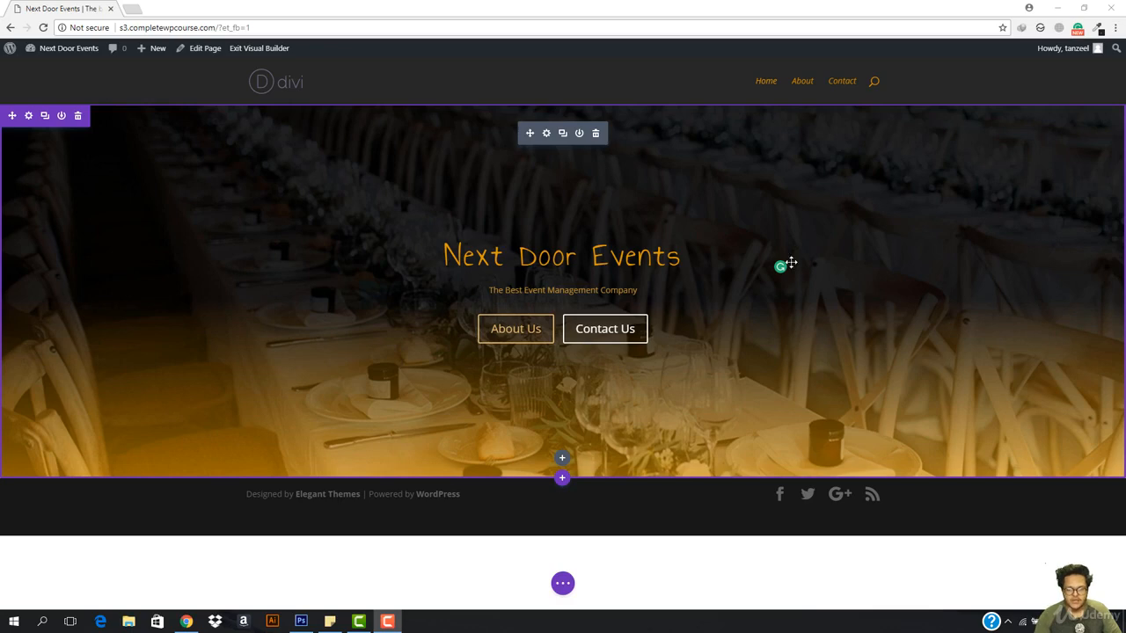
pyautogui.click(562, 480)
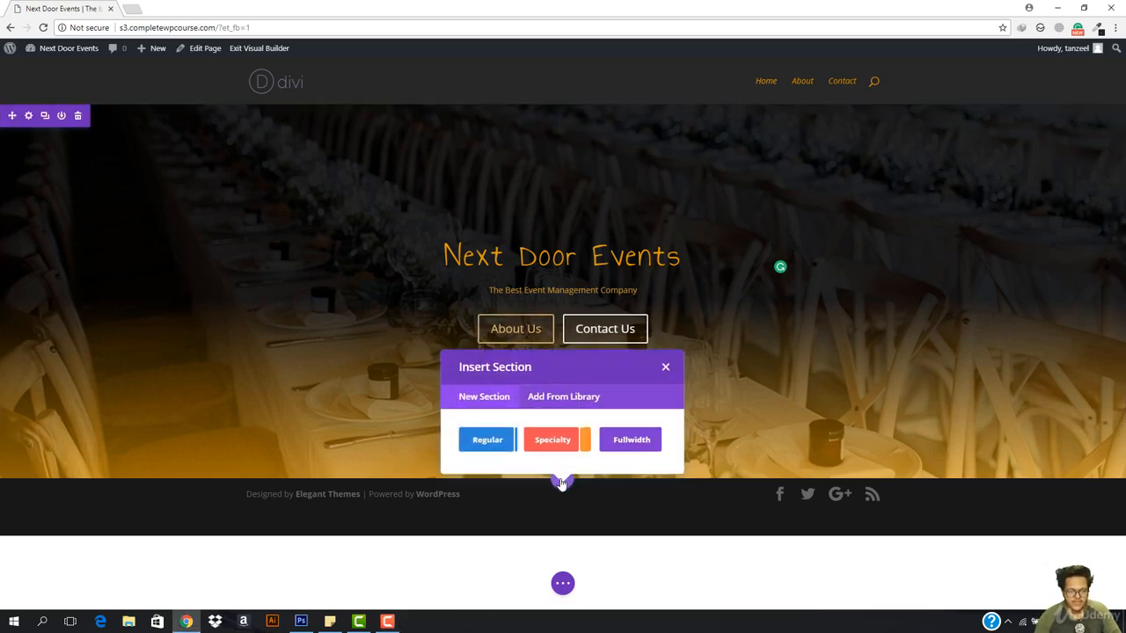
pyautogui.click(484, 438)
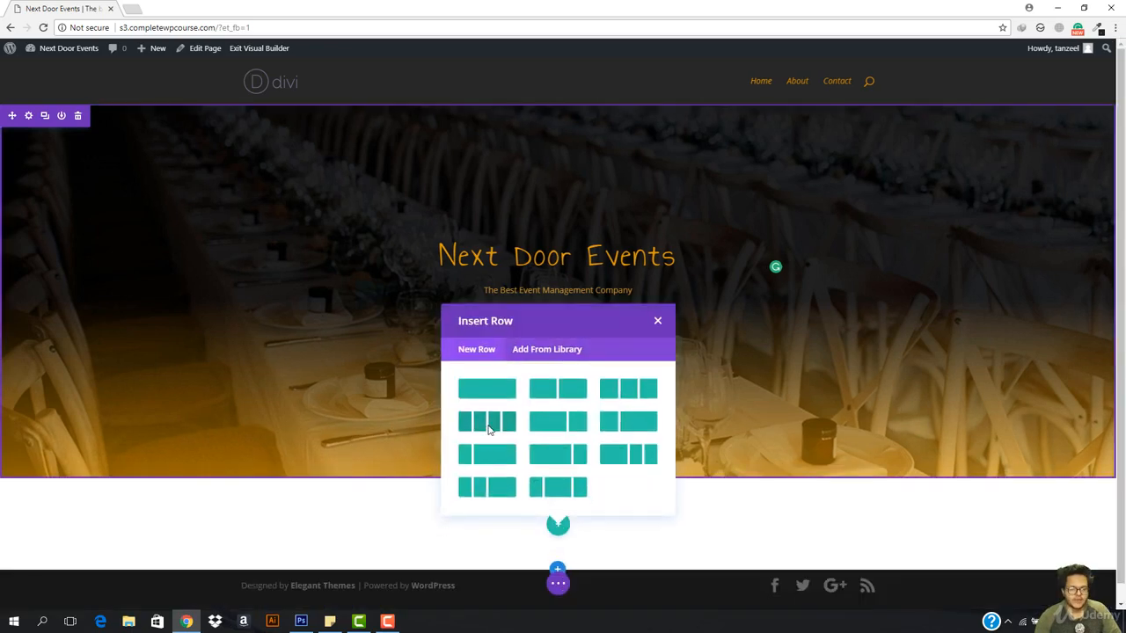
pyautogui.click(487, 393)
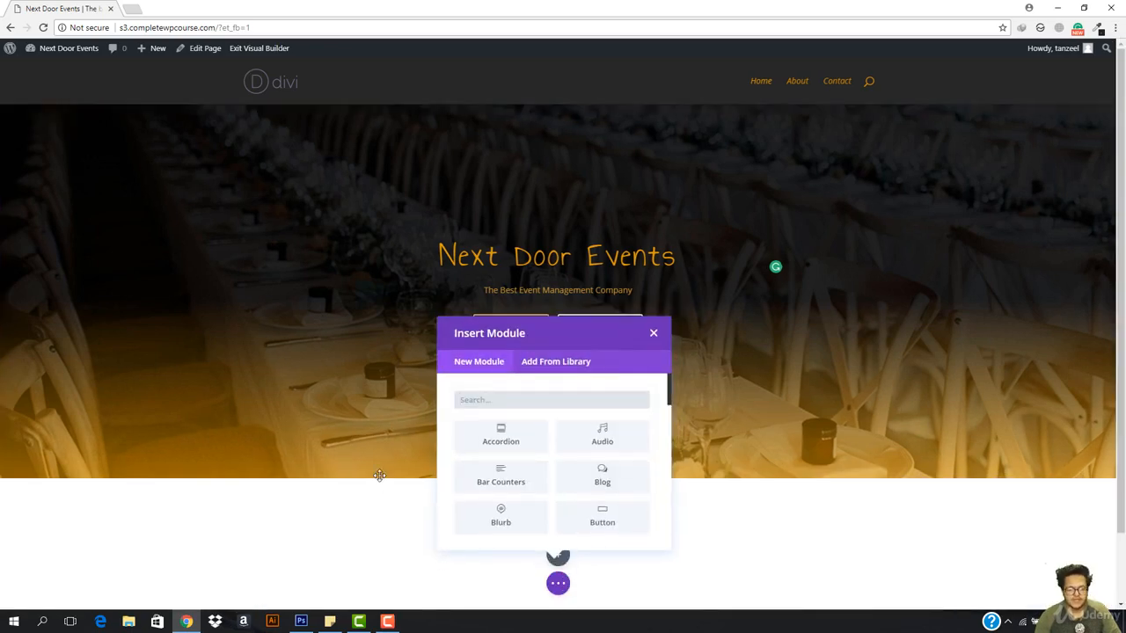
pyautogui.scroll(-1, 379, 475)
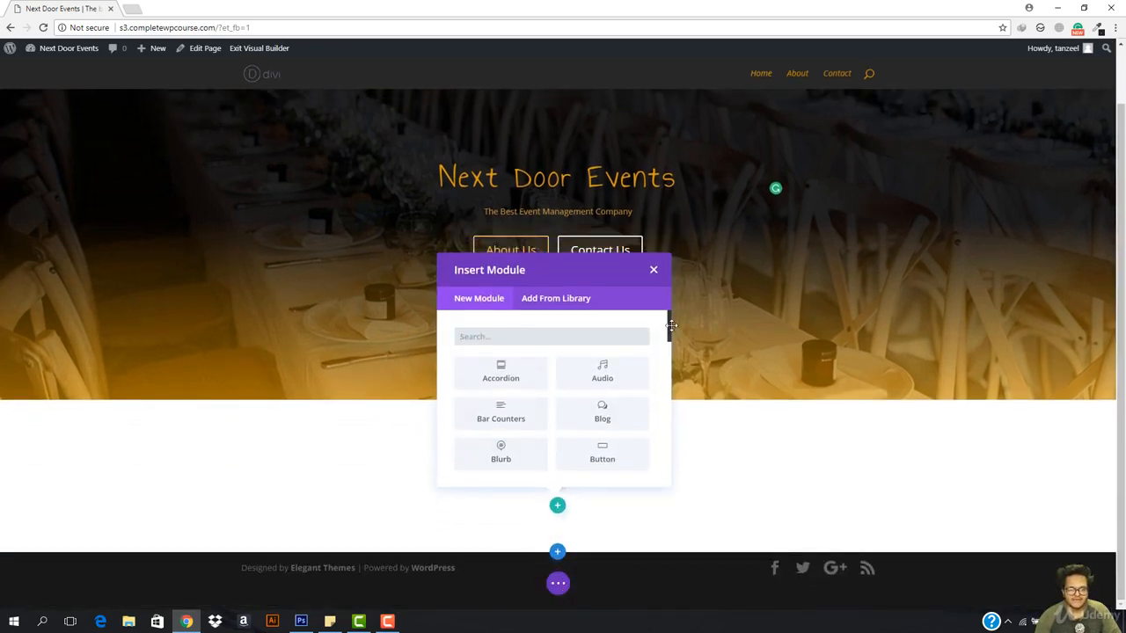
pyautogui.click(653, 271)
pyautogui.moveTo(125, 415)
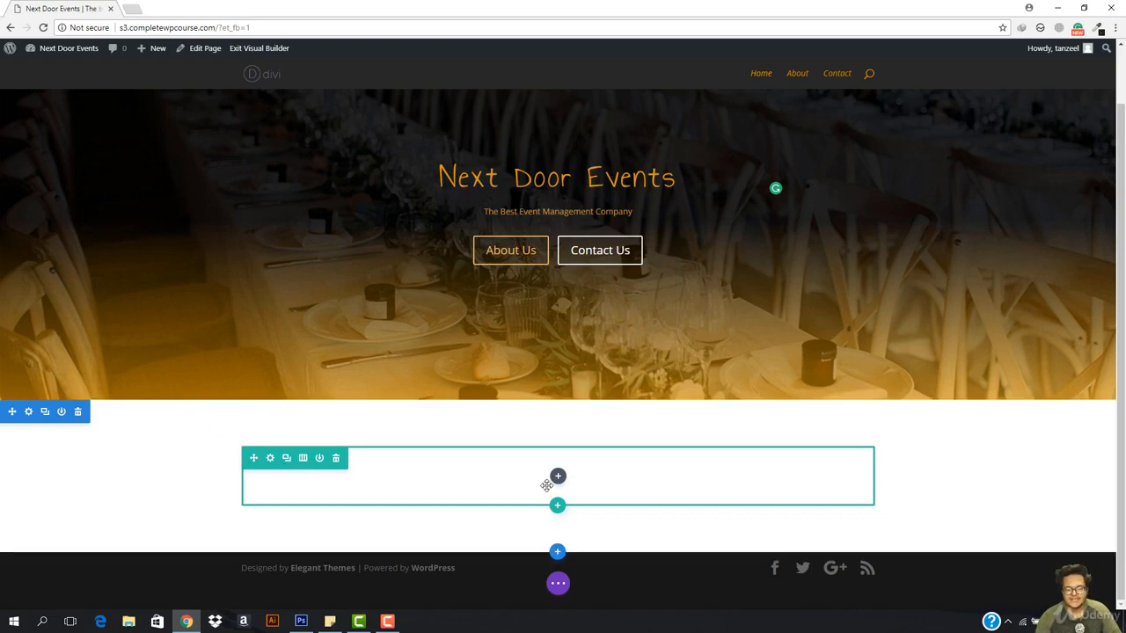
pyautogui.click(78, 411)
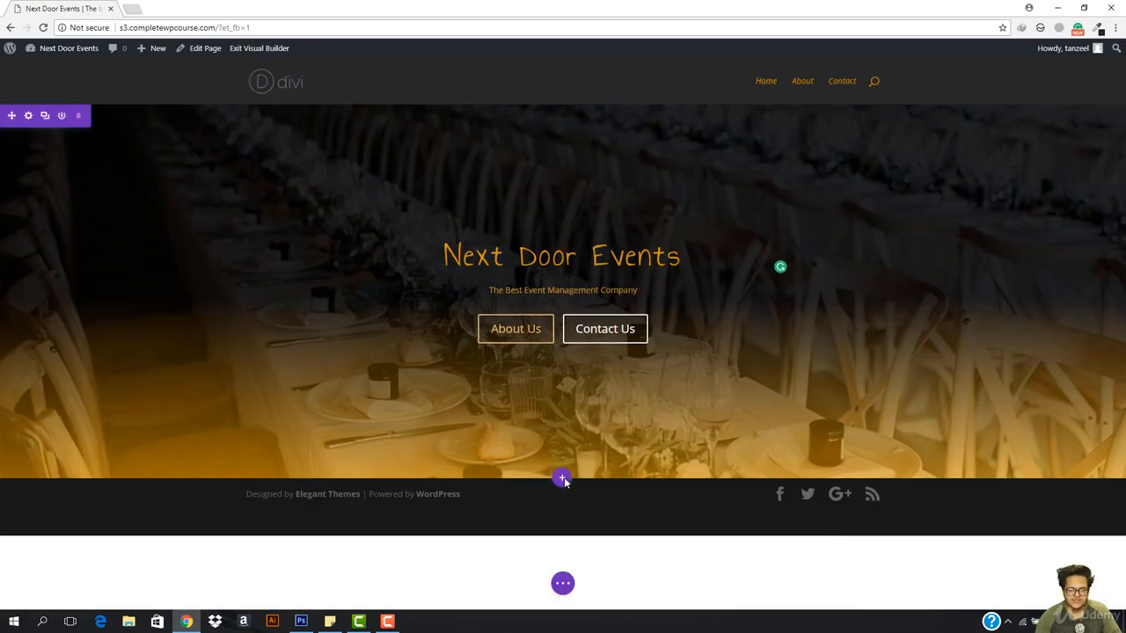
# Insert a Regular section with a single-column row below the Next Door Events header section
pyautogui.click(562, 480)
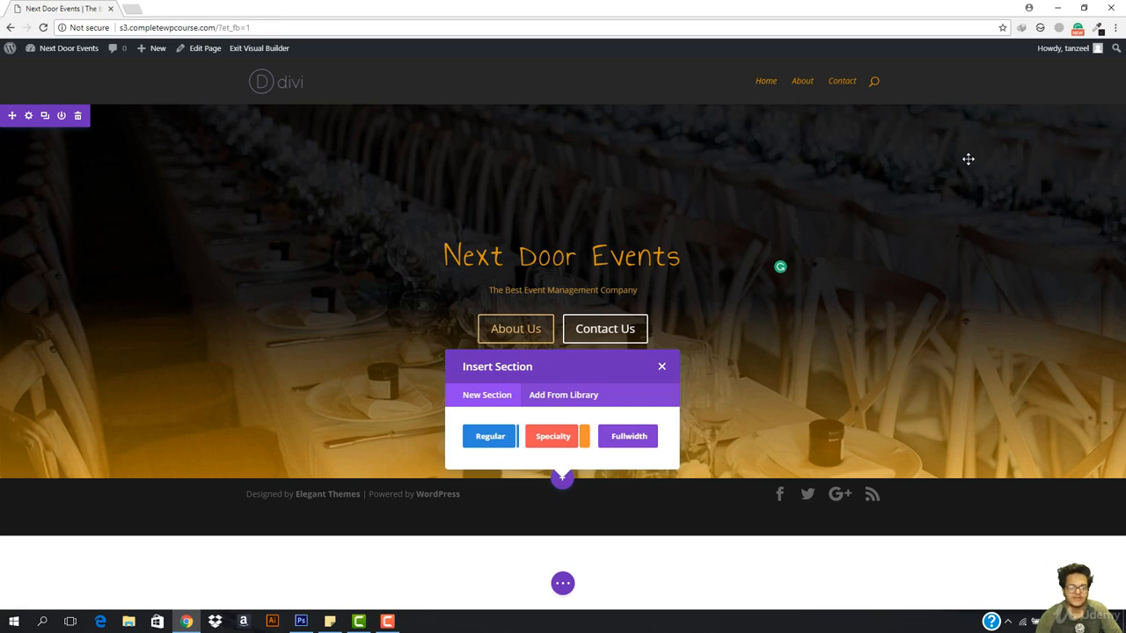
pyautogui.click(490, 432)
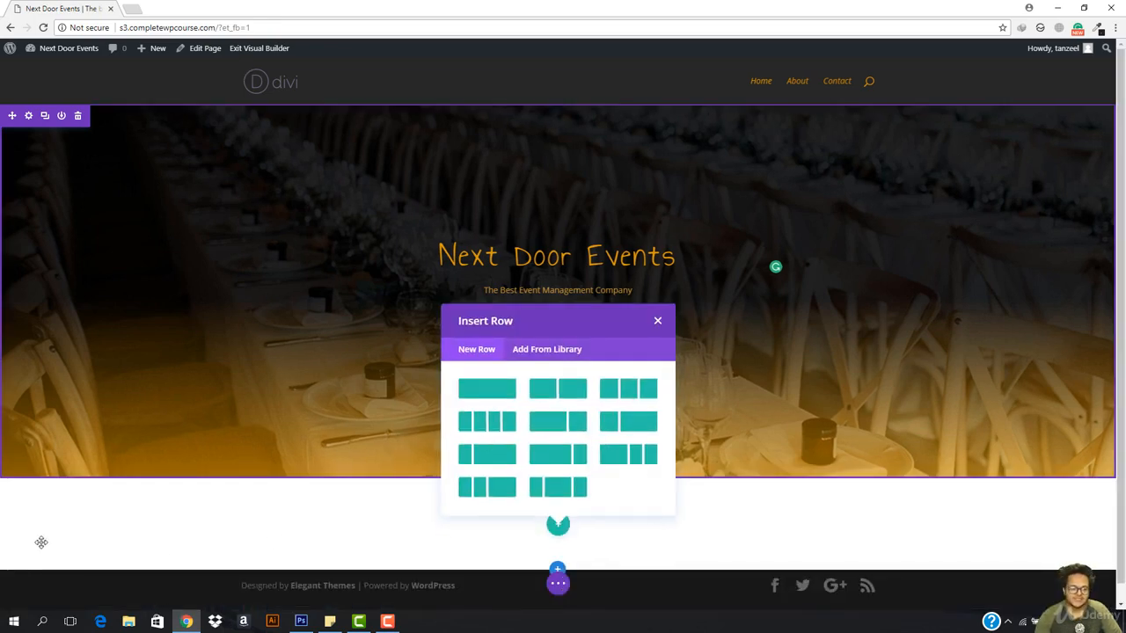
pyautogui.click(484, 387)
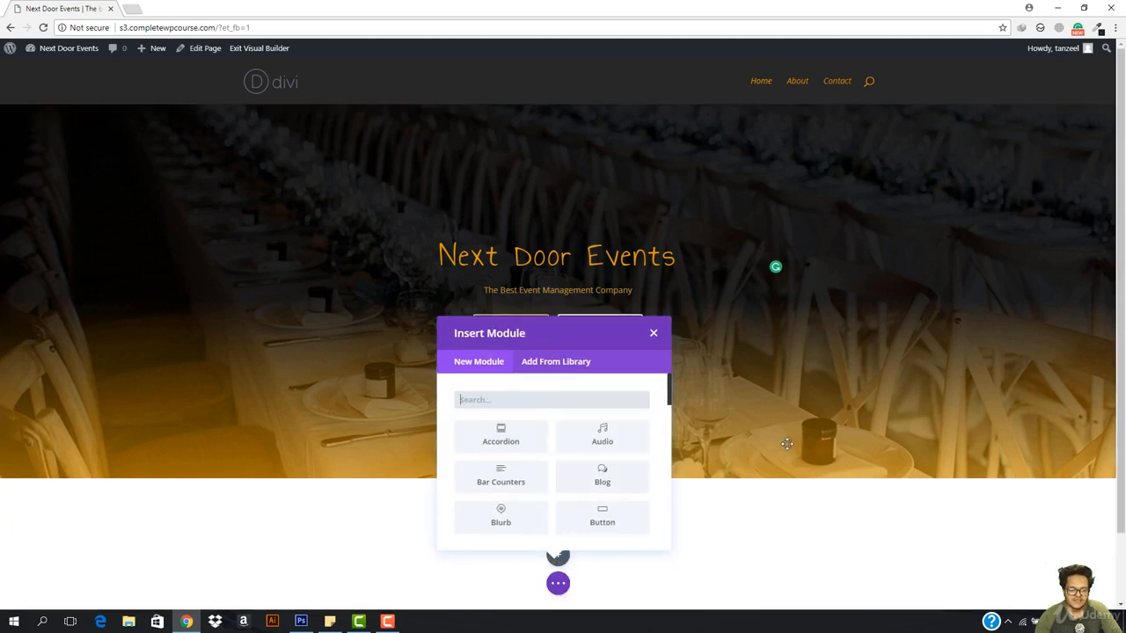
# Look through the full list of modules that can be inserted into the new row
pyautogui.scroll(-2, 791, 475)
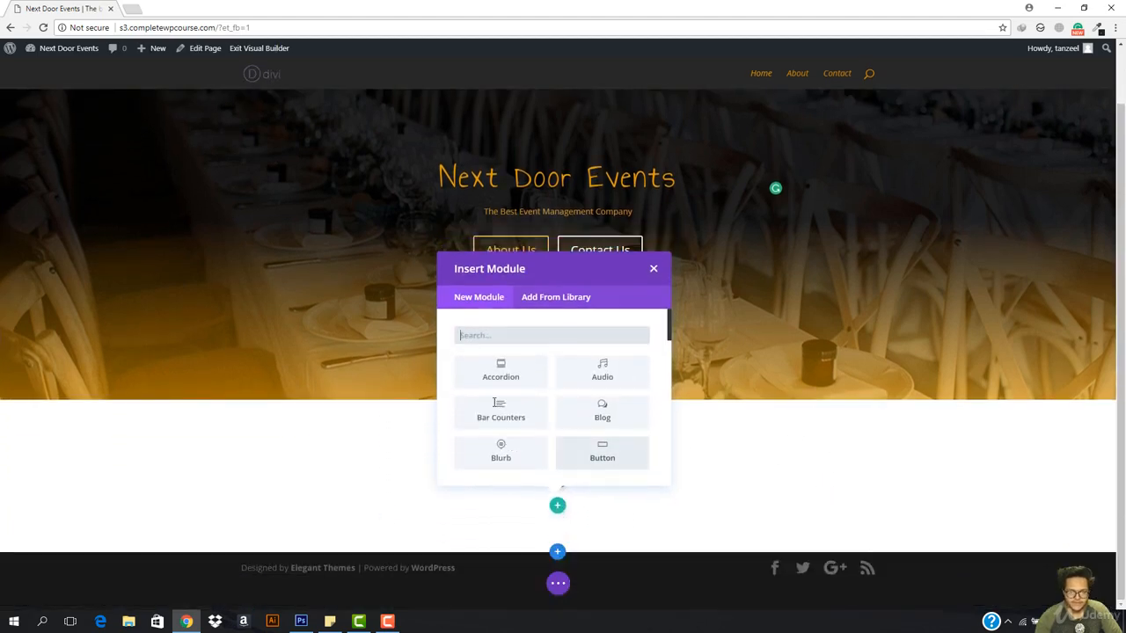
pyautogui.scroll(-3, 518, 376)
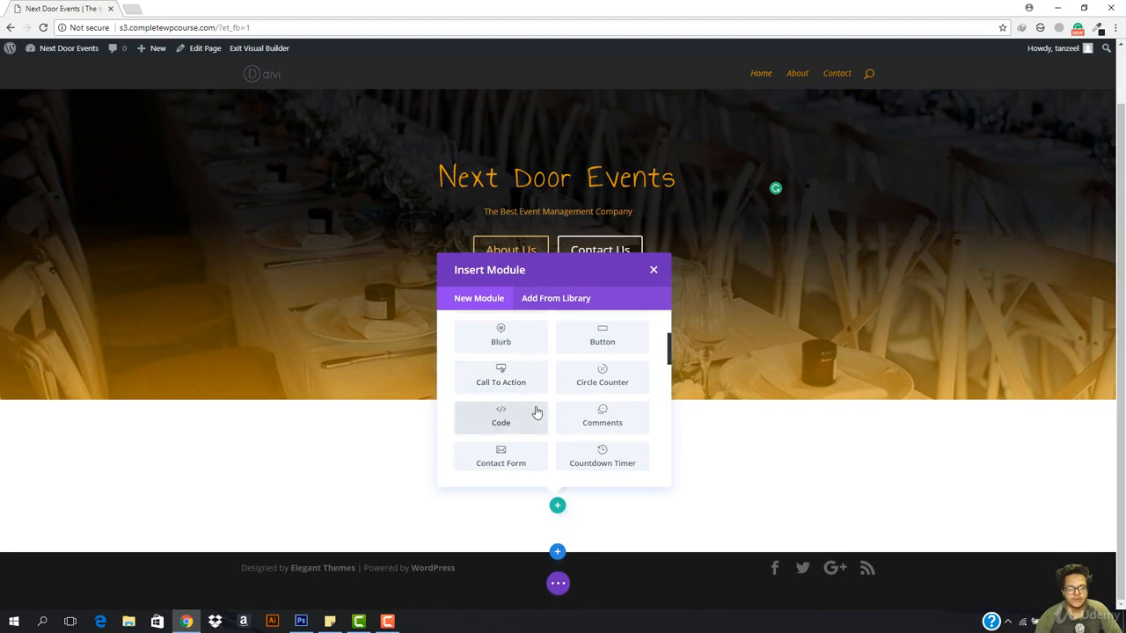
pyautogui.scroll(3, 536, 410)
pyautogui.scroll(-4, 535, 410)
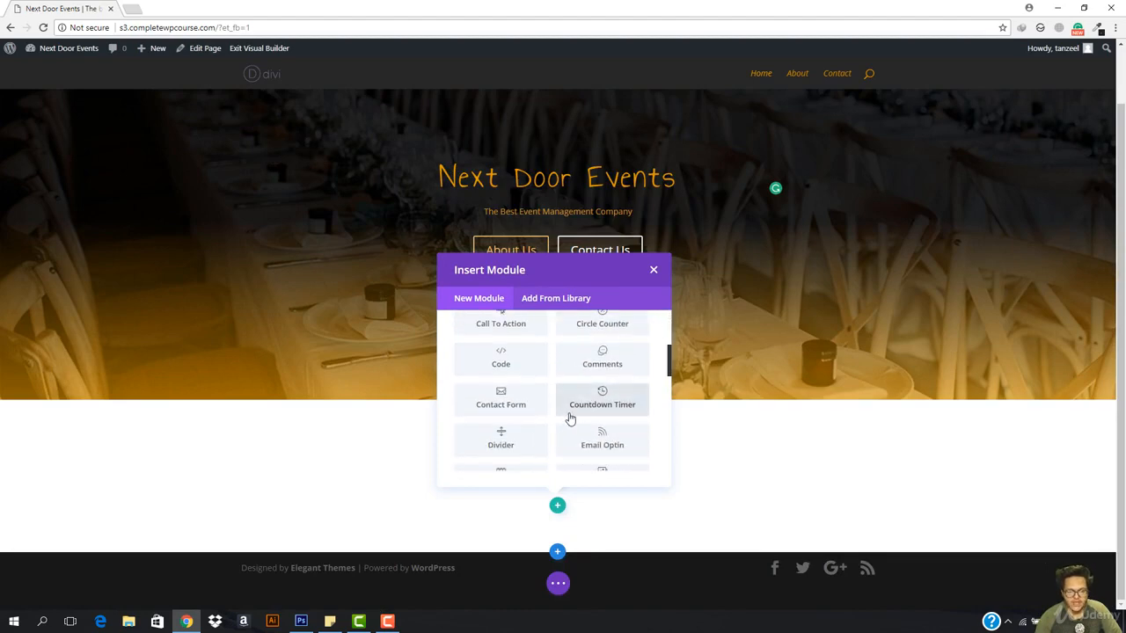
pyautogui.scroll(-10, 530, 374)
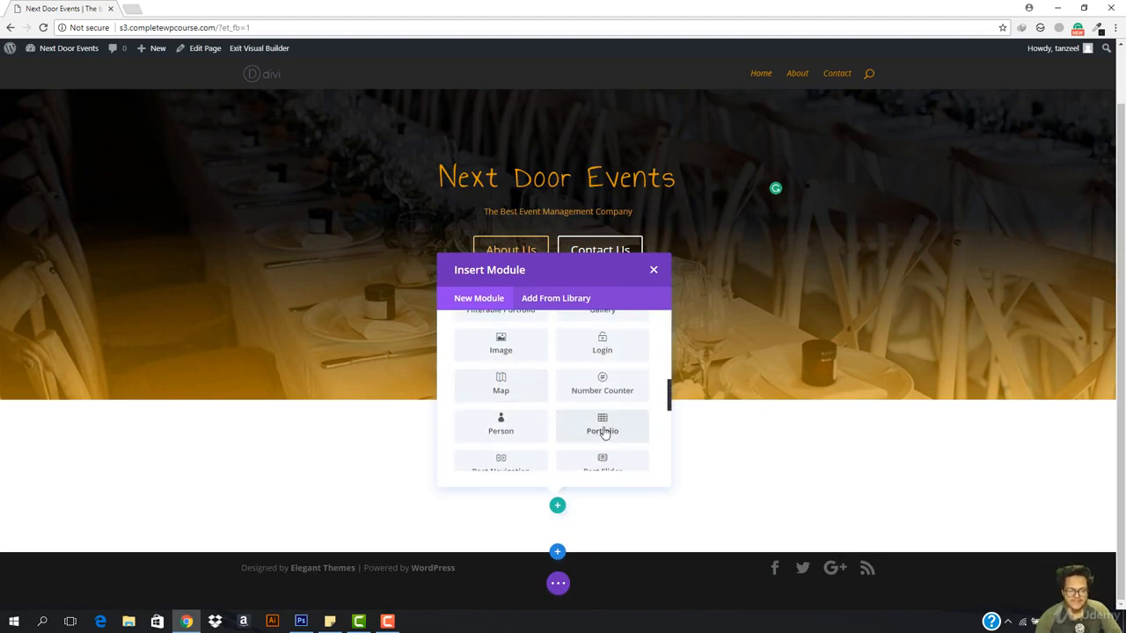
pyautogui.scroll(-3, 603, 434)
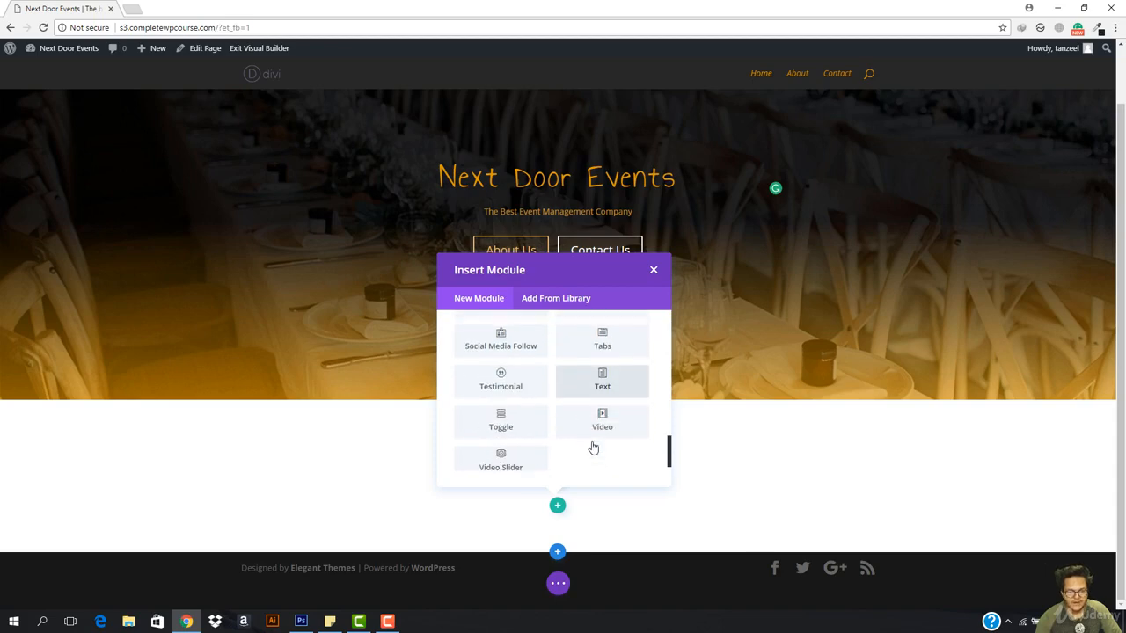
pyautogui.scroll(3, 536, 400)
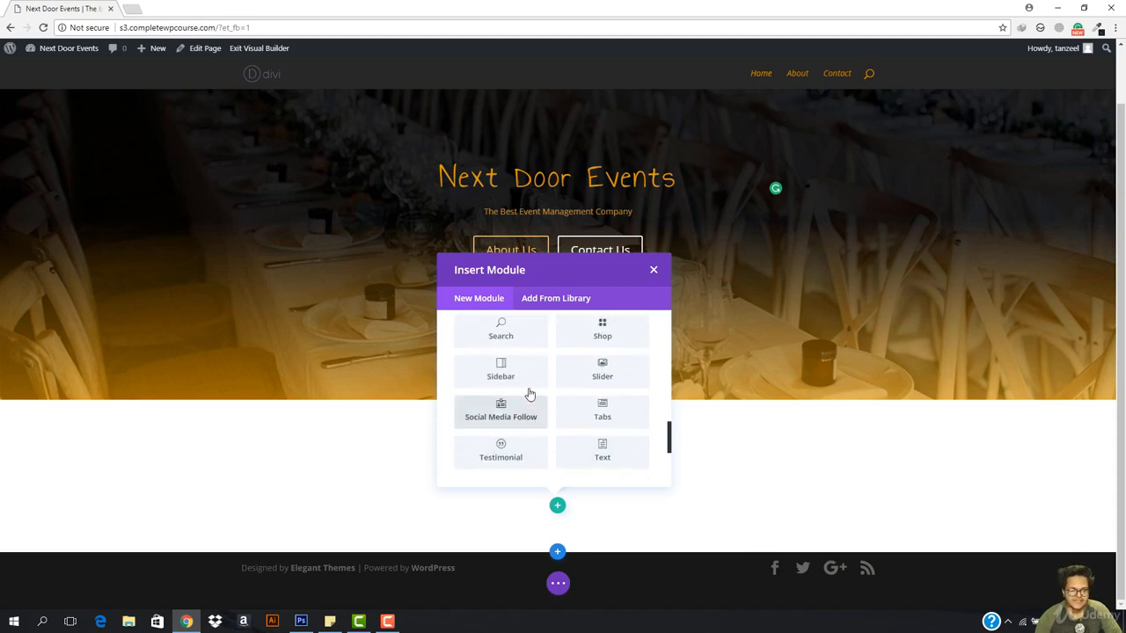
pyautogui.scroll(10, 530, 395)
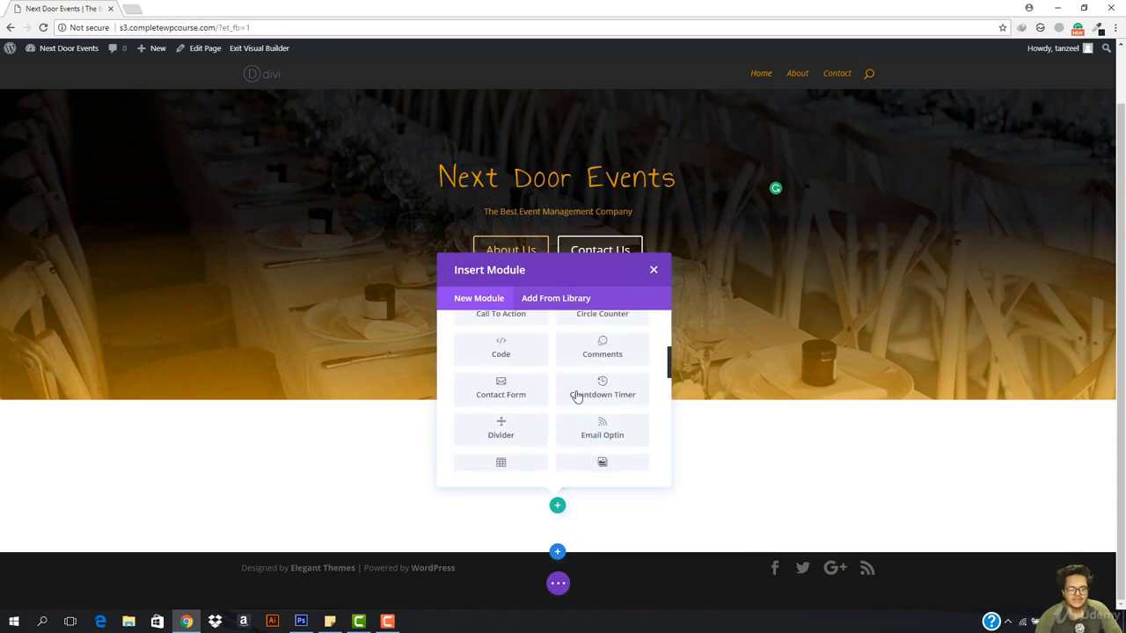
pyautogui.scroll(3, 563, 409)
pyautogui.scroll(-1, 510, 452)
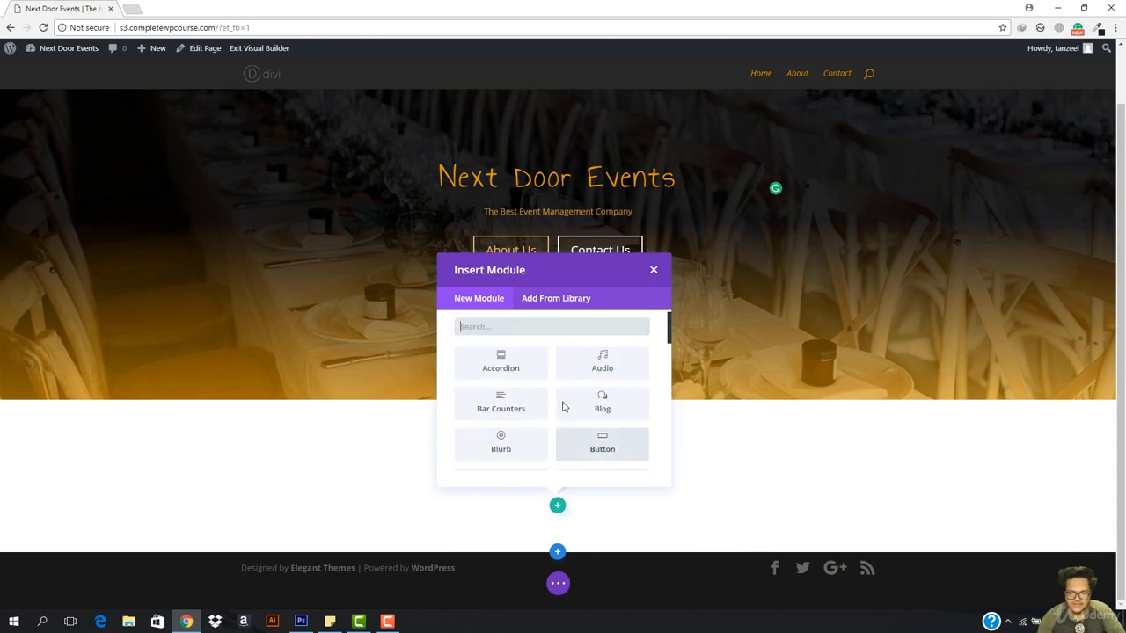
pyautogui.scroll(1, 563, 405)
# Search the module list for "head", and clear the search term
pyautogui.click(557, 332)
pyautogui.write('head')
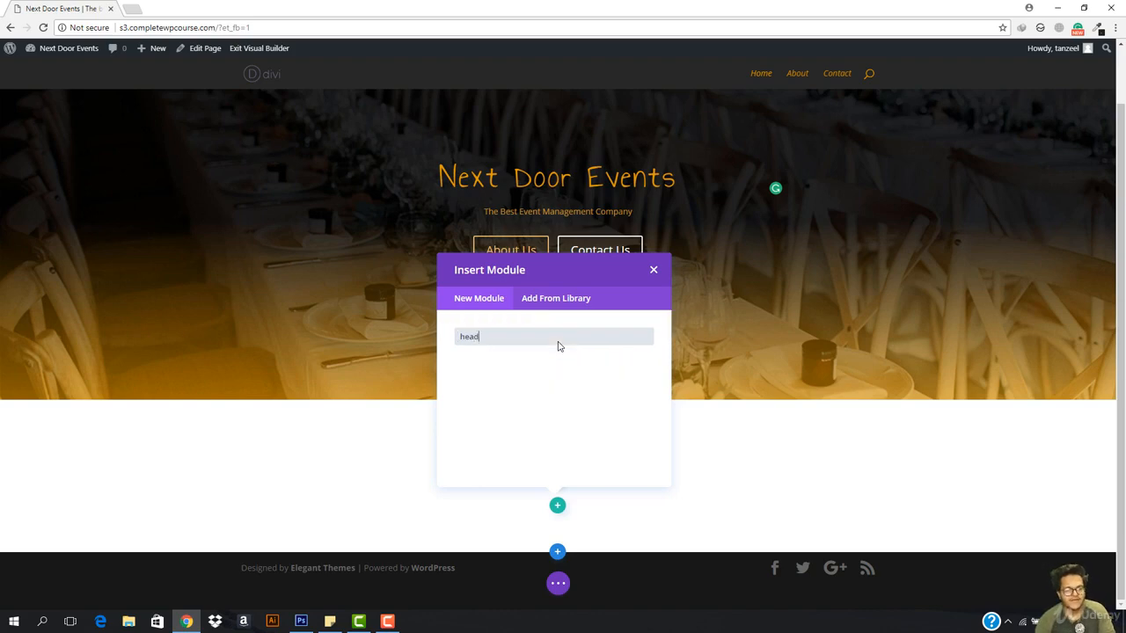
pyautogui.press('BackSpace')
pyautogui.press('BackSpace')
pyautogui.press('BackSpace')
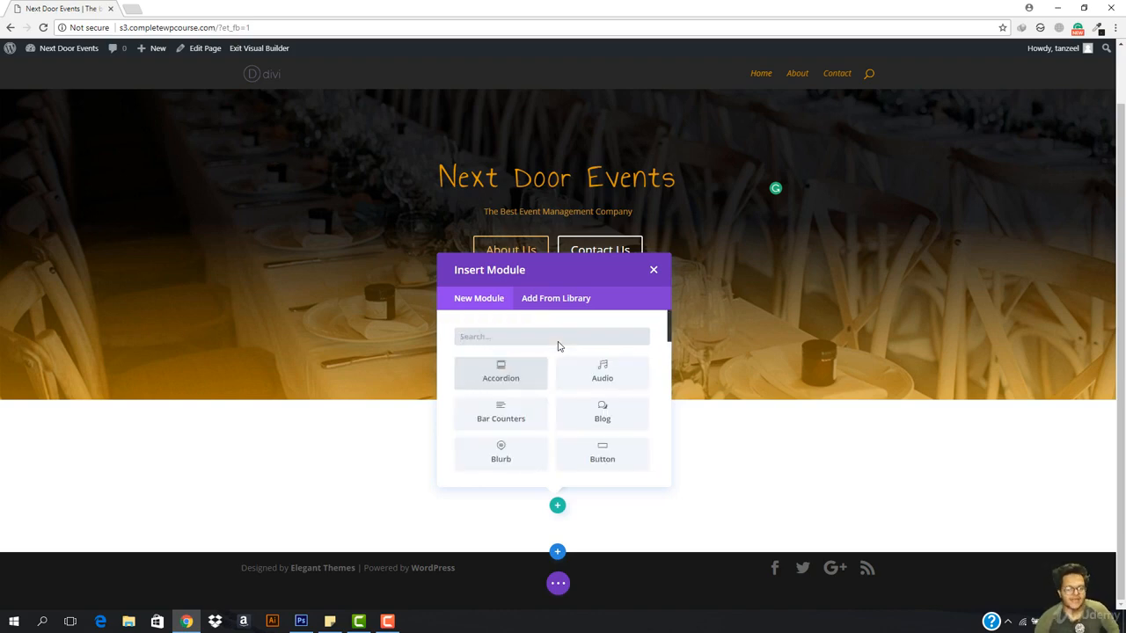
# Search the module list for "tex" and insert a Text module into the new row
pyautogui.scroll(-2, 536, 392)
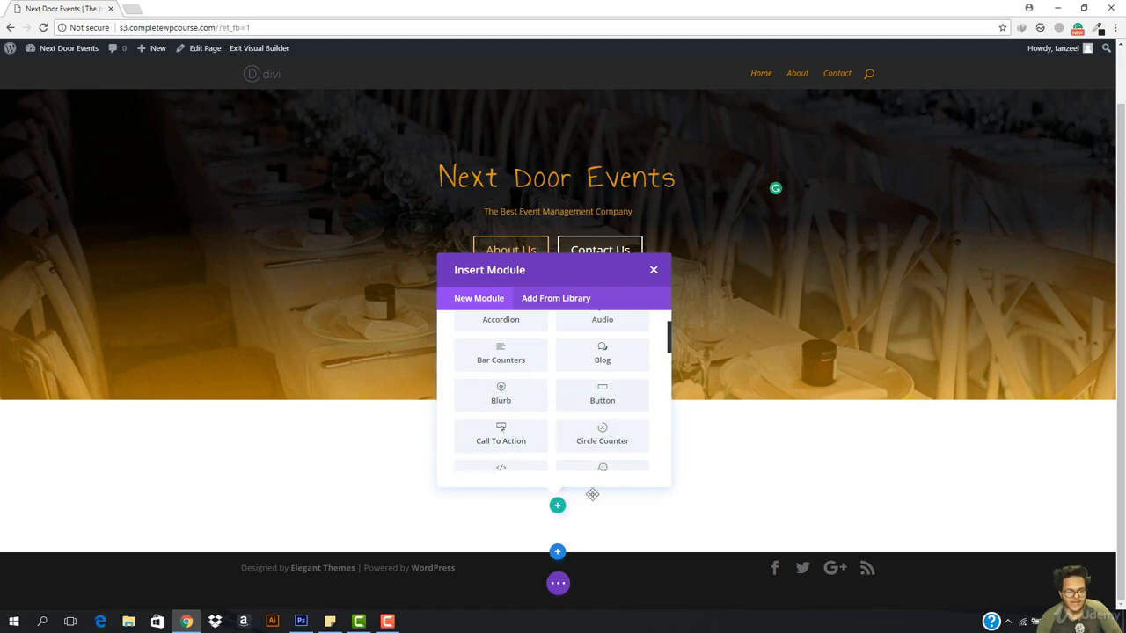
pyautogui.scroll(-1, 576, 396)
pyautogui.scroll(3, 576, 398)
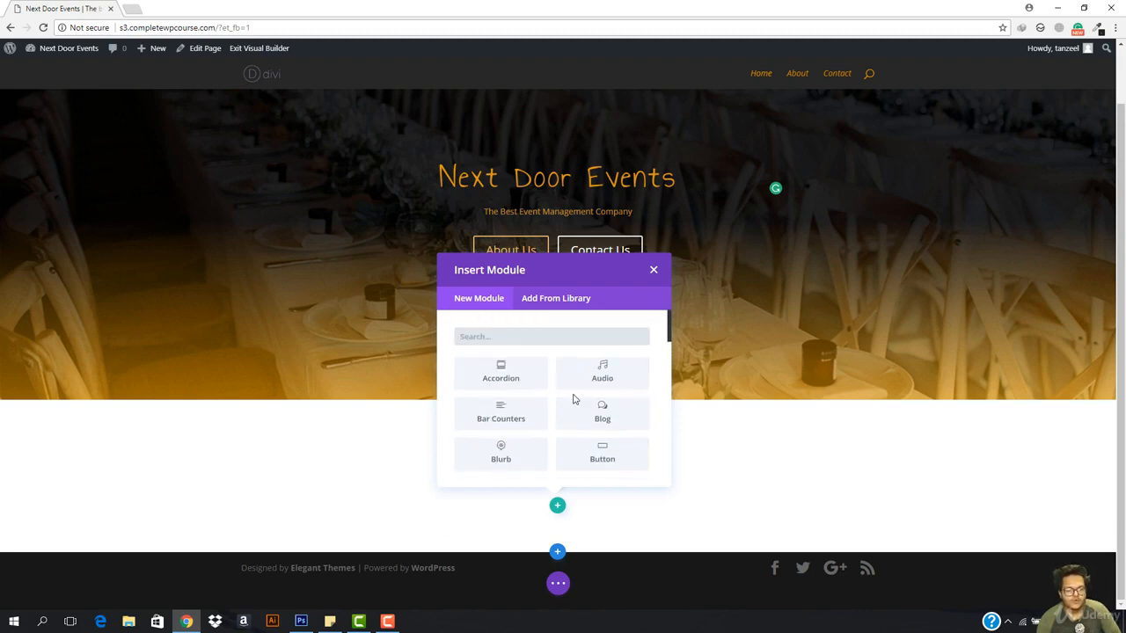
pyautogui.write('tex')
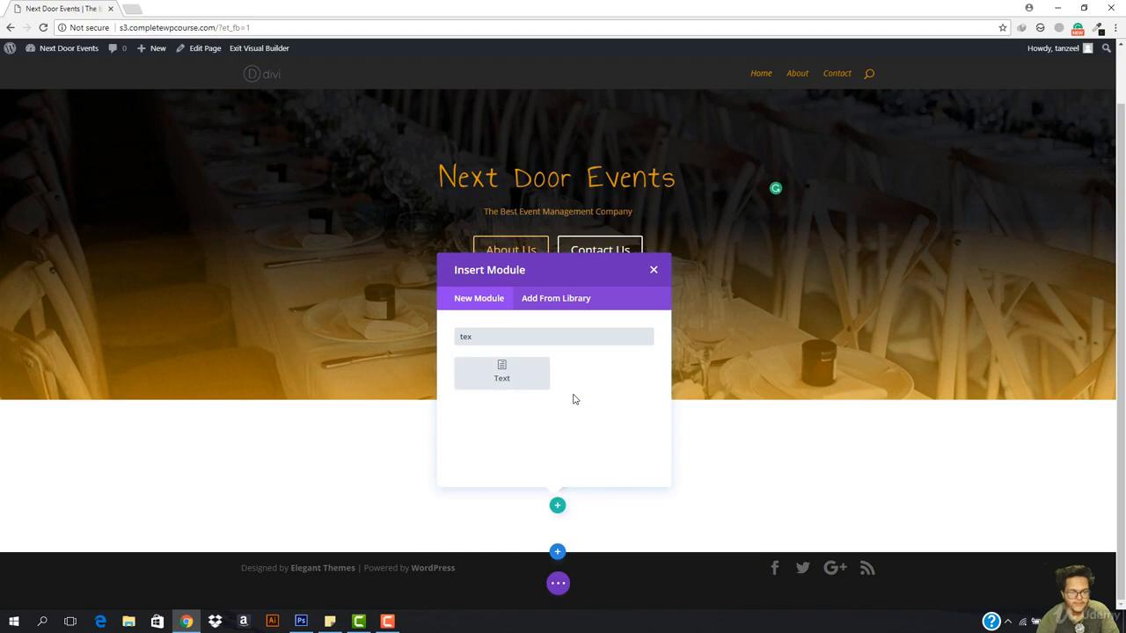
pyautogui.click(508, 378)
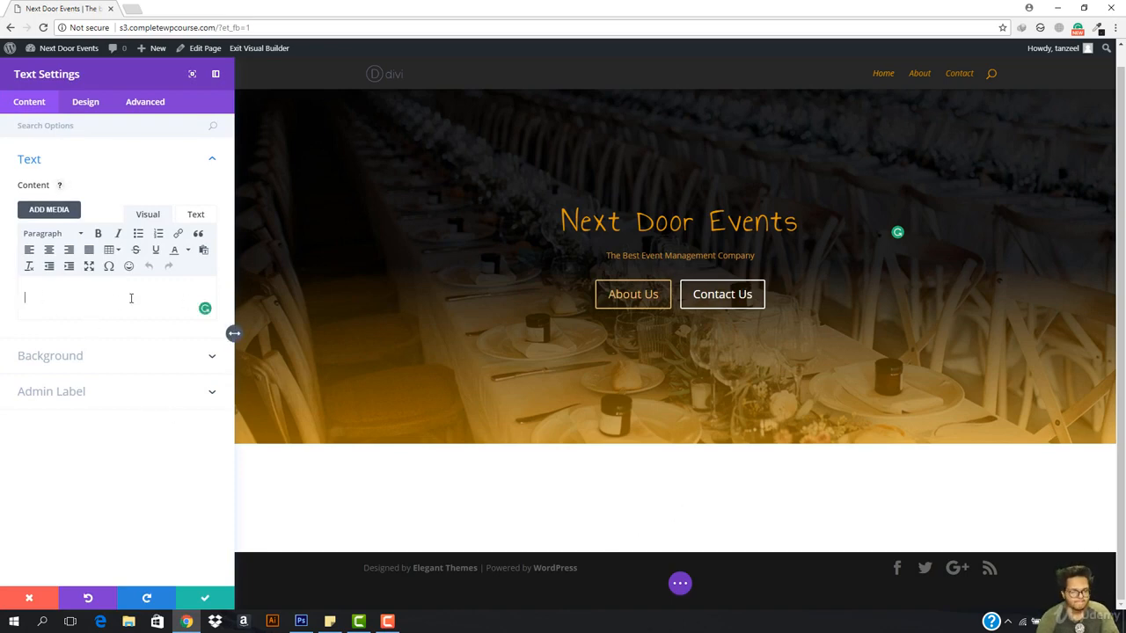
# Enter <h1>Our Services</h1> as the text module's HTML content and check how it renders in the visual editor
pyautogui.click(195, 213)
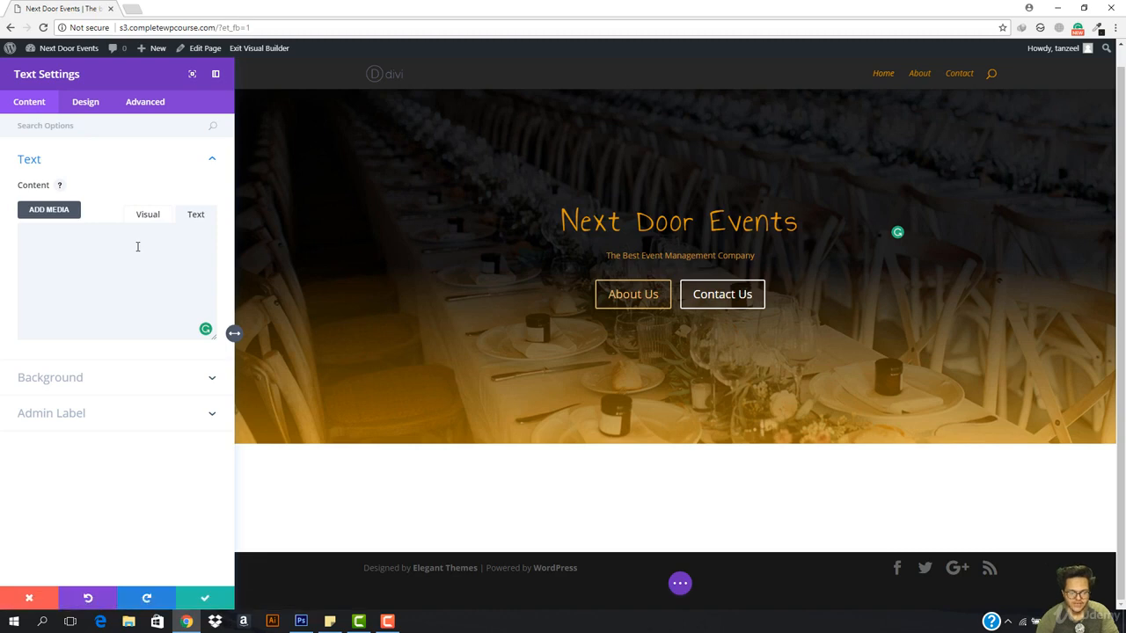
pyautogui.write('<h1')
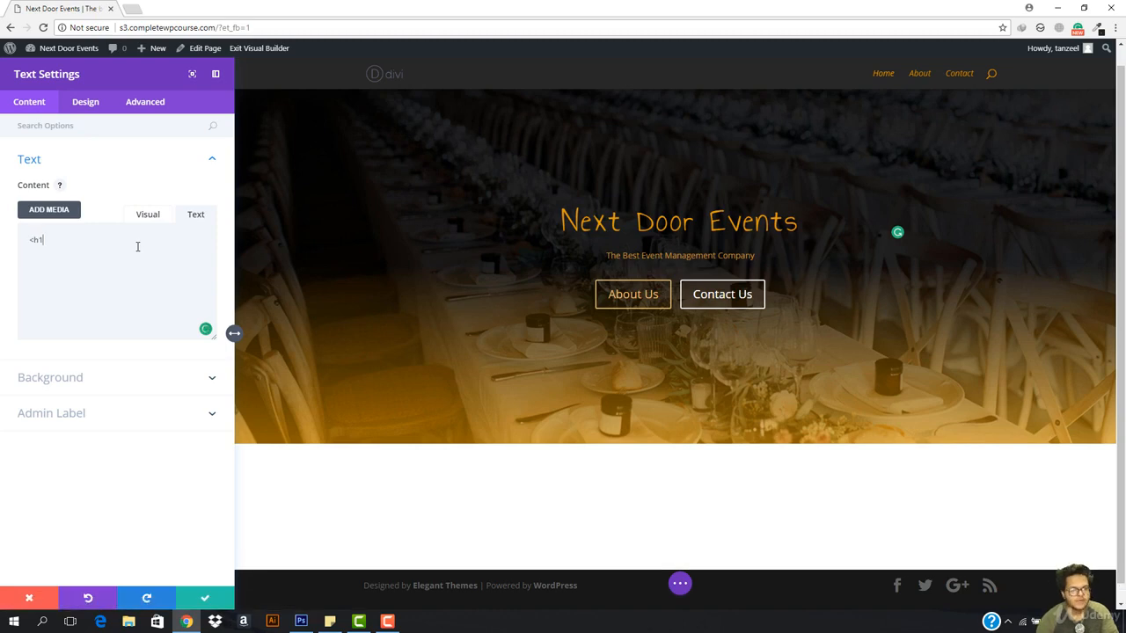
pyautogui.write('></h1>')
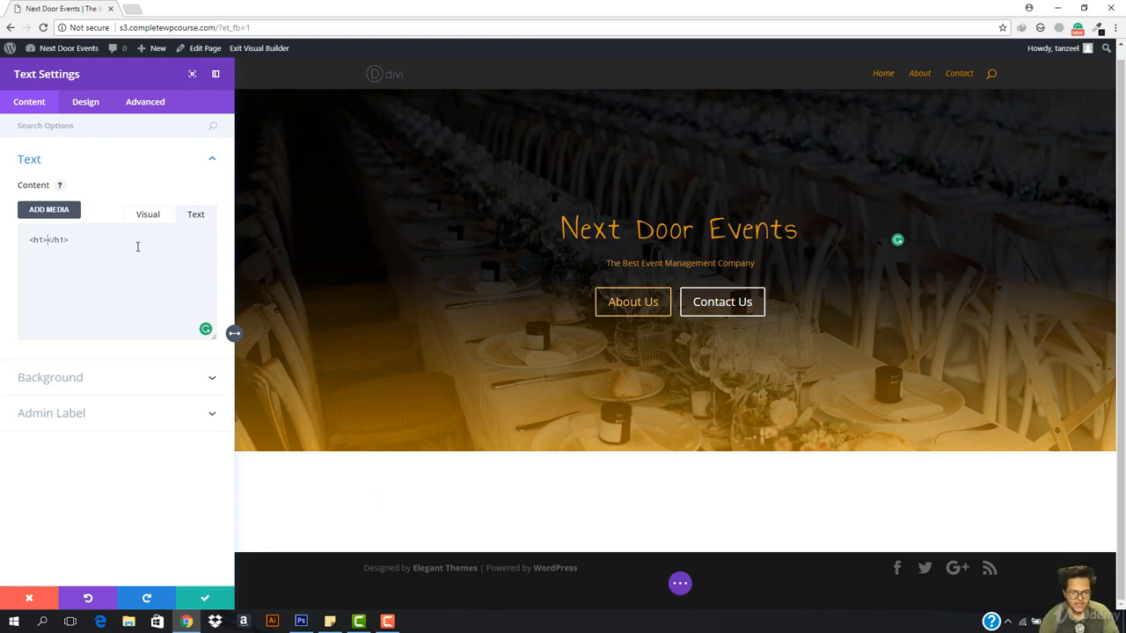
pyautogui.write('Our')
pyautogui.write(' Service')
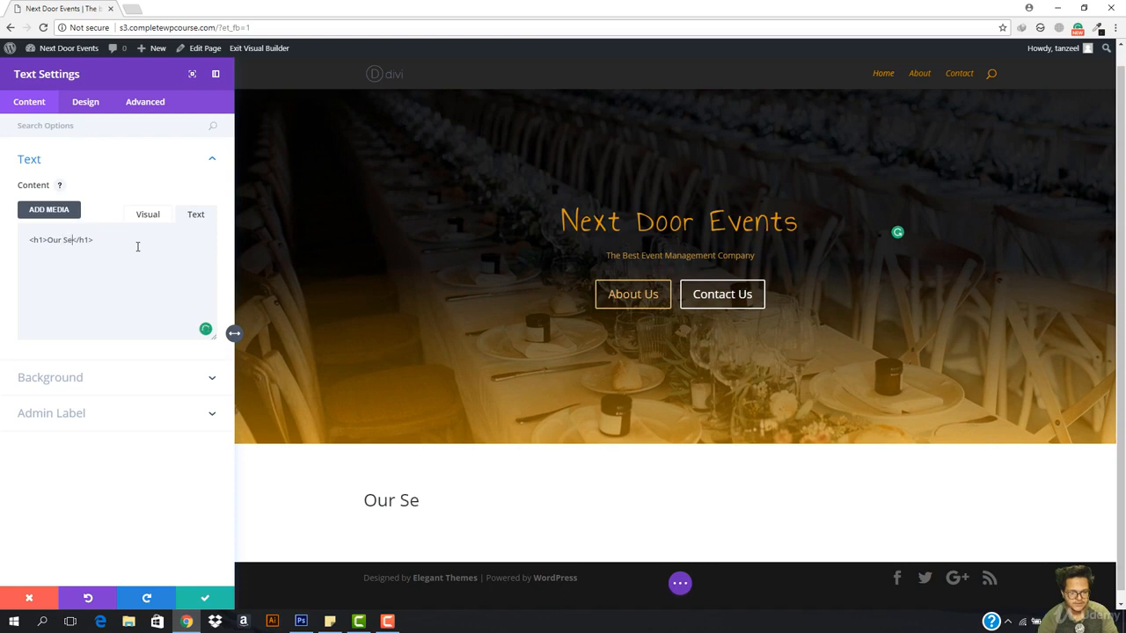
pyautogui.write('s')
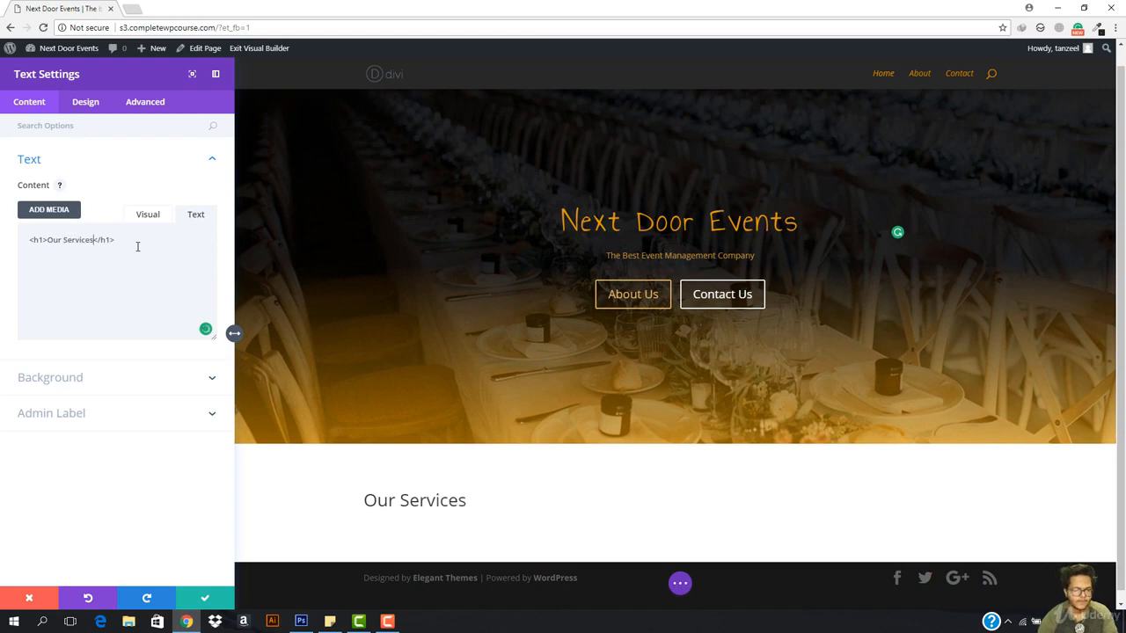
pyautogui.click(148, 215)
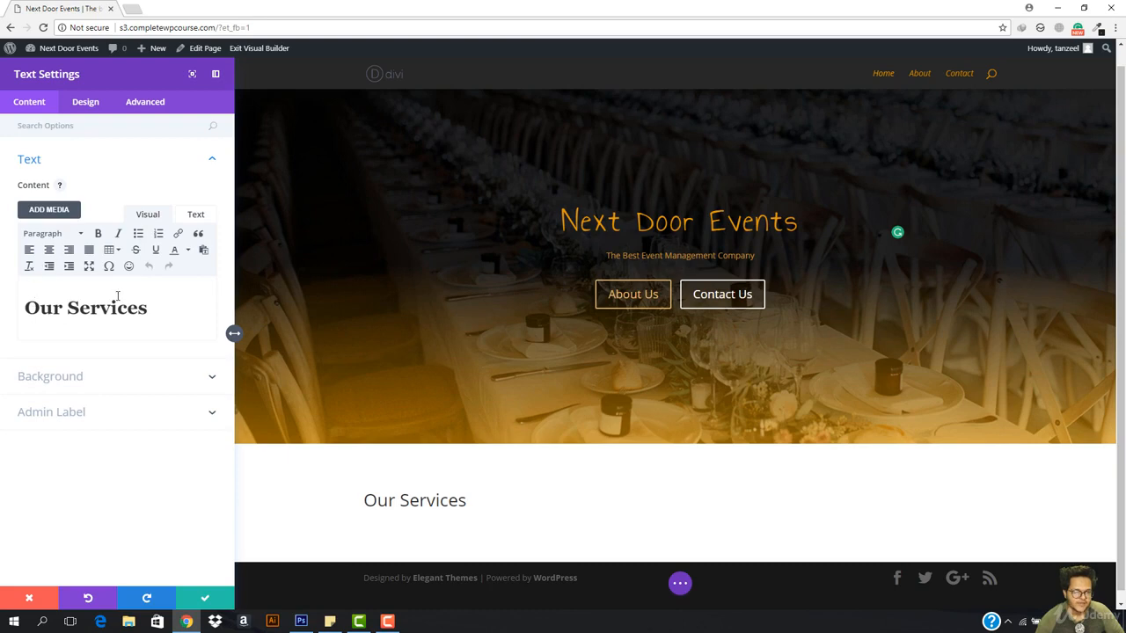
pyautogui.click(195, 215)
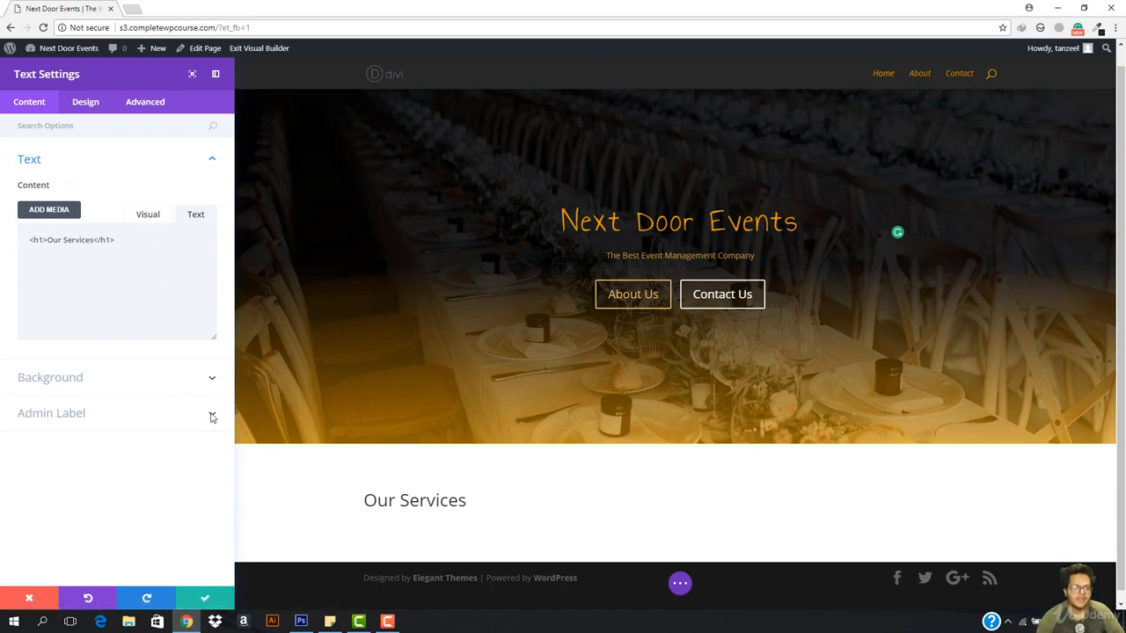
# Set the text orientation of the "Our Services" module to centered in its design settings
pyautogui.click(85, 102)
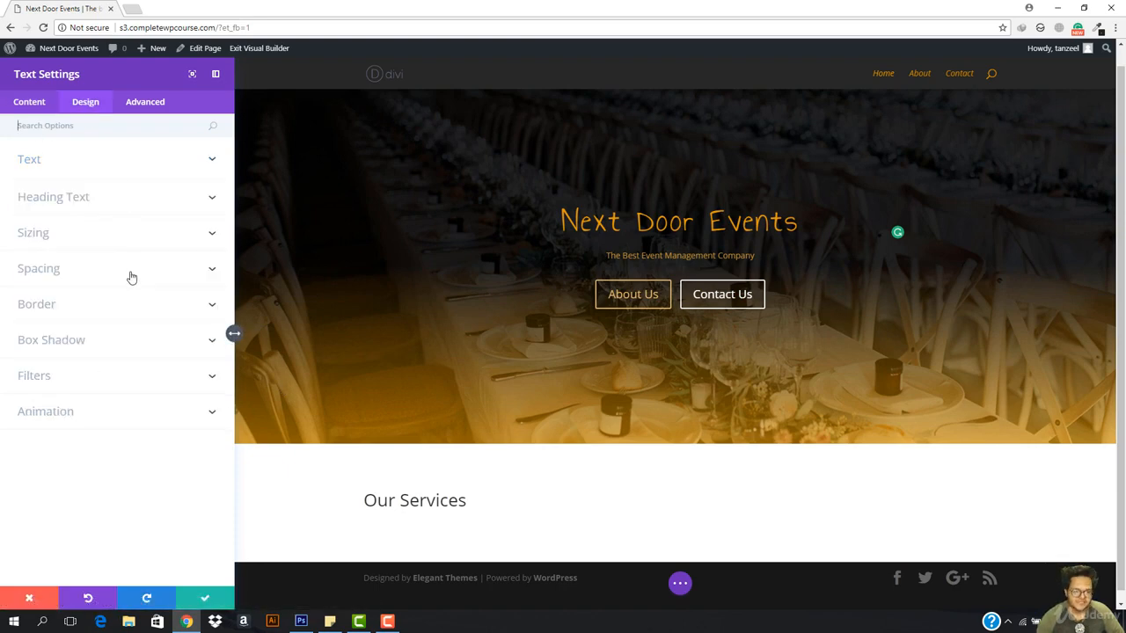
pyautogui.click(96, 164)
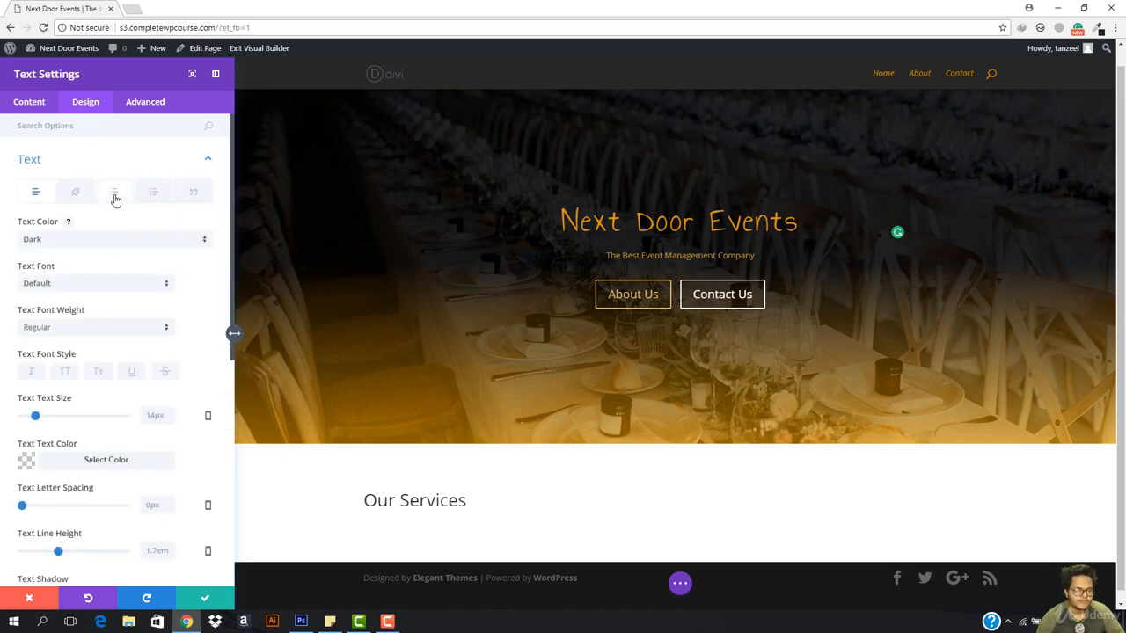
pyautogui.scroll(-4, 108, 414)
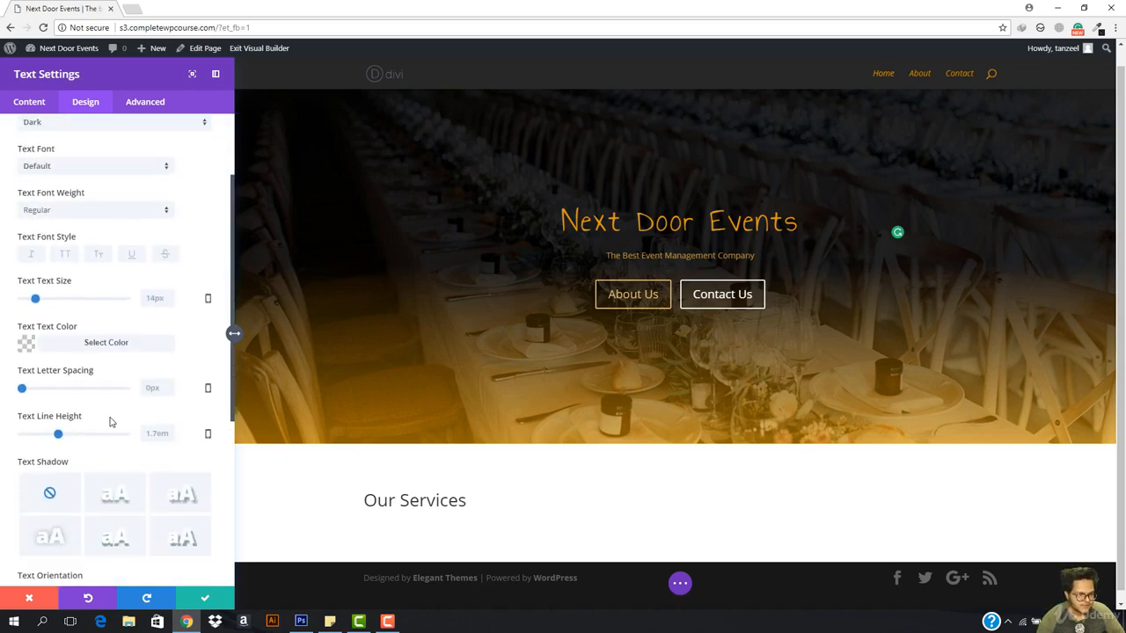
pyautogui.click(94, 418)
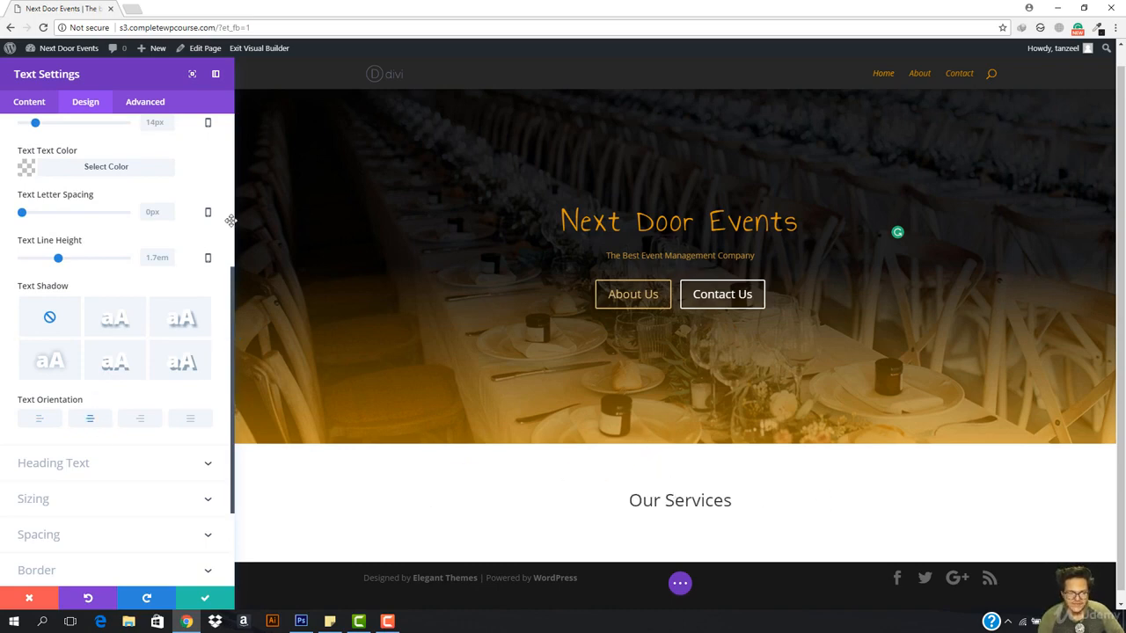
pyautogui.scroll(3, 61, 251)
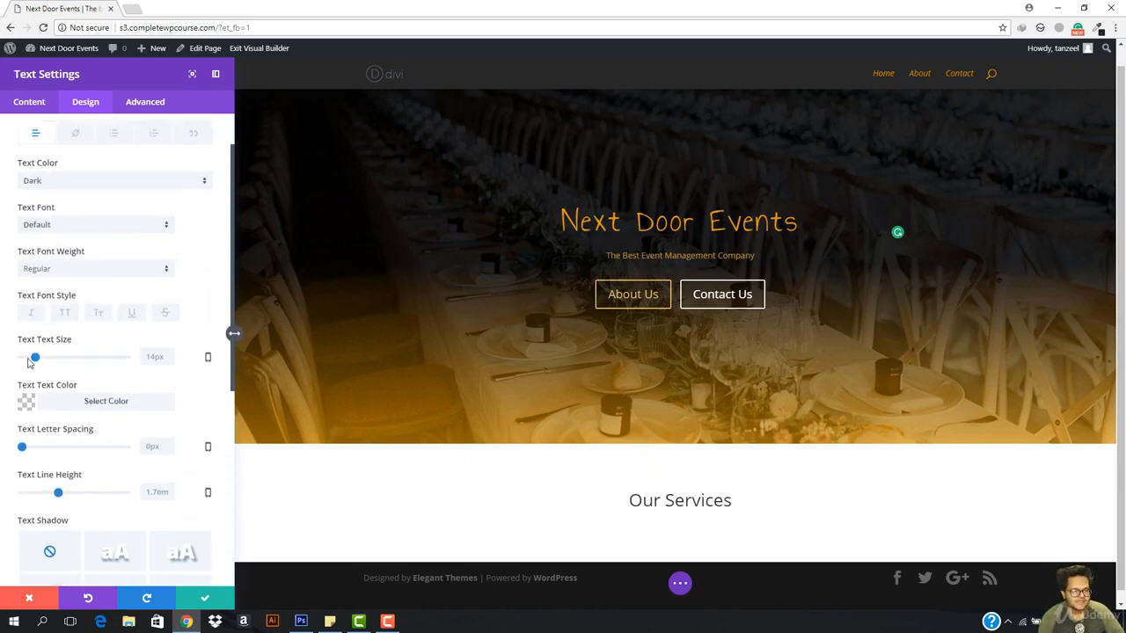
# Set the body text size of the "Our Services" text module to 48px
pyautogui.moveTo(37, 359)
pyautogui.mouseDown()
pyautogui.moveTo(62, 368)
pyautogui.moveTo(44, 367)
pyautogui.mouseUp()
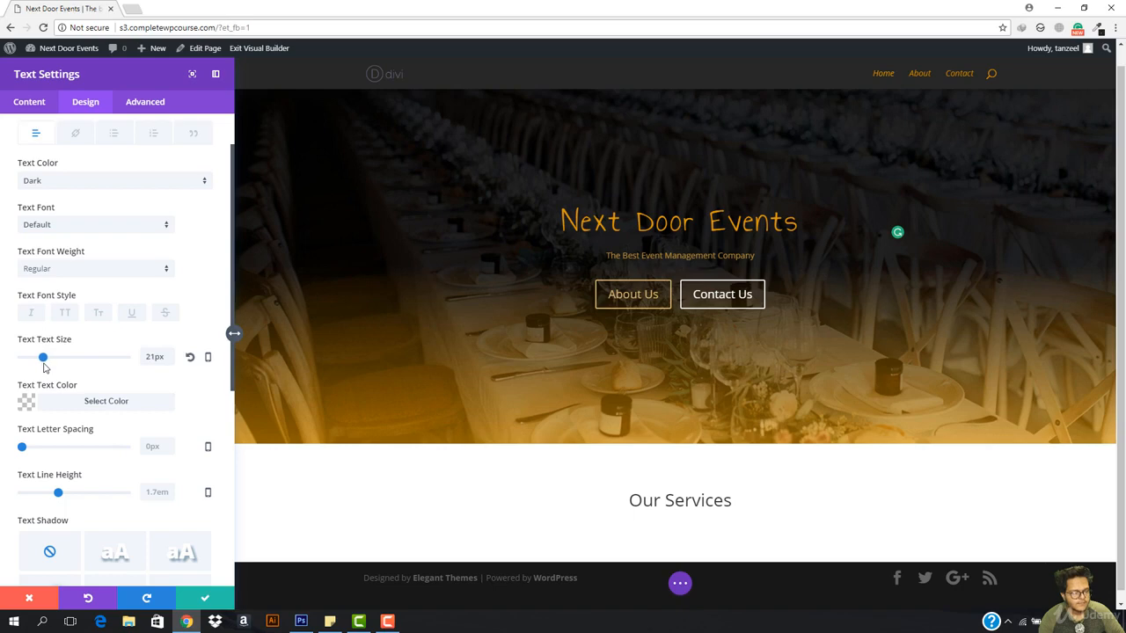
pyautogui.scroll(1, 101, 289)
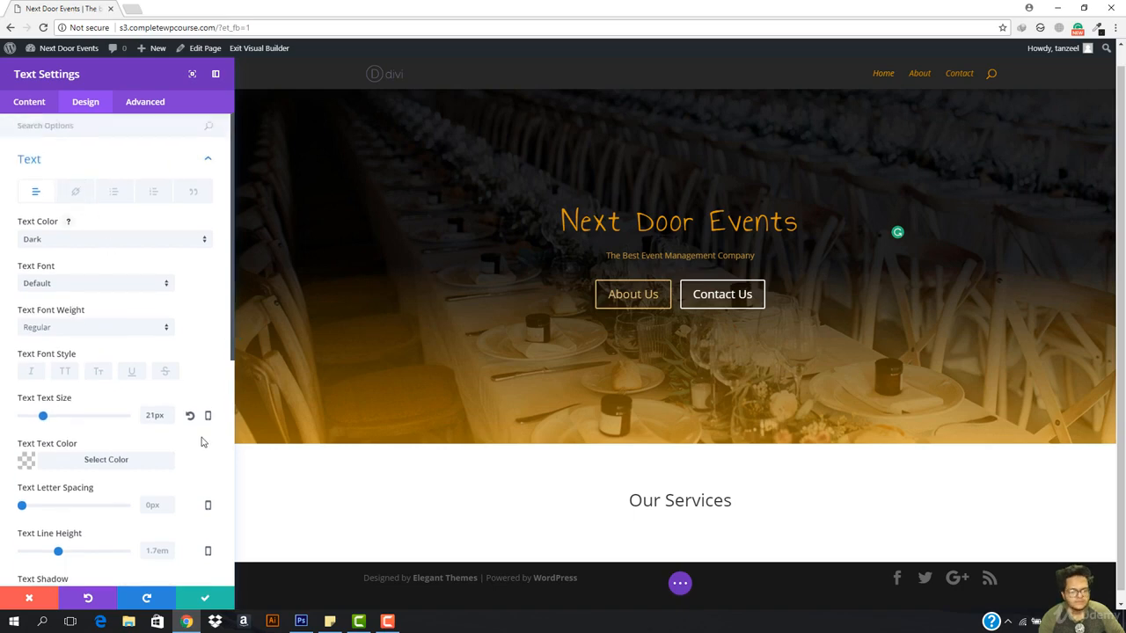
pyautogui.moveTo(66, 424); pyautogui.dragTo(79, 444)
# Set the module's H1 heading text size to 44px and its heading font to Open Sans
pyautogui.scroll(-3, 97, 440)
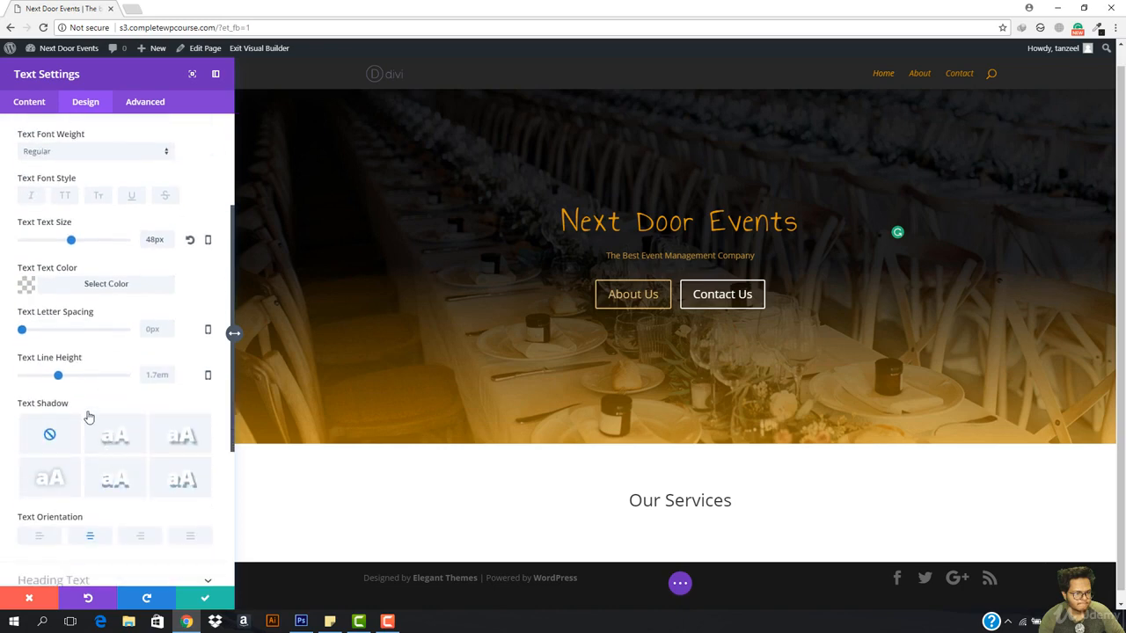
pyautogui.scroll(-4, 84, 374)
pyautogui.scroll(-1, 111, 352)
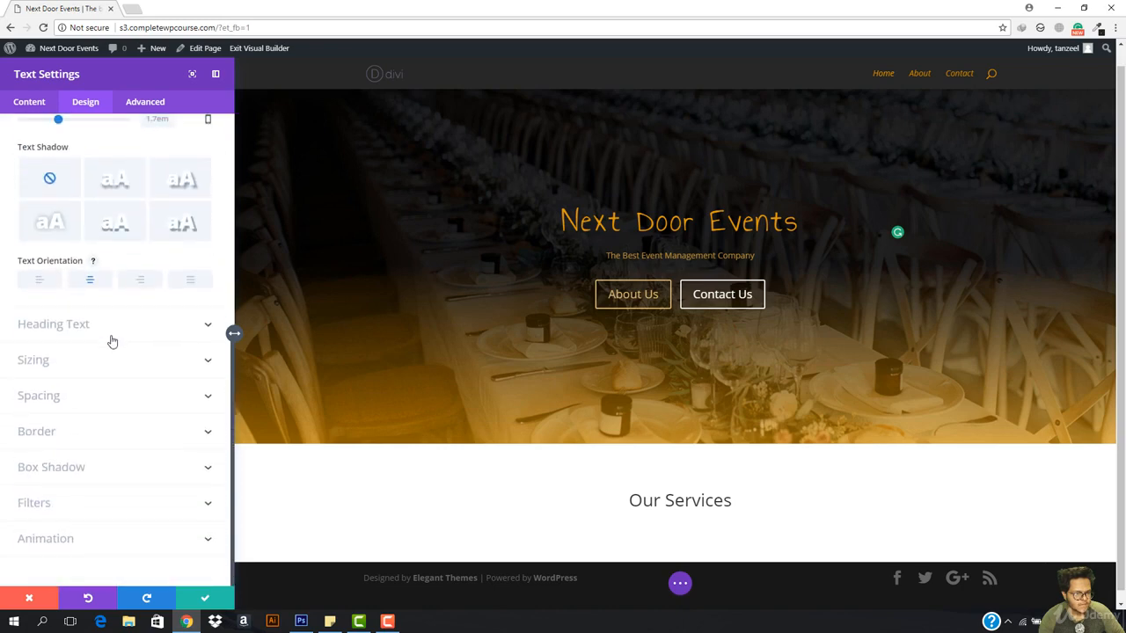
pyautogui.click(108, 324)
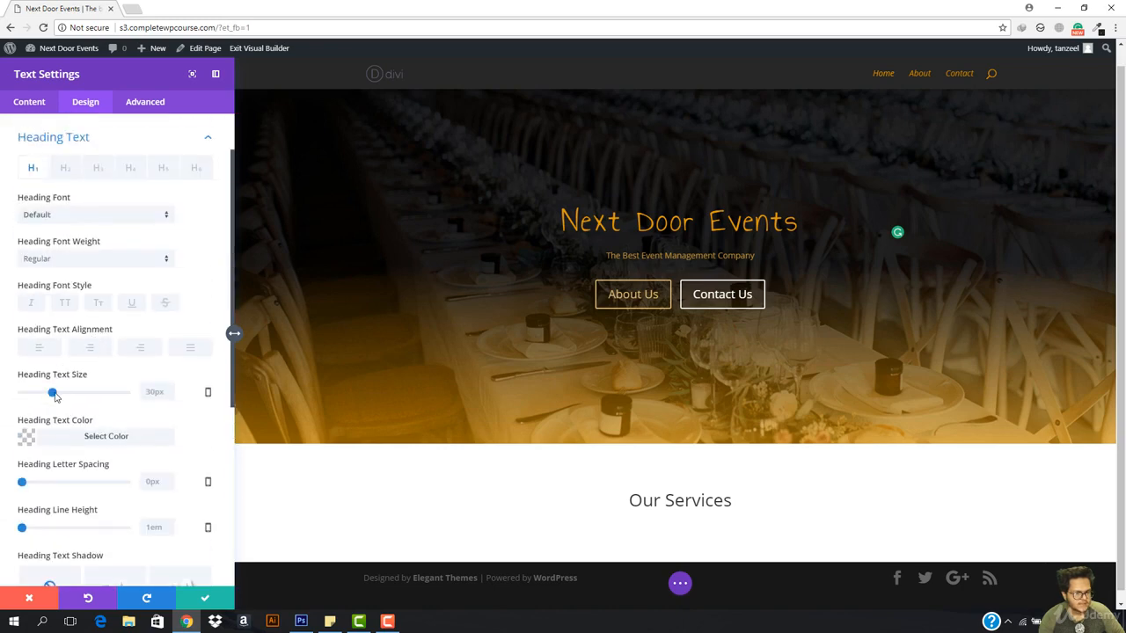
pyautogui.moveTo(52, 393); pyautogui.dragTo(59, 393)
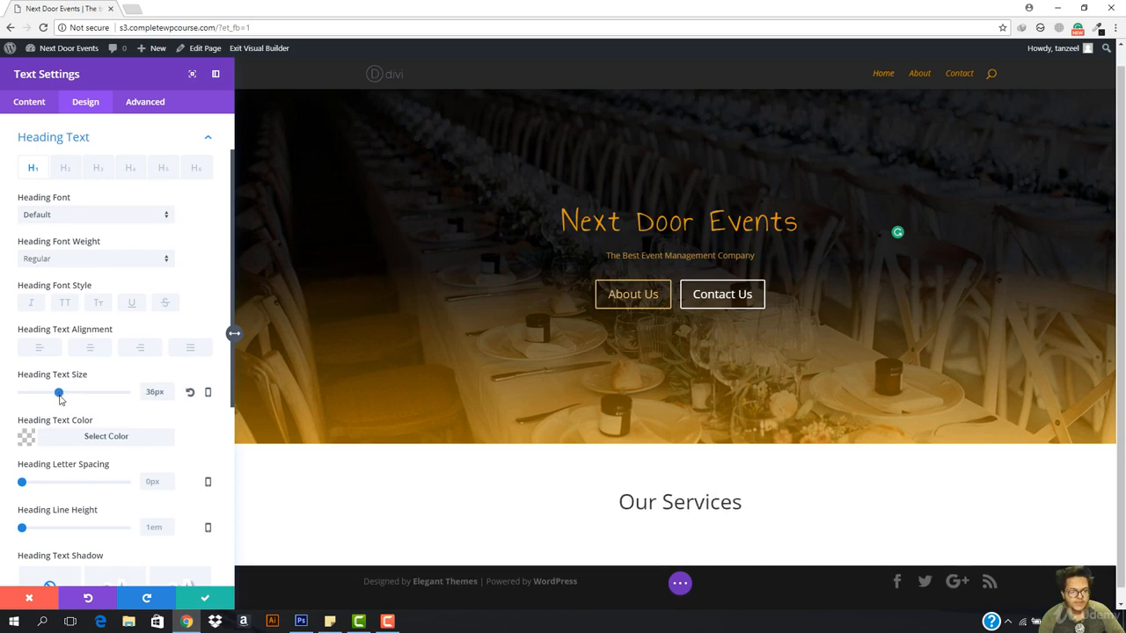
pyautogui.scroll(1, 126, 299)
pyautogui.scroll(1, 125, 299)
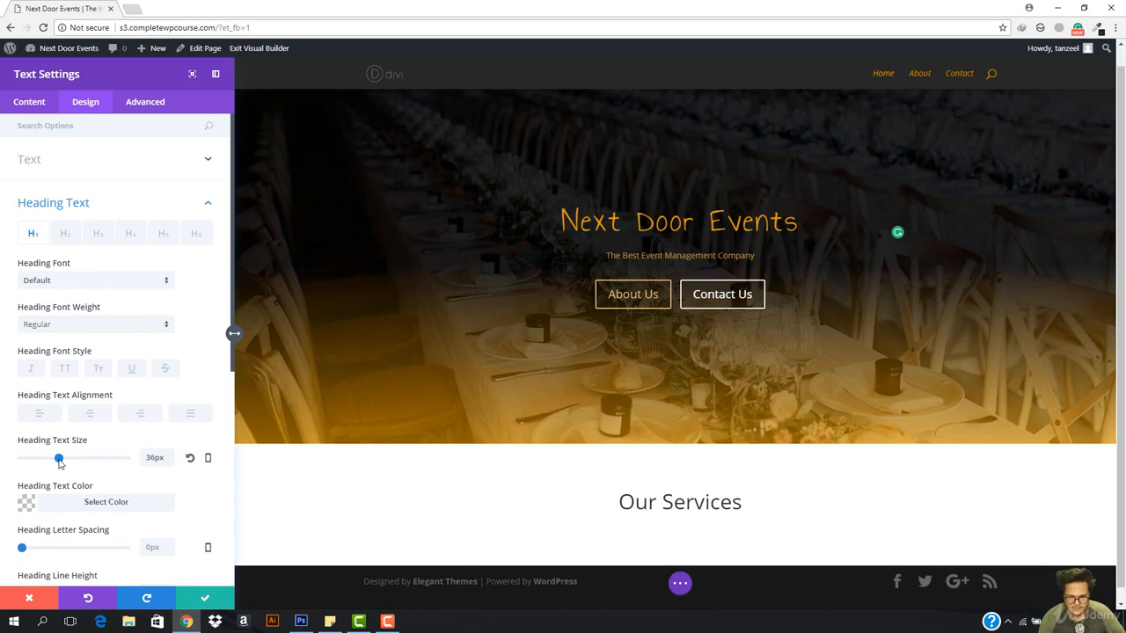
pyautogui.moveTo(59, 459); pyautogui.dragTo(70, 465)
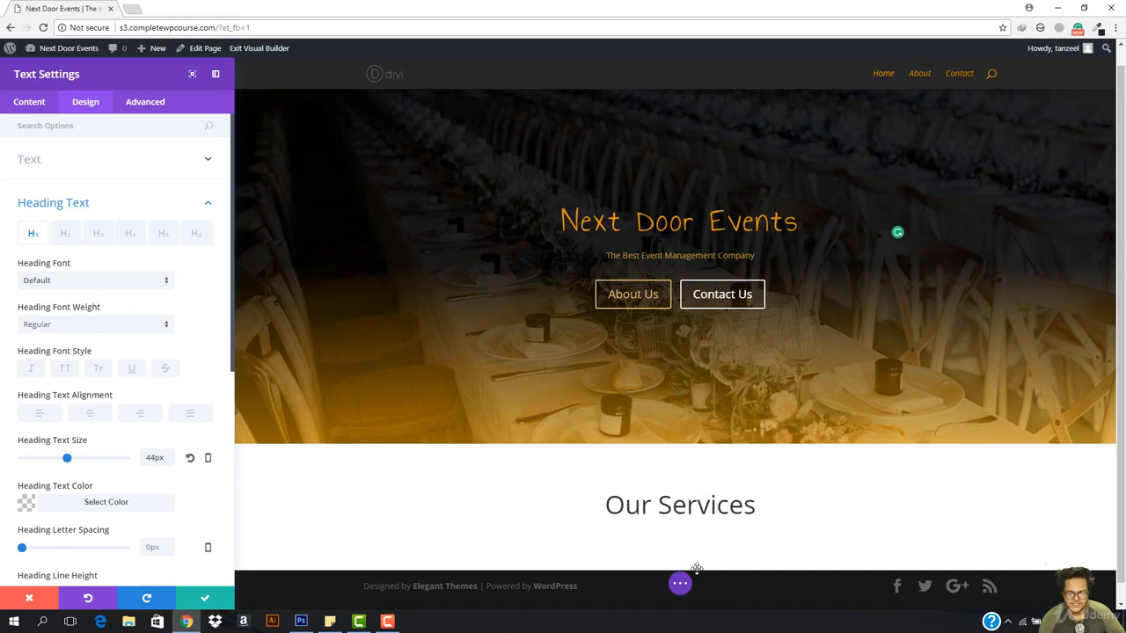
pyautogui.click(70, 284)
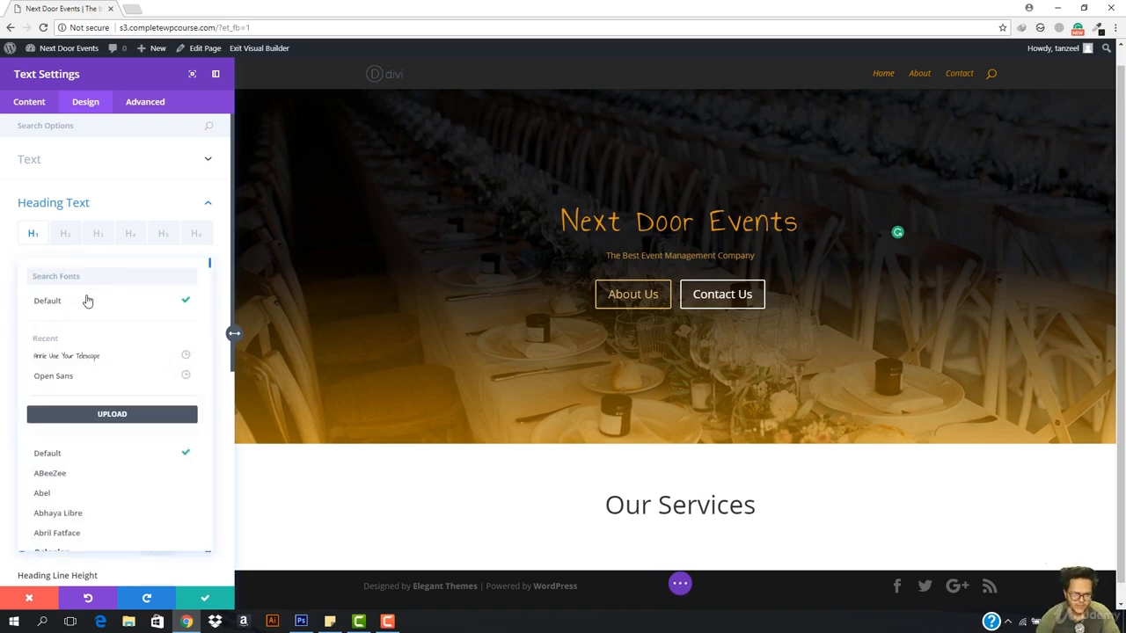
pyautogui.click(76, 387)
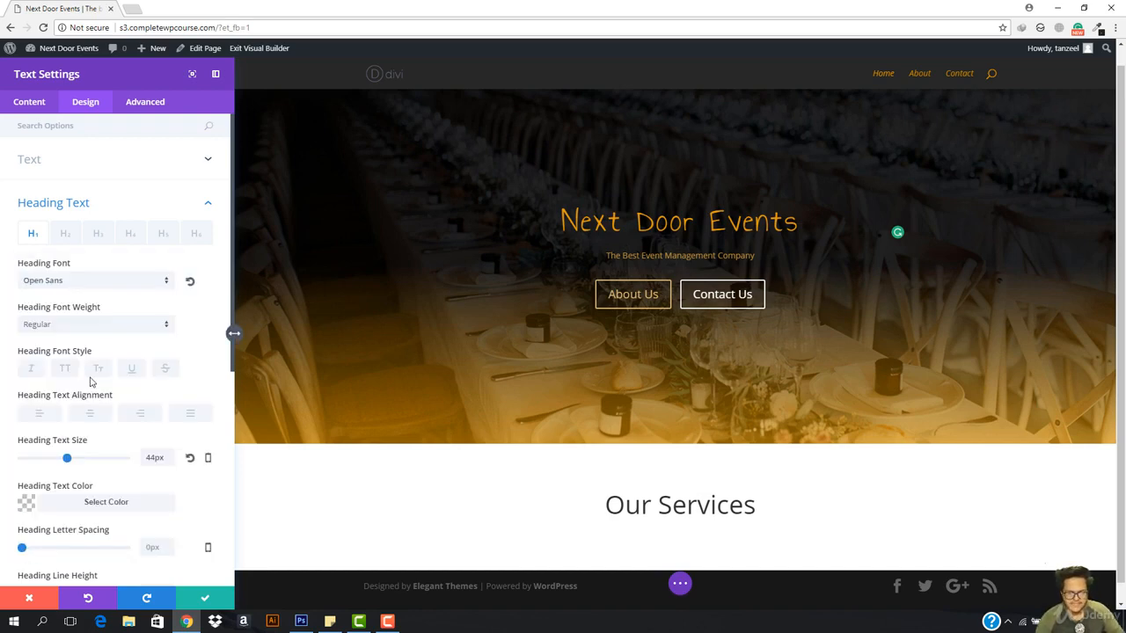
# Try the Ultra Bold, Bold, Light and Semi Bold weights on the heading and return it to Regular
pyautogui.click(86, 327)
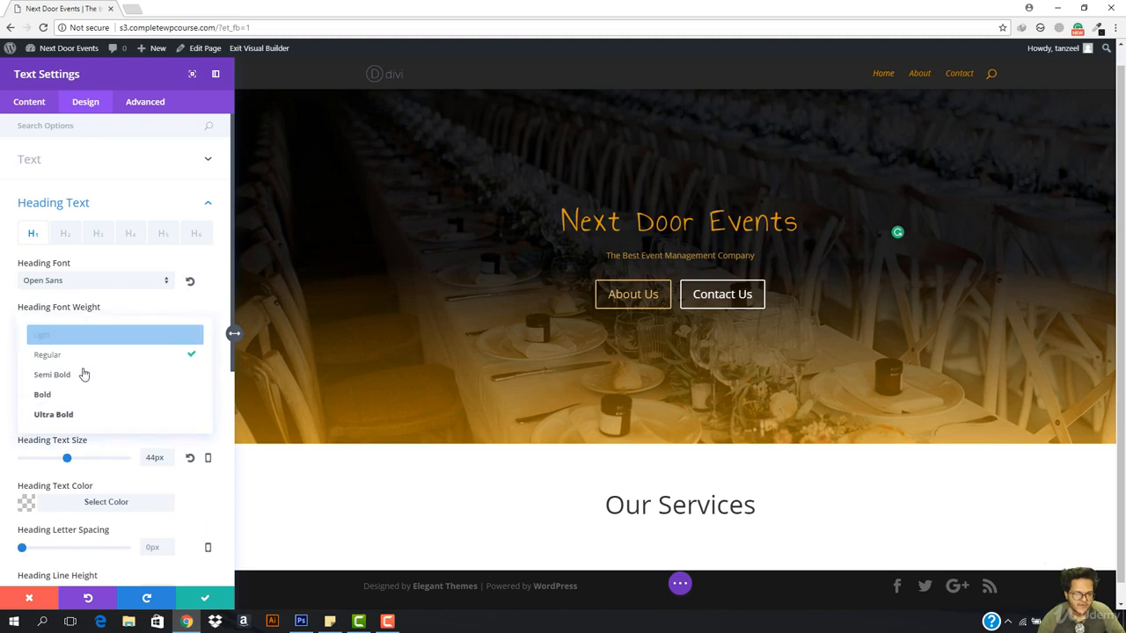
pyautogui.click(85, 415)
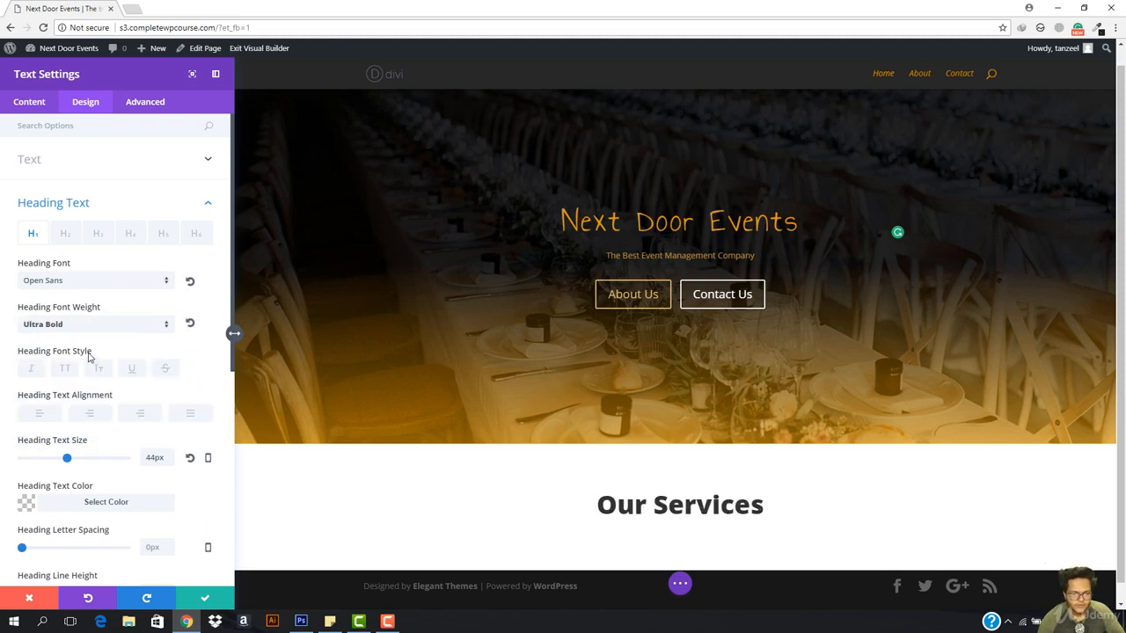
pyautogui.click(95, 325)
pyautogui.click(77, 399)
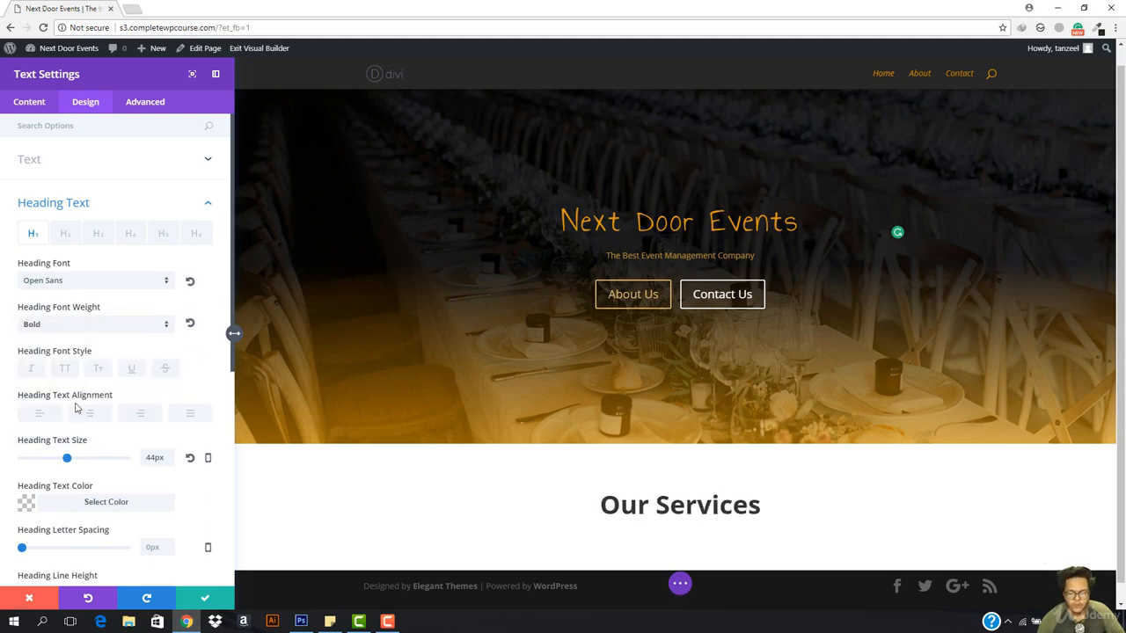
pyautogui.click(83, 324)
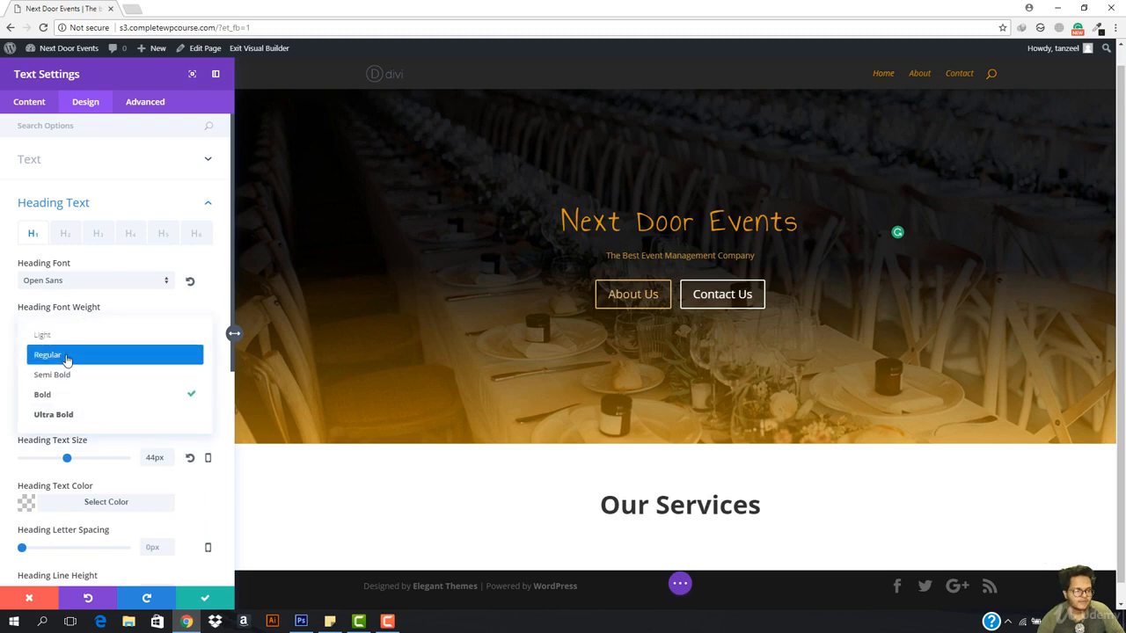
pyautogui.click(66, 359)
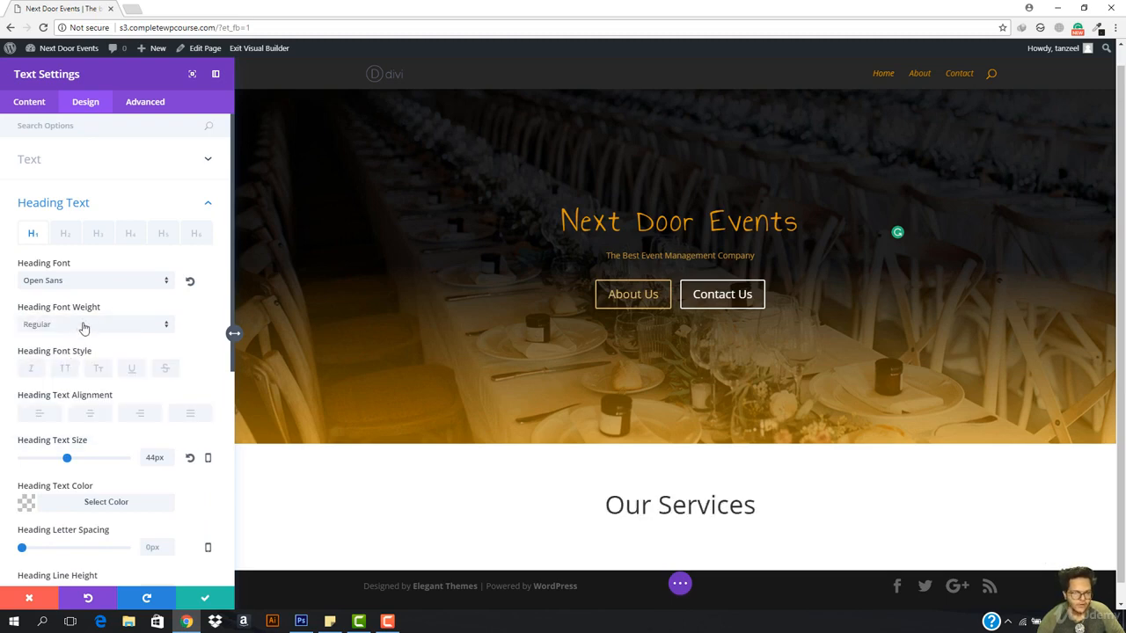
pyautogui.click(80, 326)
pyautogui.click(77, 337)
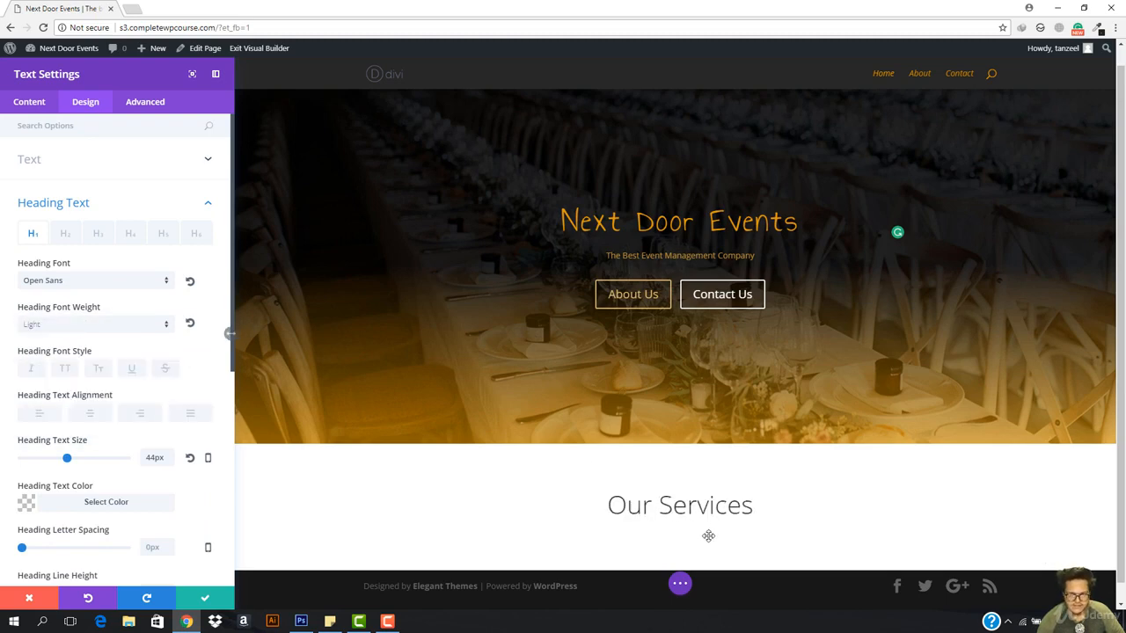
pyautogui.click(141, 326)
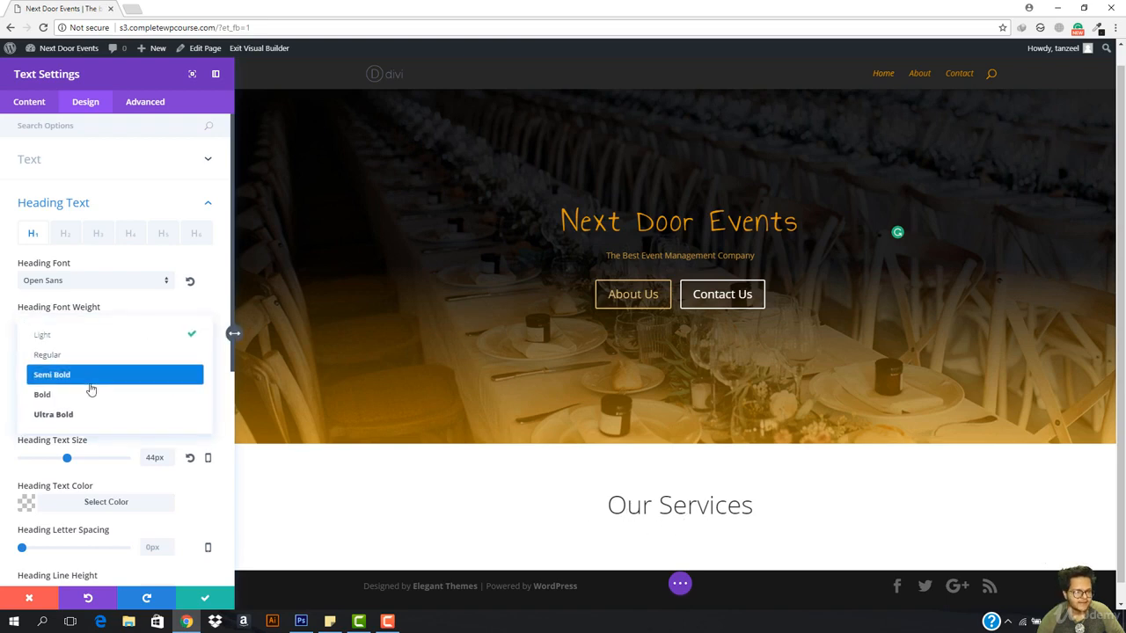
pyautogui.click(88, 380)
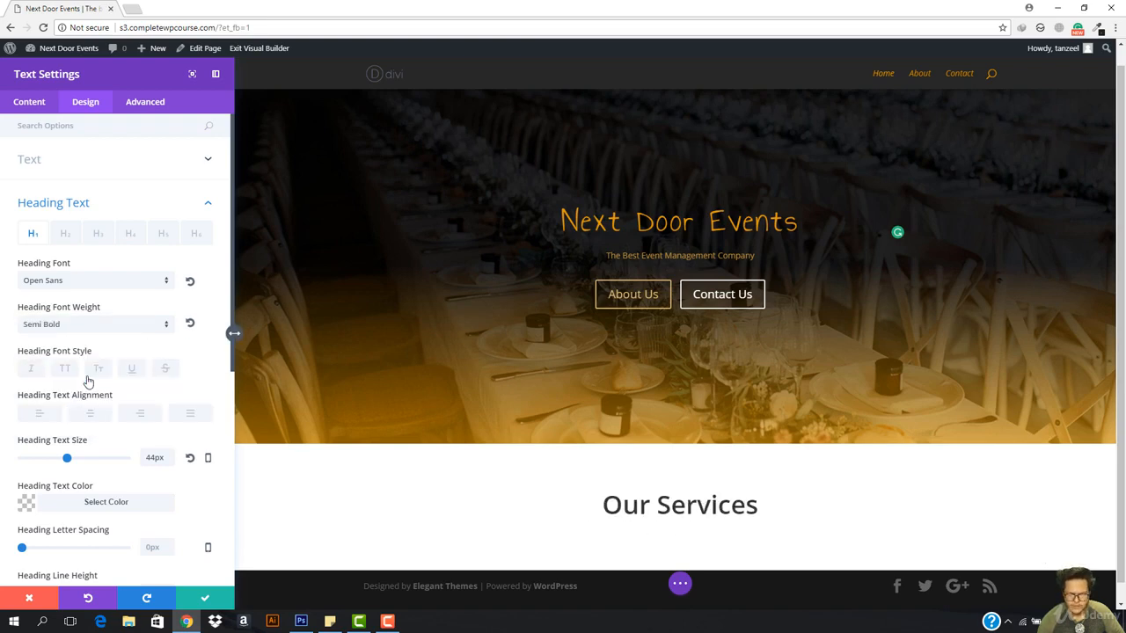
pyautogui.click(98, 327)
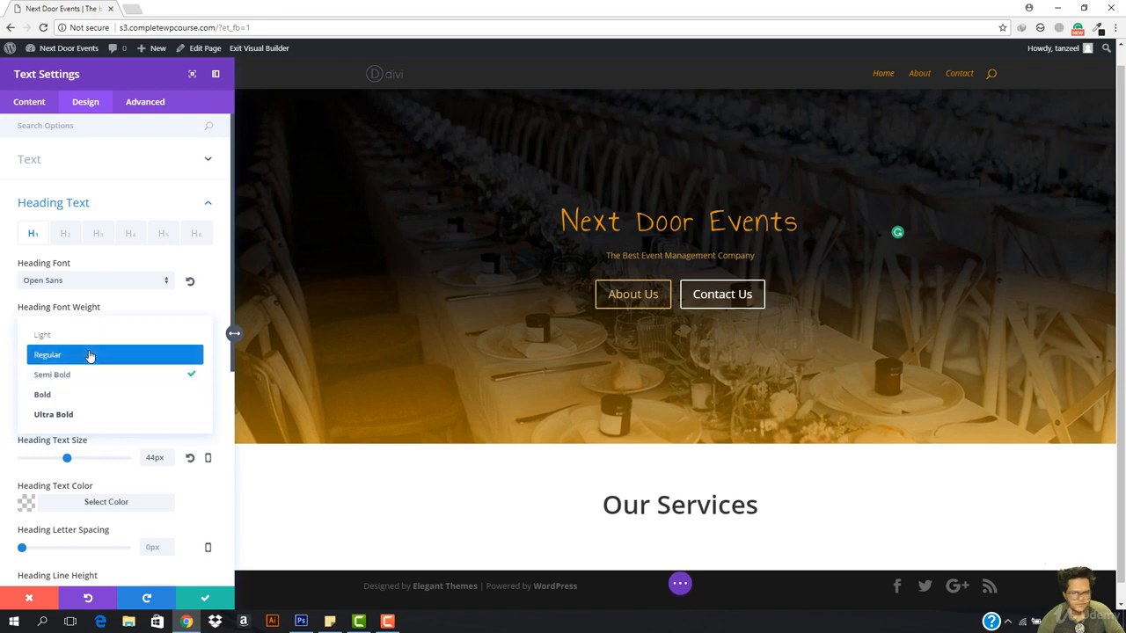
pyautogui.click(92, 356)
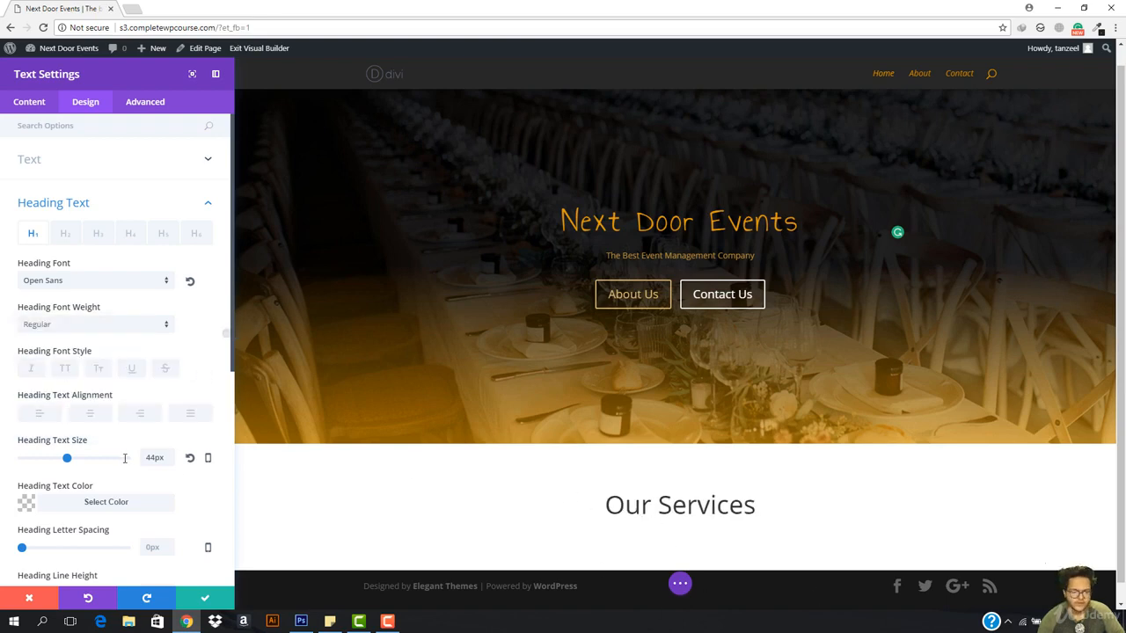
# Look through the remaining heading options and save the text module's settings
pyautogui.scroll(-1, 72, 480)
pyautogui.scroll(-5, 92, 515)
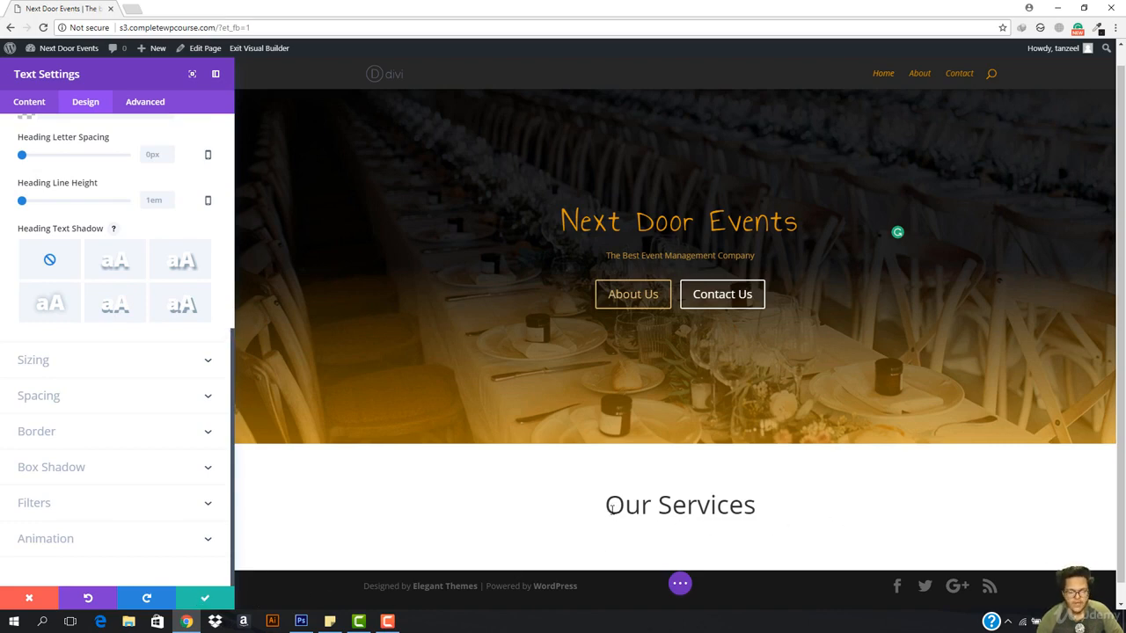
pyautogui.click(205, 598)
# Colour the initial "O" of the "Our Services" heading orange directly on the page
pyautogui.click(492, 505)
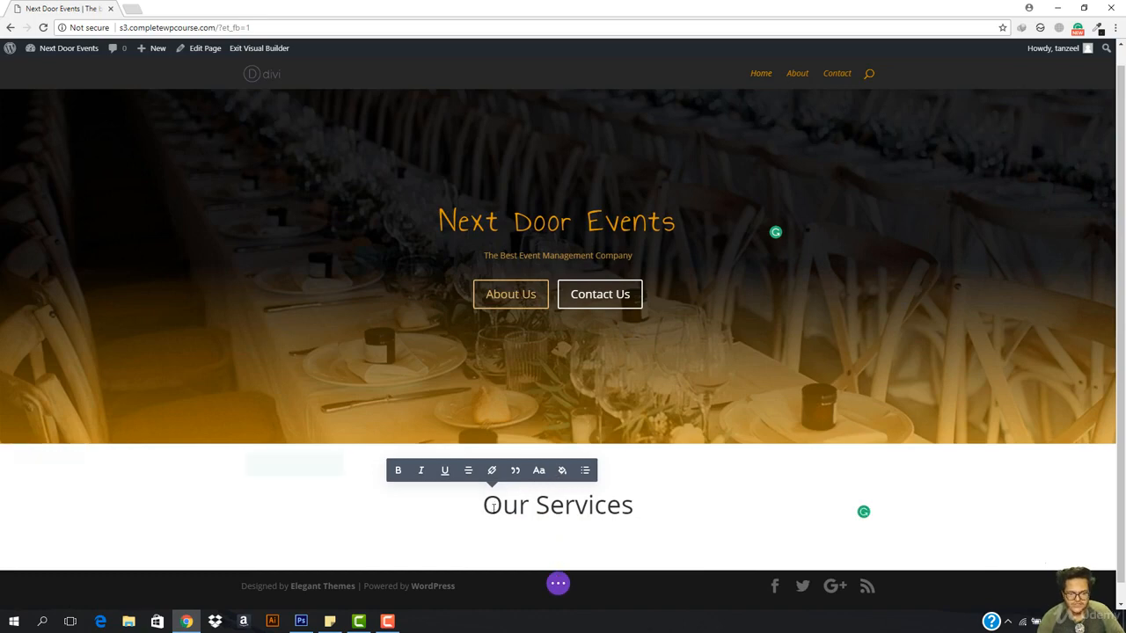
pyautogui.moveTo(483, 506); pyautogui.dragTo(503, 507)
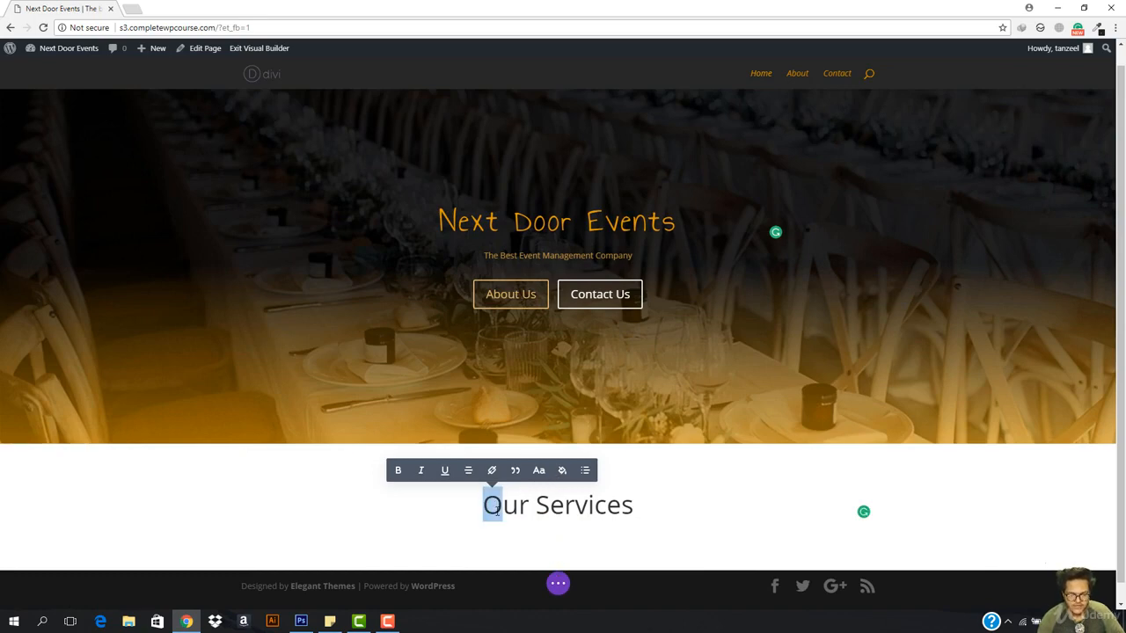
pyautogui.click(566, 471)
pyautogui.click(469, 475)
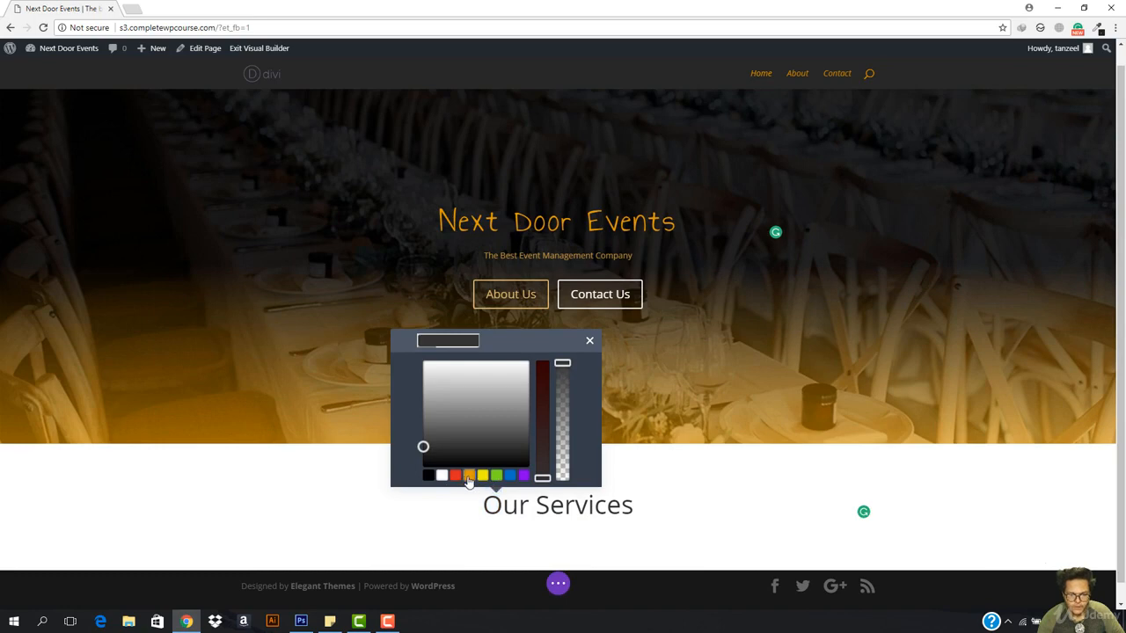
# Try to apply the orange swatch to the "S", the "Se" and the whole word "Services" in the heading
pyautogui.moveTo(536, 505); pyautogui.dragTo(552, 507)
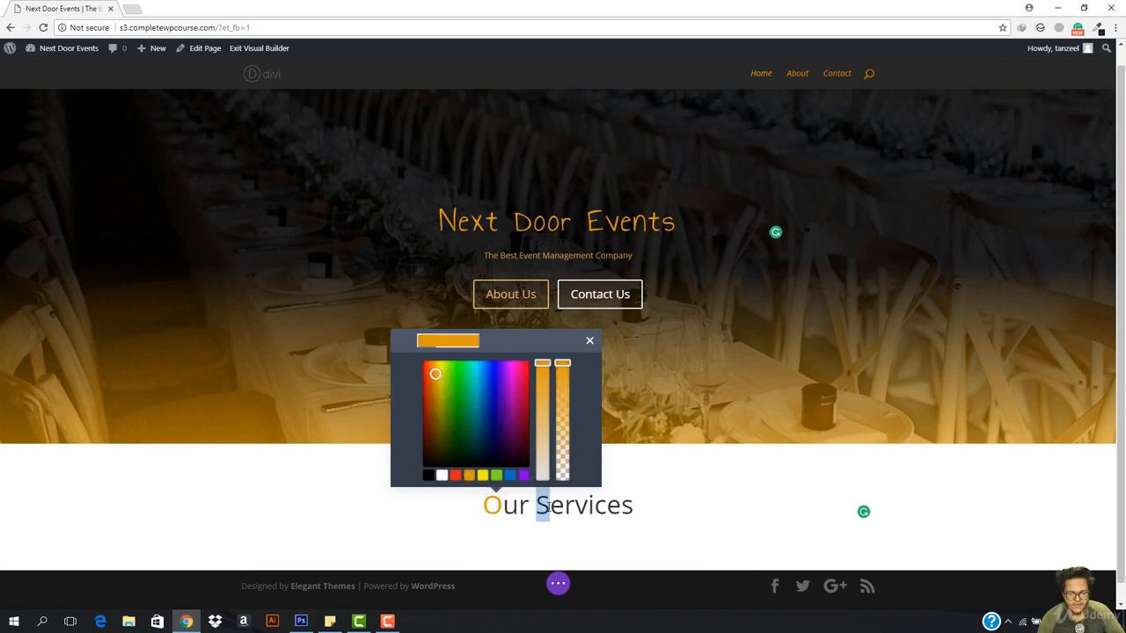
pyautogui.click(522, 473)
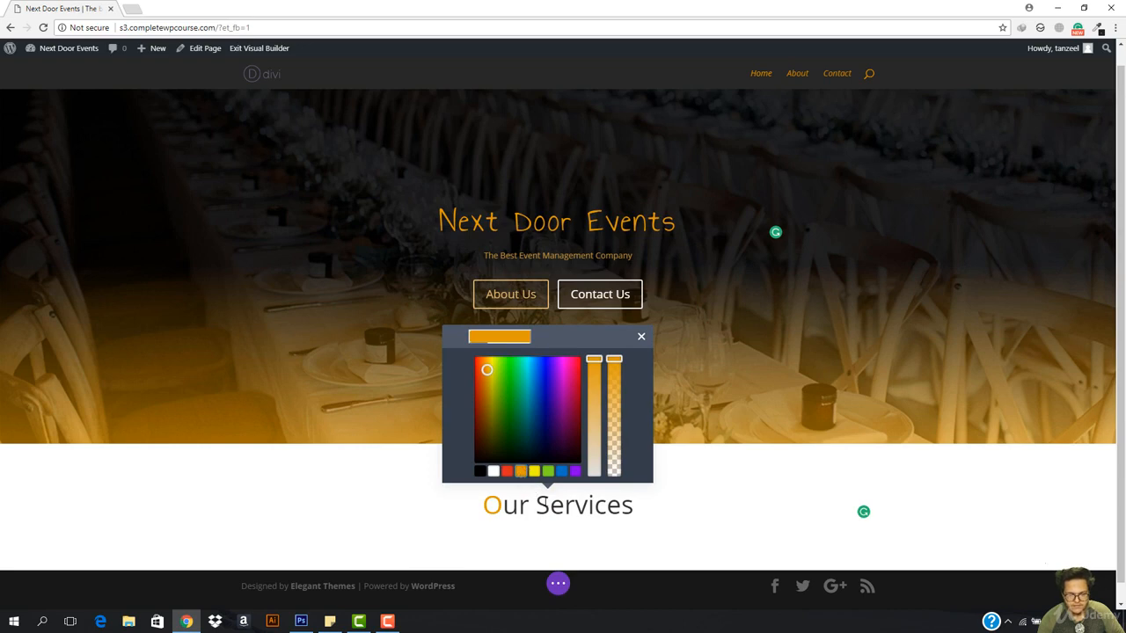
pyautogui.moveTo(535, 505); pyautogui.dragTo(564, 506)
pyautogui.click(525, 475)
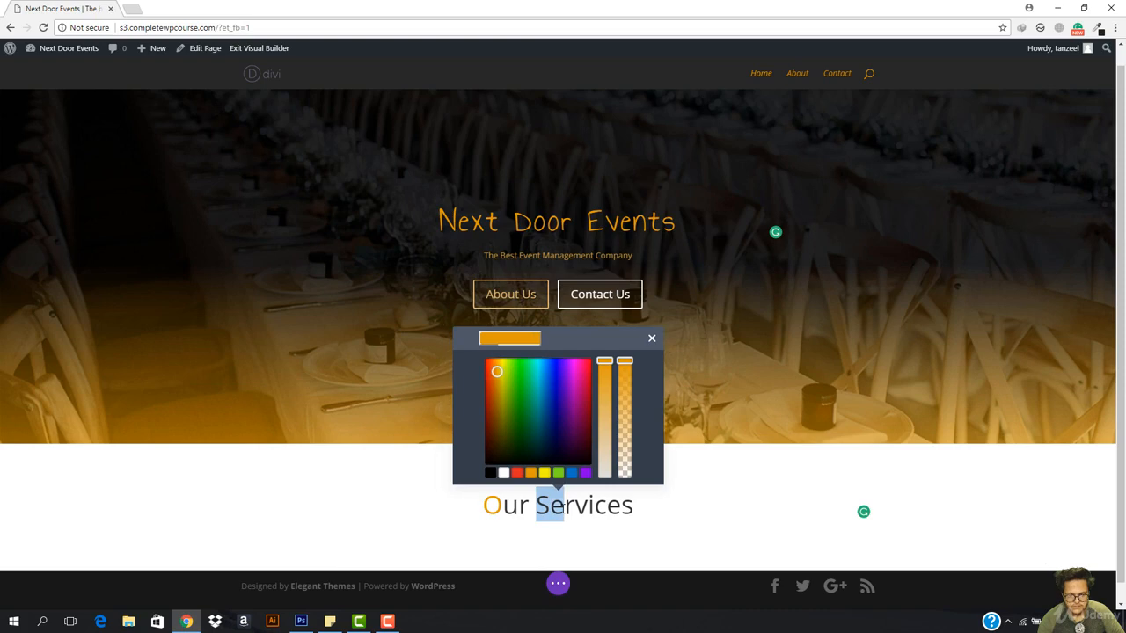
pyautogui.click(535, 475)
pyautogui.doubleClick(540, 508)
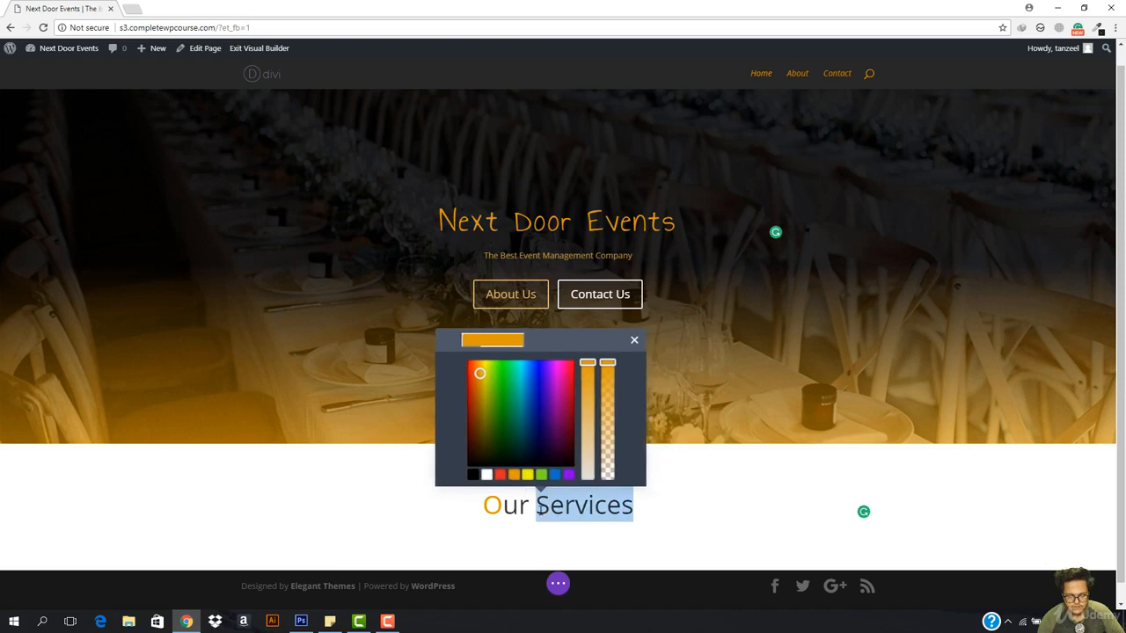
pyautogui.click(515, 477)
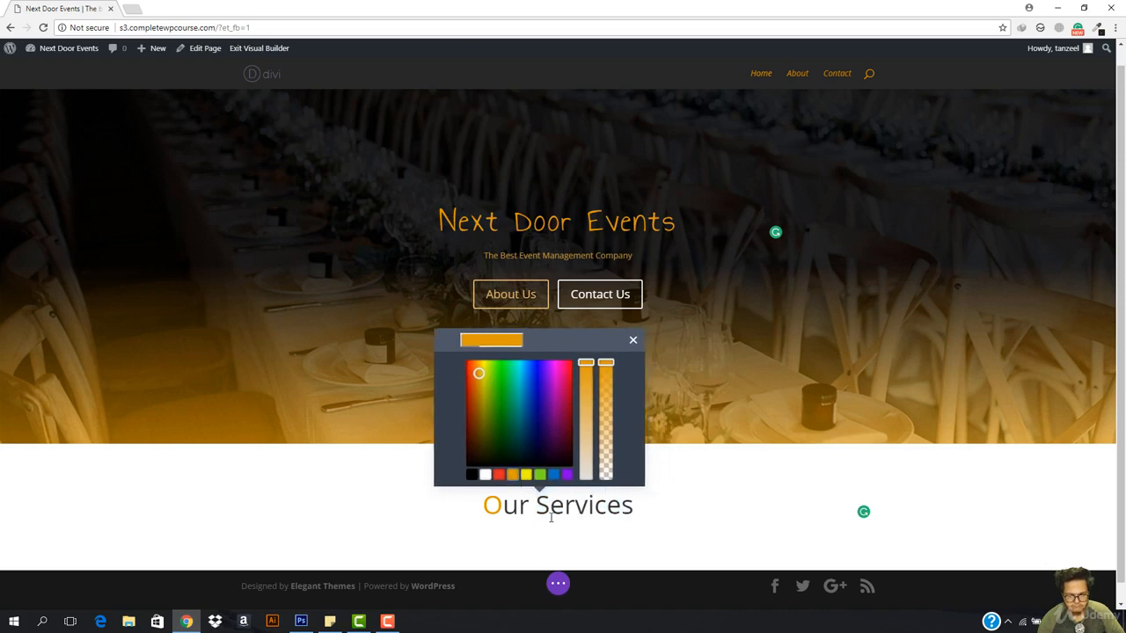
pyautogui.click(631, 342)
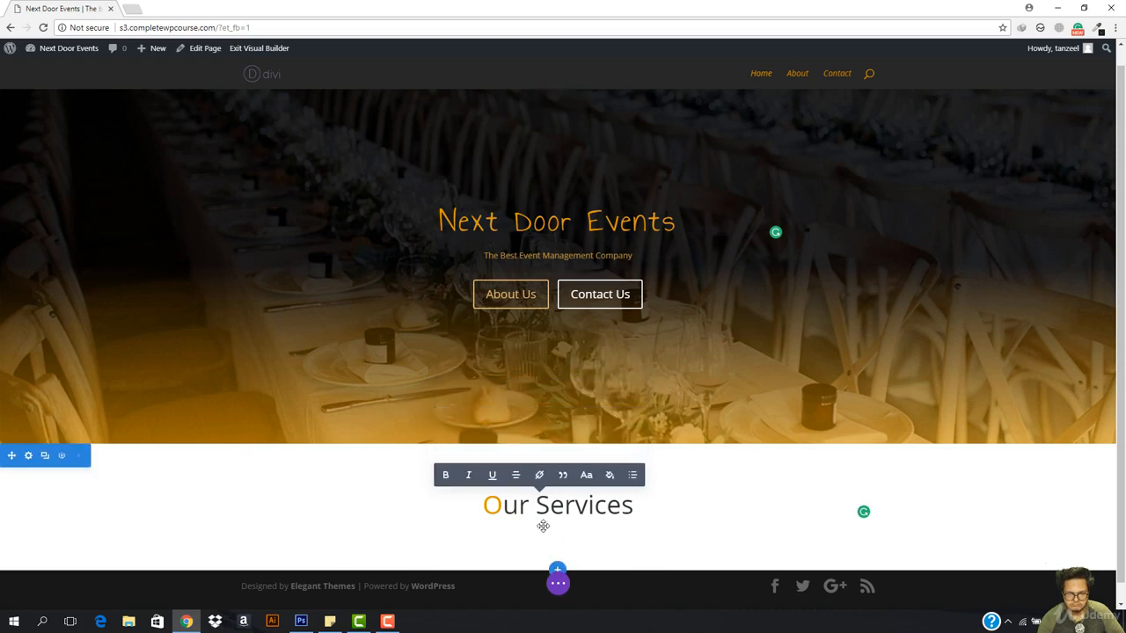
# Reopen the text colour picker for only the "S" of "Services" and try the orange swatch again
pyautogui.moveTo(533, 506); pyautogui.dragTo(550, 508)
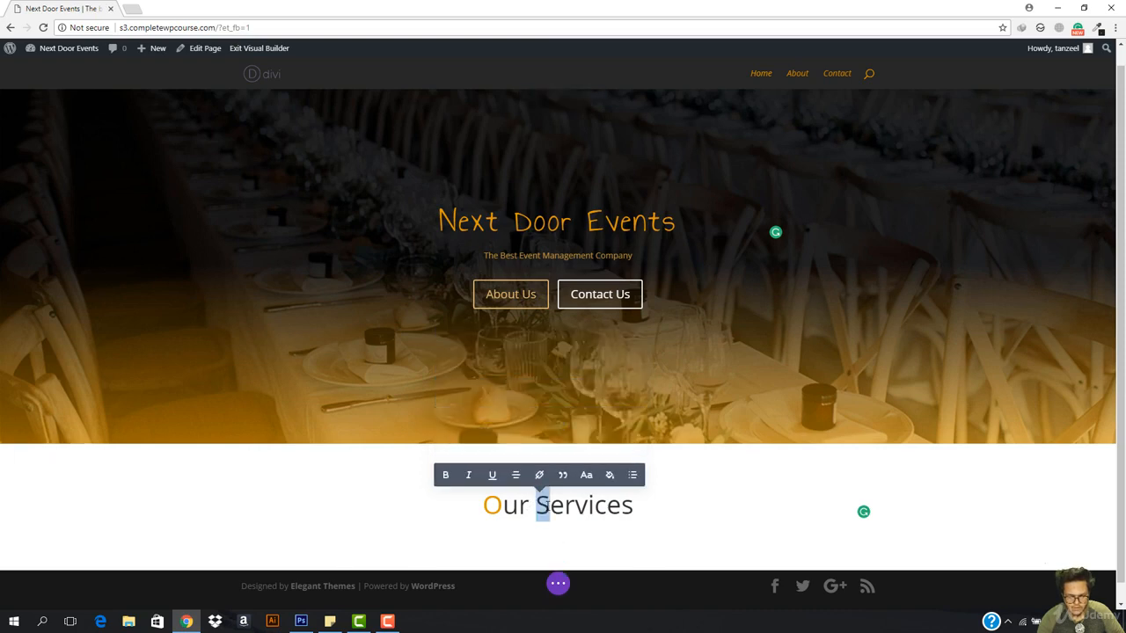
pyautogui.click(614, 472)
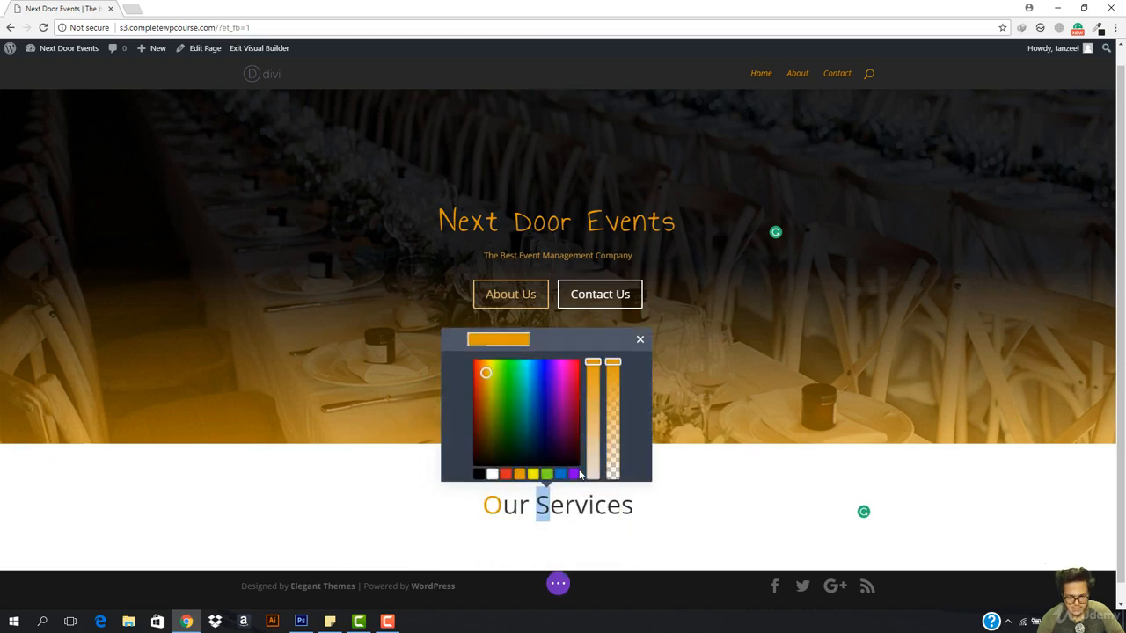
pyautogui.click(518, 473)
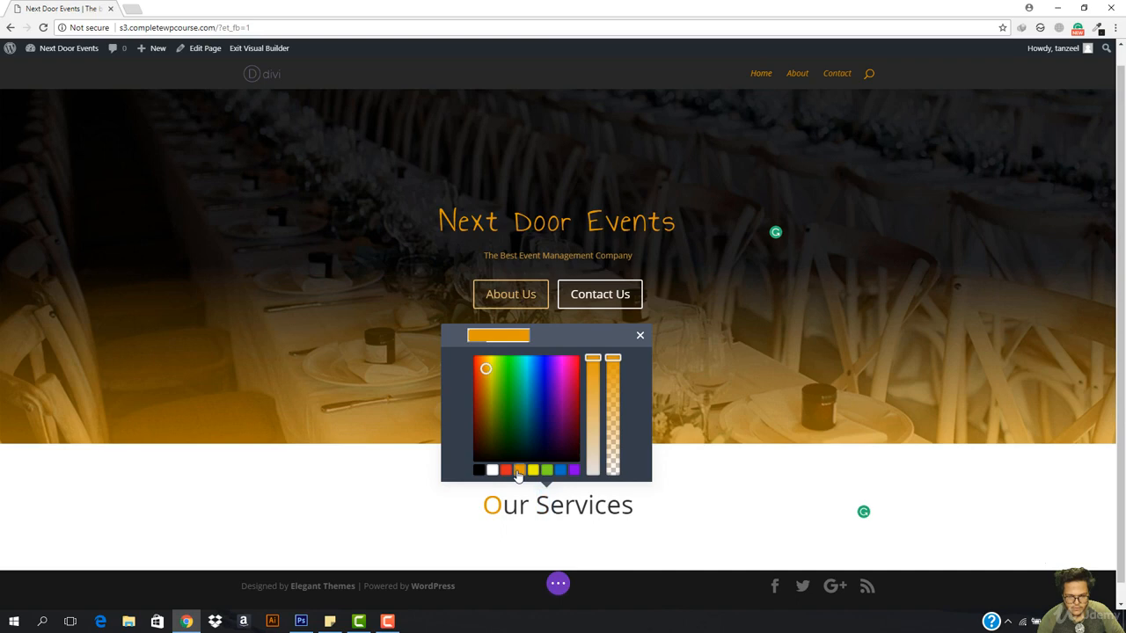
pyautogui.click(640, 337)
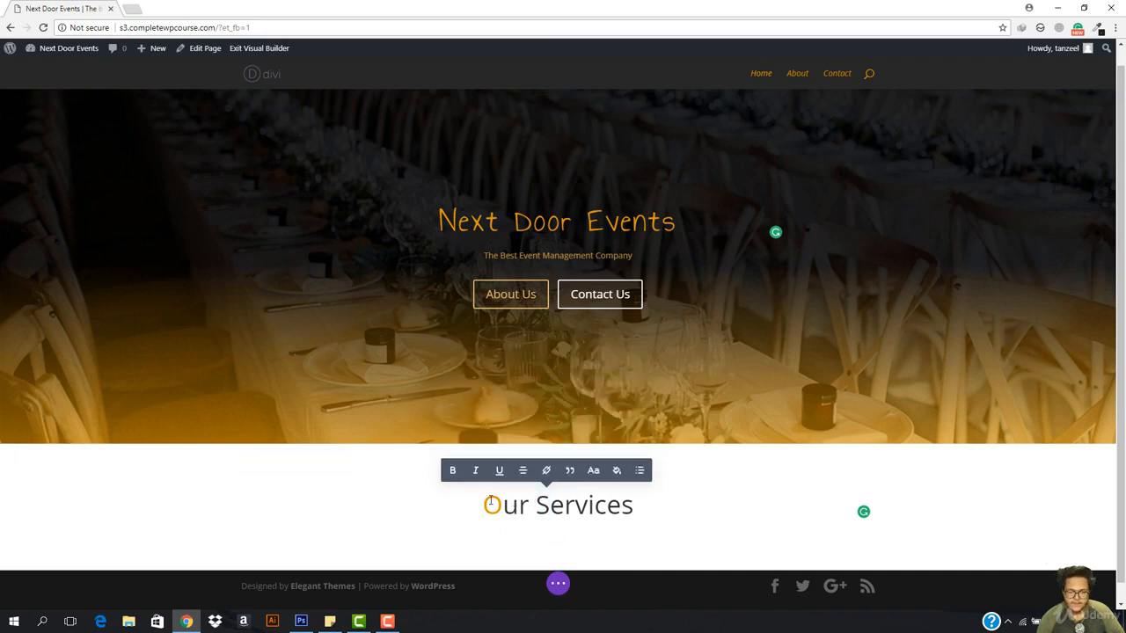
# Recolour the entire "Our Services" heading black
pyautogui.moveTo(491, 502); pyautogui.dragTo(634, 506)
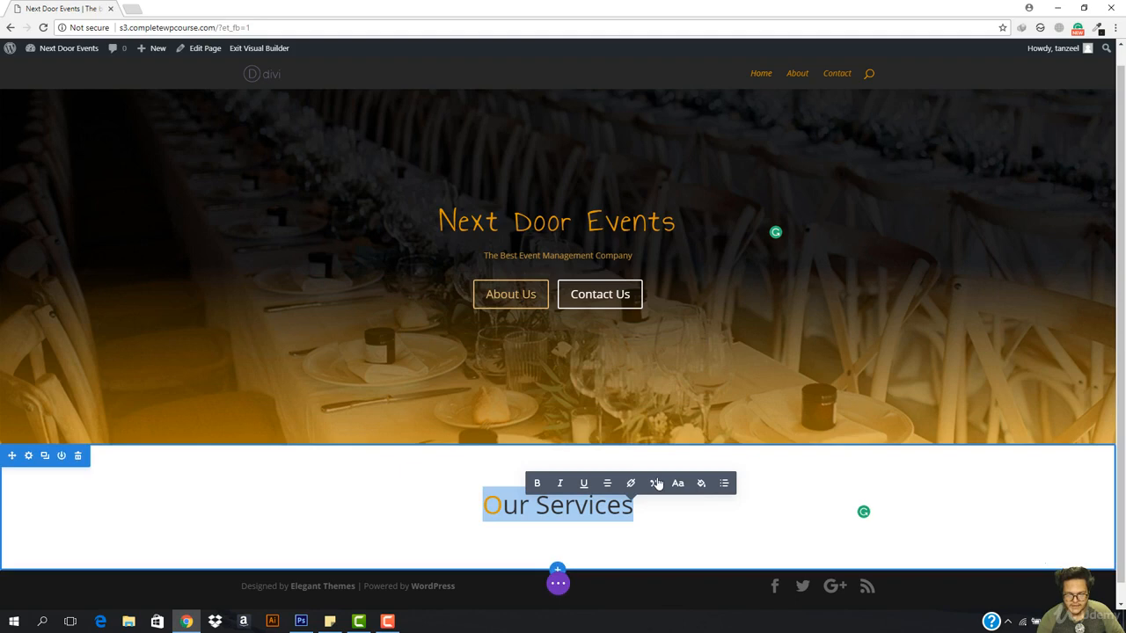
pyautogui.click(703, 483)
pyautogui.click(632, 425)
pyautogui.click(582, 430)
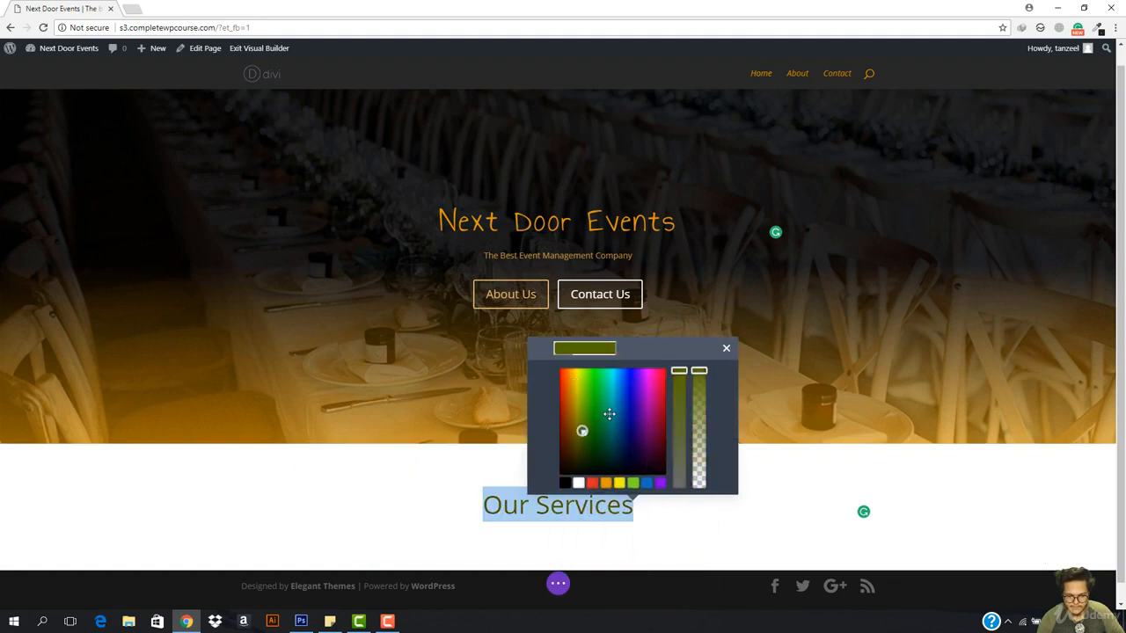
pyautogui.moveTo(609, 414)
pyautogui.mouseDown()
pyautogui.moveTo(573, 413)
pyautogui.moveTo(557, 469)
pyautogui.mouseUp()
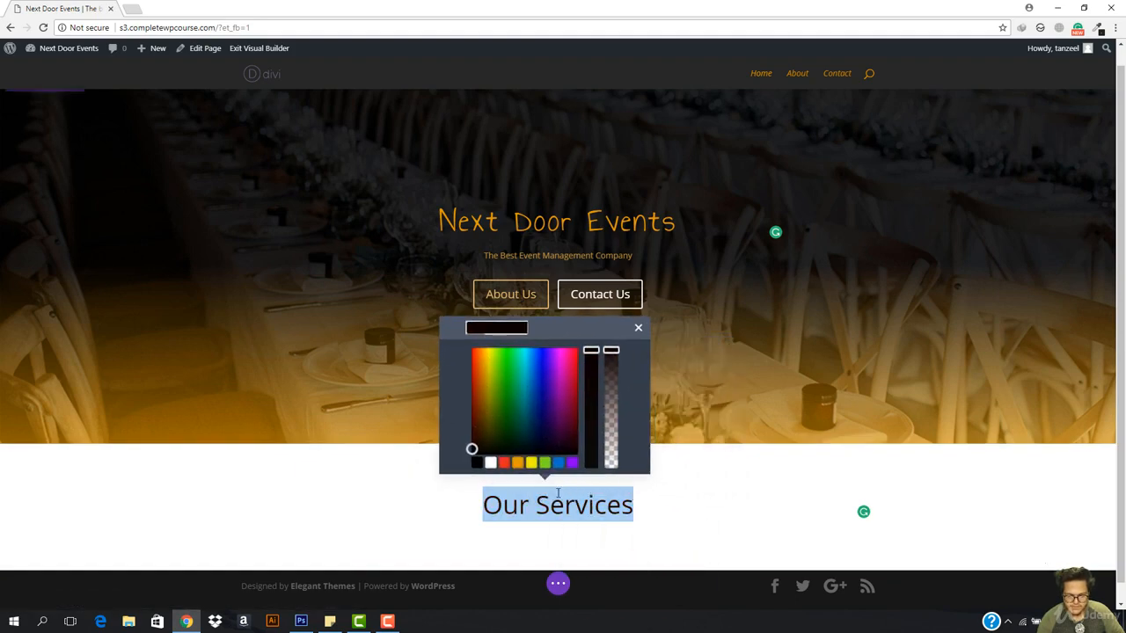
# Colour only the initial "O" of the heading with the orange-yellow swatch
pyautogui.moveTo(484, 505); pyautogui.dragTo(503, 507)
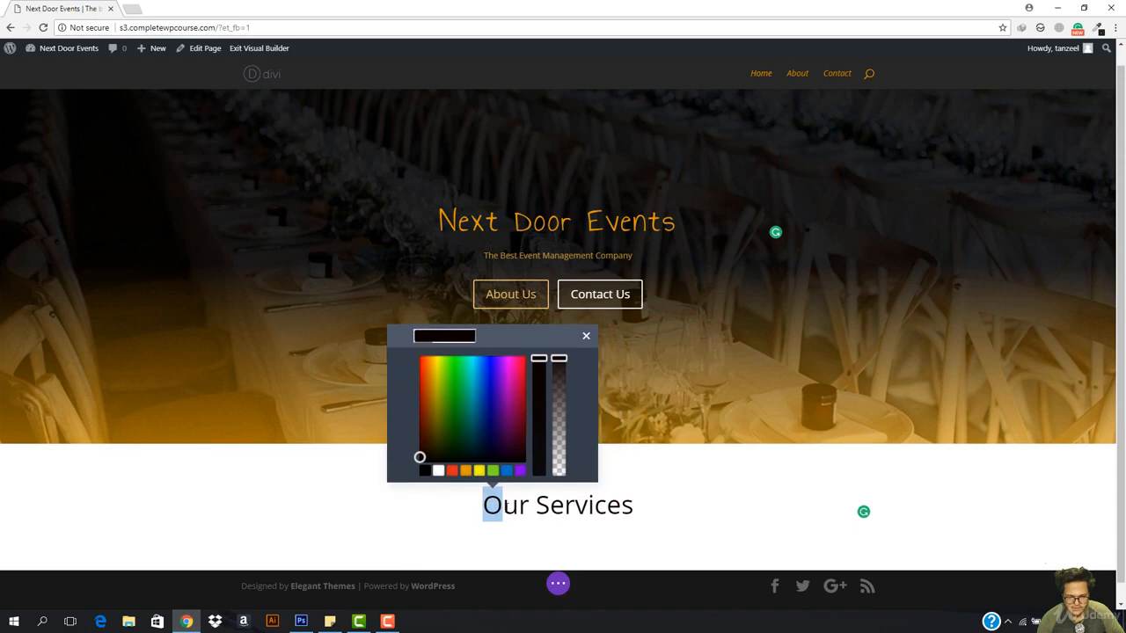
pyautogui.click(478, 471)
pyautogui.click(536, 504)
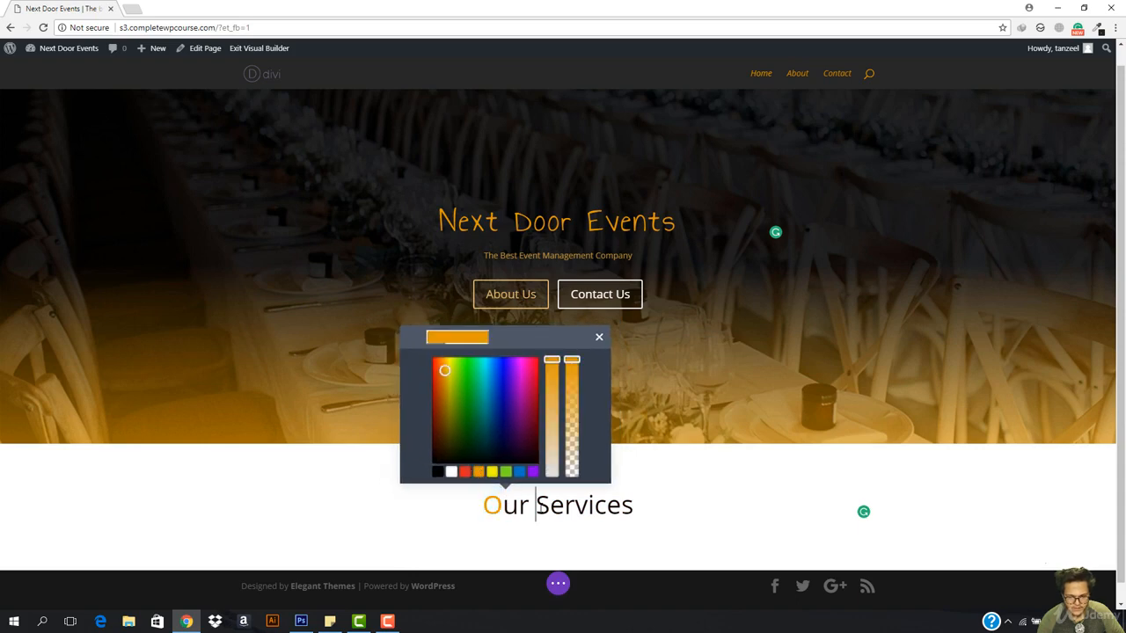
# Colour only the "S" of "Services" orange, trying other shades first, and close the colour picker
pyautogui.moveTo(535, 505); pyautogui.dragTo(552, 506)
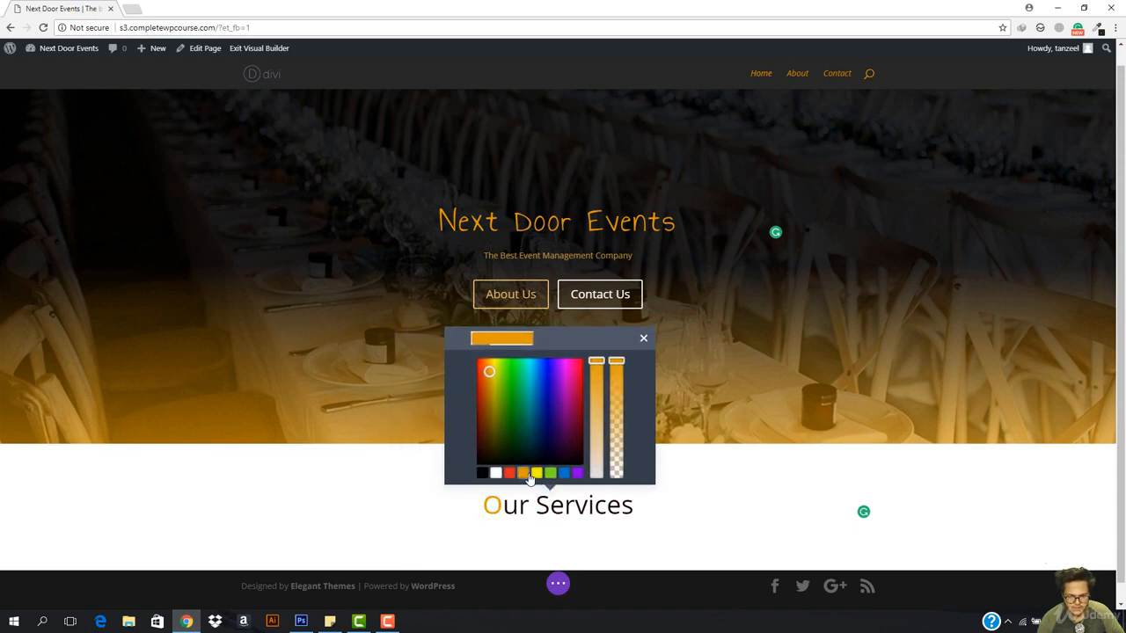
pyautogui.click(560, 425)
pyautogui.click(489, 410)
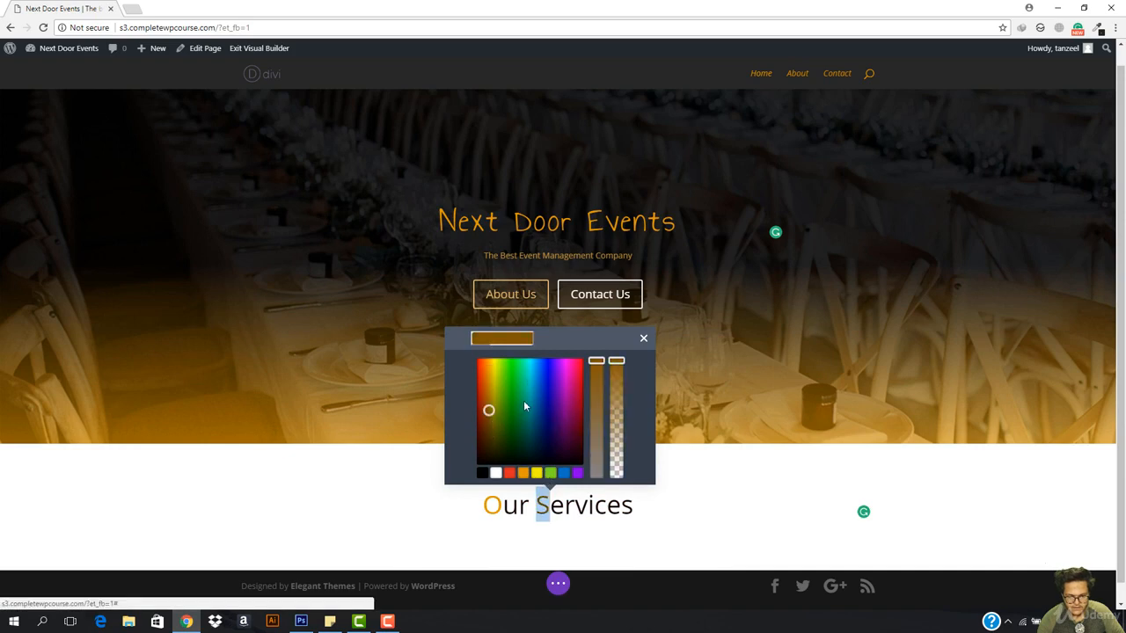
pyautogui.click(524, 403)
pyautogui.click(528, 412)
pyautogui.click(519, 426)
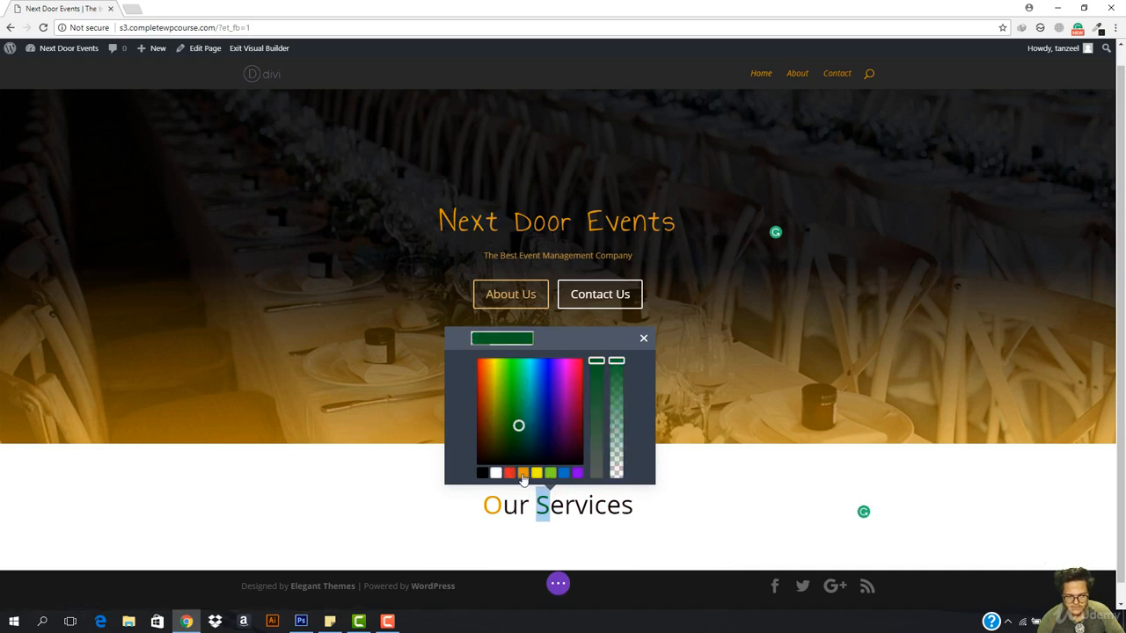
pyautogui.click(523, 474)
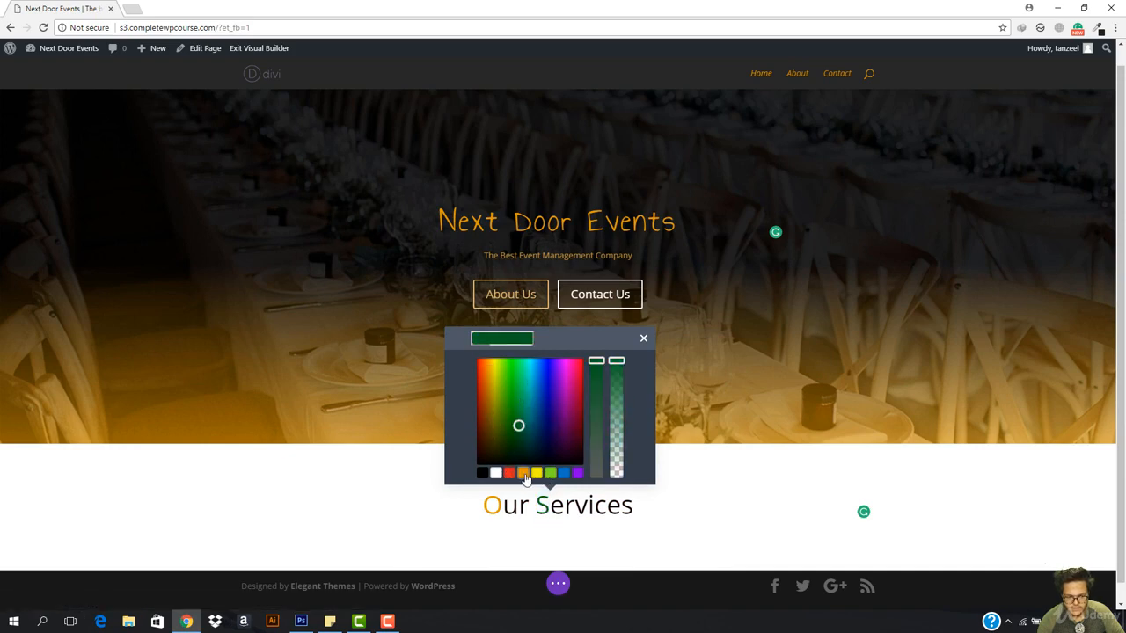
pyautogui.click(644, 340)
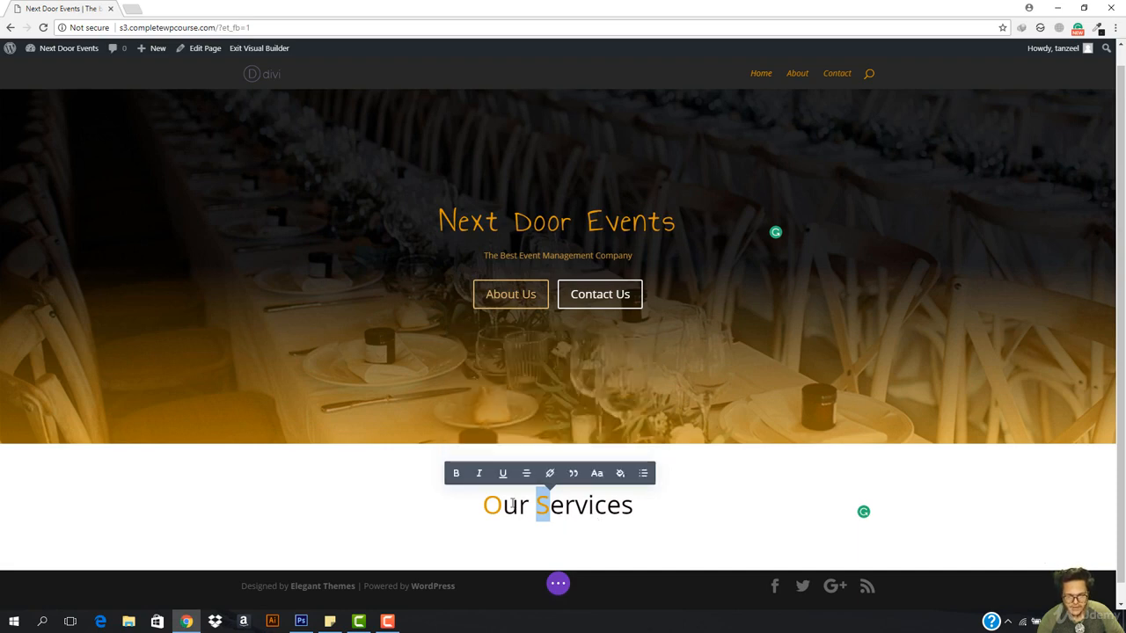
# Reduce the font size of "ur" in "Our" so it is slightly smaller than the orange "O"
pyautogui.moveTo(502, 505); pyautogui.dragTo(529, 504)
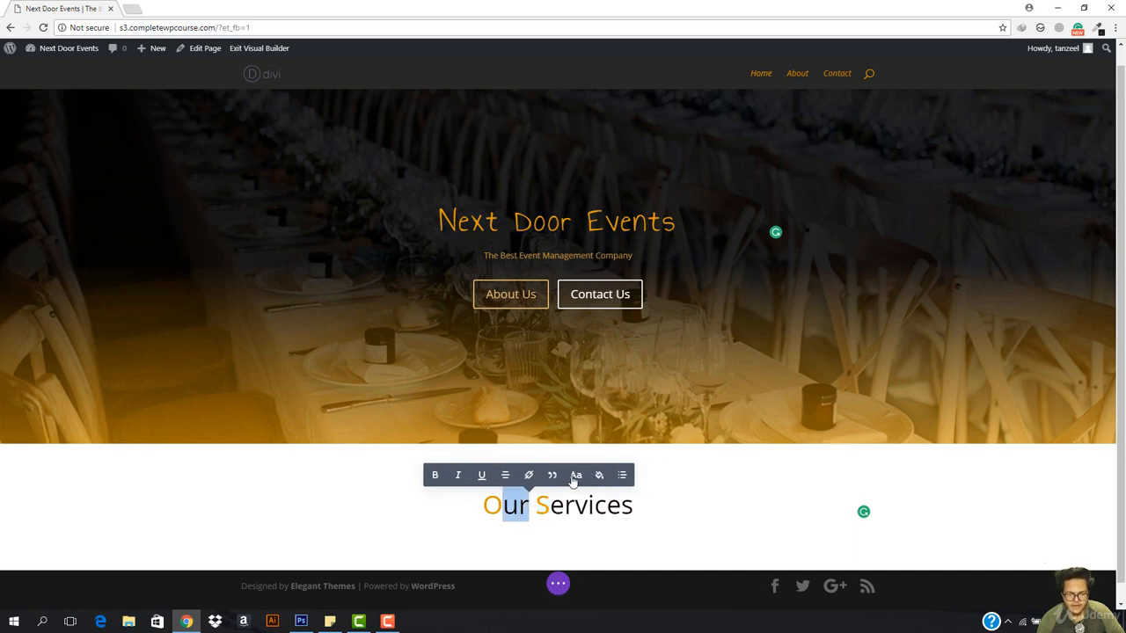
pyautogui.click(576, 475)
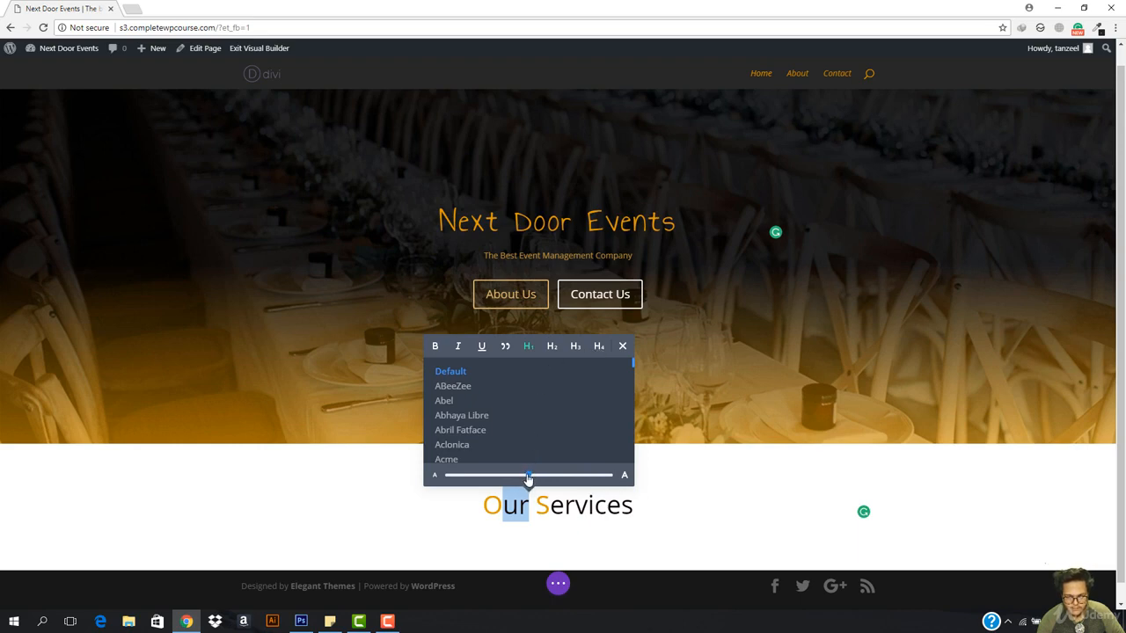
pyautogui.moveTo(518, 478); pyautogui.dragTo(448, 478)
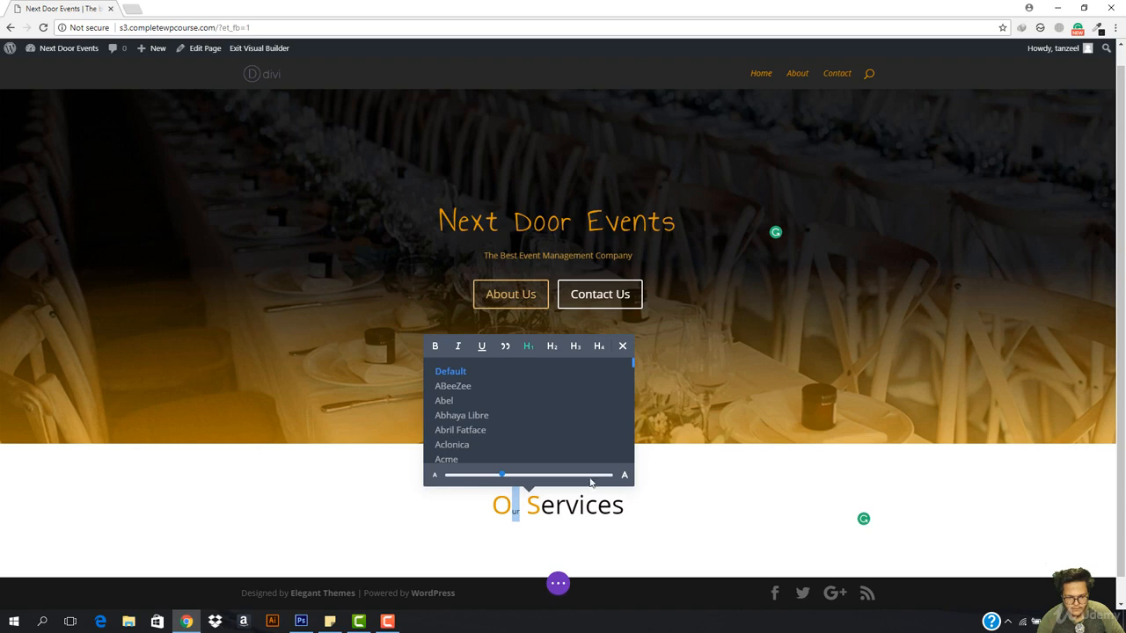
pyautogui.click(623, 477)
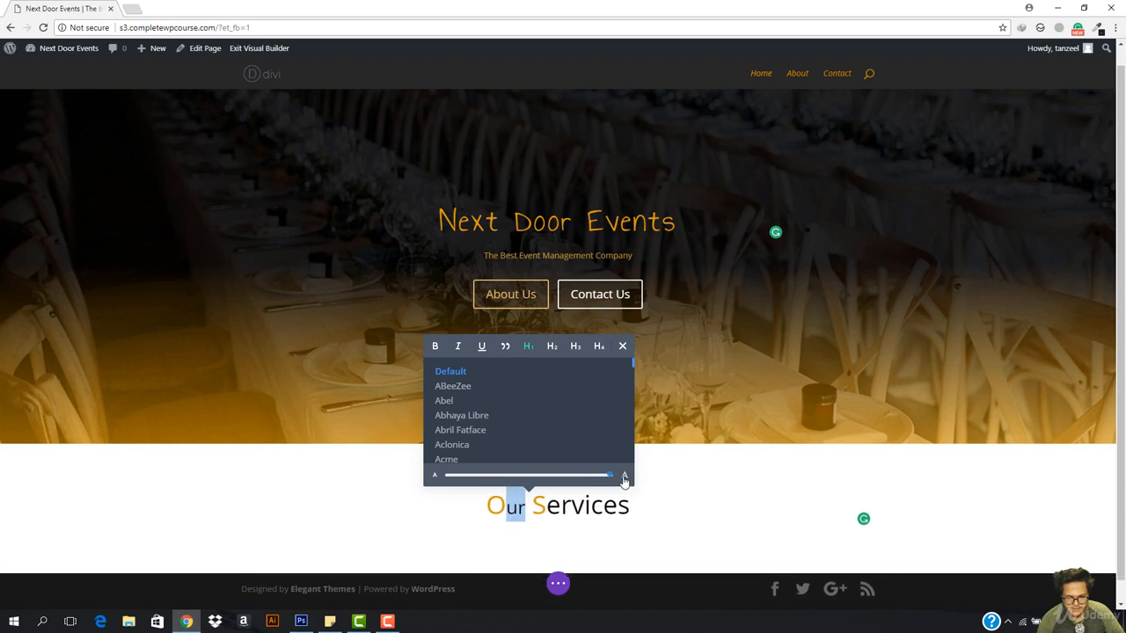
pyautogui.click(435, 477)
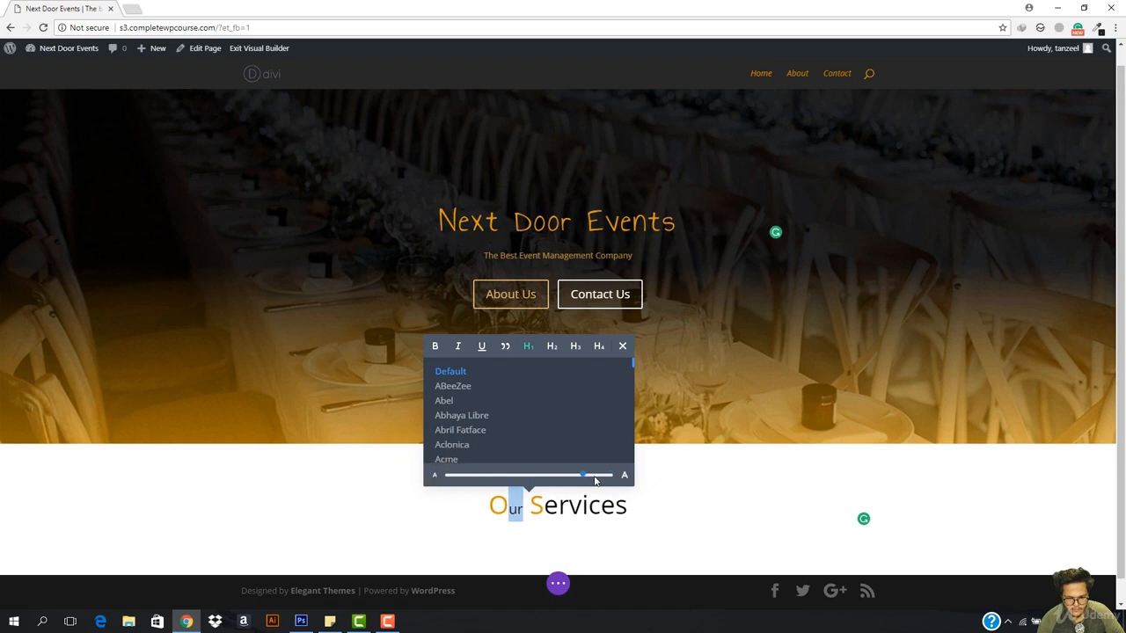
pyautogui.click(625, 476)
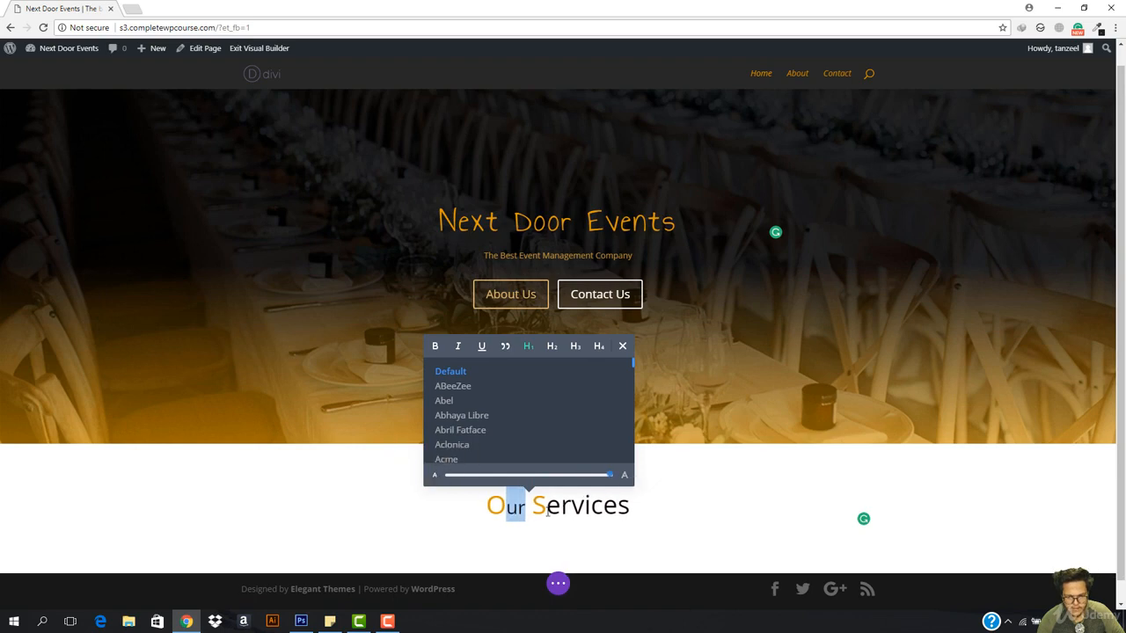
# Reduce the font size of "ervices" to match the smaller "ur" and leave the text editing
pyautogui.moveTo(547, 512); pyautogui.dragTo(632, 514)
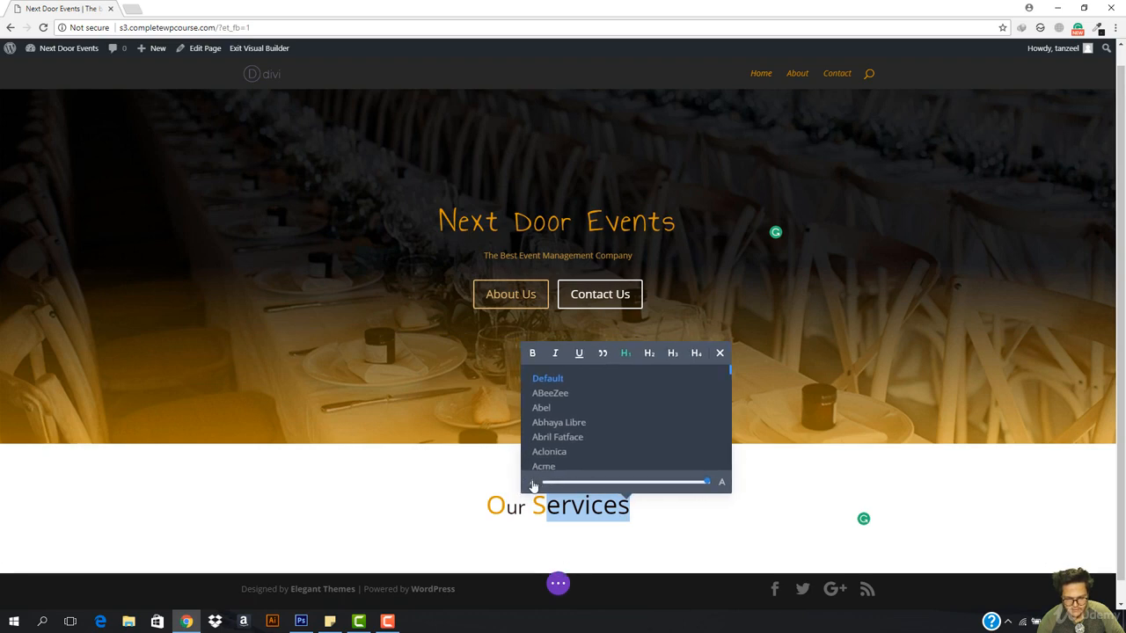
pyautogui.click(533, 485)
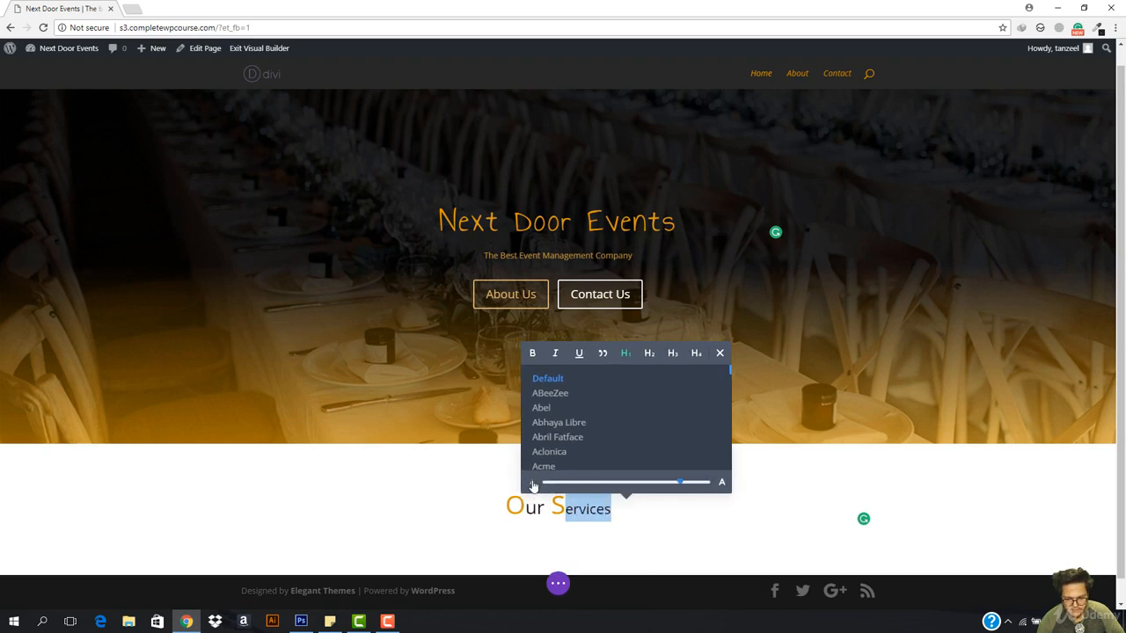
pyautogui.click(722, 483)
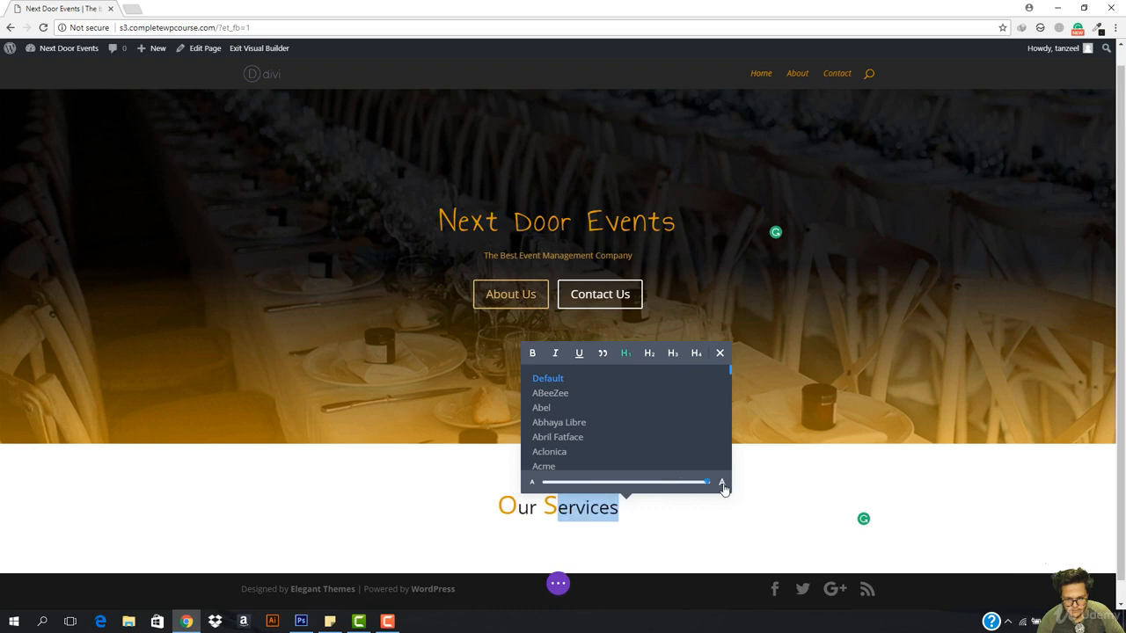
pyautogui.click(688, 545)
# Insert a Divider module directly below the "Our Services" heading and turn on Show Divider
pyautogui.scroll(-1, 675, 375)
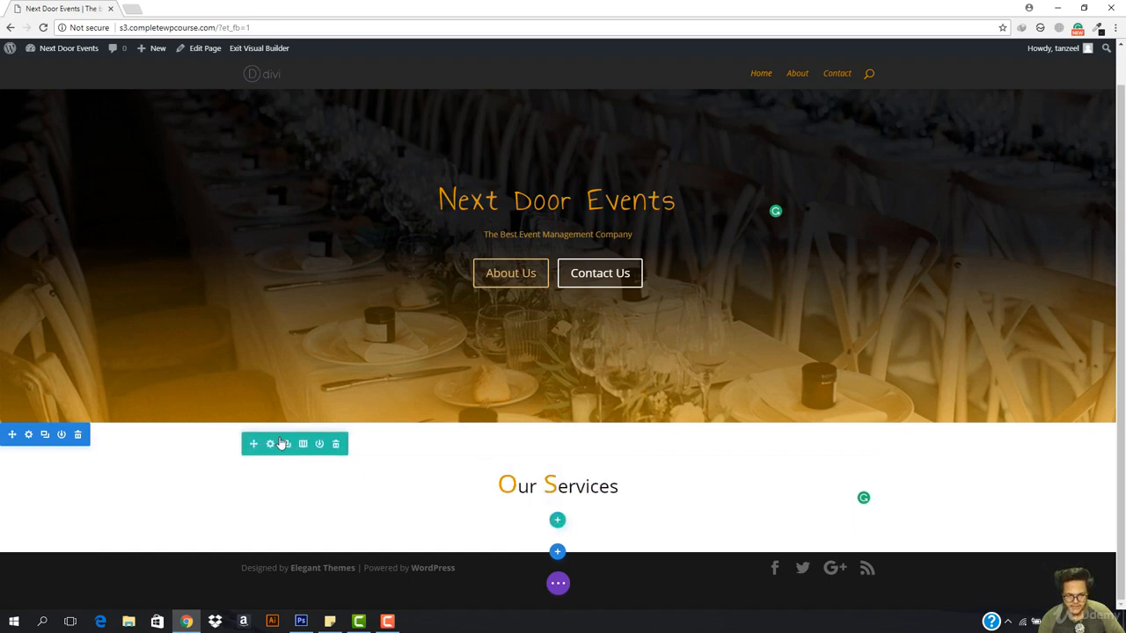
pyautogui.moveTo(543, 486)
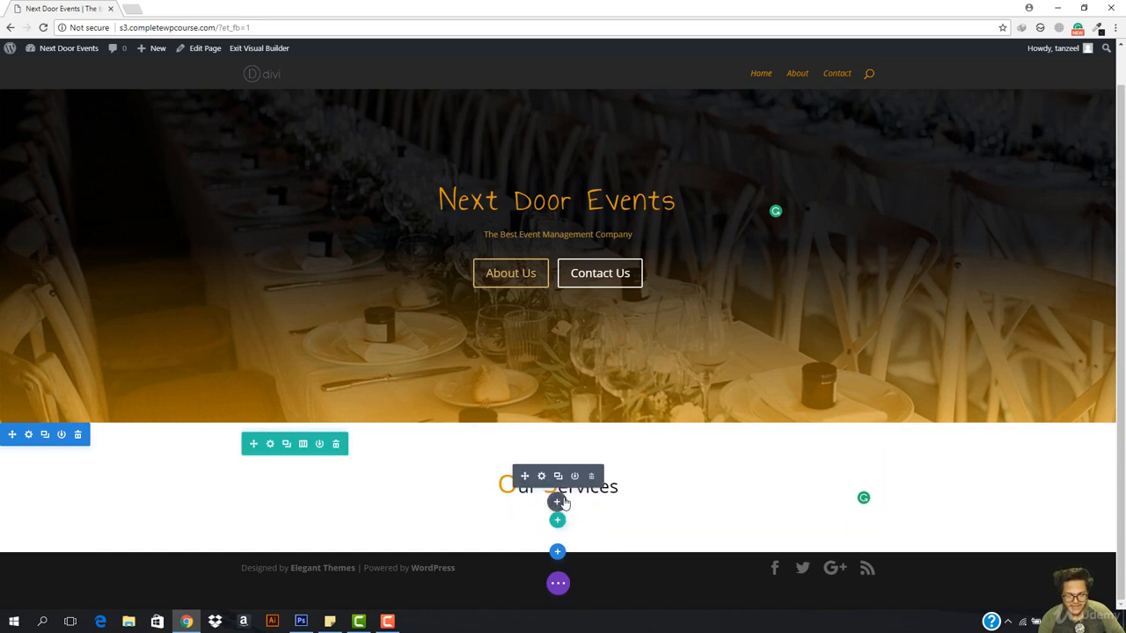
pyautogui.click(558, 503)
pyautogui.scroll(-1, 518, 391)
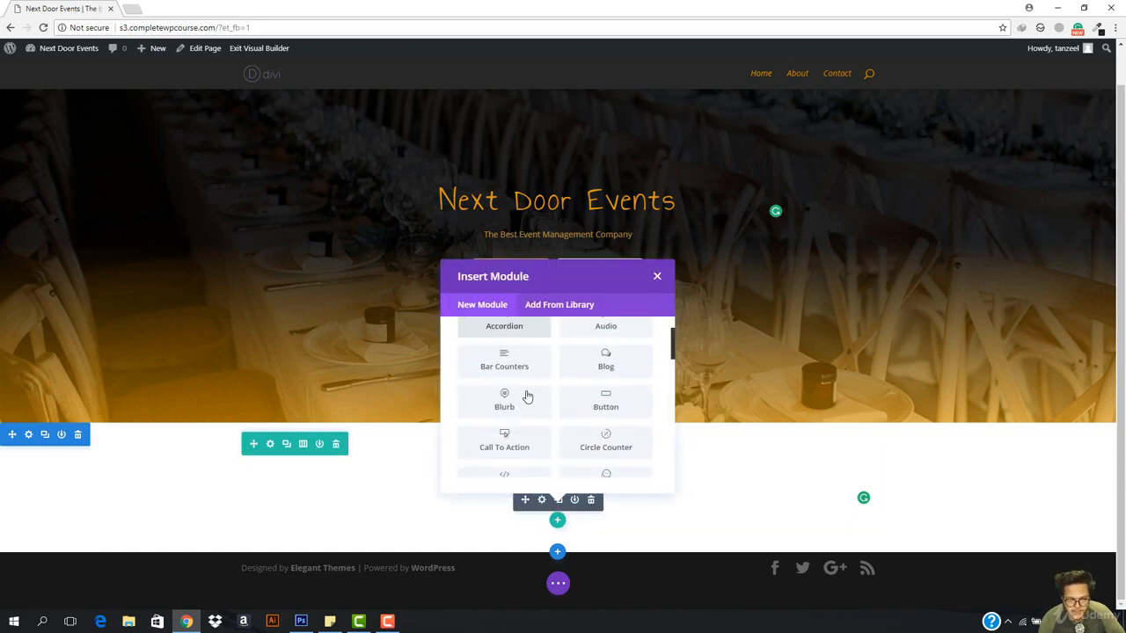
pyautogui.scroll(-4, 531, 442)
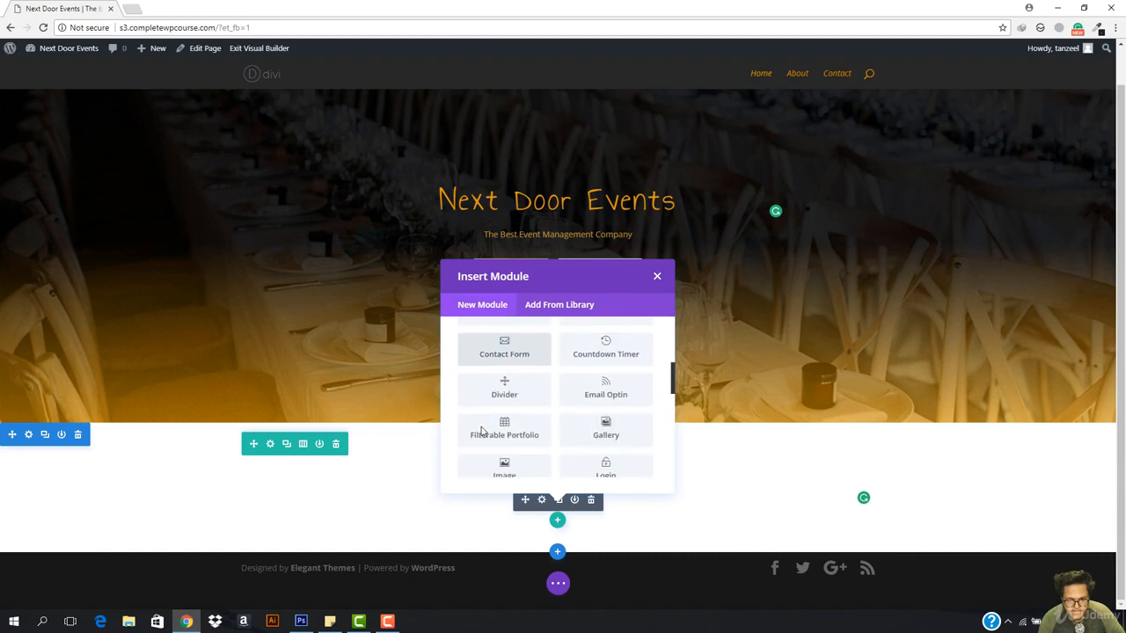
pyautogui.click(503, 394)
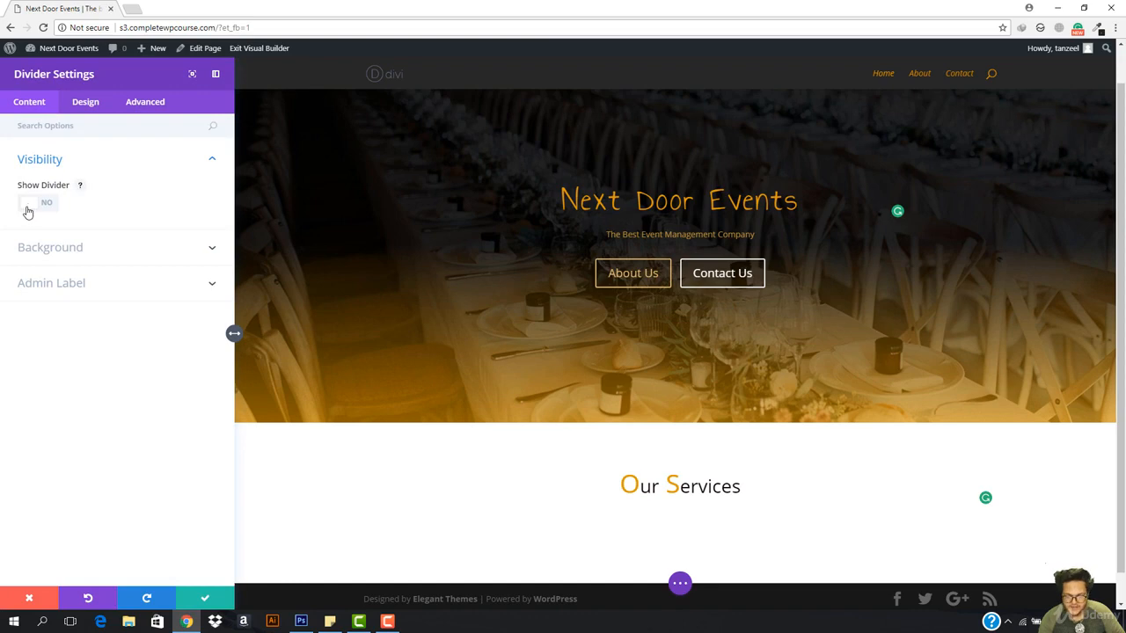
pyautogui.click(29, 204)
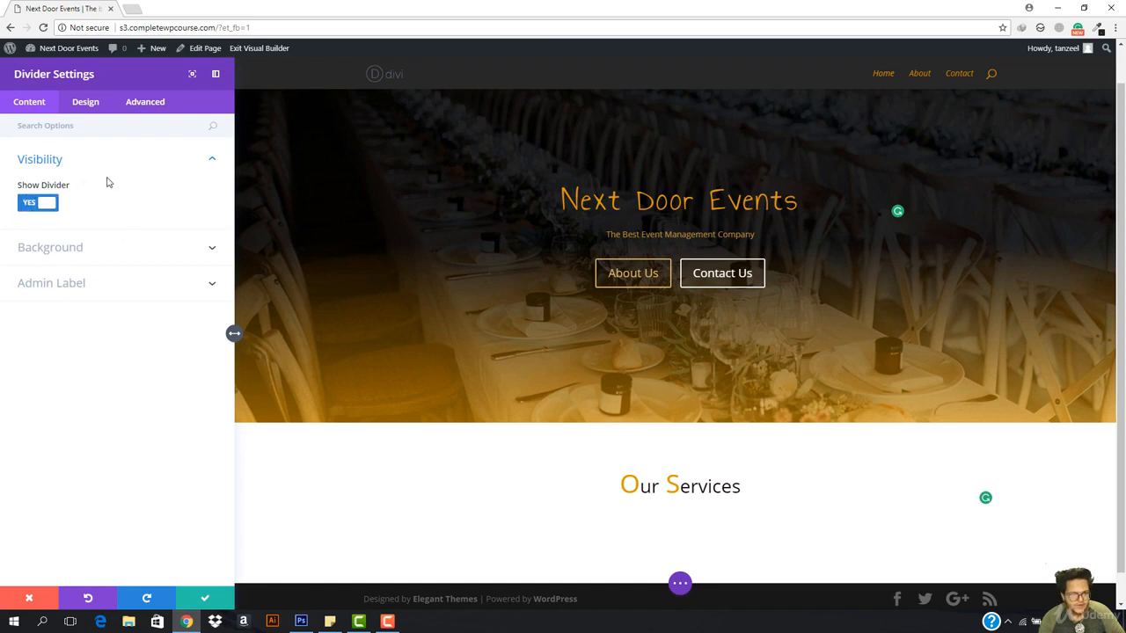
# Set the divider's colour to the orange swatch #e09900
pyautogui.click(84, 103)
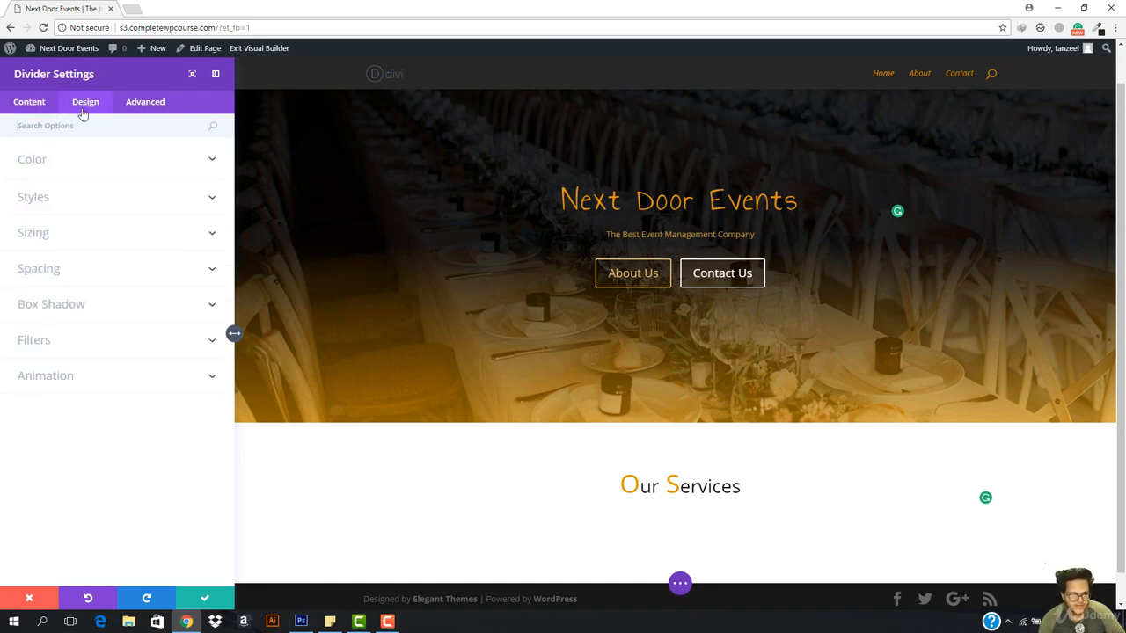
pyautogui.click(76, 171)
pyautogui.click(96, 207)
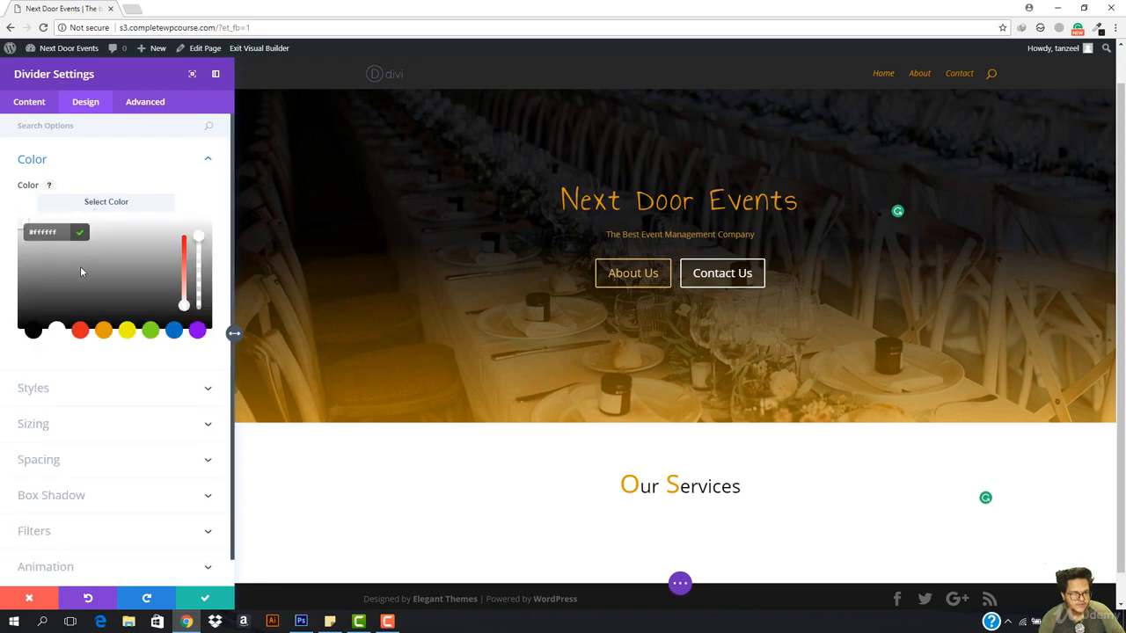
pyautogui.click(103, 331)
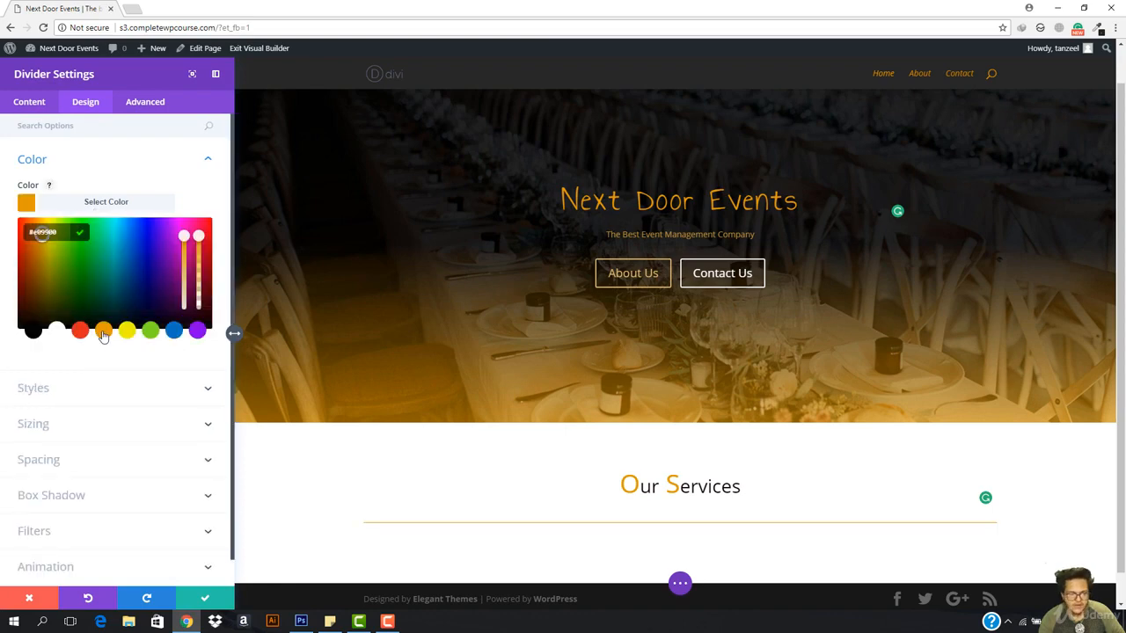
pyautogui.click(132, 209)
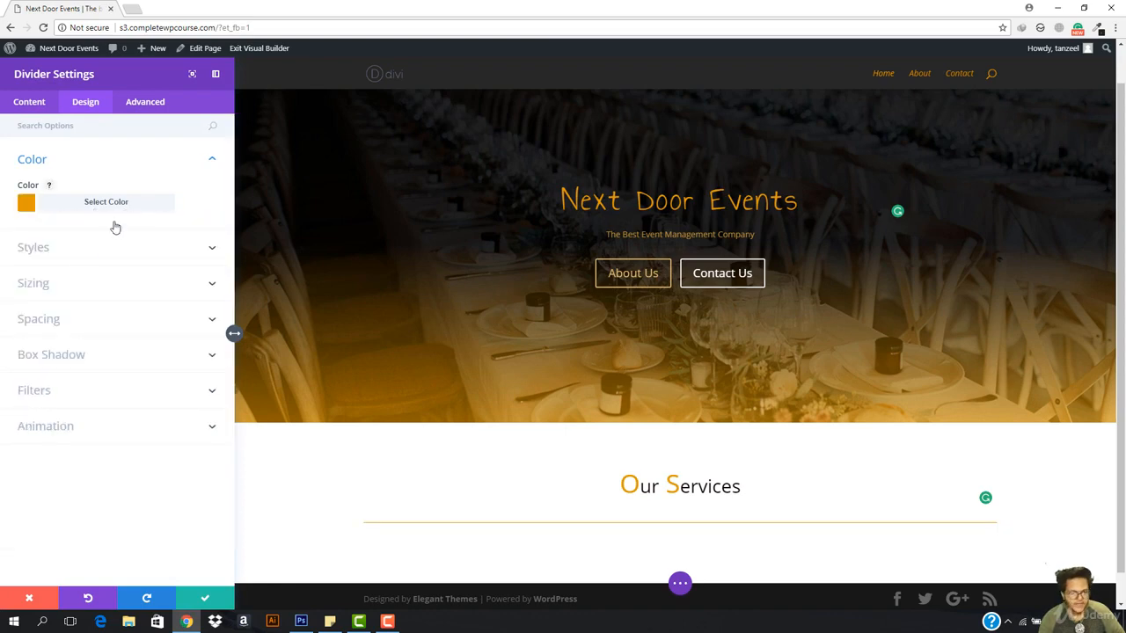
# Choose Solid as the divider style and Top as the divider position
pyautogui.click(80, 252)
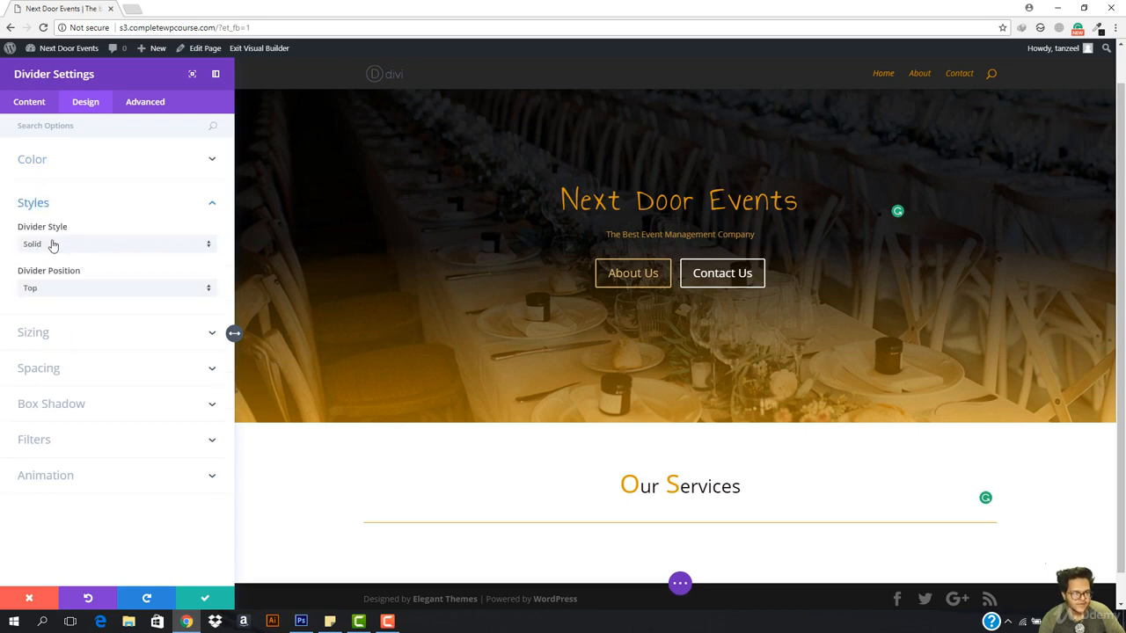
pyautogui.click(78, 251)
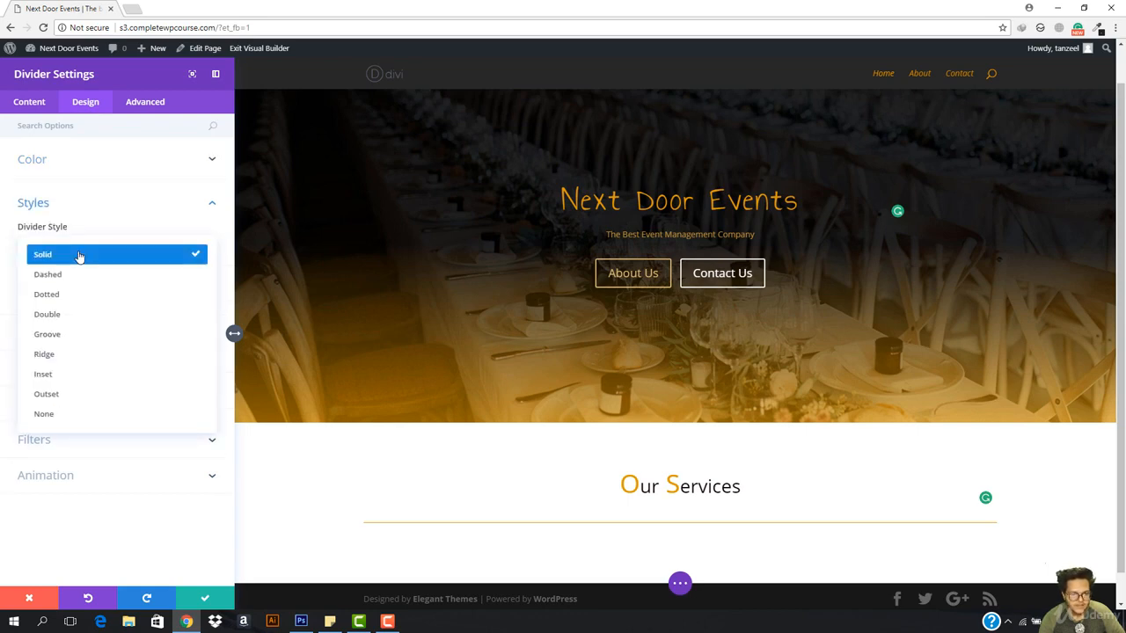
pyautogui.click(78, 254)
pyautogui.click(70, 291)
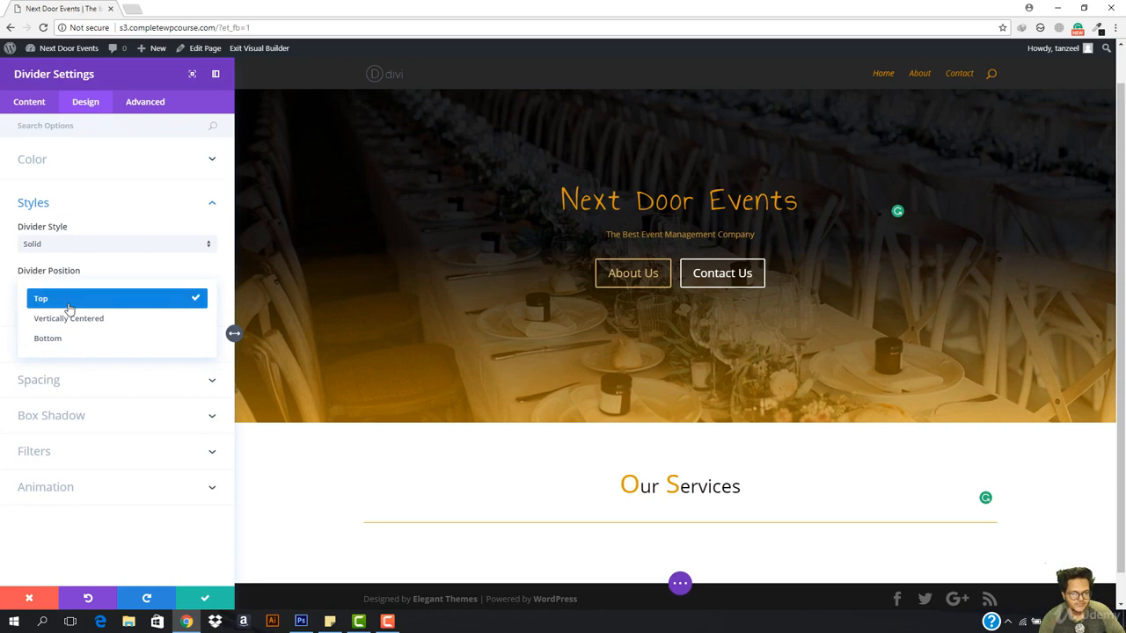
pyautogui.click(69, 297)
# Size the divider to a 2px weight and 6% width, and align it to the centre
pyautogui.click(69, 343)
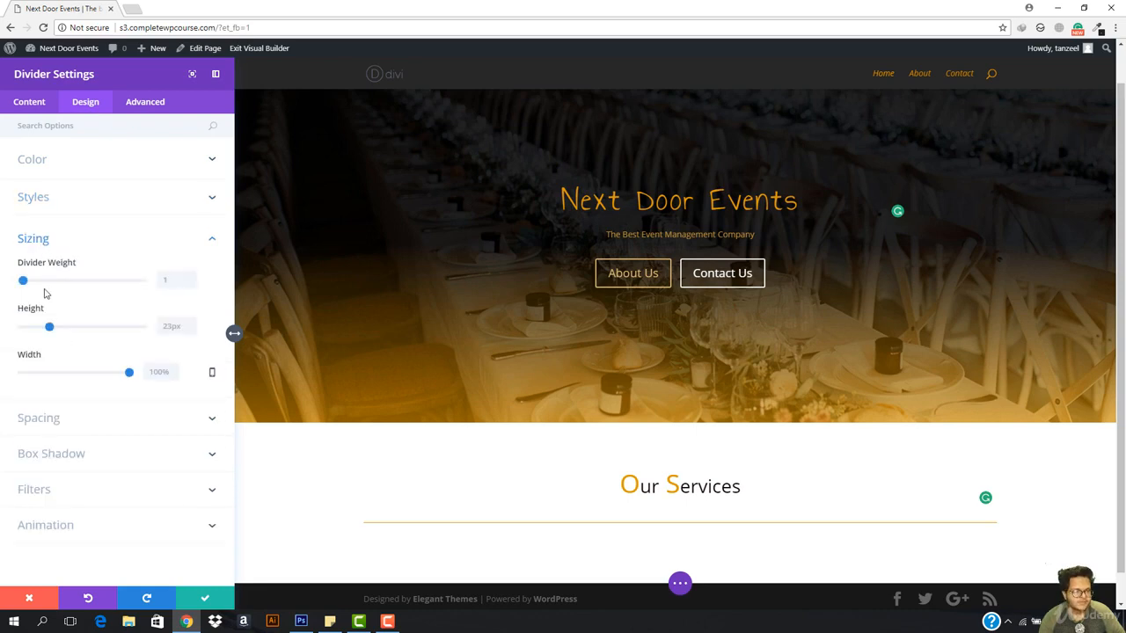
pyautogui.moveTo(25, 282)
pyautogui.mouseDown()
pyautogui.moveTo(44, 282)
pyautogui.moveTo(25, 281)
pyautogui.mouseUp()
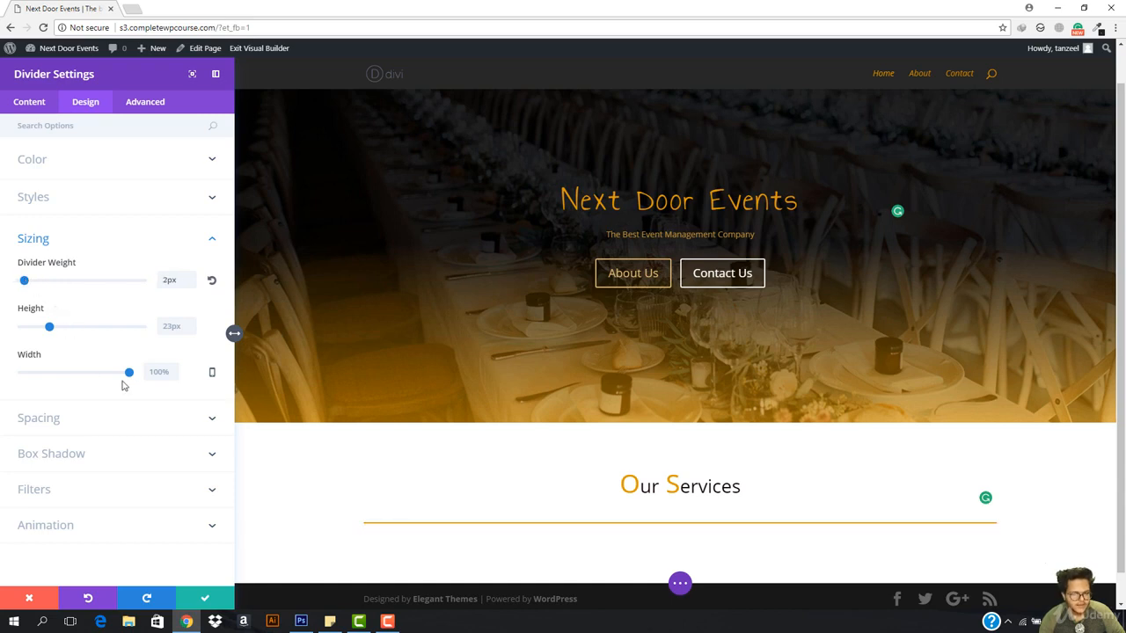
pyautogui.moveTo(130, 380); pyautogui.dragTo(110, 379)
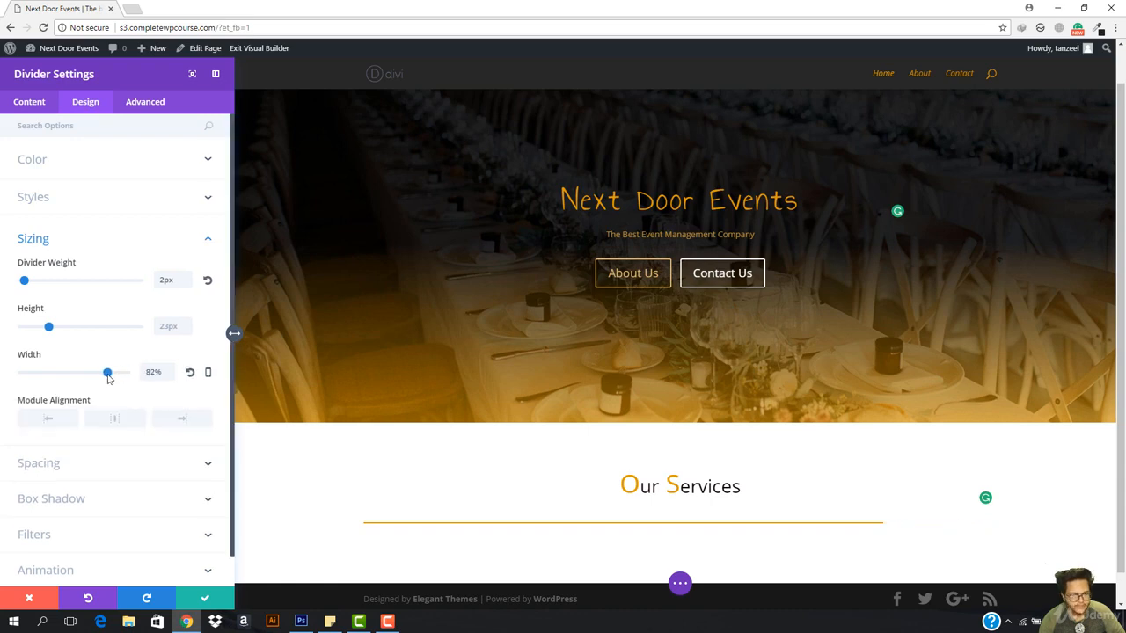
pyautogui.click(114, 423)
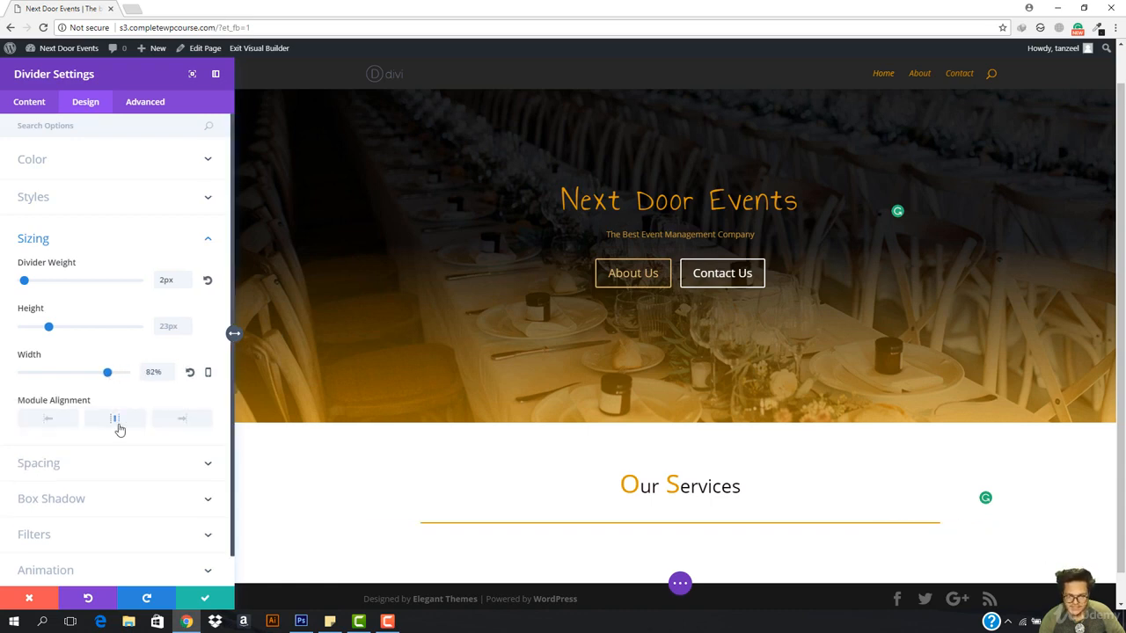
pyautogui.moveTo(109, 377); pyautogui.dragTo(42, 374)
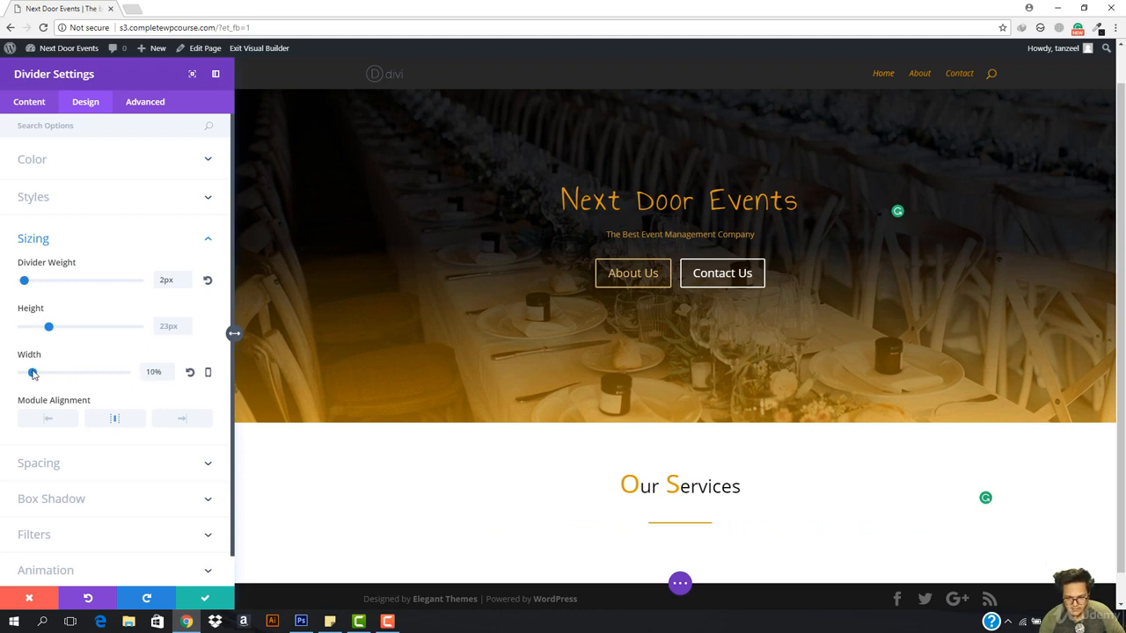
pyautogui.moveTo(33, 373); pyautogui.dragTo(32, 374)
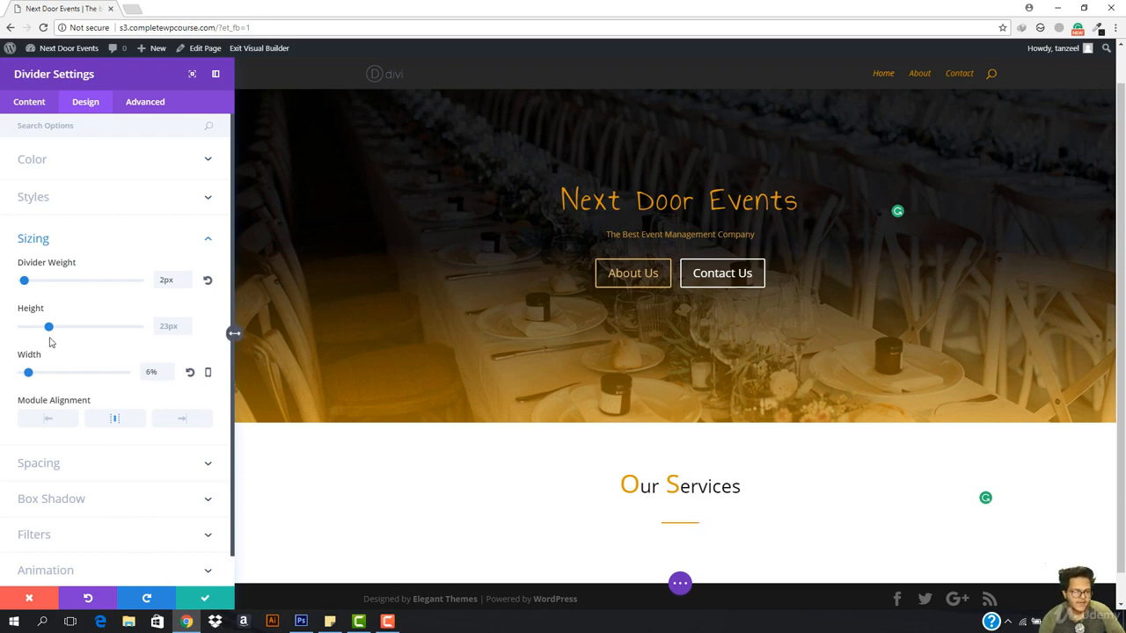
pyautogui.scroll(-1, 234, 332)
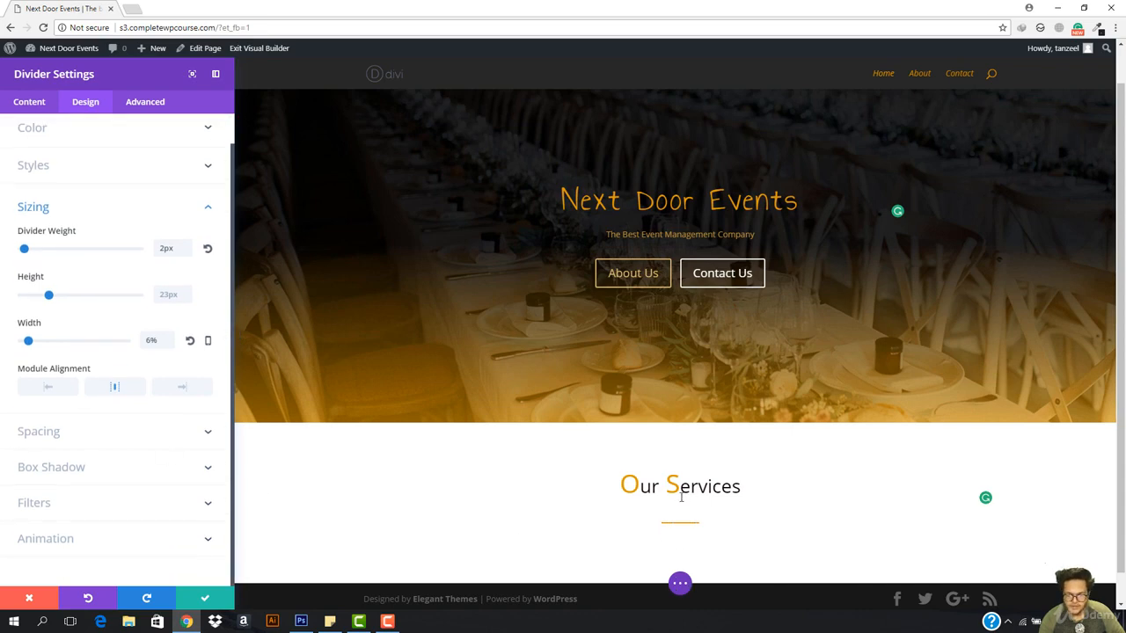
pyautogui.click(140, 105)
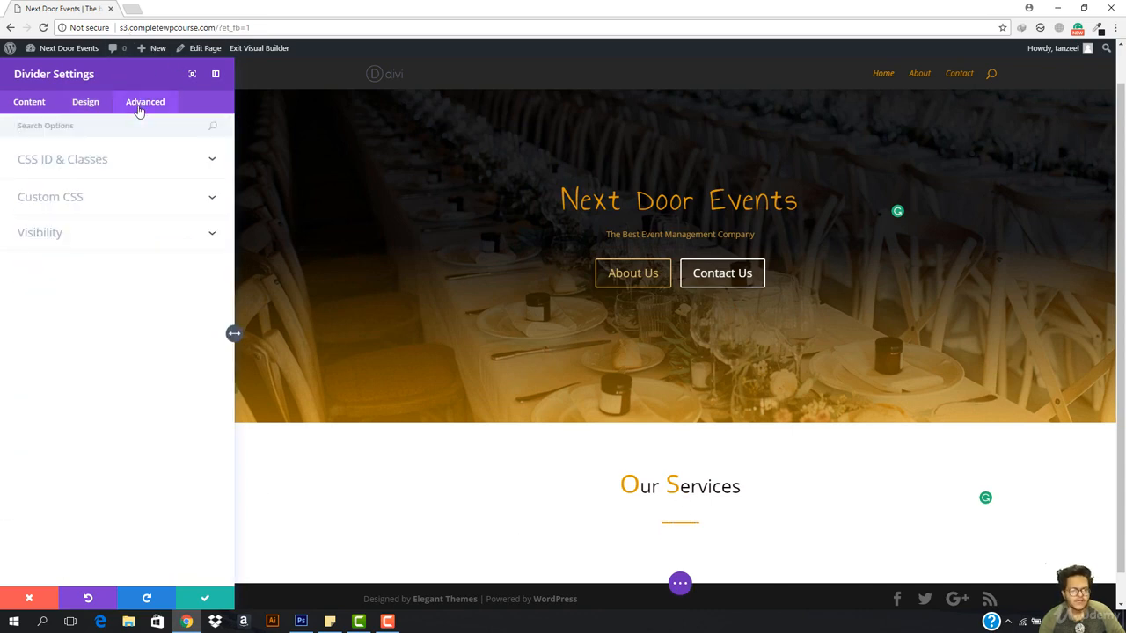
pyautogui.click(82, 103)
# Set the divider's custom top margin to -30px
pyautogui.click(84, 232)
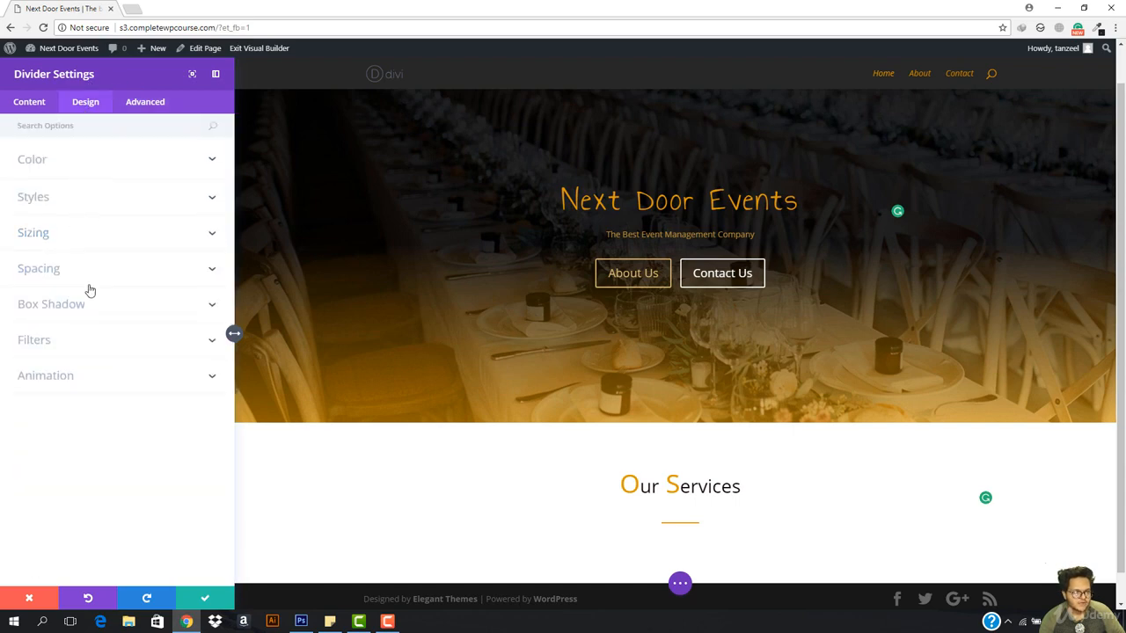
pyautogui.click(60, 272)
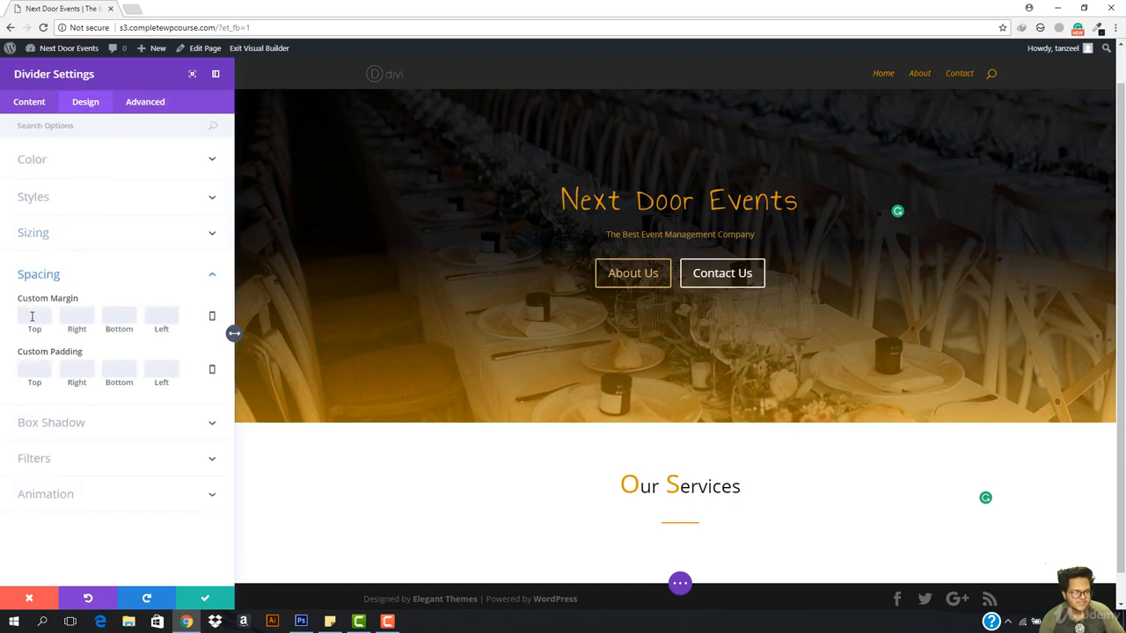
pyautogui.press('Down')
pyautogui.press('Down')
pyautogui.press('Down')
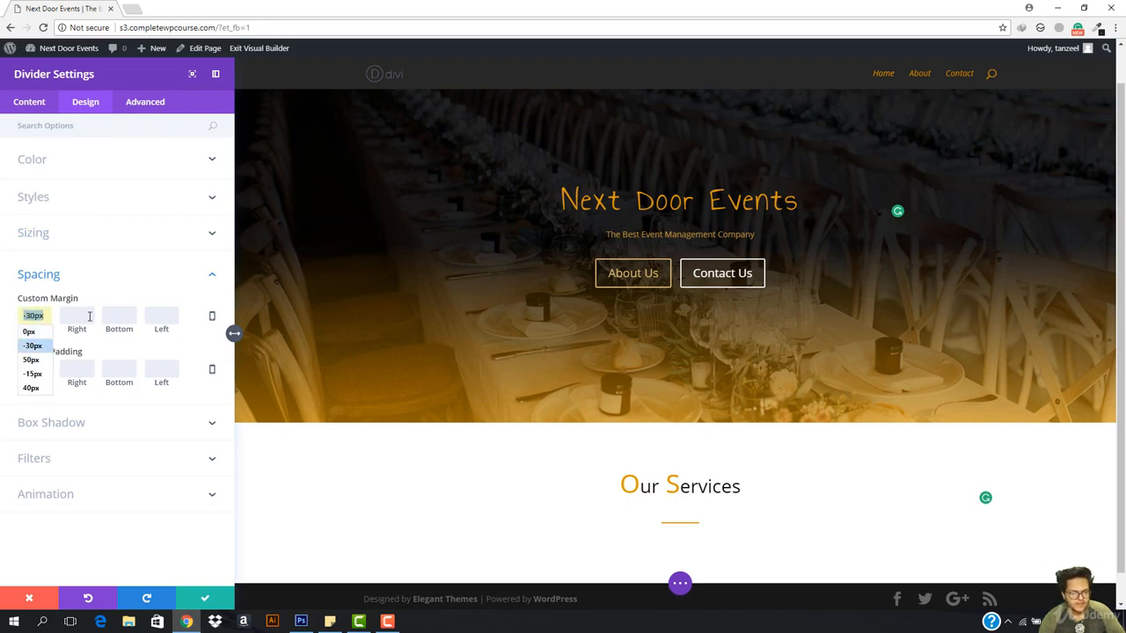
pyautogui.press('Return')
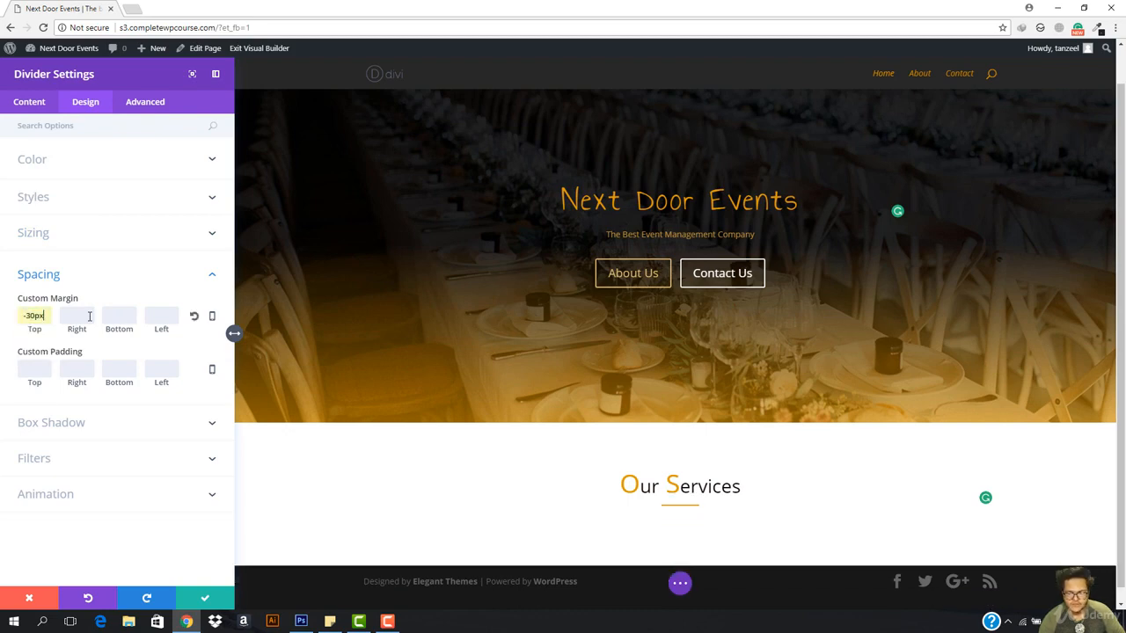
# Change the divider's custom top margin to -10px and save the divider settings
pyautogui.click(39, 314)
pyautogui.press('Down')
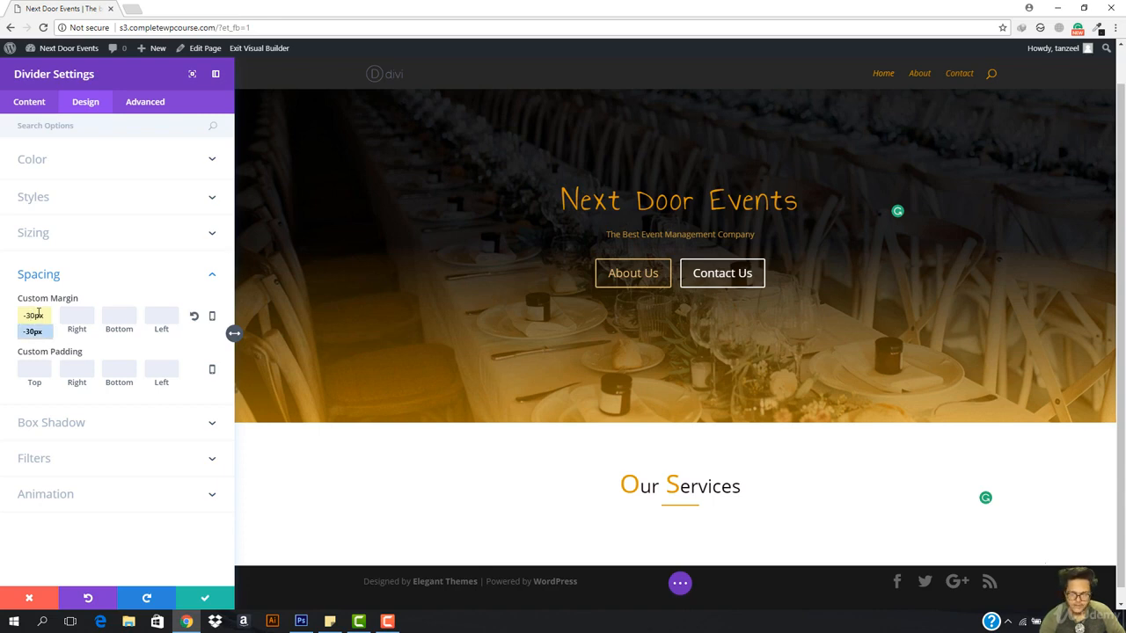
pyautogui.press('BackSpace')
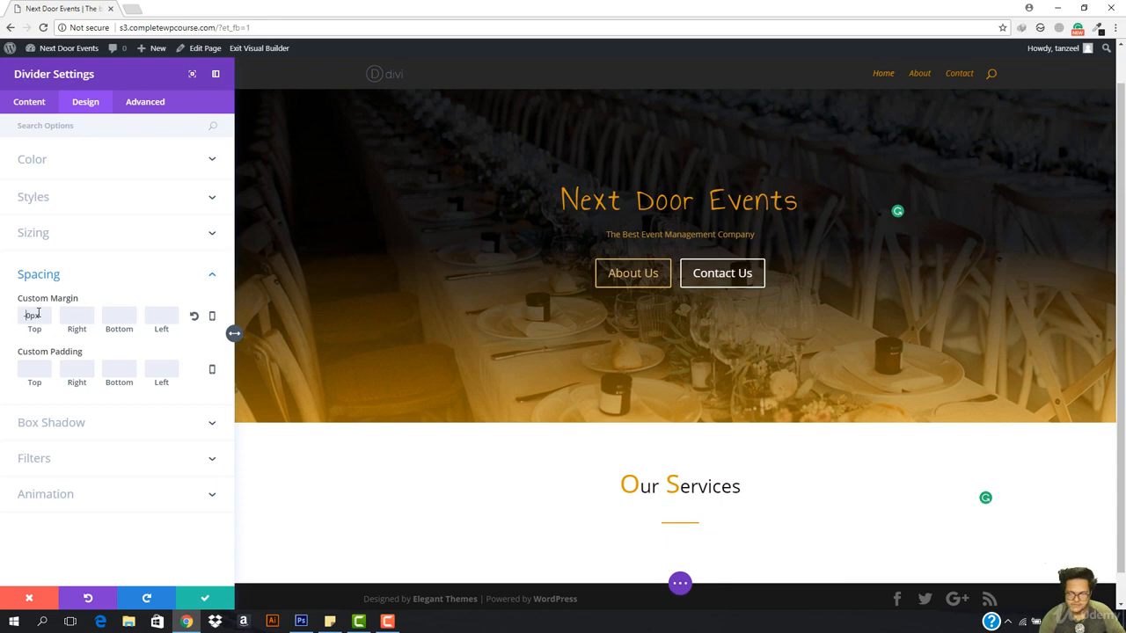
pyautogui.write('2')
pyautogui.press('BackSpace')
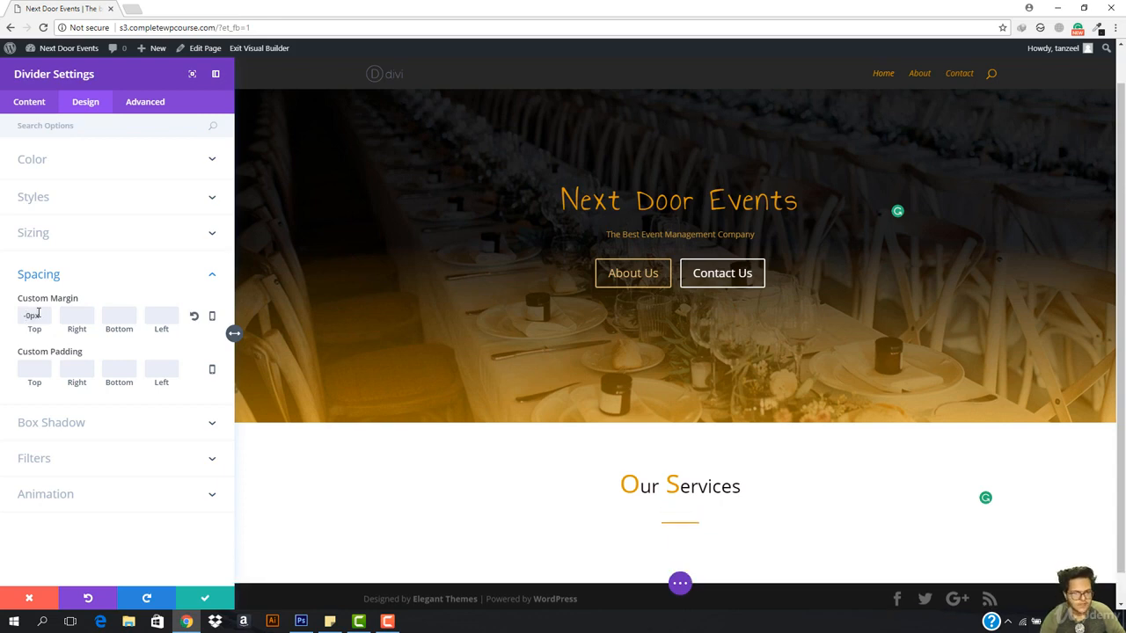
pyautogui.write('1')
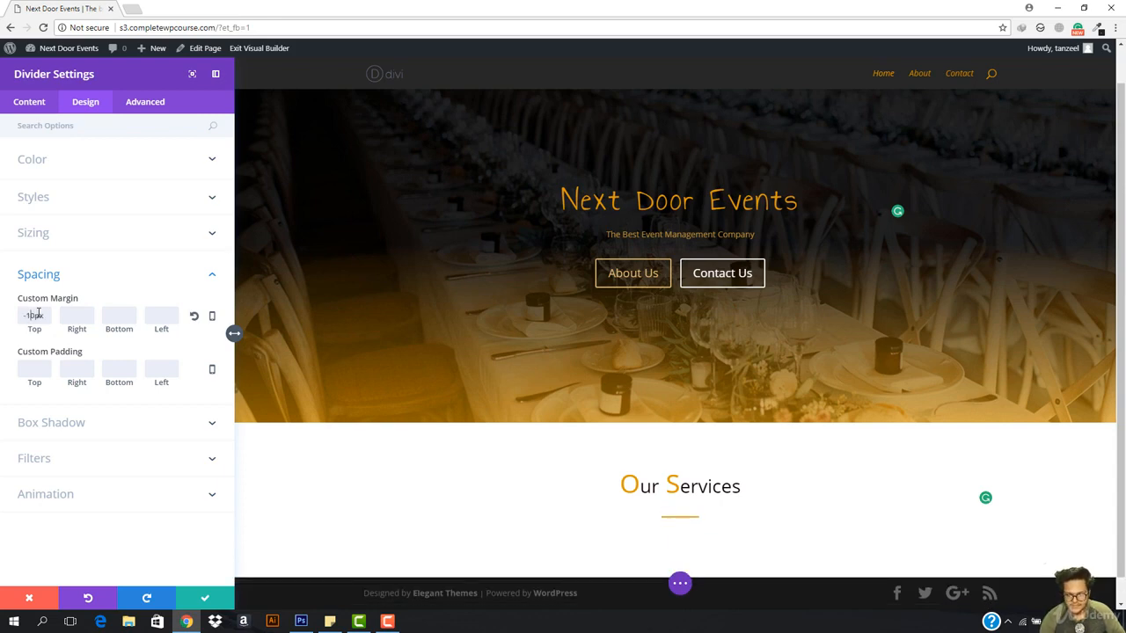
pyautogui.click(205, 598)
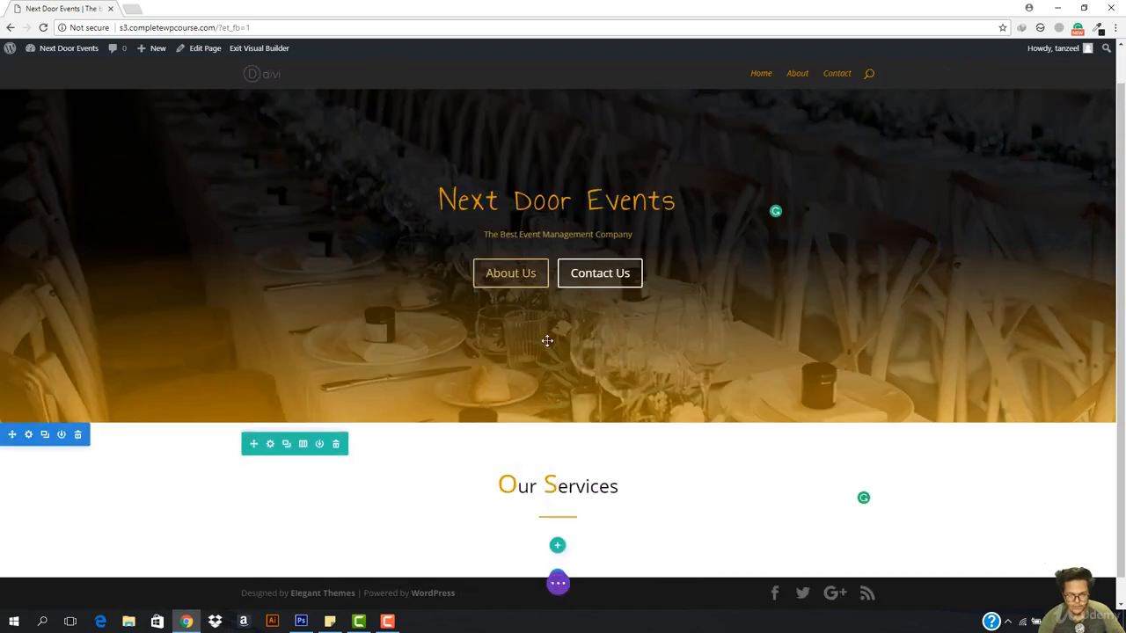
# Reduce the bottom padding of the "Our Services" row and insert a row with three equal columns below it
pyautogui.scroll(-1, 680, 440)
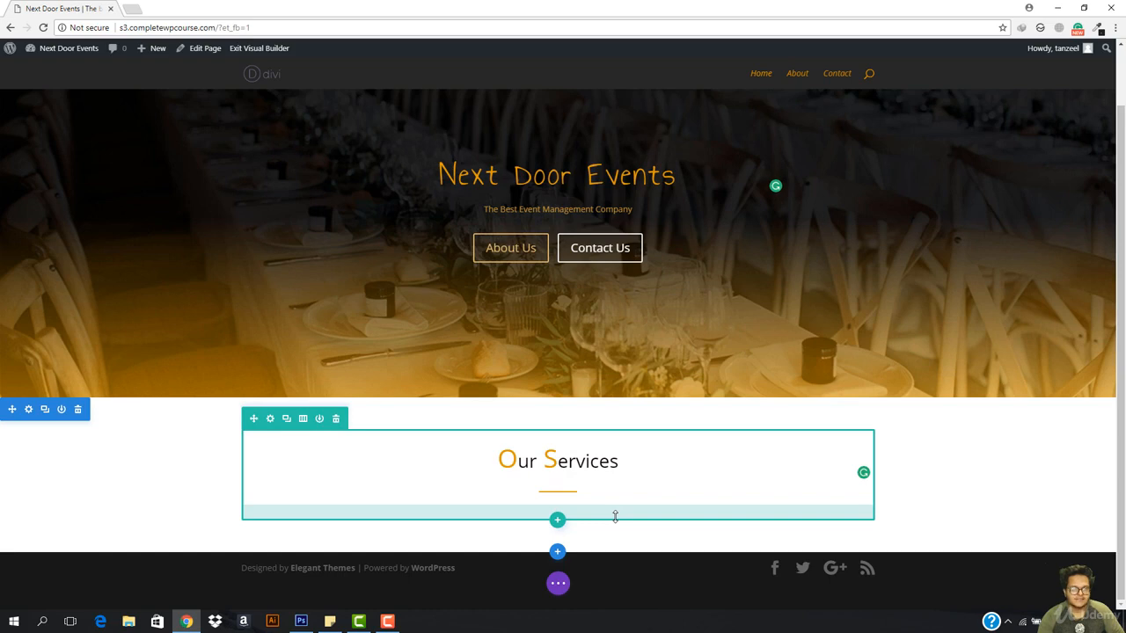
pyautogui.moveTo(614, 517); pyautogui.dragTo(615, 507)
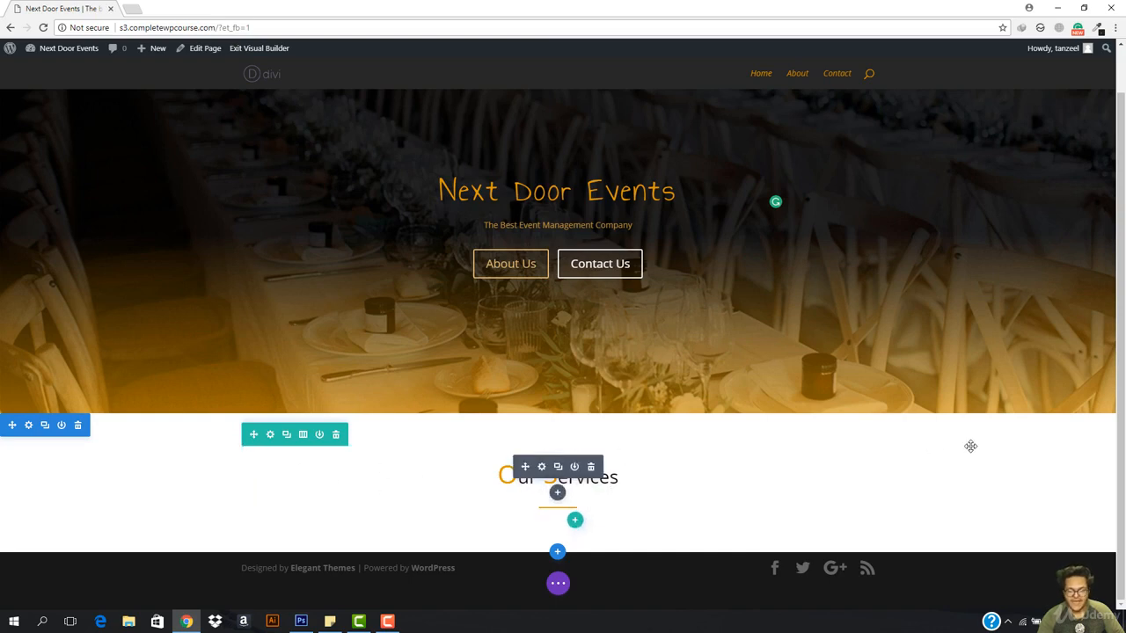
pyautogui.click(575, 521)
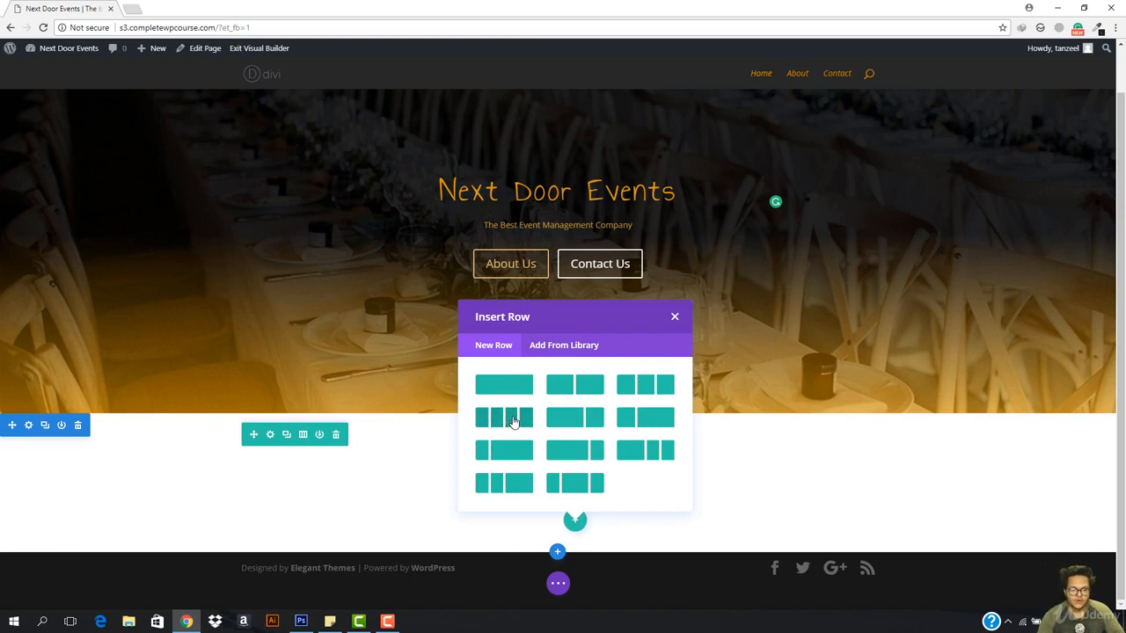
pyautogui.click(645, 387)
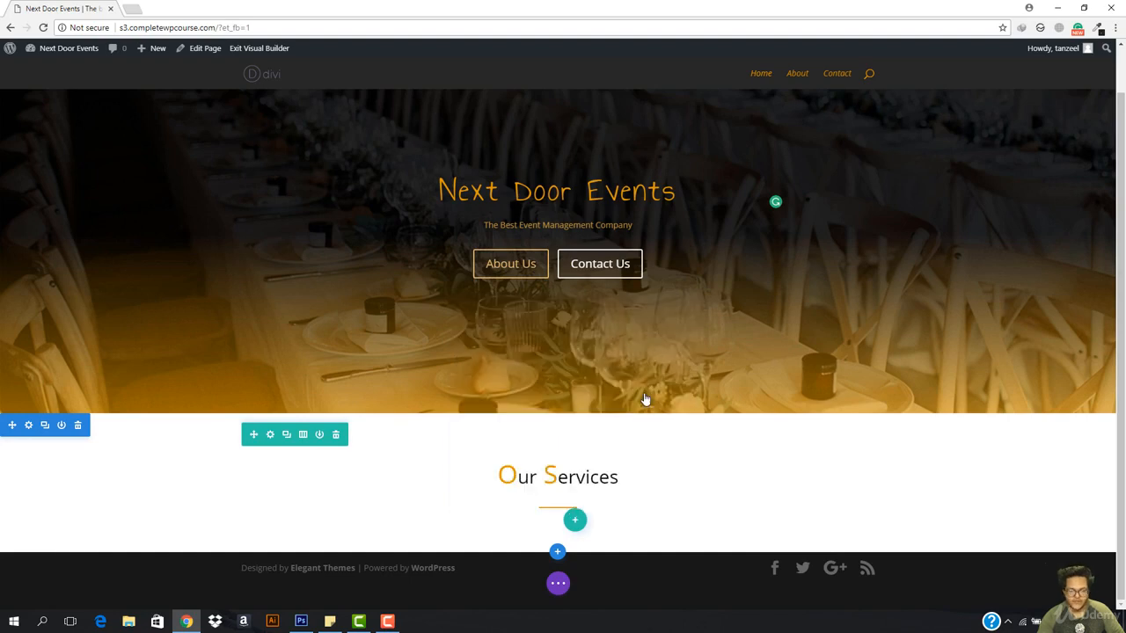
# Look through the available modules and insert a Blurb module in the first column of the new row
pyautogui.scroll(-1, 643, 394)
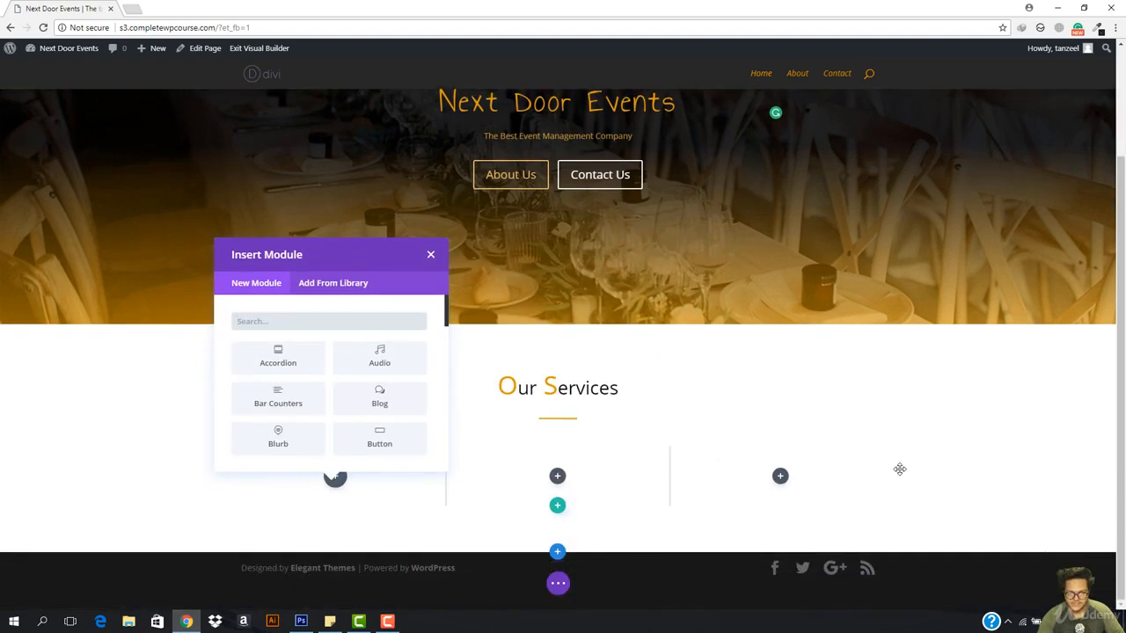
pyautogui.scroll(-1, 281, 376)
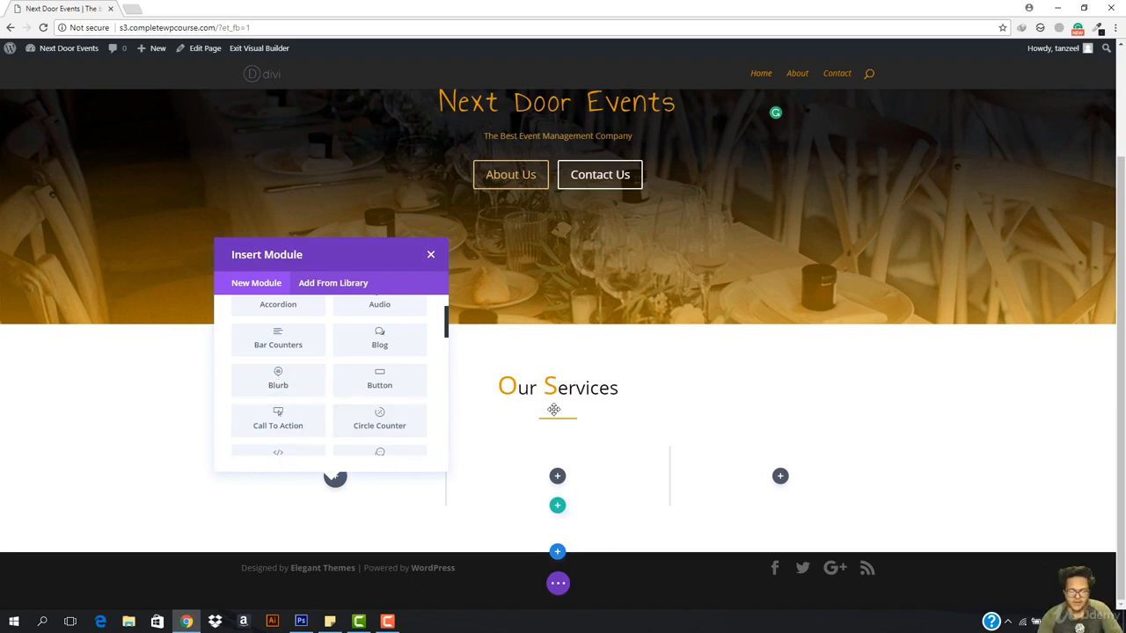
pyautogui.scroll(-1, 264, 389)
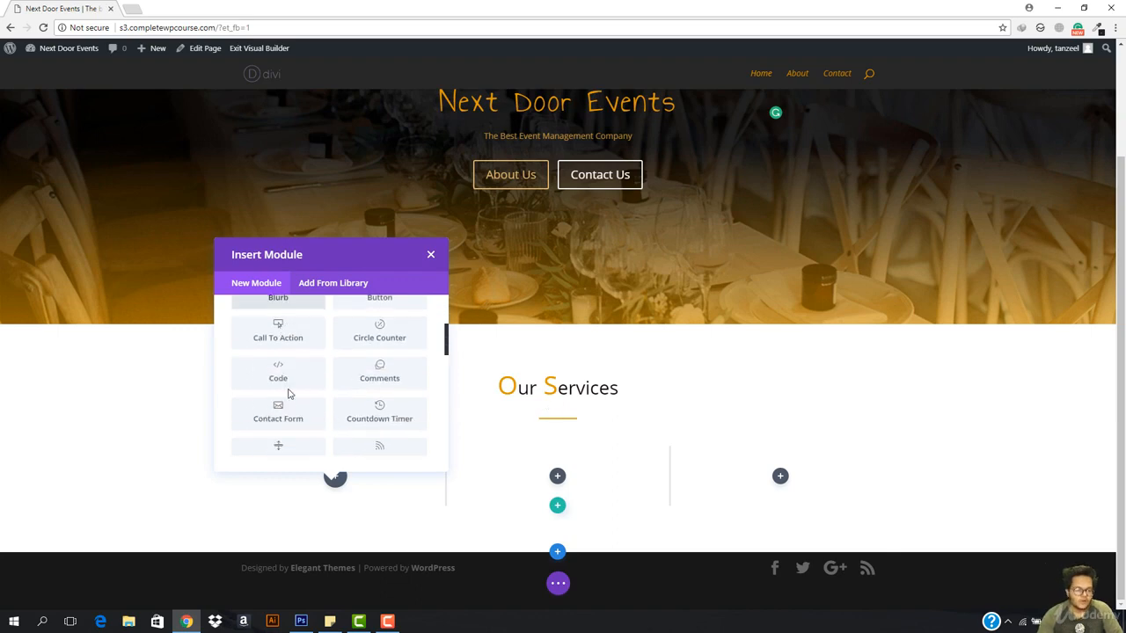
pyautogui.scroll(-3, 299, 403)
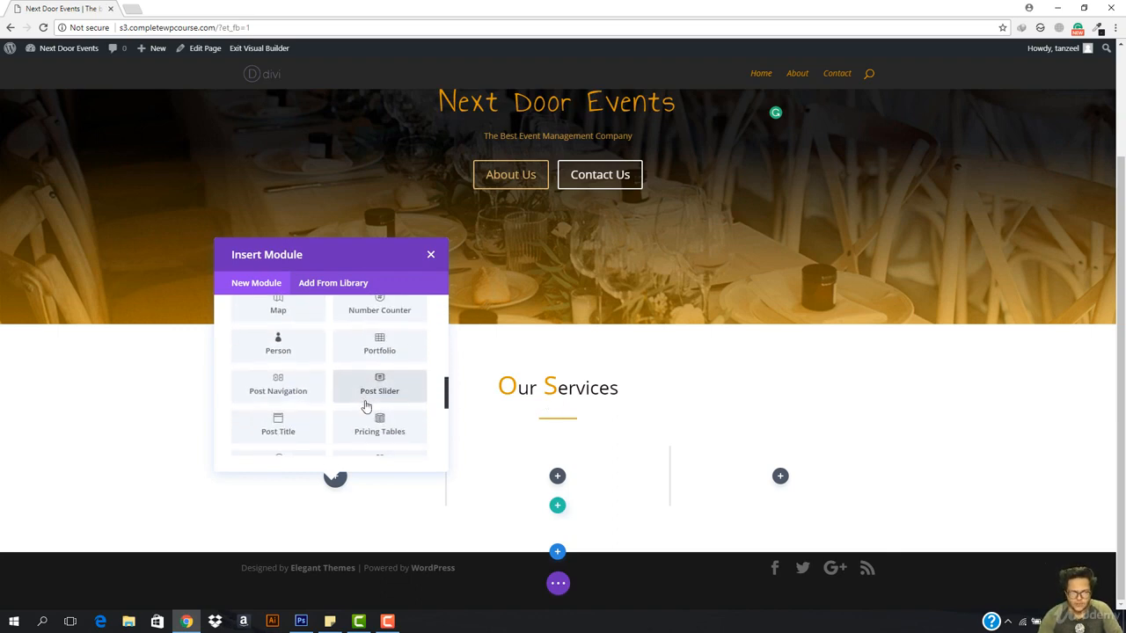
pyautogui.scroll(-1, 367, 404)
pyautogui.scroll(-2, 367, 406)
pyautogui.scroll(-1, 367, 404)
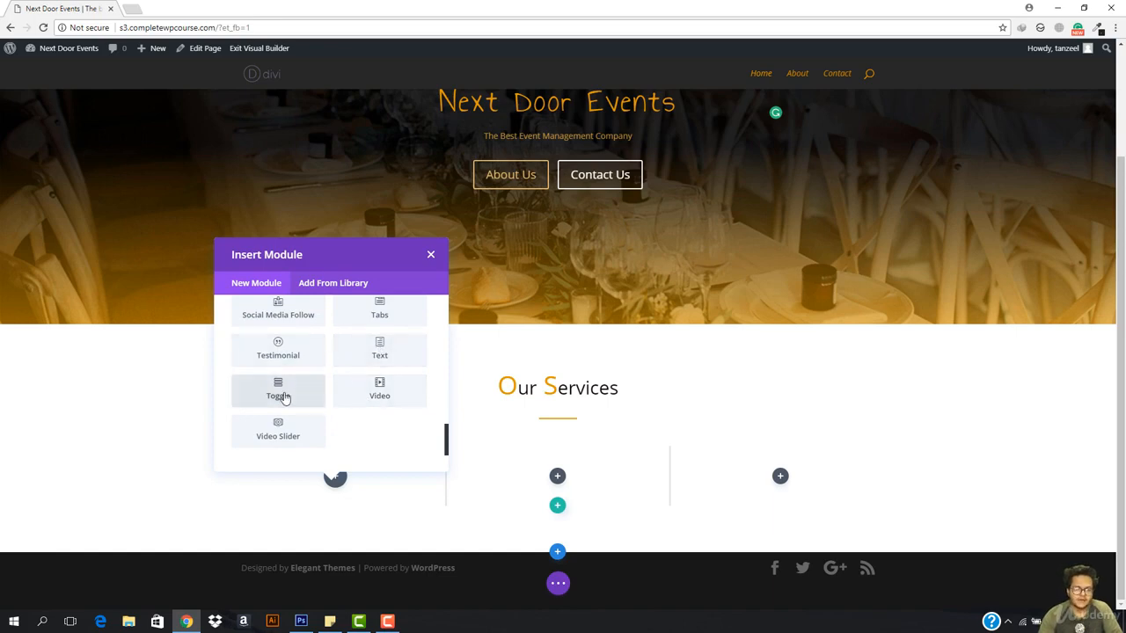
pyautogui.scroll(4, 284, 398)
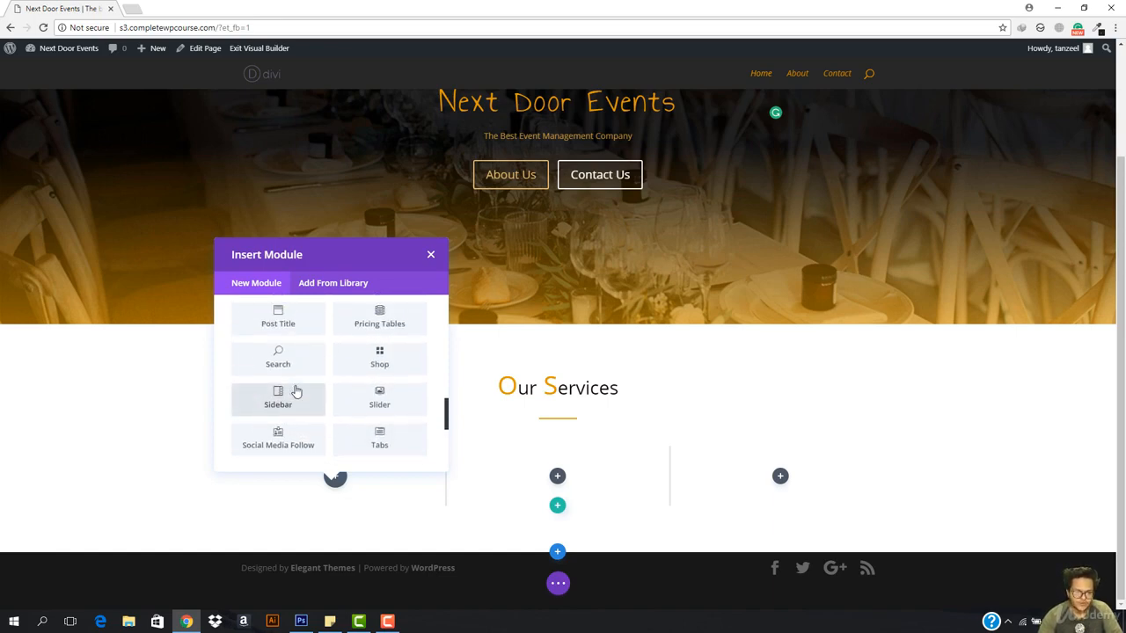
pyautogui.scroll(4, 296, 391)
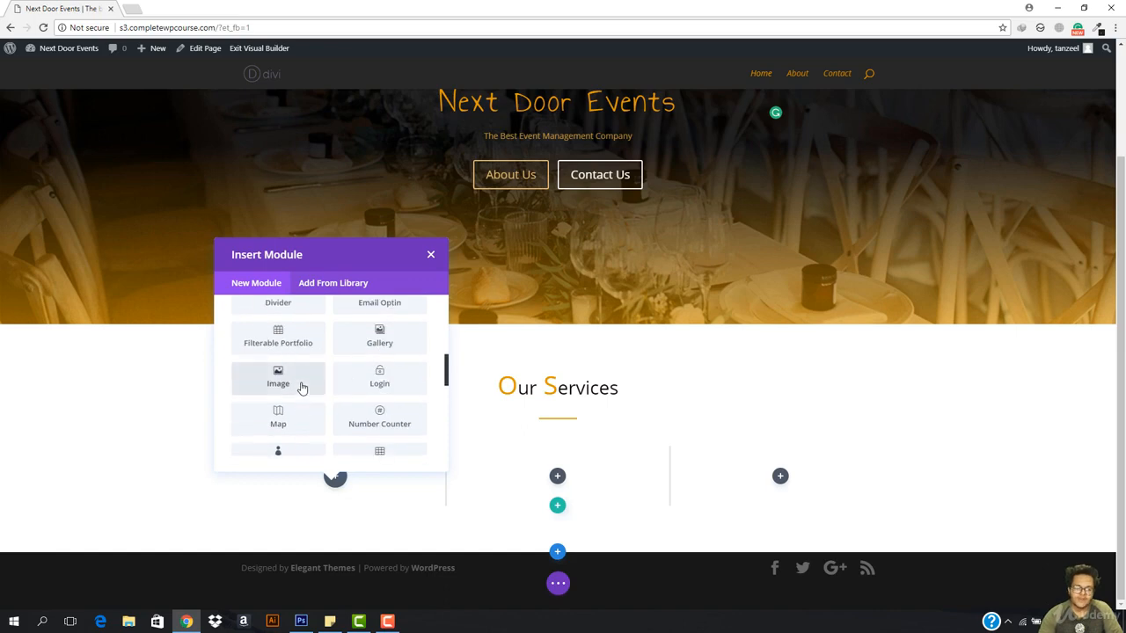
pyautogui.scroll(4, 281, 396)
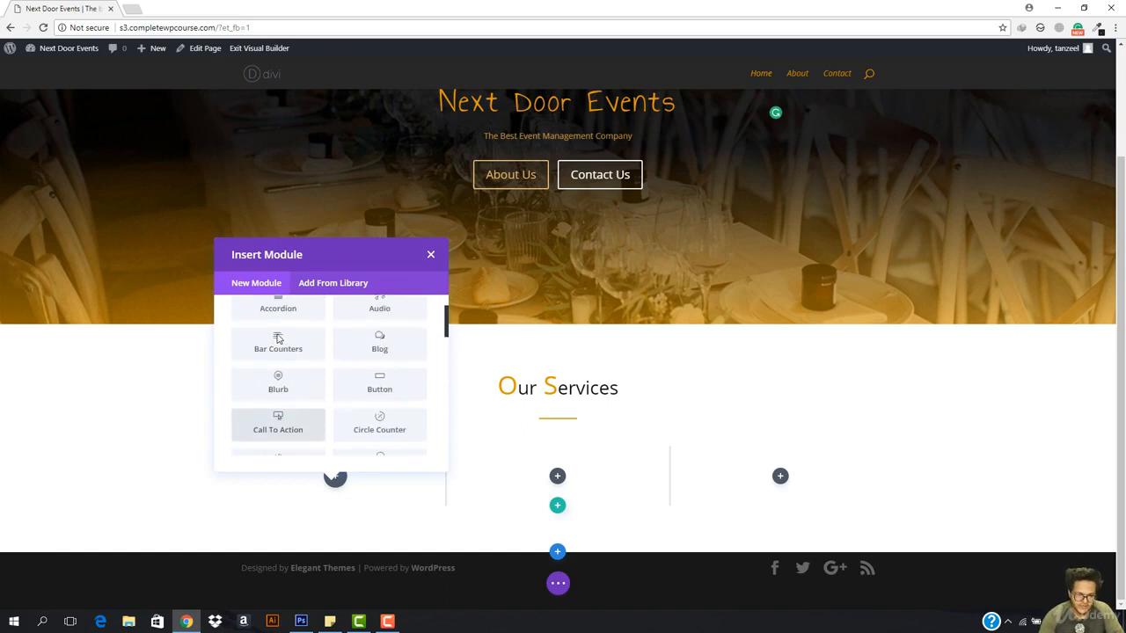
pyautogui.click(278, 428)
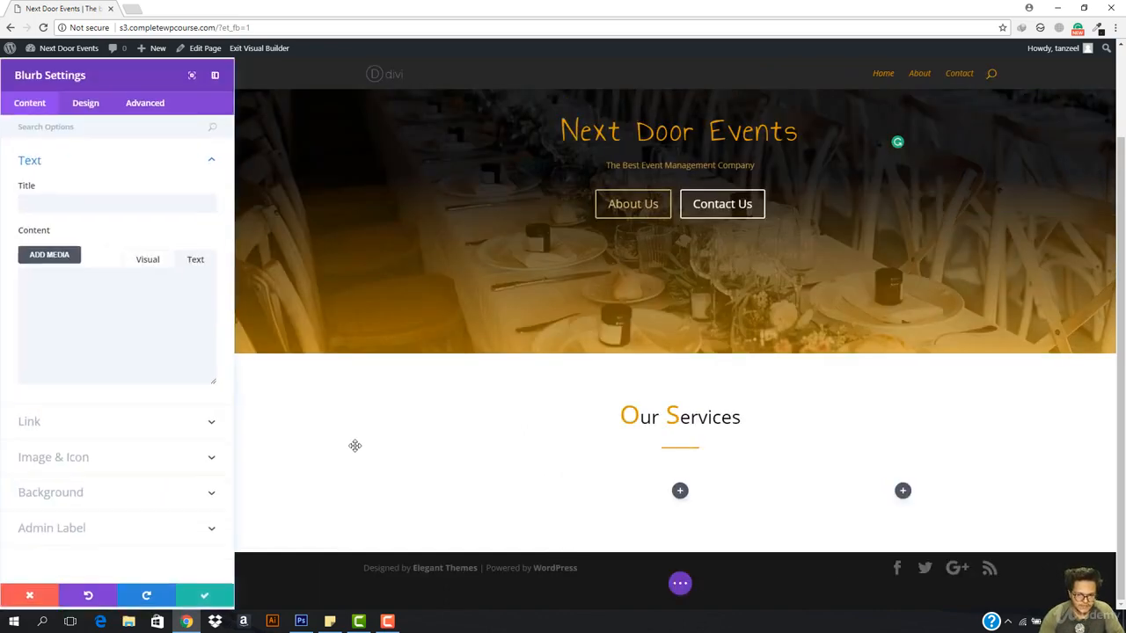
# Enter "Photography" as the blurb's title
pyautogui.click(85, 197)
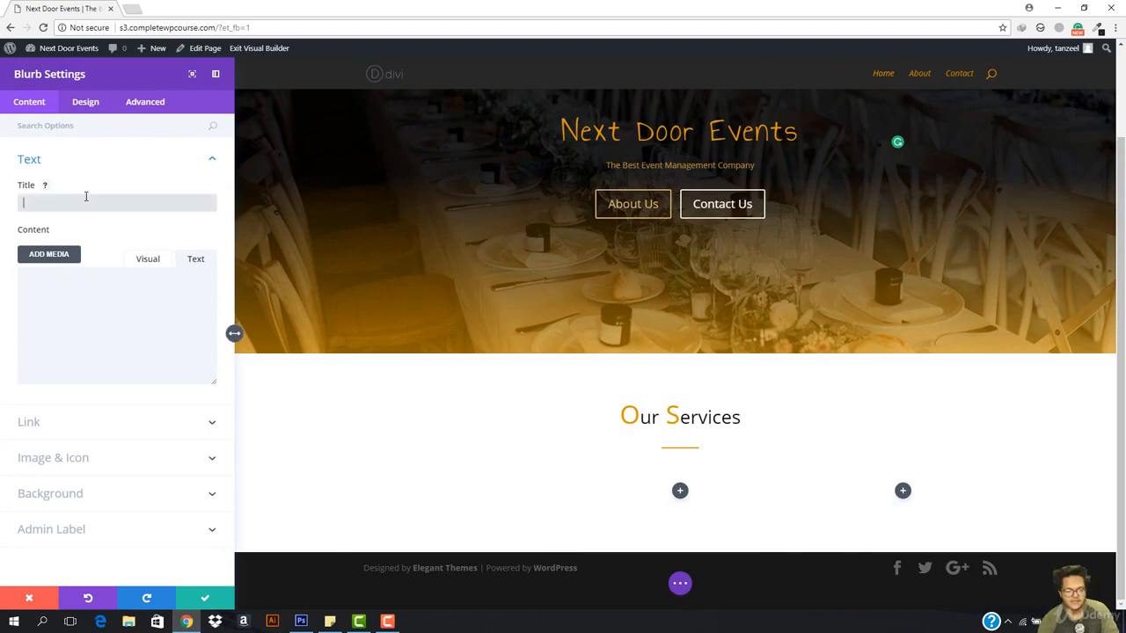
pyautogui.write('W')
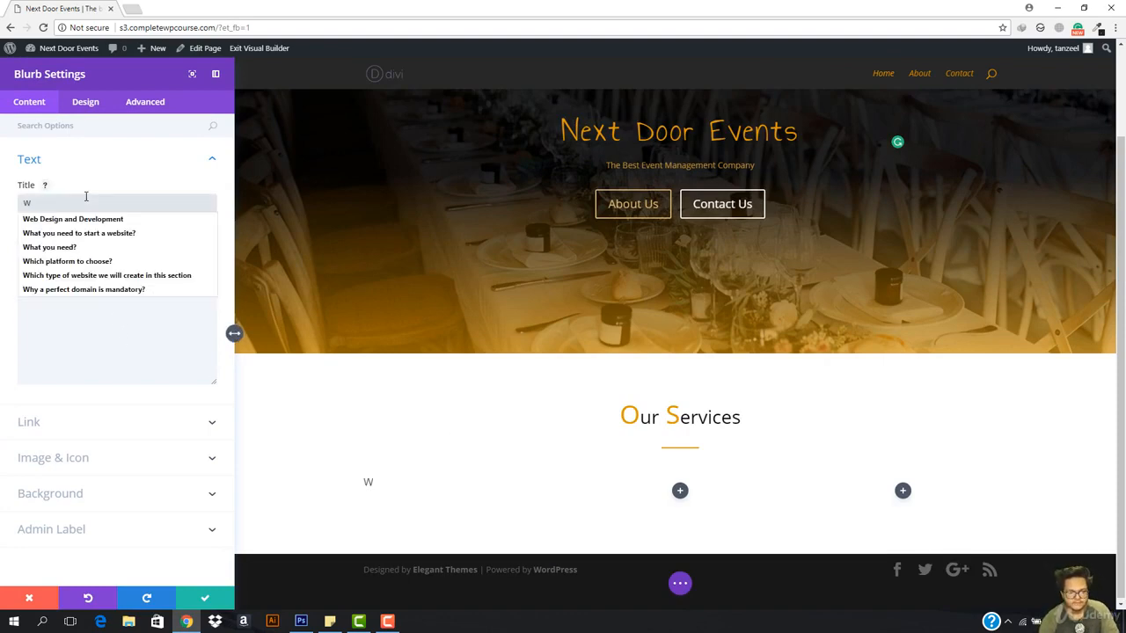
pyautogui.press('BackSpace')
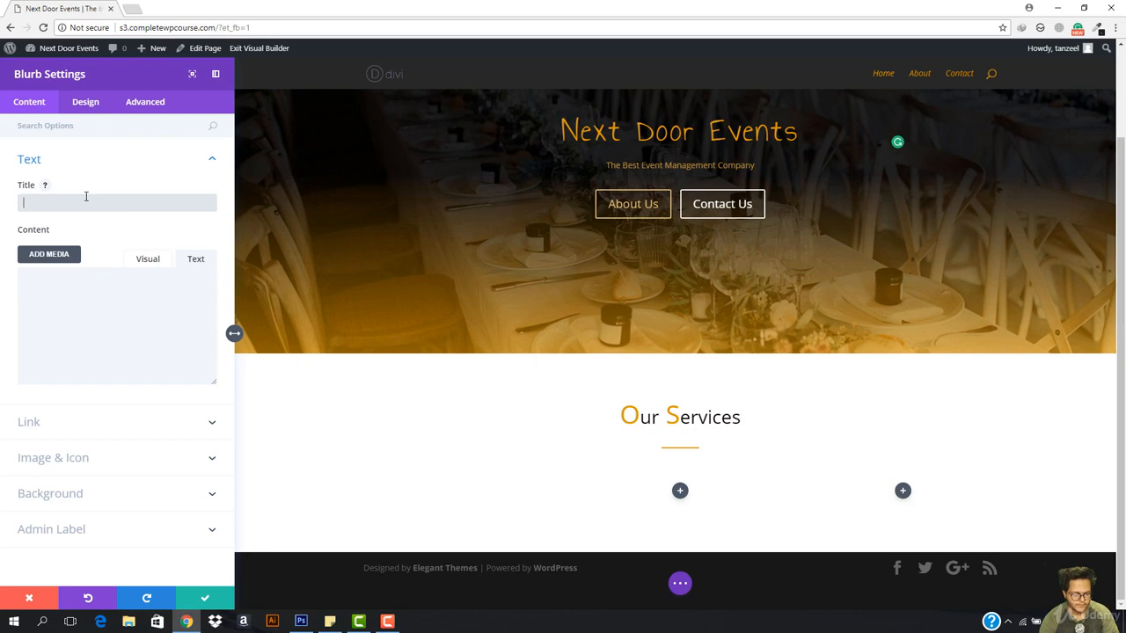
pyautogui.write('Photography')
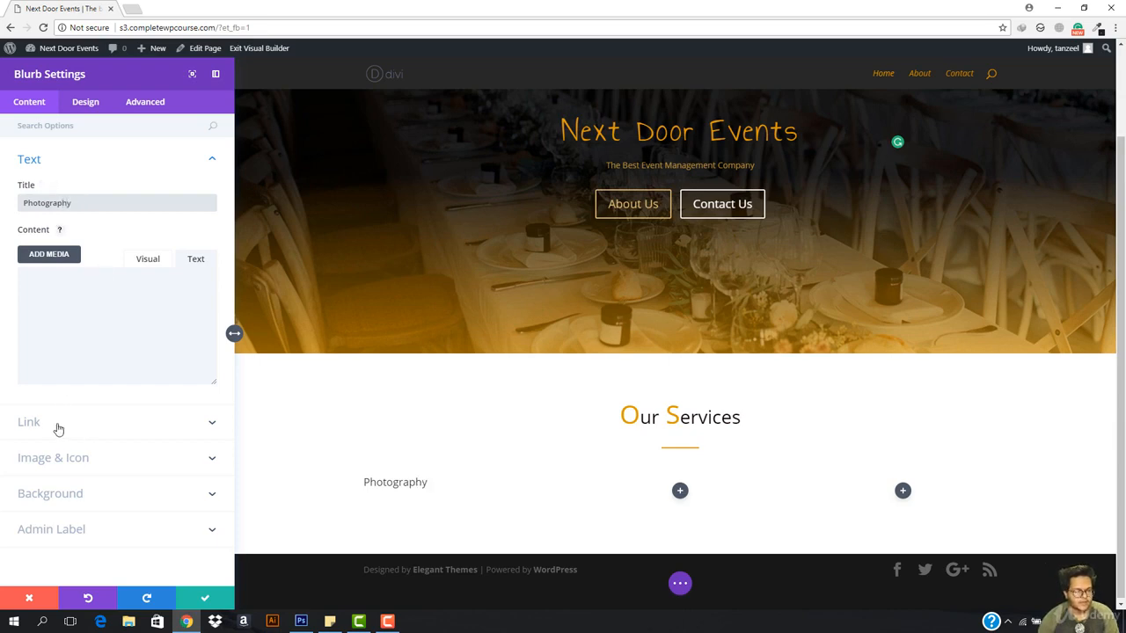
# Enable an icon for the Photography blurb, look through the icon set and choose the picture gallery icon
pyautogui.click(76, 458)
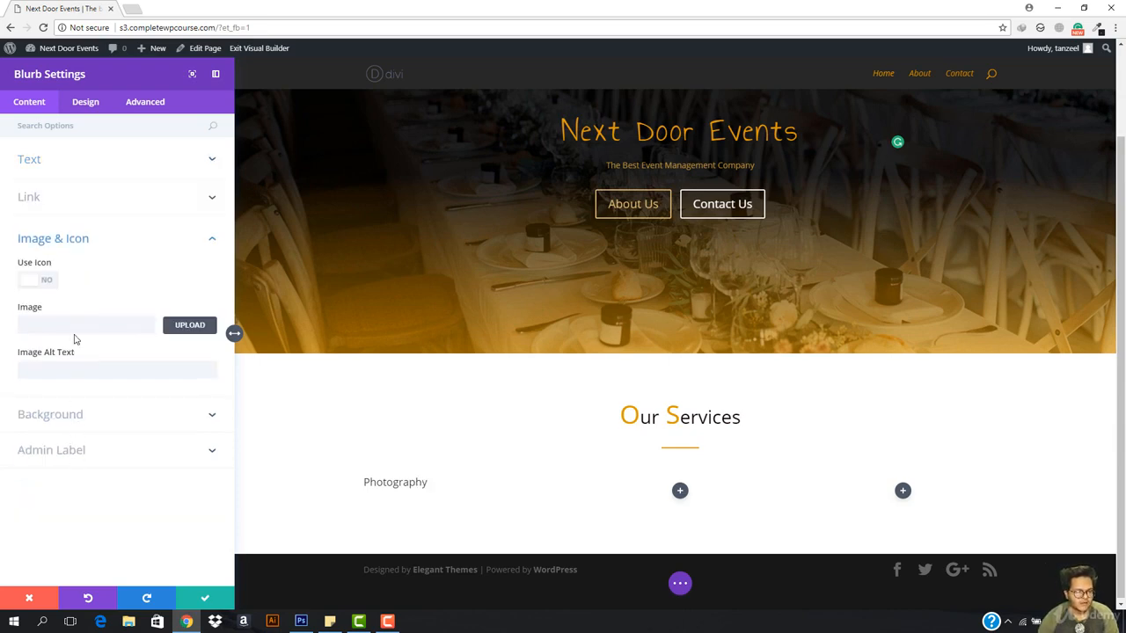
pyautogui.click(32, 281)
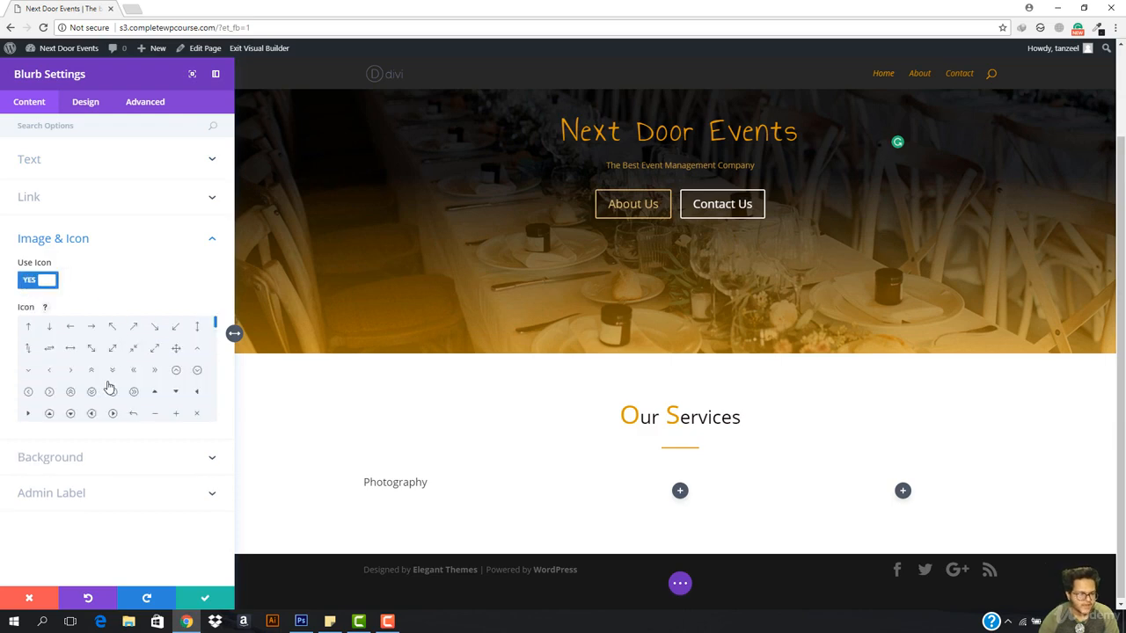
pyautogui.click(175, 350)
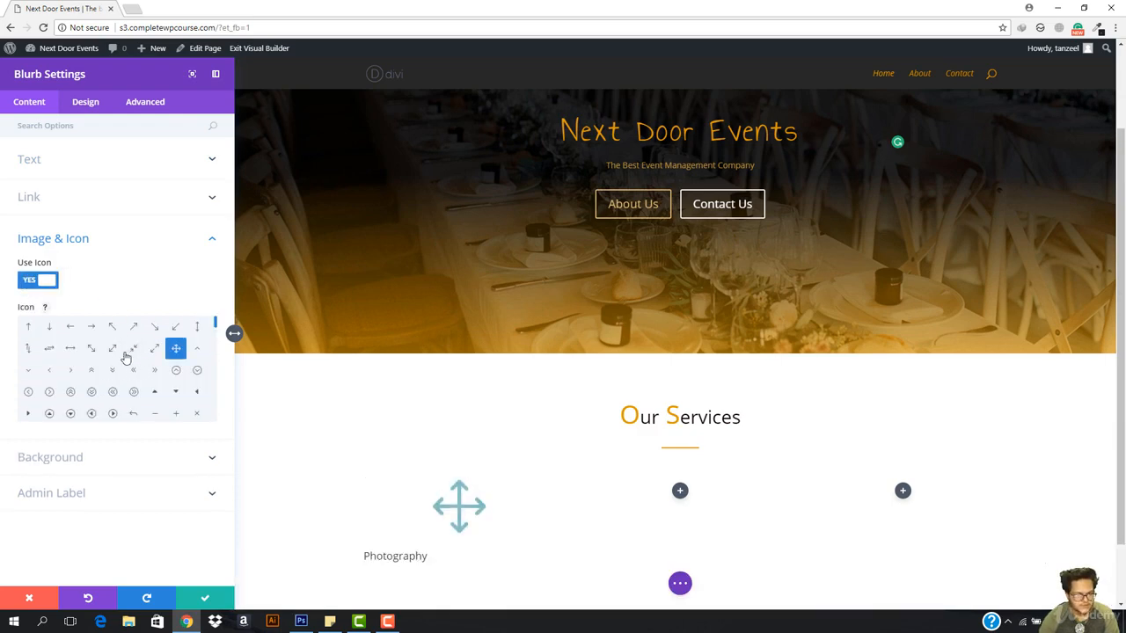
pyautogui.moveTo(217, 326); pyautogui.dragTo(217, 337)
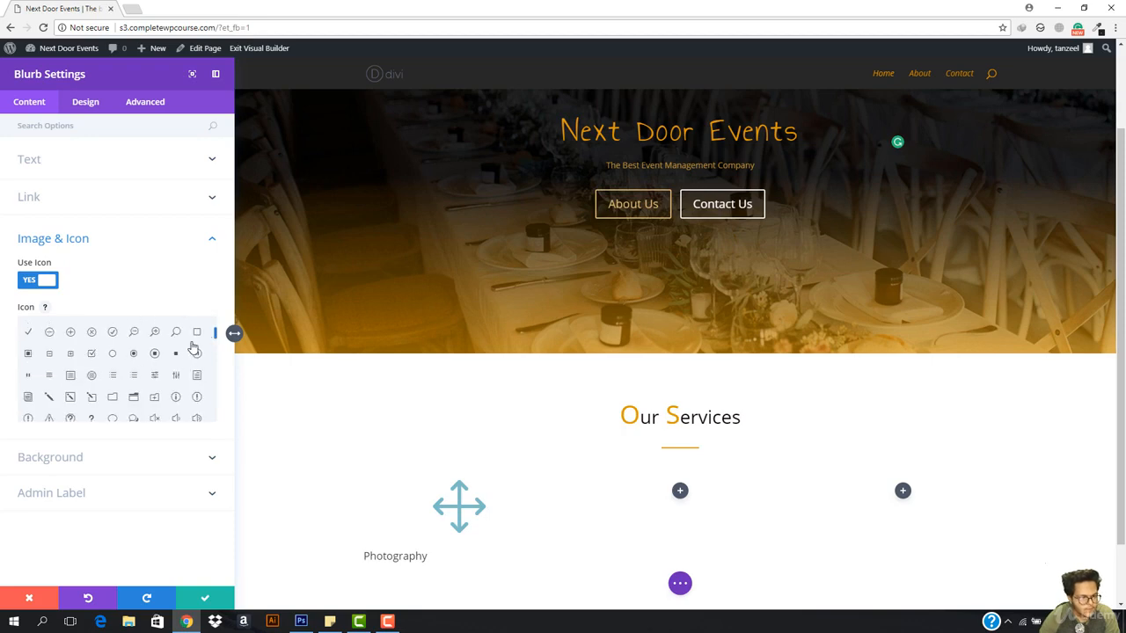
pyautogui.moveTo(215, 335); pyautogui.dragTo(212, 420)
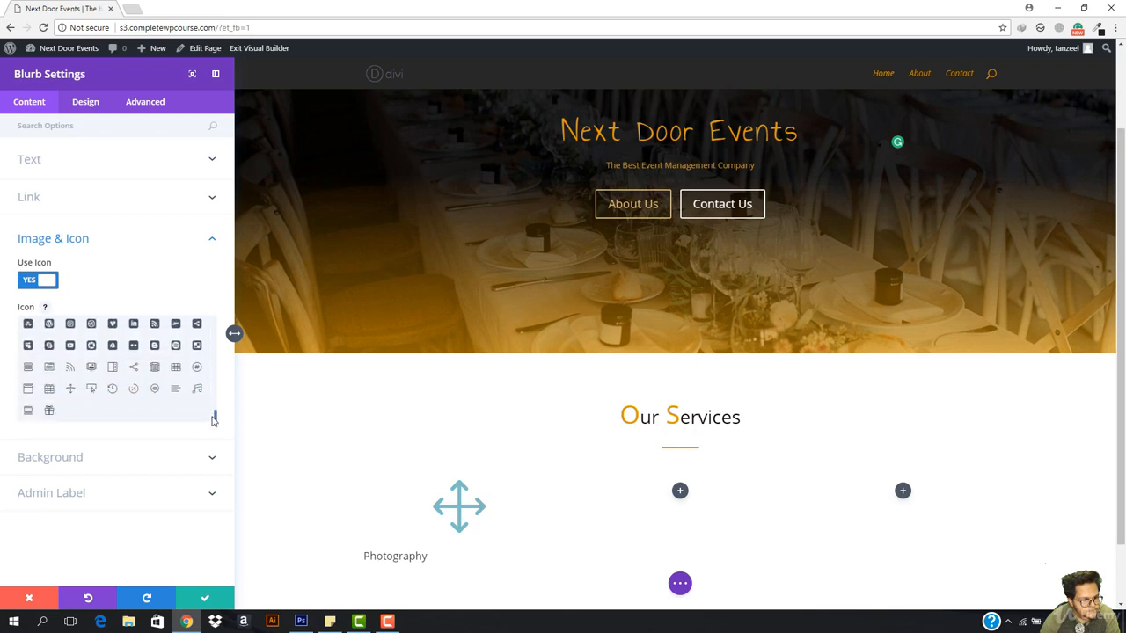
pyautogui.click(91, 367)
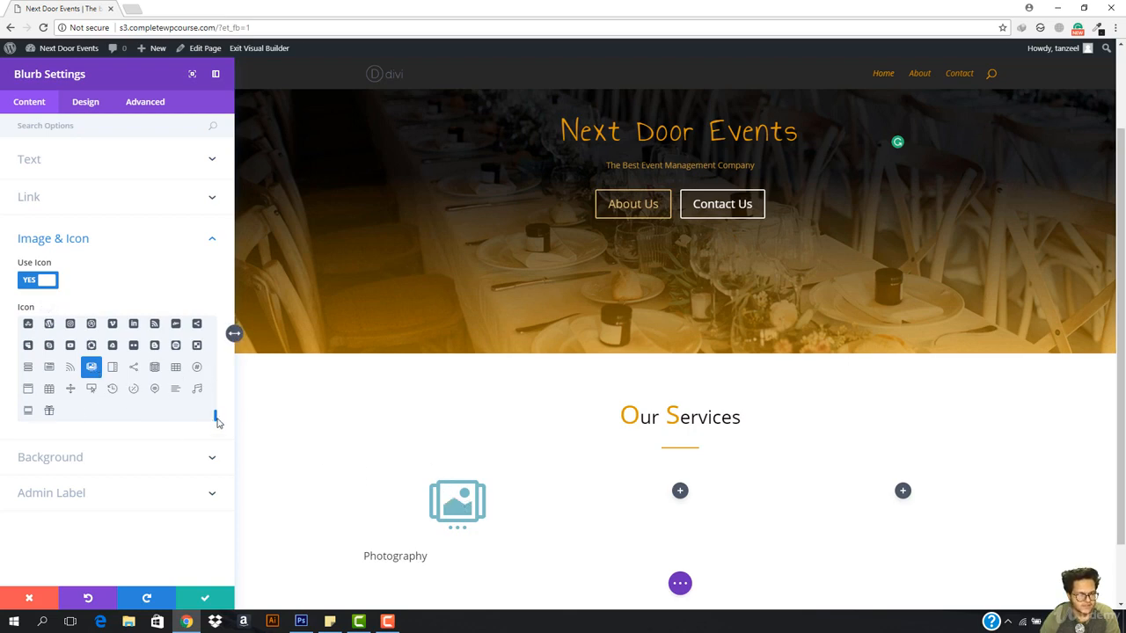
pyautogui.moveTo(217, 422); pyautogui.dragTo(219, 323)
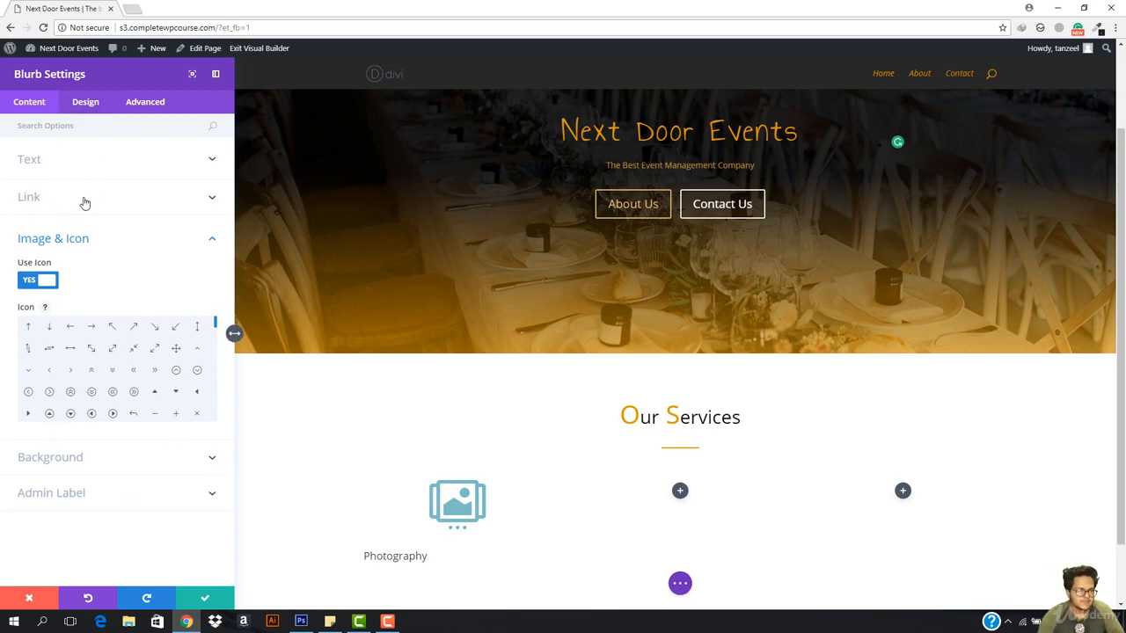
# Open the blurb's text content, search the web for "dummy content" in a new browser tab and open the lipsum.com site
pyautogui.click(76, 163)
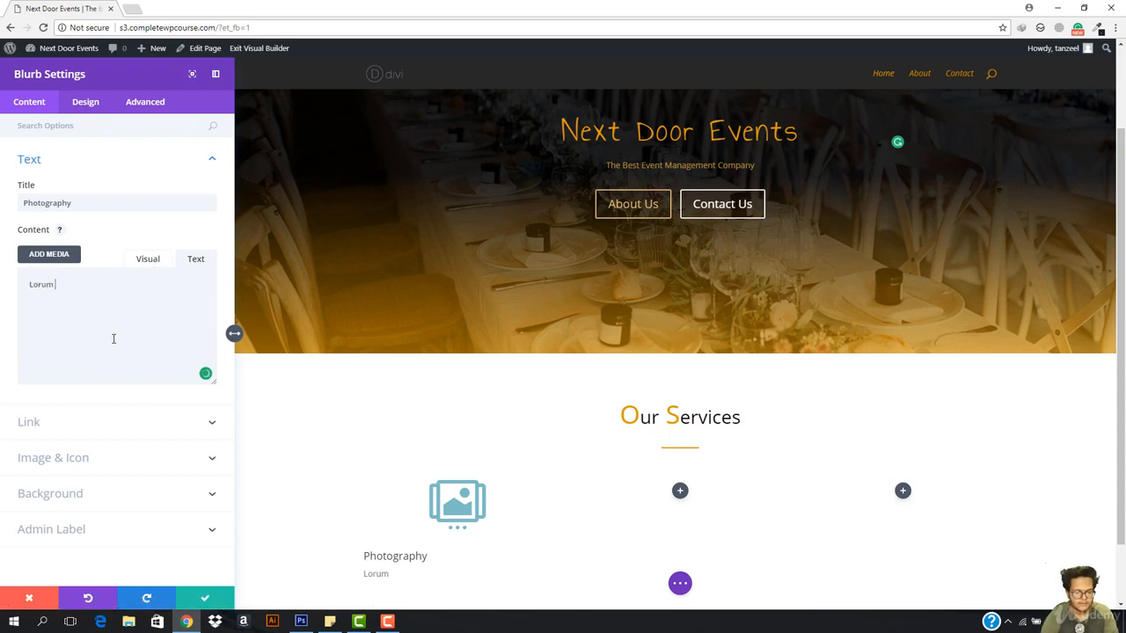
pyautogui.click(132, 11)
pyautogui.write('du')
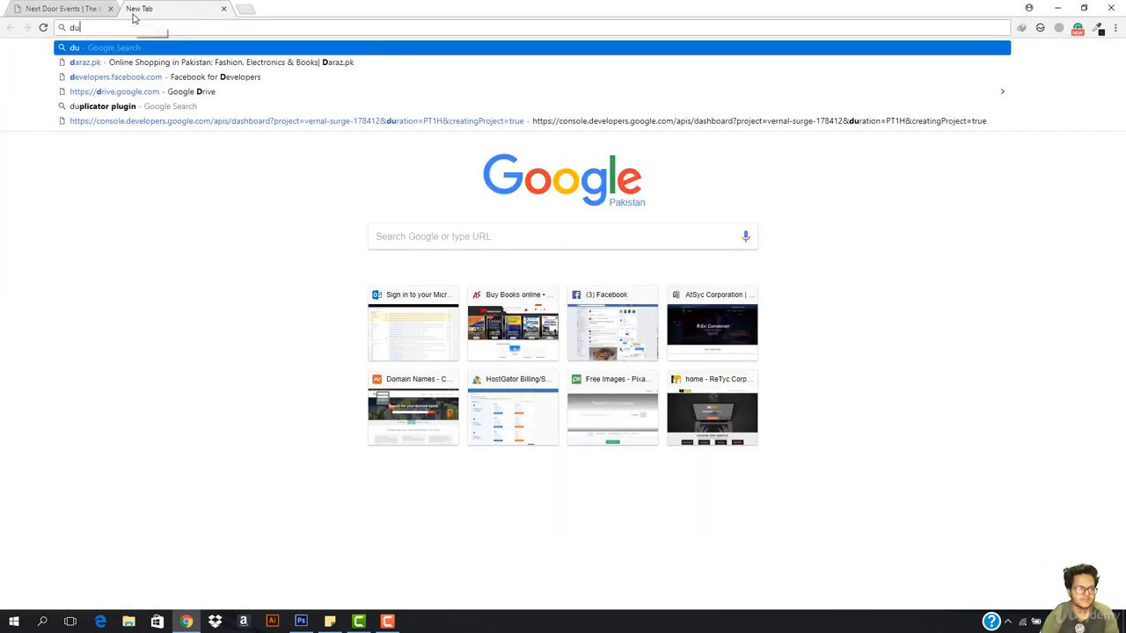
pyautogui.write('mmy content')
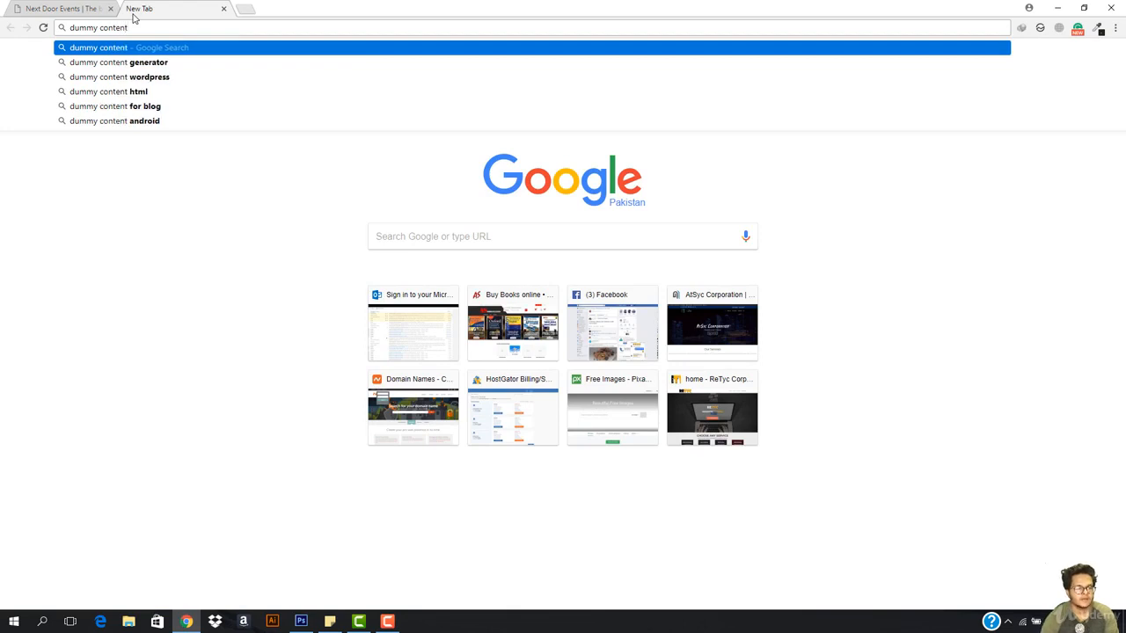
pyautogui.press('Return')
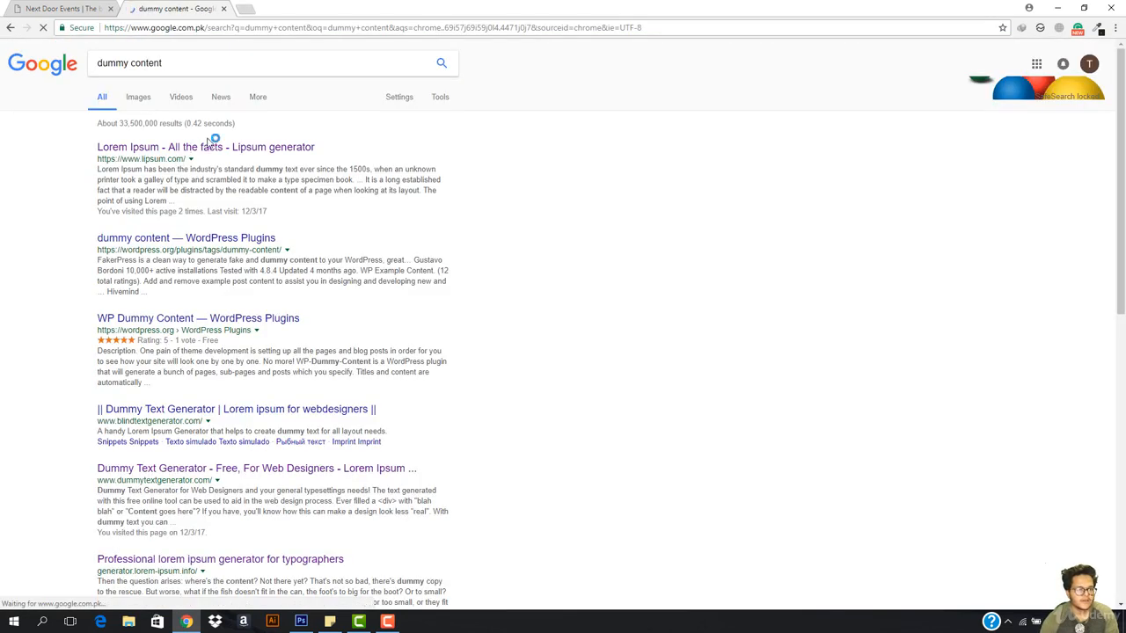
pyautogui.click(216, 148)
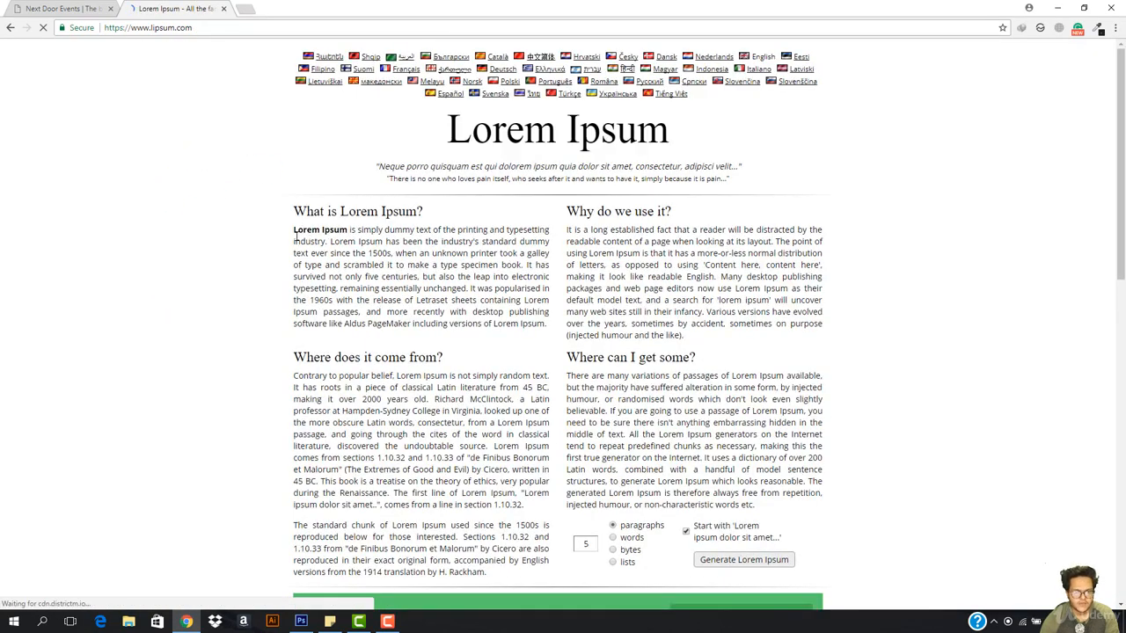
# Generate 5 paragraphs of Lorem Ipsum and copy the first paragraph
pyautogui.scroll(-2, 642, 449)
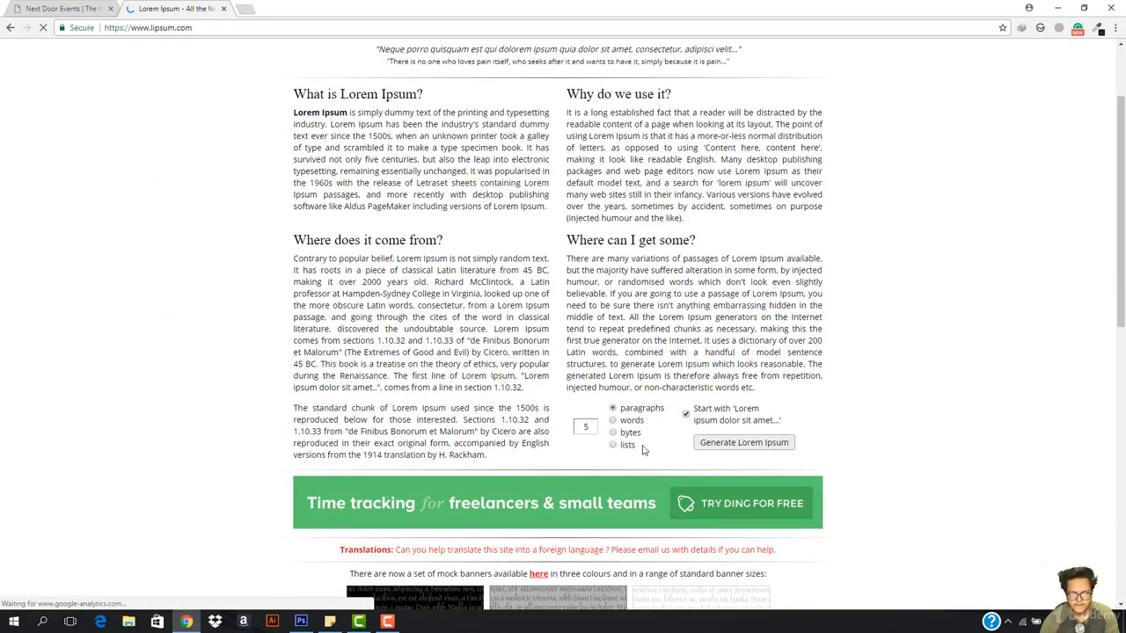
pyautogui.click(744, 443)
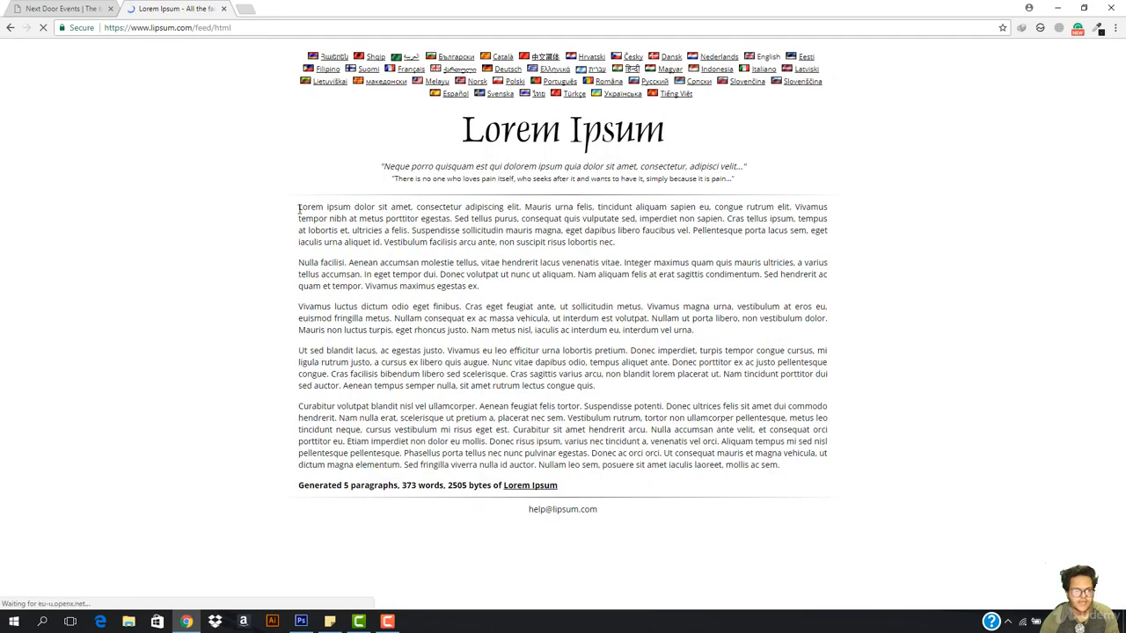
pyautogui.moveTo(299, 207); pyautogui.dragTo(638, 252)
pyautogui.hotkey('ctrl', 'c')
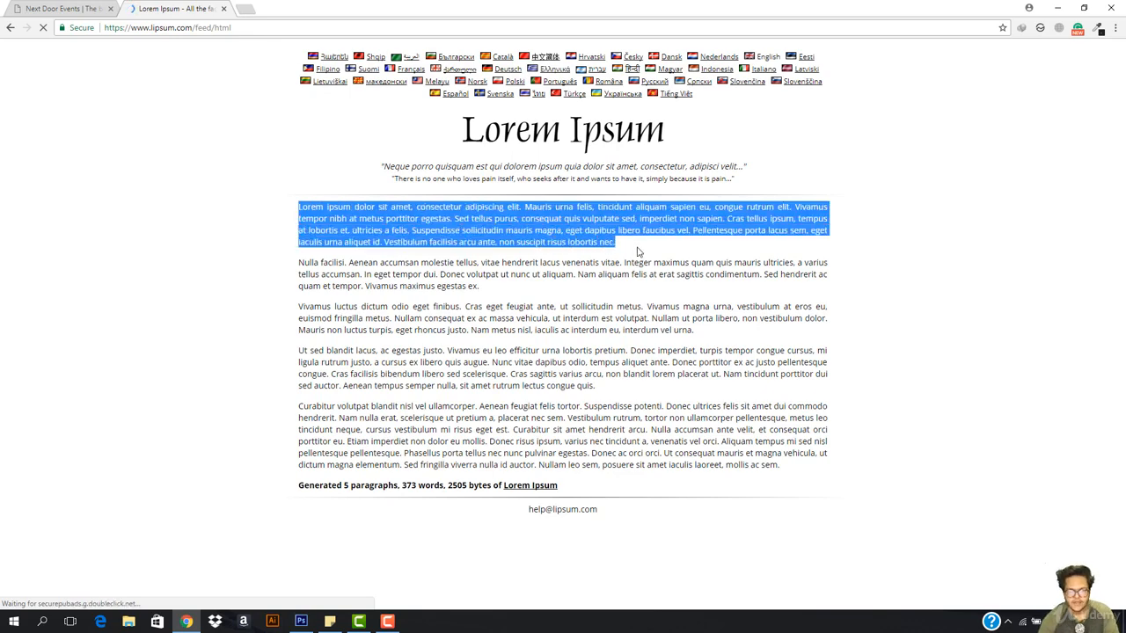
pyautogui.click(637, 252)
# Return to the page builder and replace the Photography blurb's content with the copied Lorem Ipsum paragraph
pyautogui.click(54, 8)
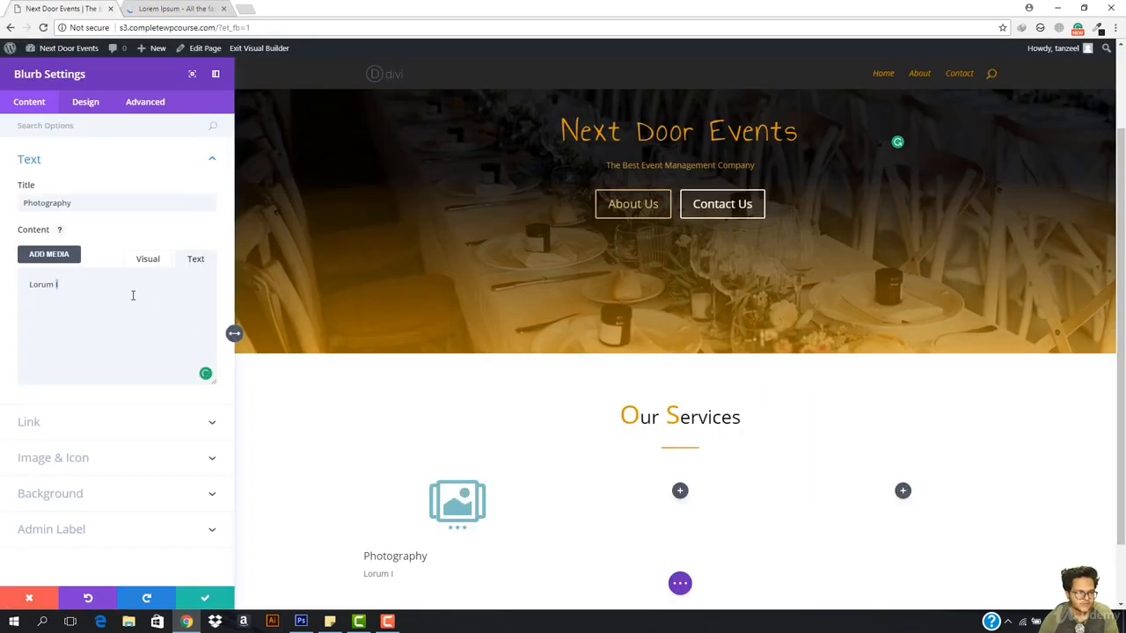
pyautogui.hotkey('ctrl', 'a')
pyautogui.hotkey('ctrl', 'v')
pyautogui.scroll(-2, 333, 277)
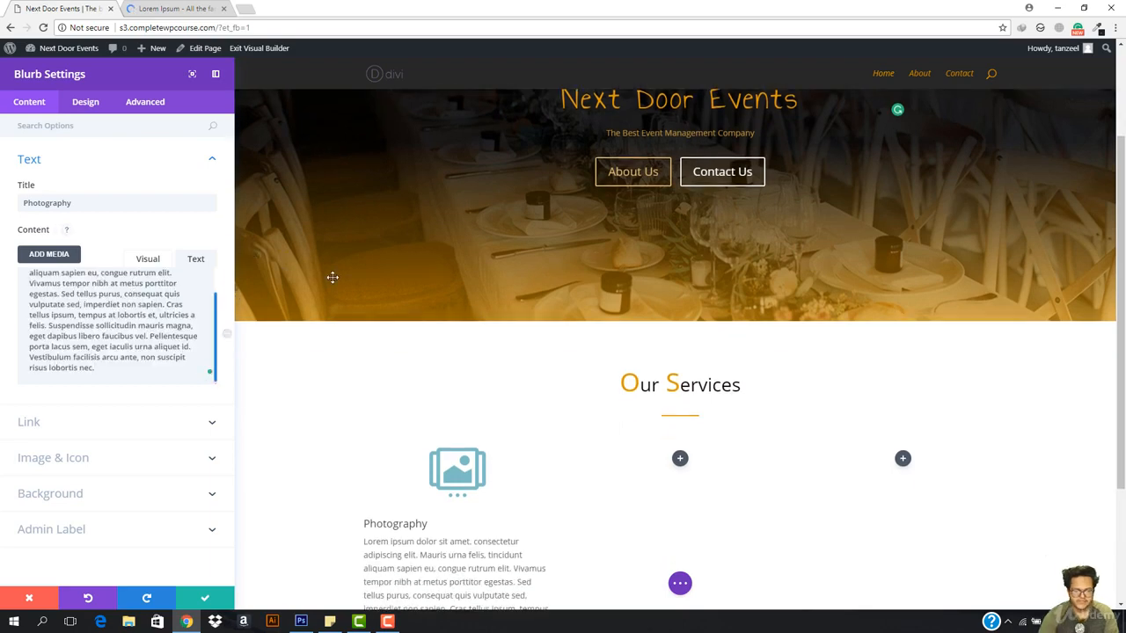
pyautogui.scroll(-2, 332, 277)
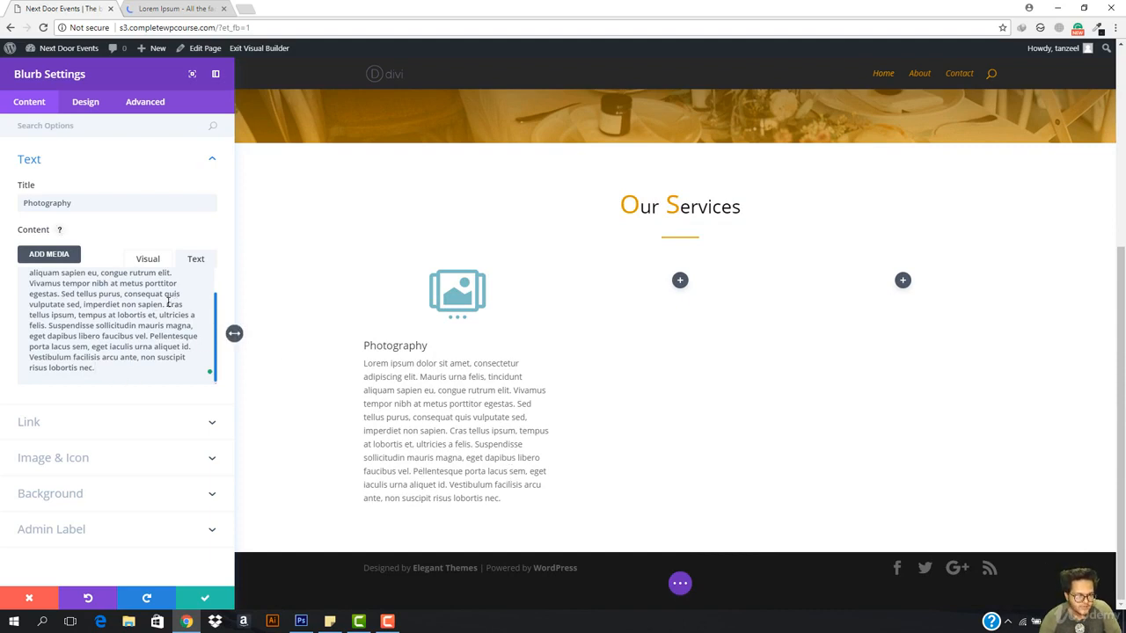
# Shorten the blurb's placeholder text so that it ends after "Vivamus tempor nibh at metus porttitor egestas."
pyautogui.moveTo(168, 303); pyautogui.dragTo(188, 379)
pyautogui.press('BackSpace')
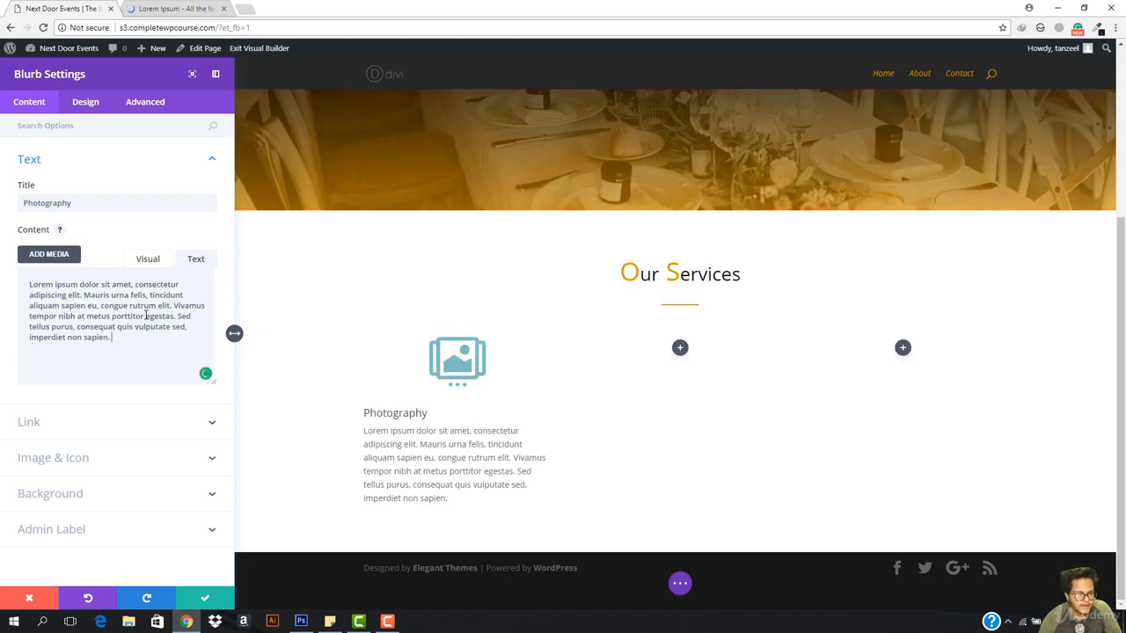
pyautogui.moveTo(174, 305); pyautogui.dragTo(179, 356)
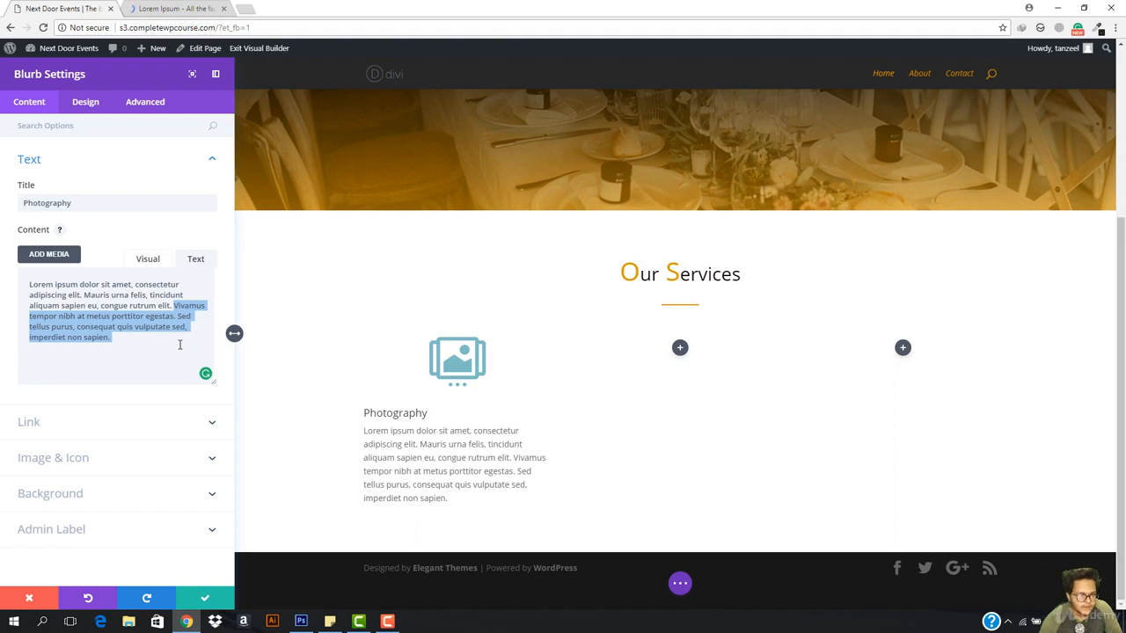
pyautogui.click(182, 322)
pyautogui.moveTo(178, 316); pyautogui.dragTo(195, 343)
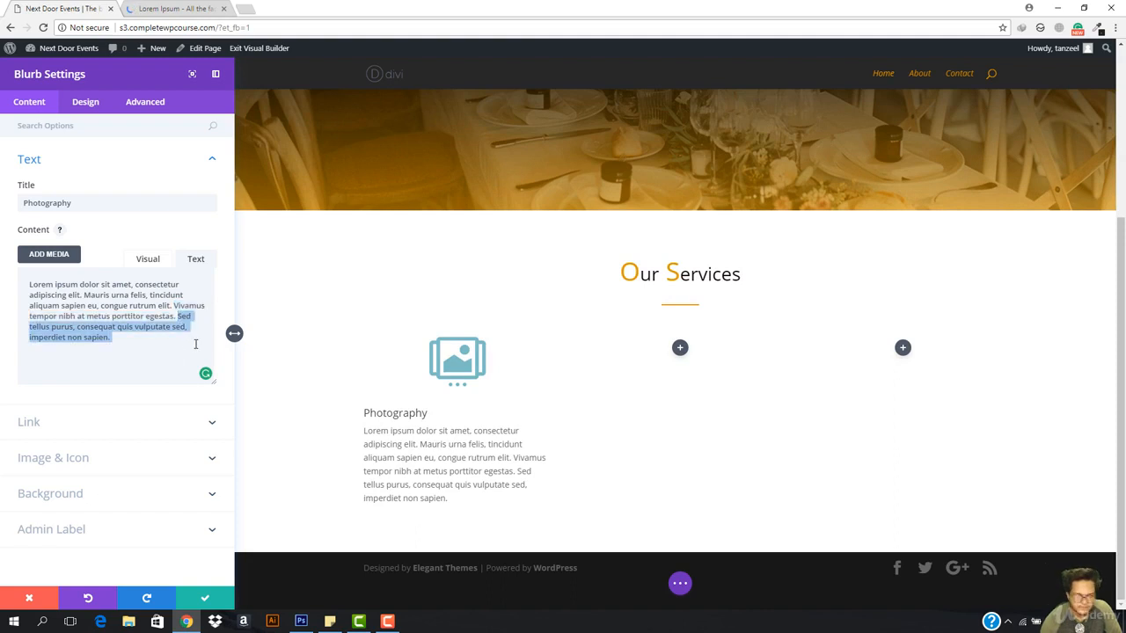
pyautogui.press('BackSpace')
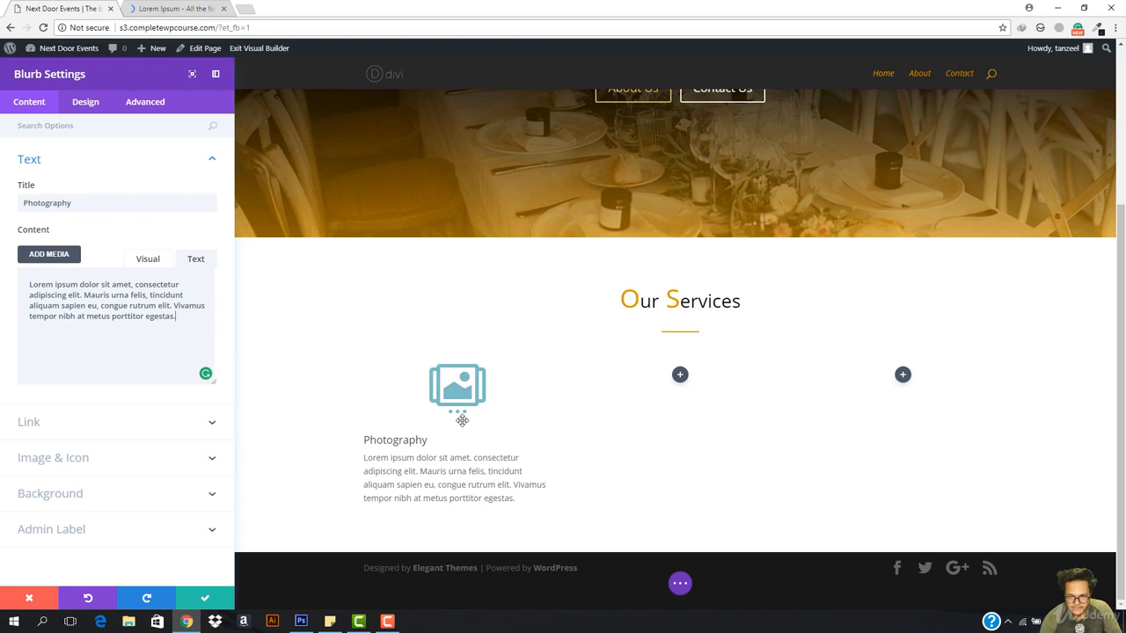
# Change the blurb icon's color to a slightly softened orange and try out the circle icon option
pyautogui.click(83, 102)
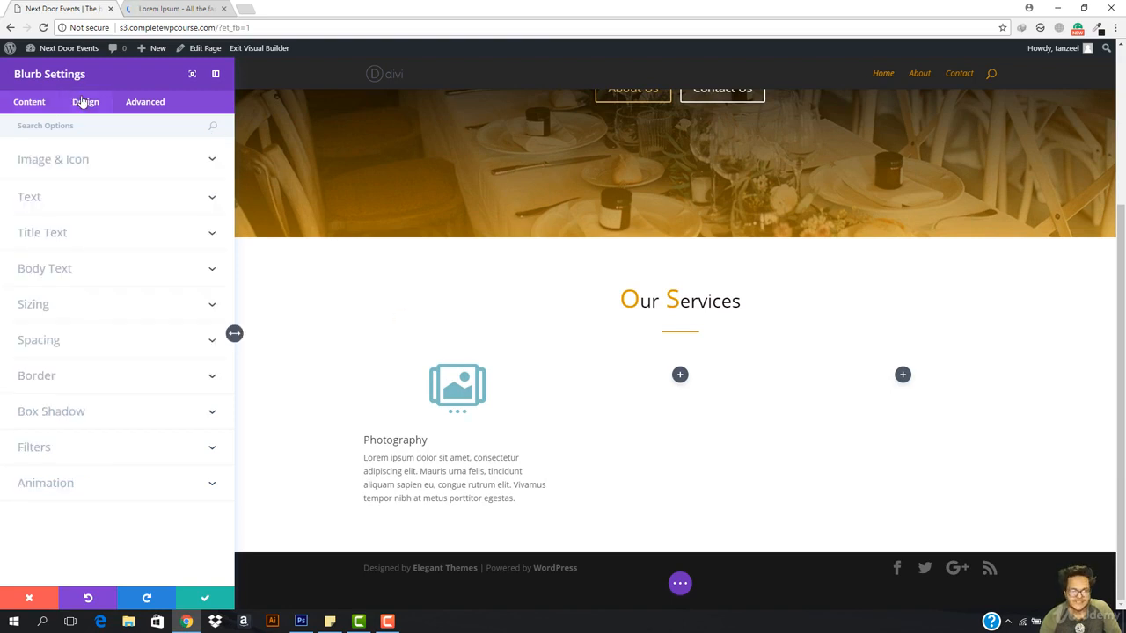
pyautogui.click(88, 163)
pyautogui.click(70, 204)
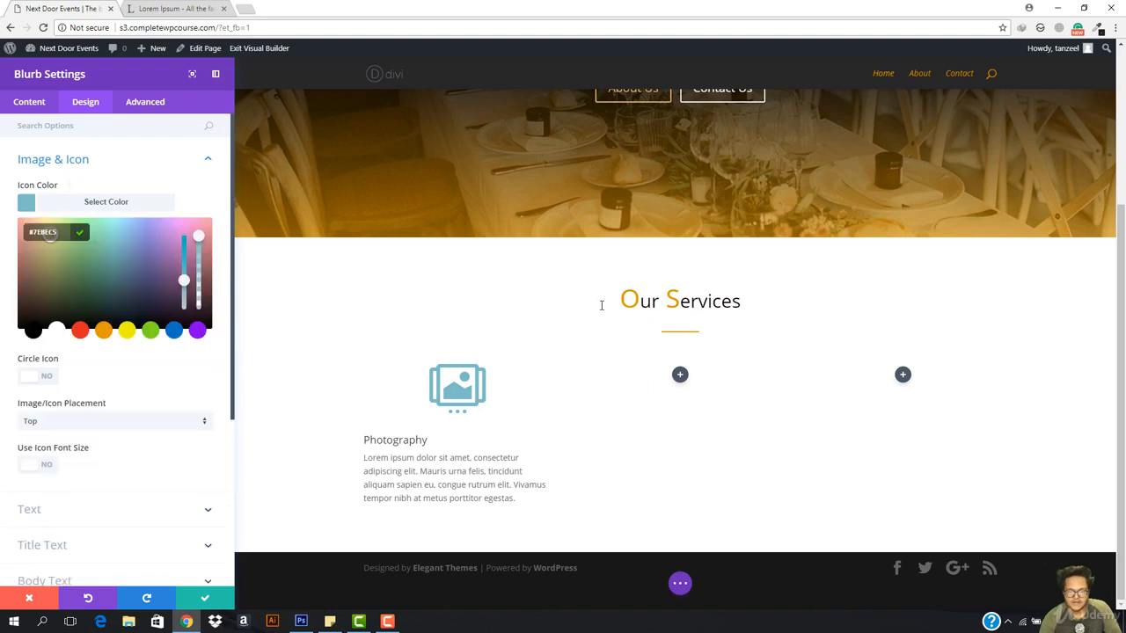
pyautogui.click(103, 331)
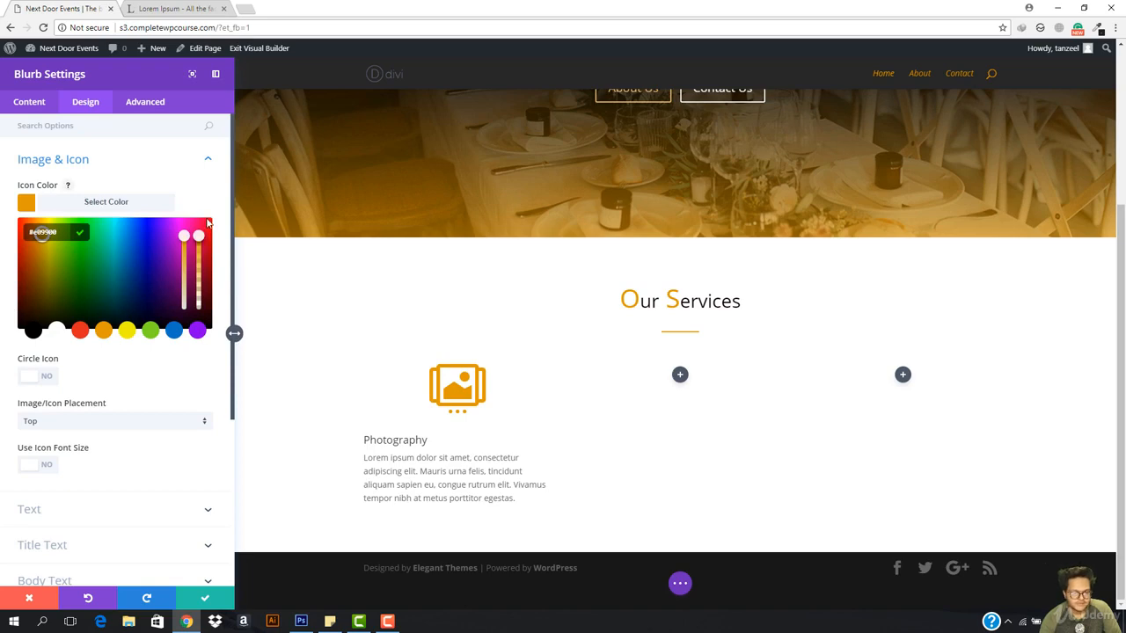
pyautogui.moveTo(184, 238); pyautogui.dragTo(184, 249)
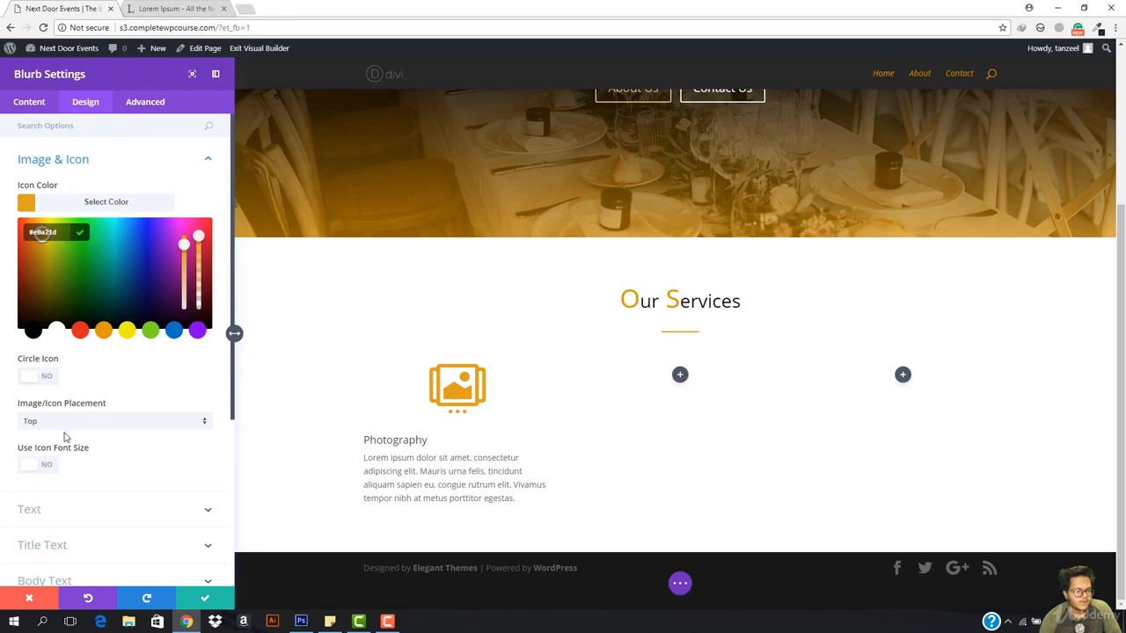
pyautogui.click(32, 378)
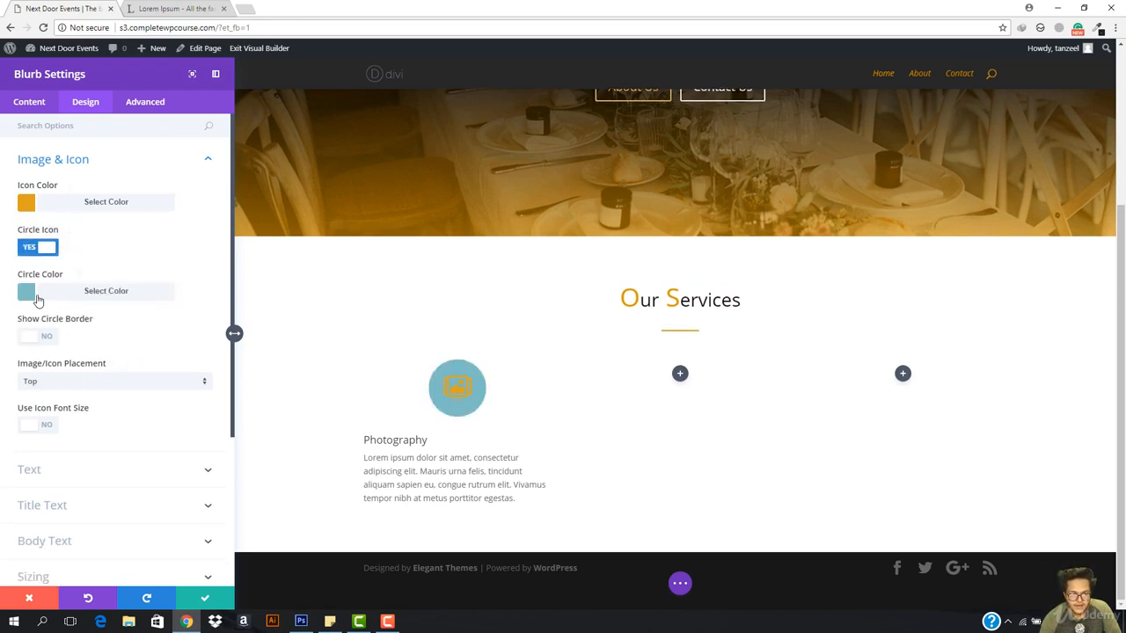
pyautogui.click(33, 247)
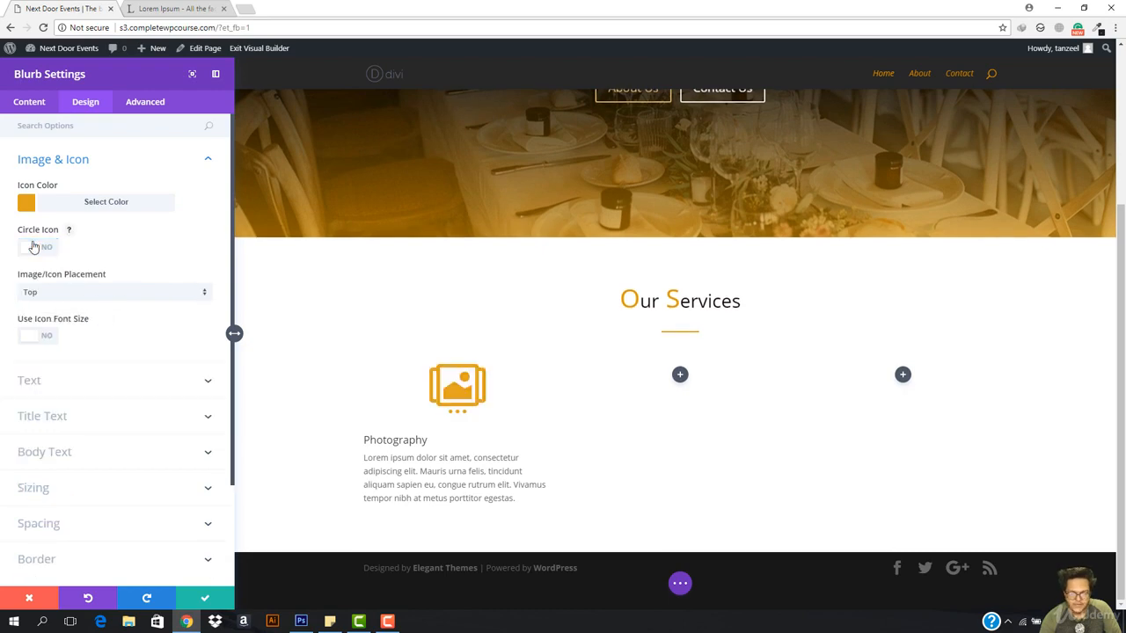
# Compare centered, left and justified orientation for the blurb's text and settle on justified
pyautogui.click(80, 389)
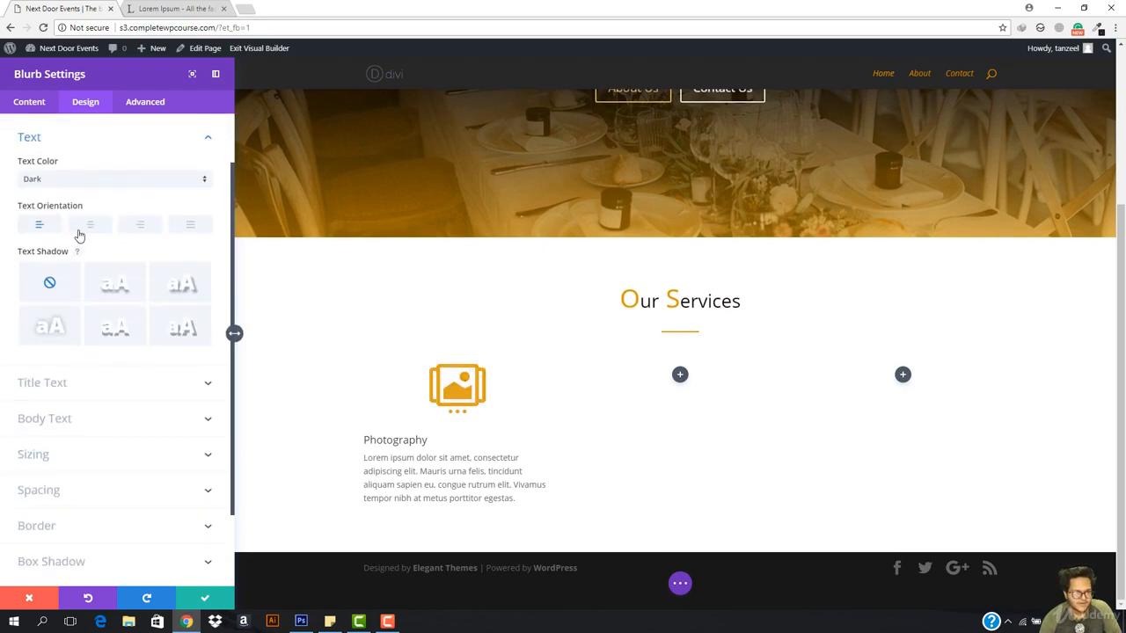
pyautogui.click(89, 225)
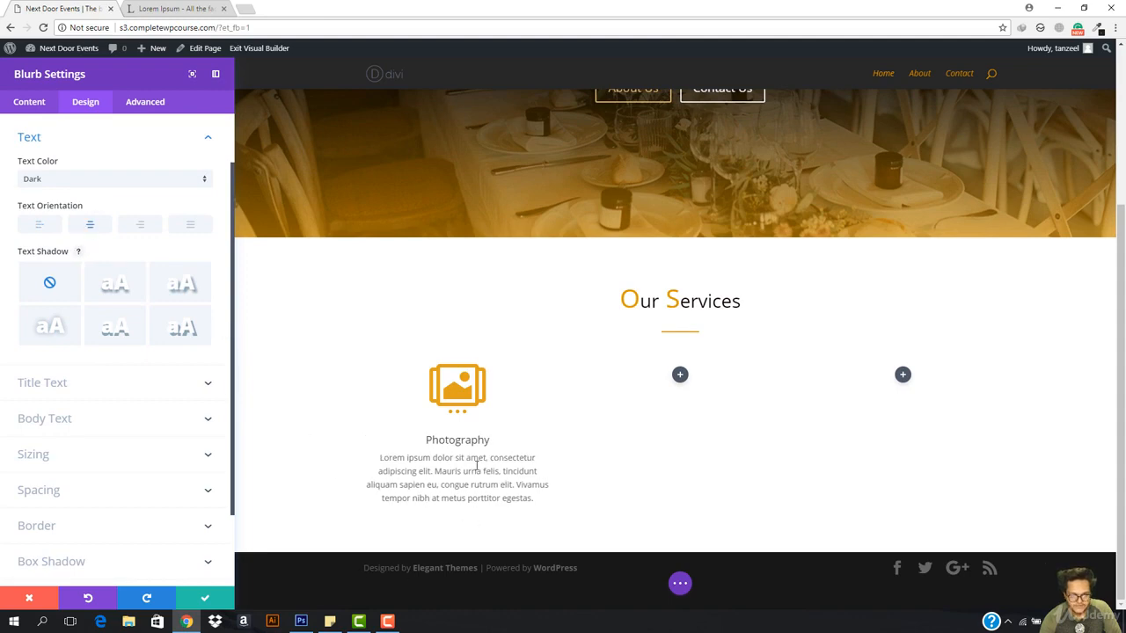
pyautogui.click(190, 226)
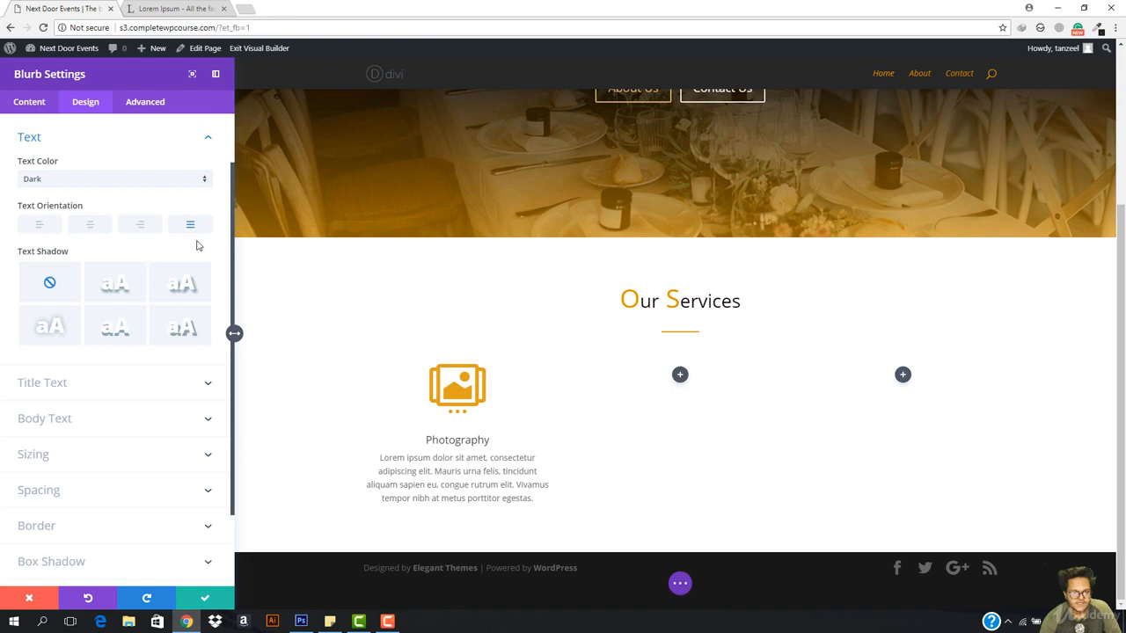
pyautogui.click(33, 227)
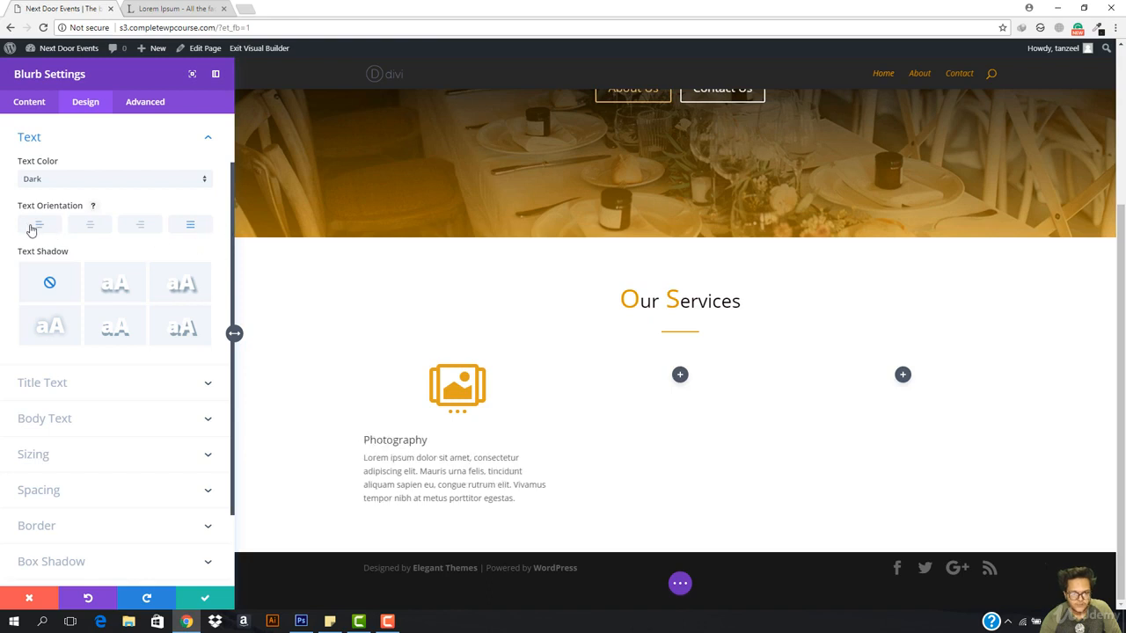
pyautogui.click(188, 226)
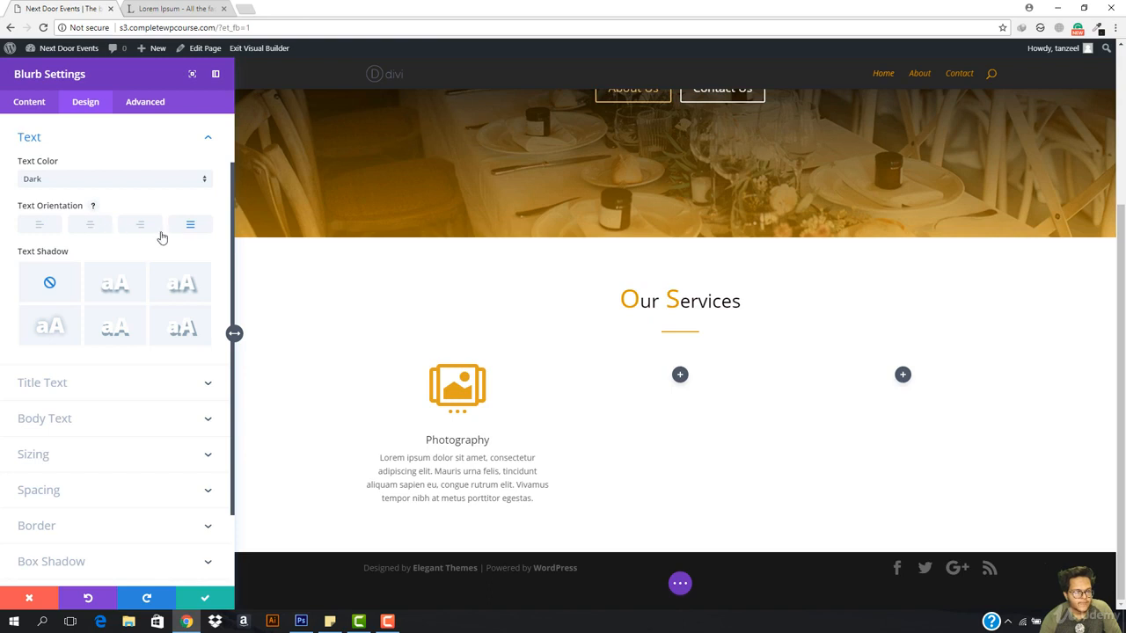
# Enlarge the Photography blurb's title text to 25px
pyautogui.scroll(-1, 94, 345)
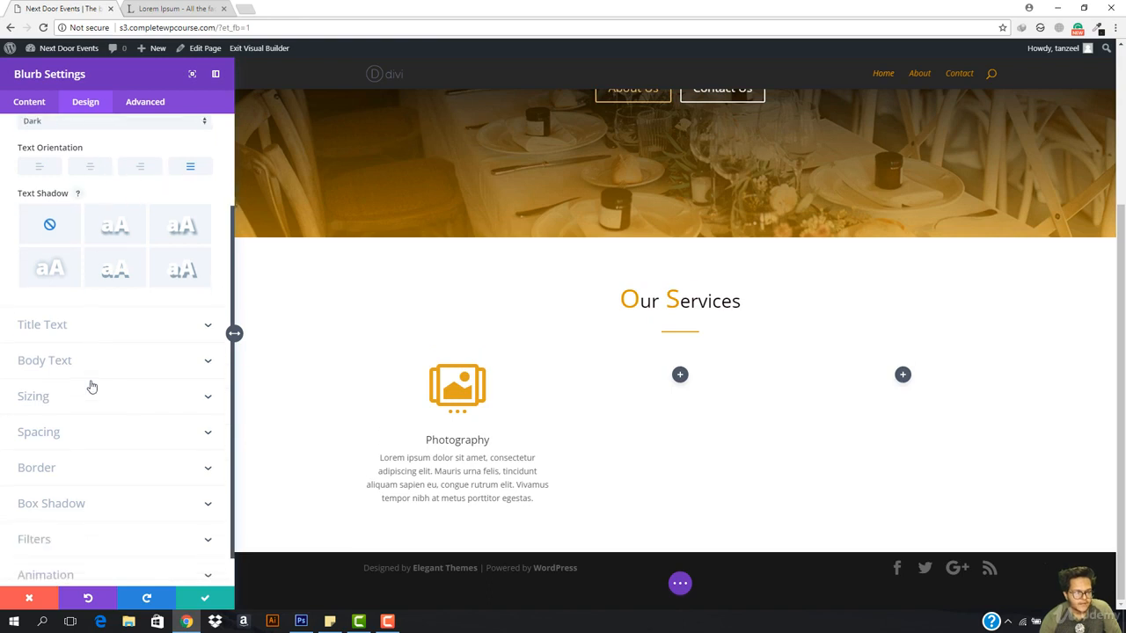
pyautogui.click(92, 324)
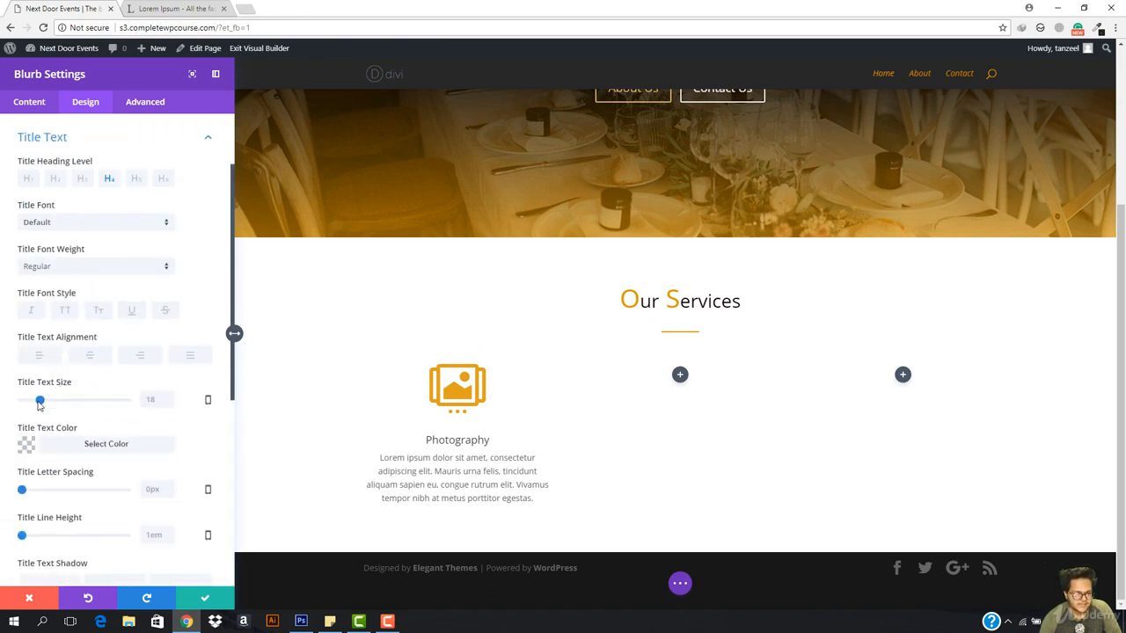
pyautogui.moveTo(40, 405); pyautogui.dragTo(48, 406)
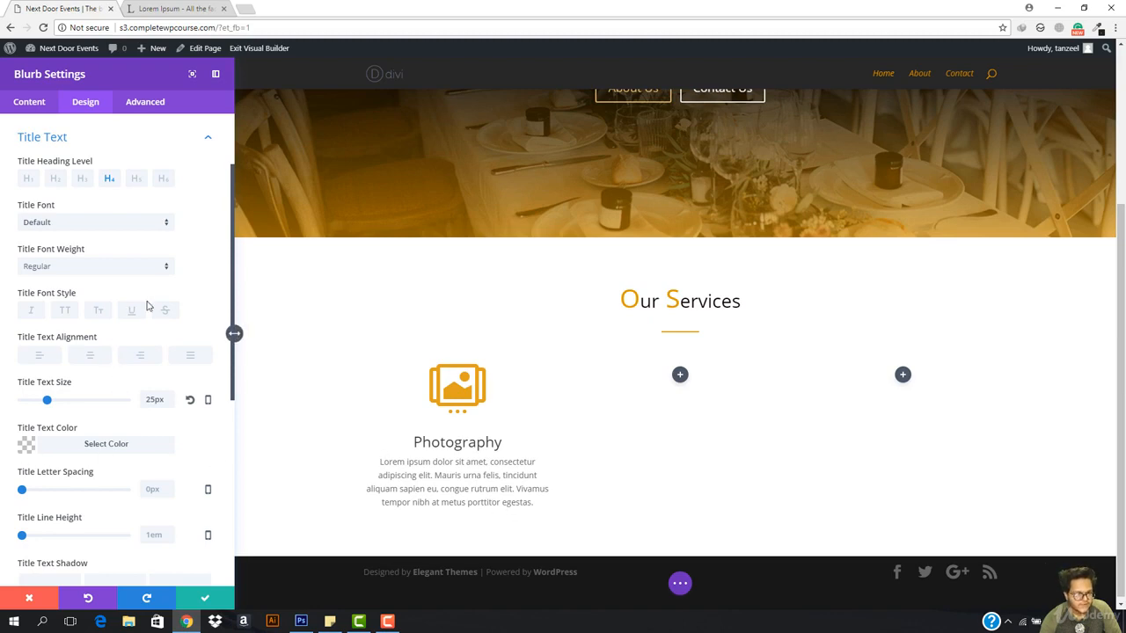
# Try justified alignment for the Photography blurb's body text and settle on centered
pyautogui.scroll(-5, 132, 382)
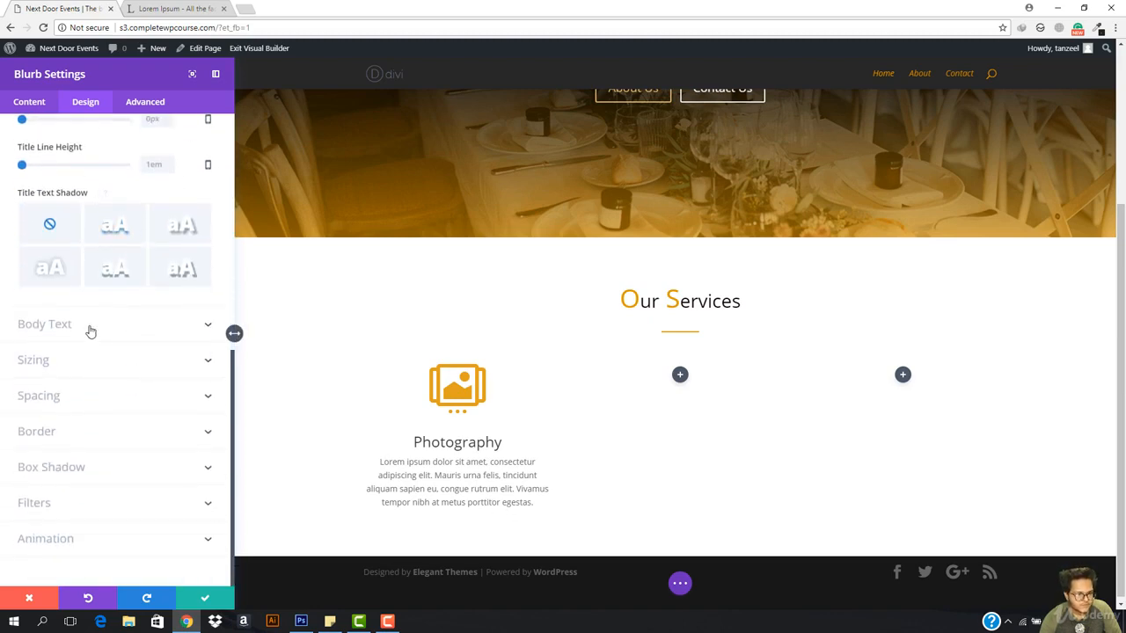
pyautogui.click(90, 327)
pyautogui.click(189, 312)
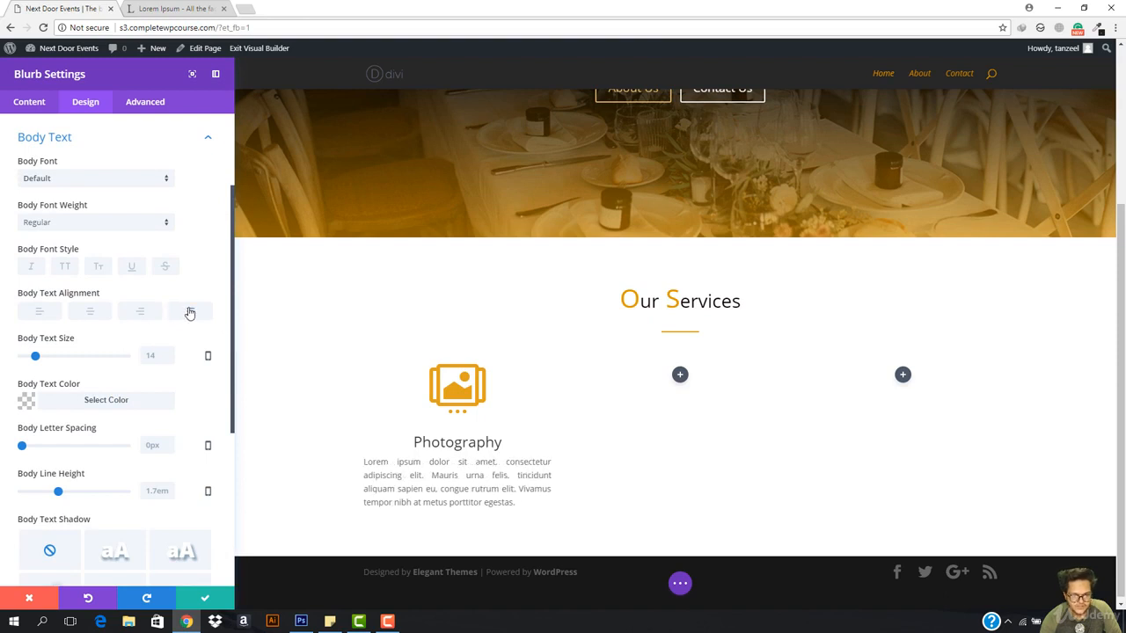
pyautogui.click(93, 317)
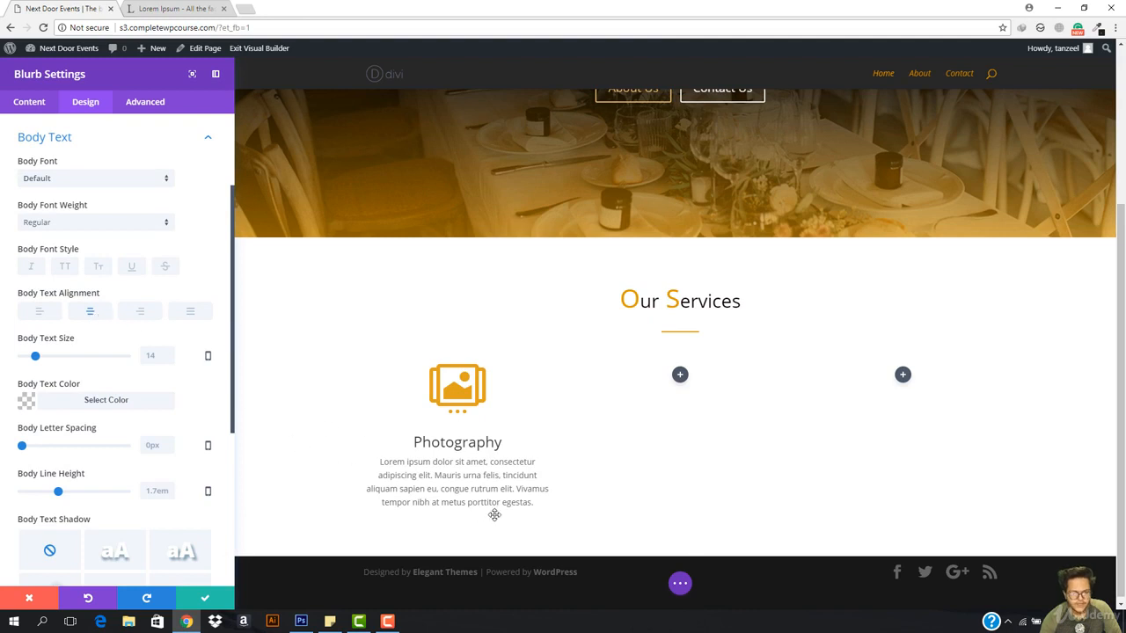
# Delete the sentence "Vivamus tempor nibh at metus porttitor egestas." from the Photography blurb and save the blurb's settings
pyautogui.moveTo(518, 490); pyautogui.dragTo(539, 502)
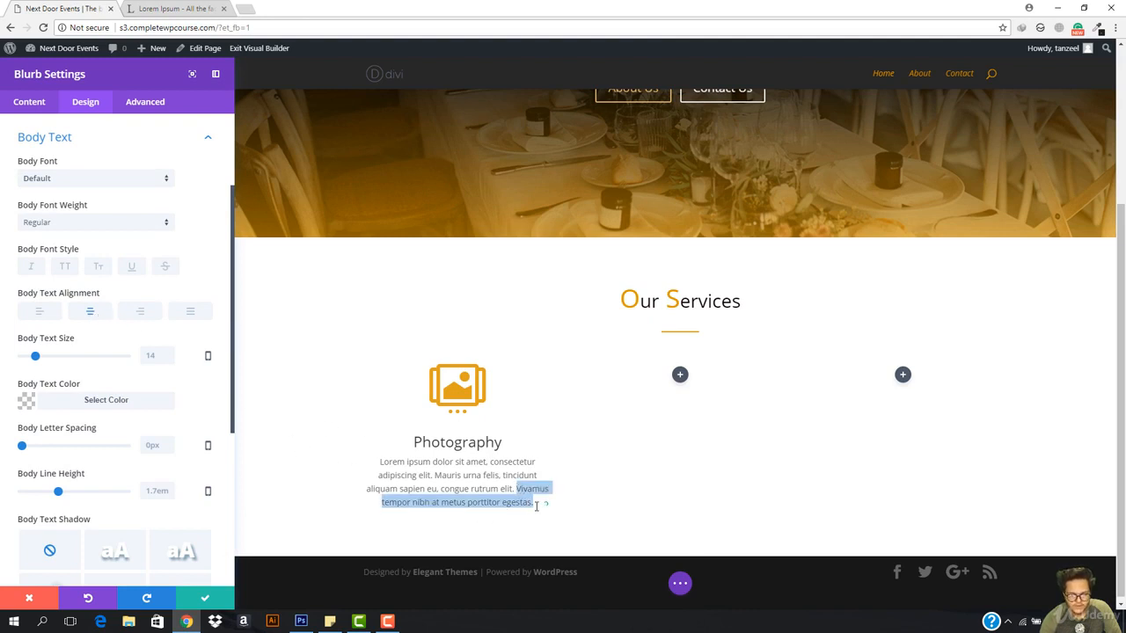
pyautogui.press('BackSpace')
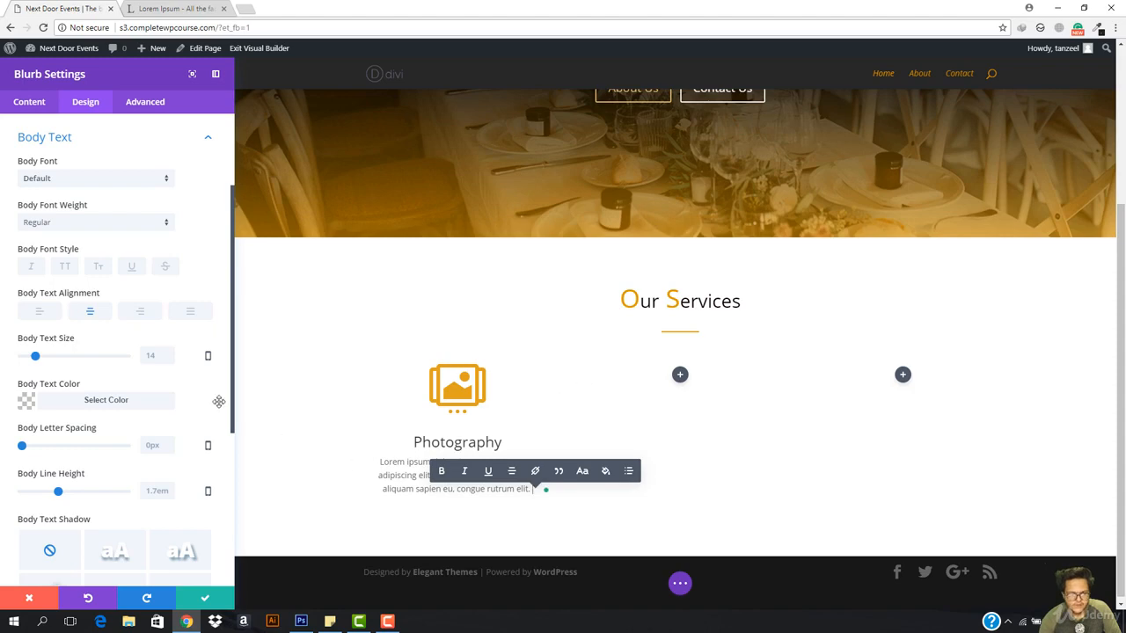
pyautogui.click(208, 601)
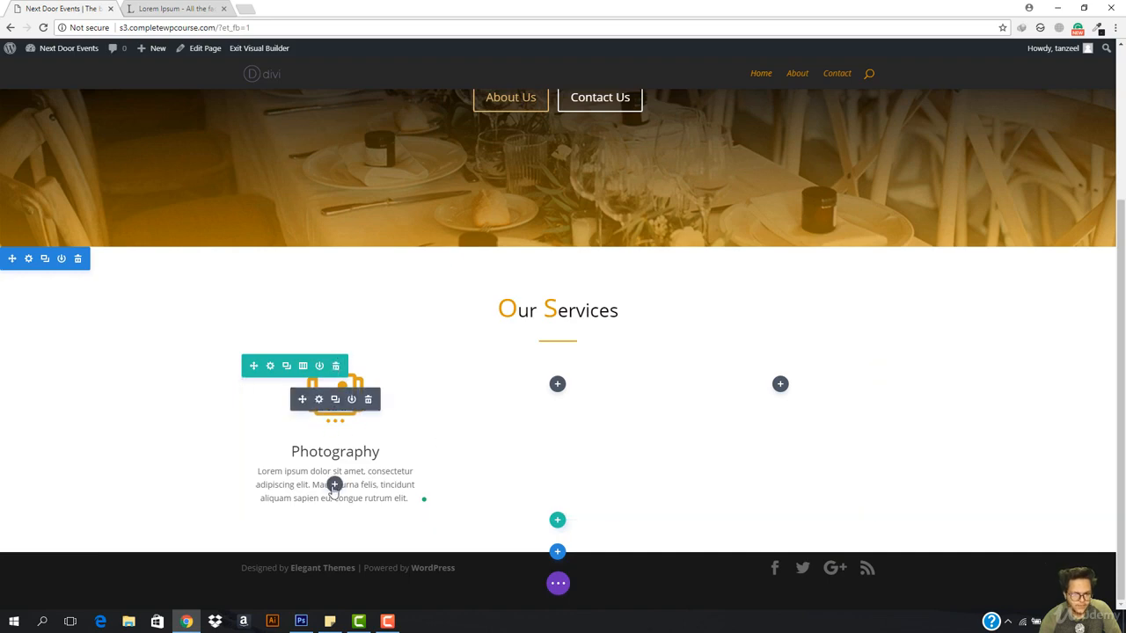
pyautogui.click(298, 450)
pyautogui.moveTo(298, 449); pyautogui.dragTo(291, 449)
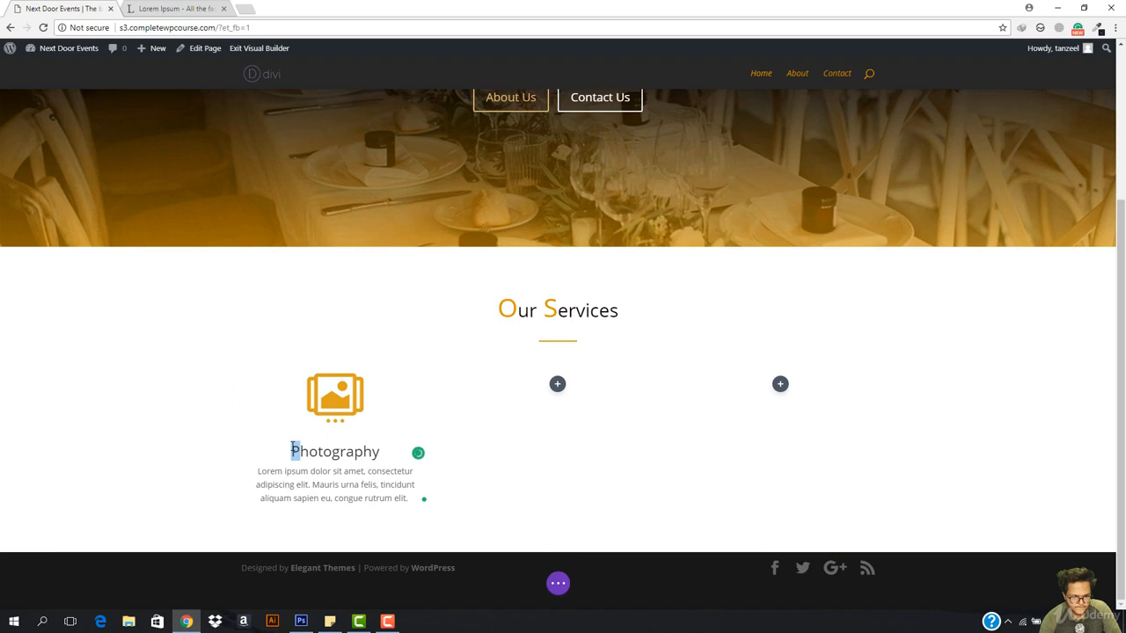
pyautogui.doubleClick(292, 450)
pyautogui.click(299, 451)
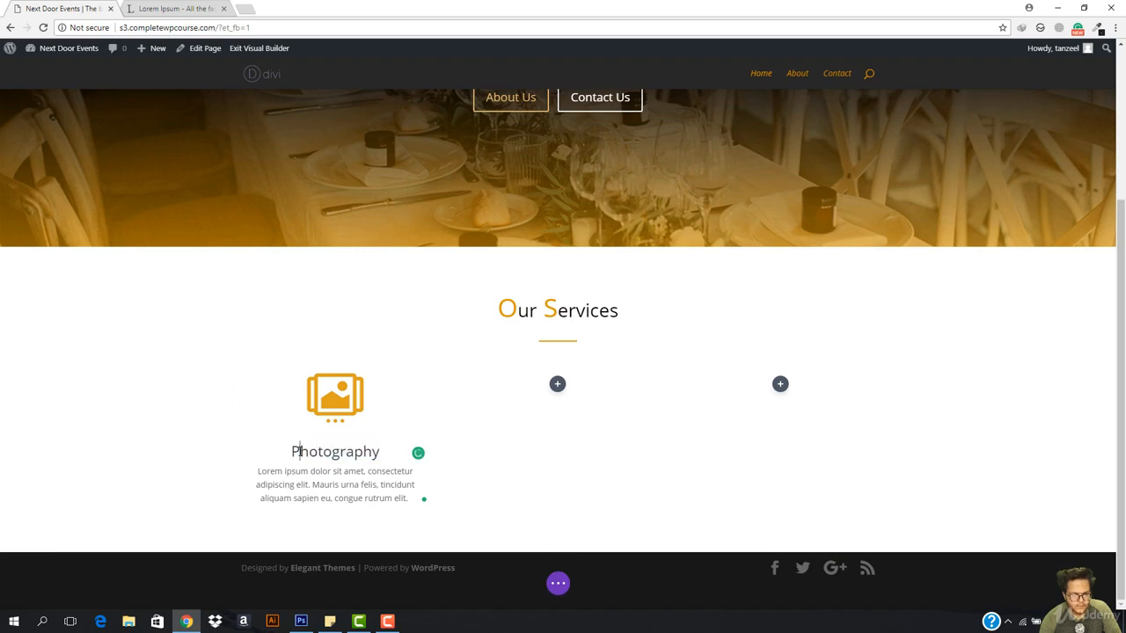
pyautogui.moveTo(300, 451); pyautogui.dragTo(292, 451)
pyautogui.click(292, 451)
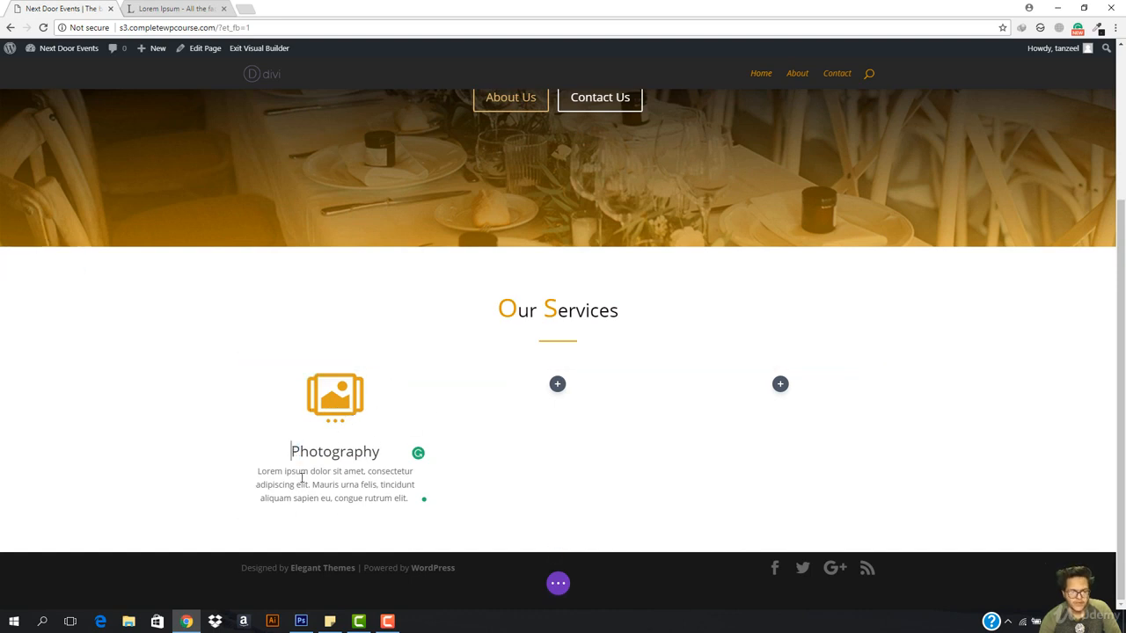
# Duplicate the Photography blurb twice and move the copies into the empty second and third columns
pyautogui.moveTo(286, 372)
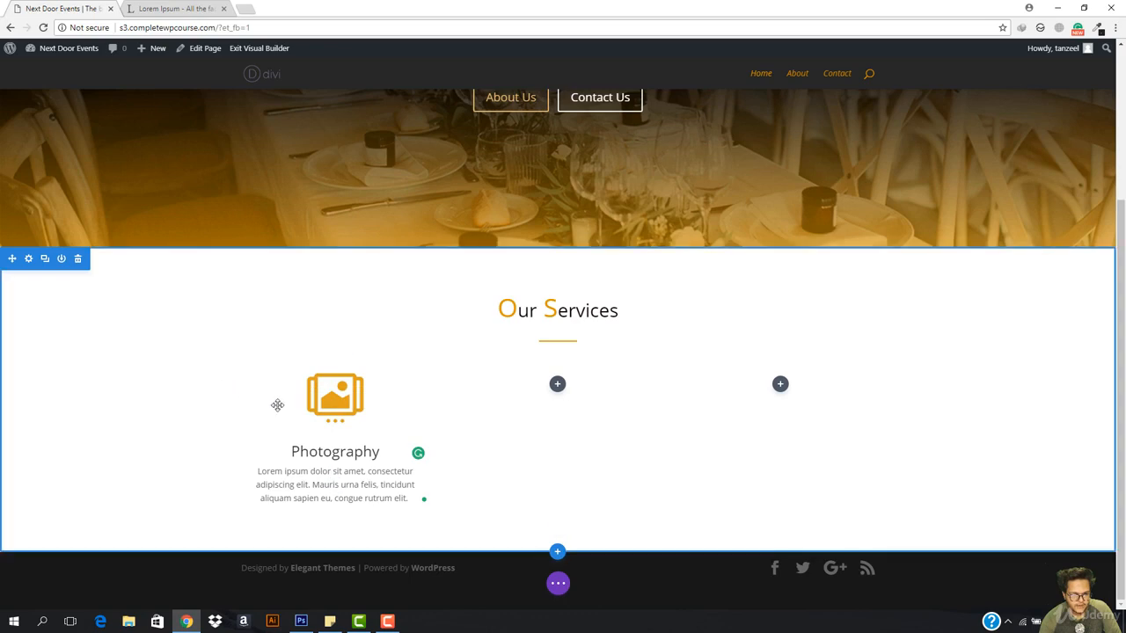
pyautogui.click(336, 400)
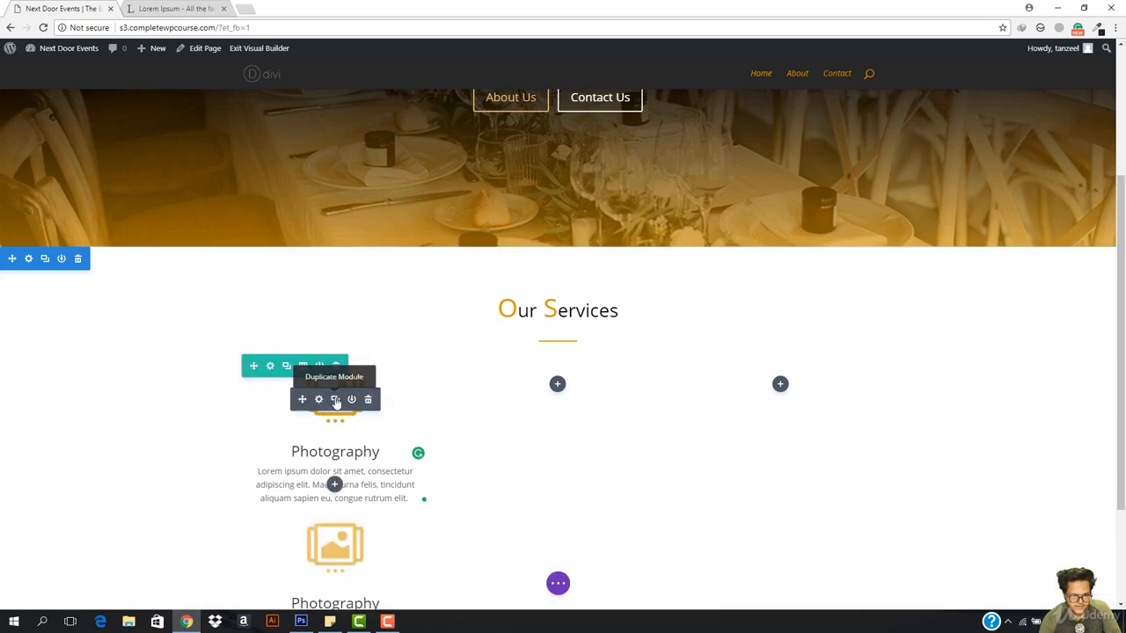
pyautogui.click(335, 400)
pyautogui.scroll(-3, 335, 401)
pyautogui.moveTo(313, 323)
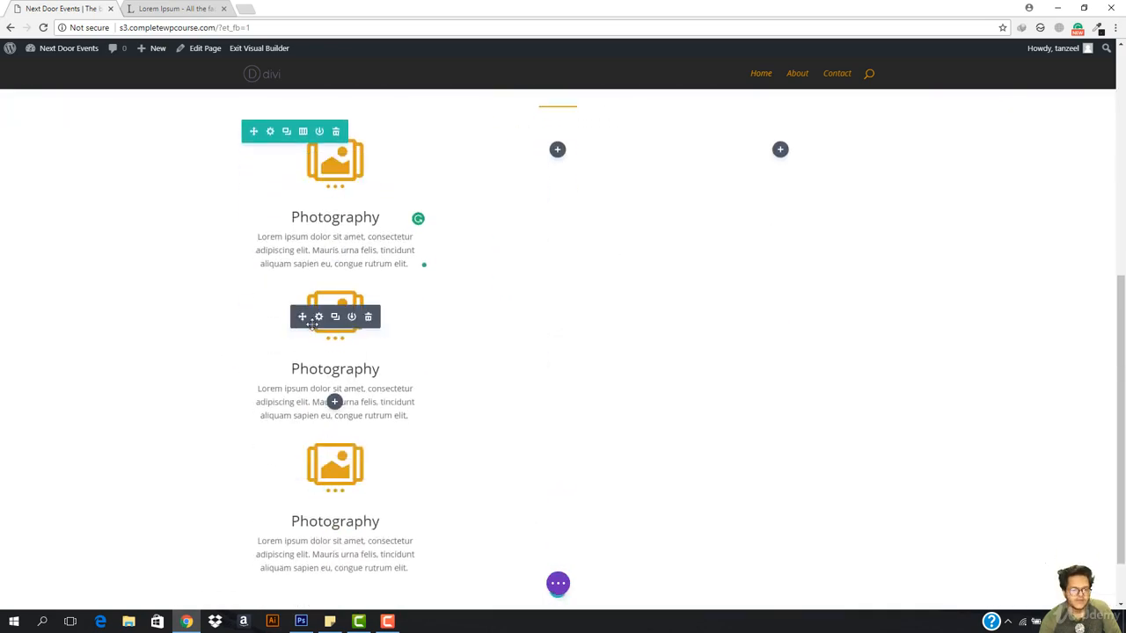
pyautogui.moveTo(302, 318); pyautogui.dragTo(454, 382)
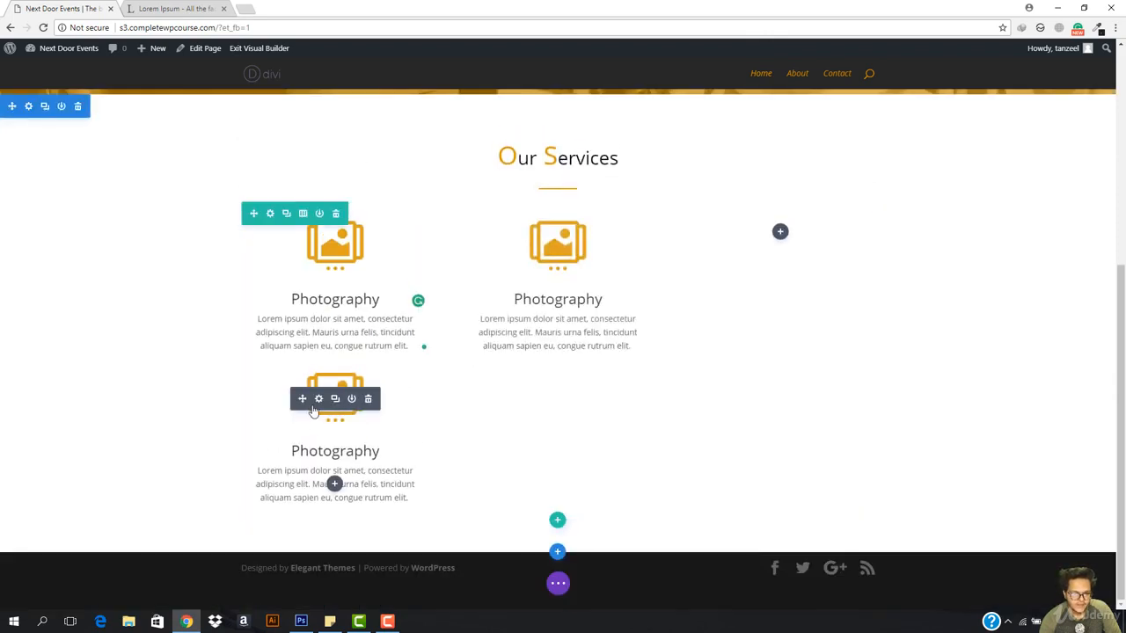
pyautogui.moveTo(302, 398); pyautogui.dragTo(679, 431)
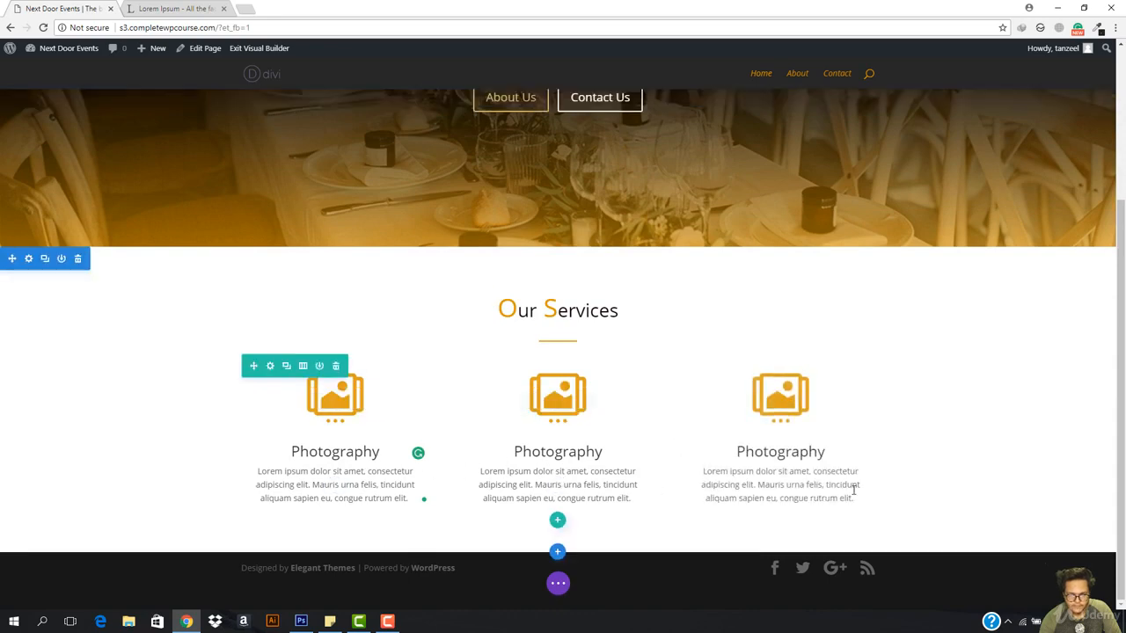
# Retitle the middle column's blurb as "Album Editing"
pyautogui.doubleClick(534, 453)
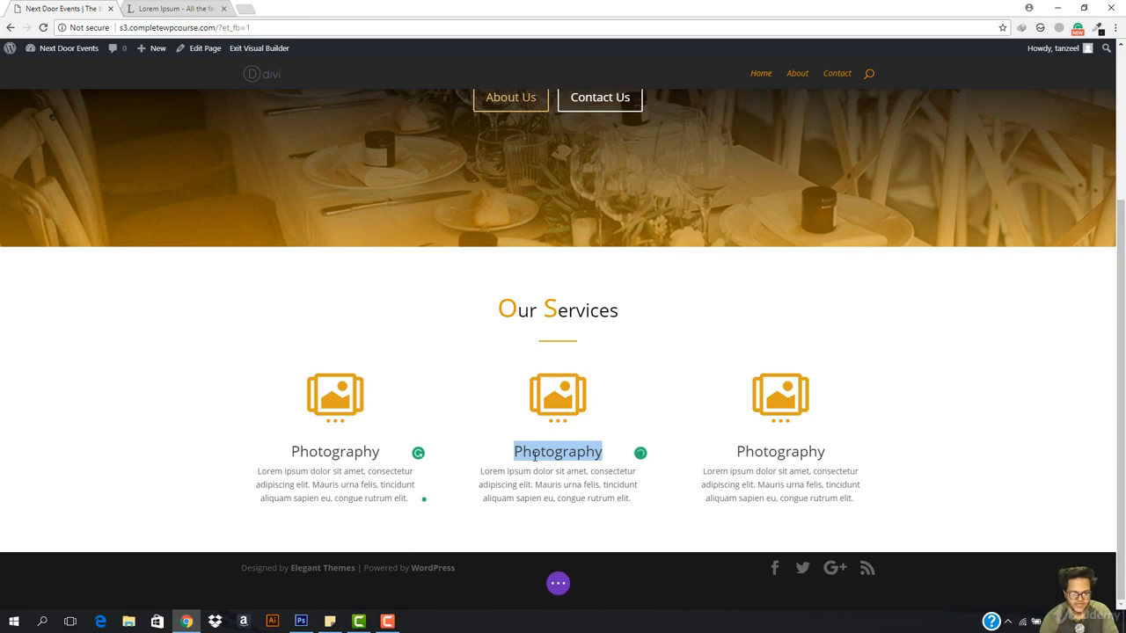
pyautogui.write('Alb')
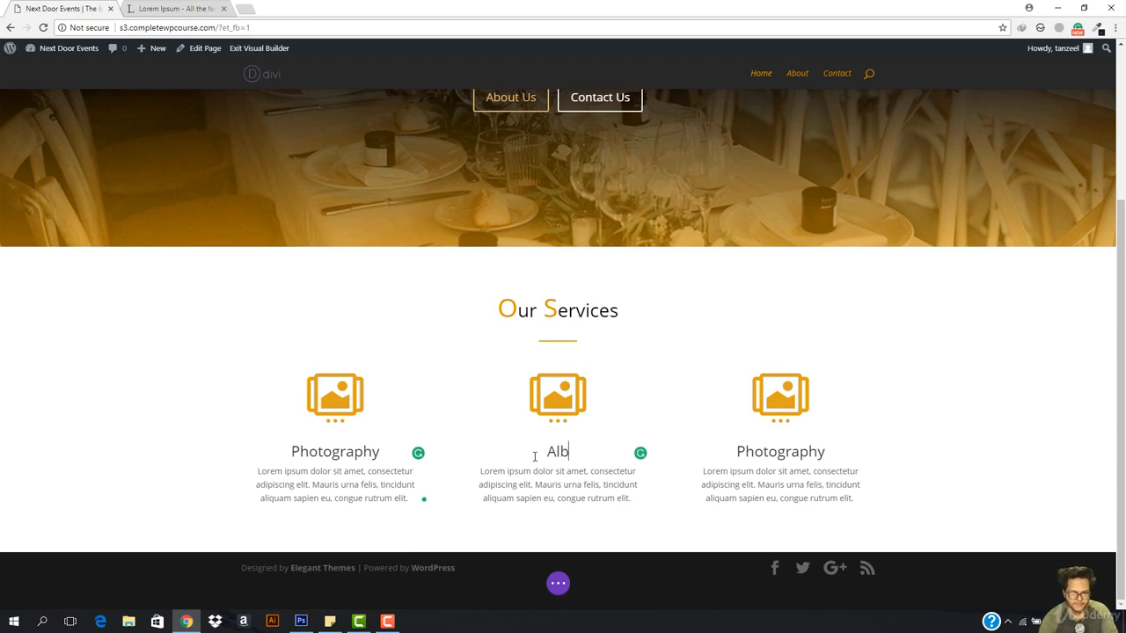
pyautogui.write('um Edit')
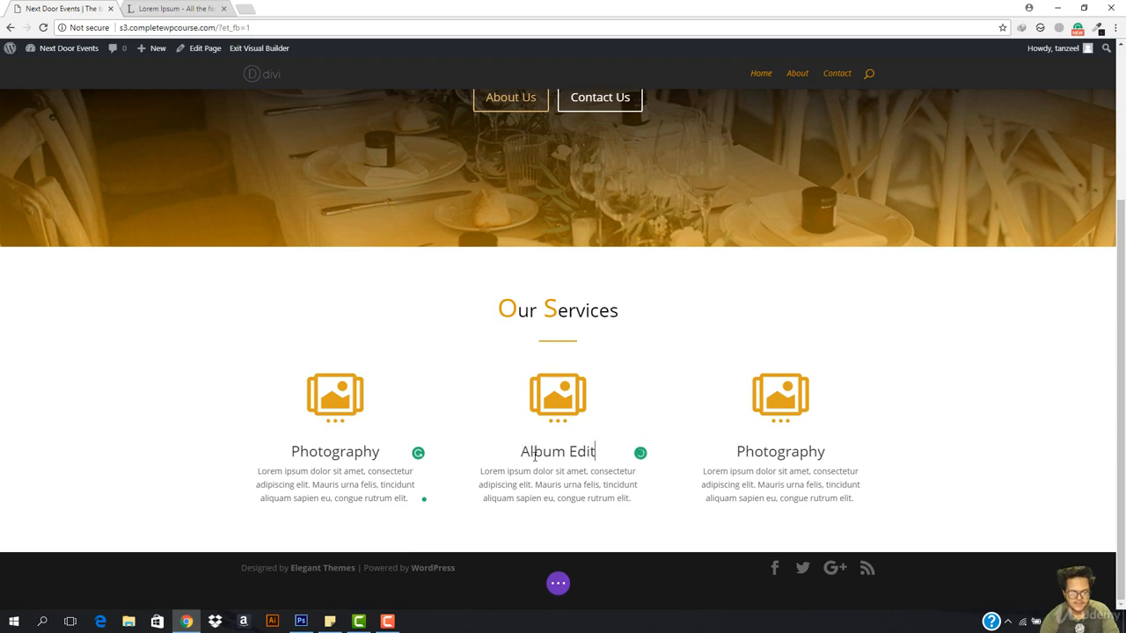
pyautogui.write('ing')
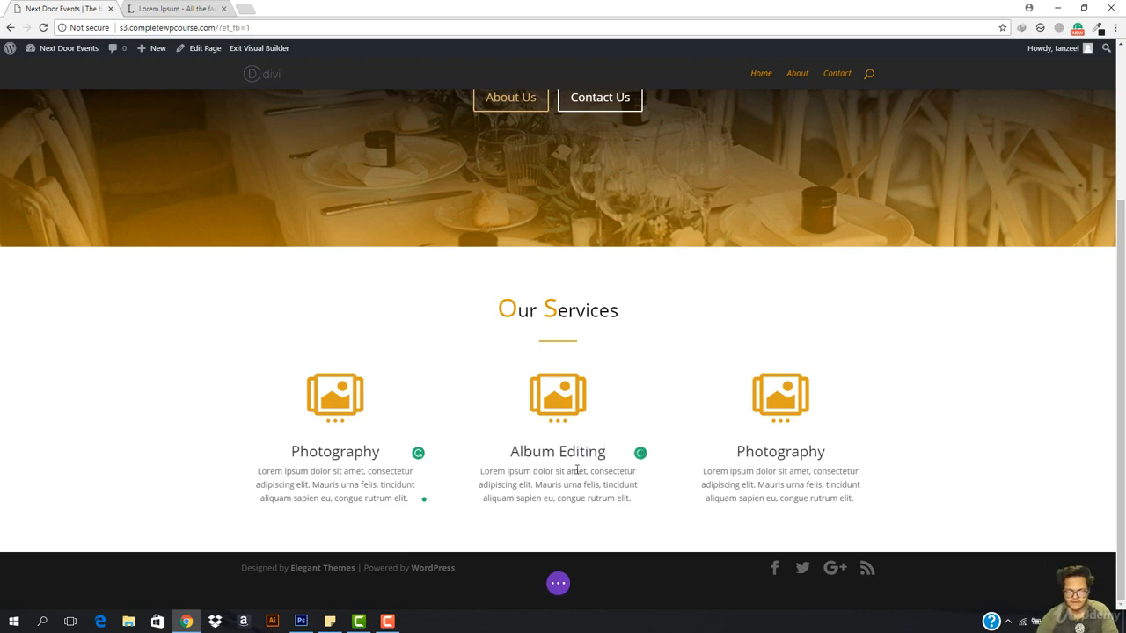
# Retitle the third column's blurb as "Decorations"
pyautogui.doubleClick(766, 471)
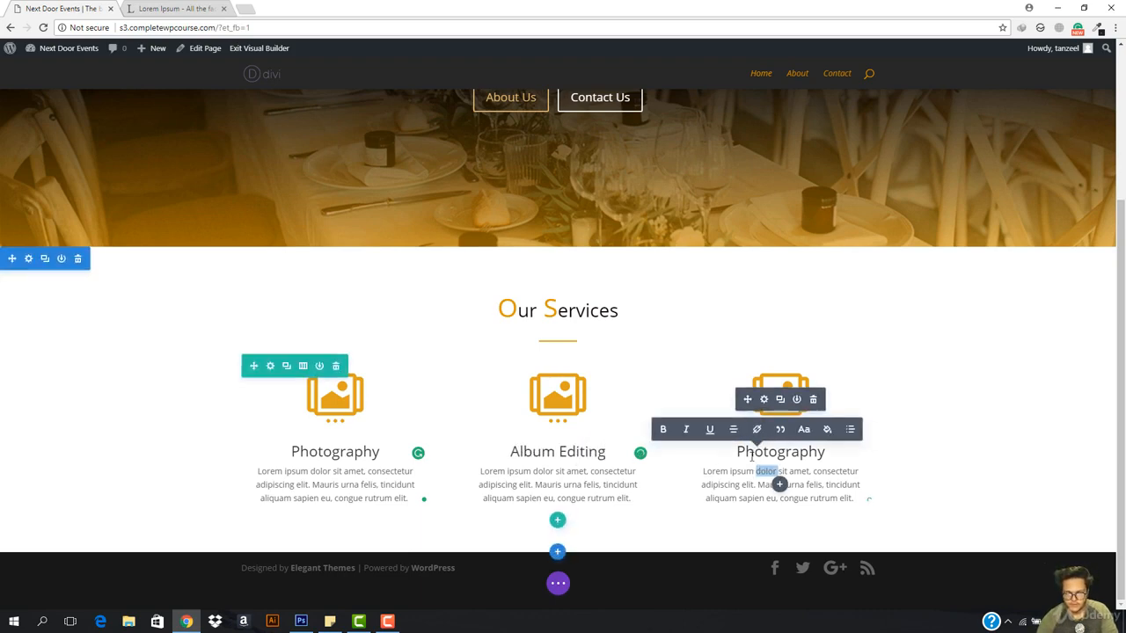
pyautogui.doubleClick(751, 453)
pyautogui.write('Video')
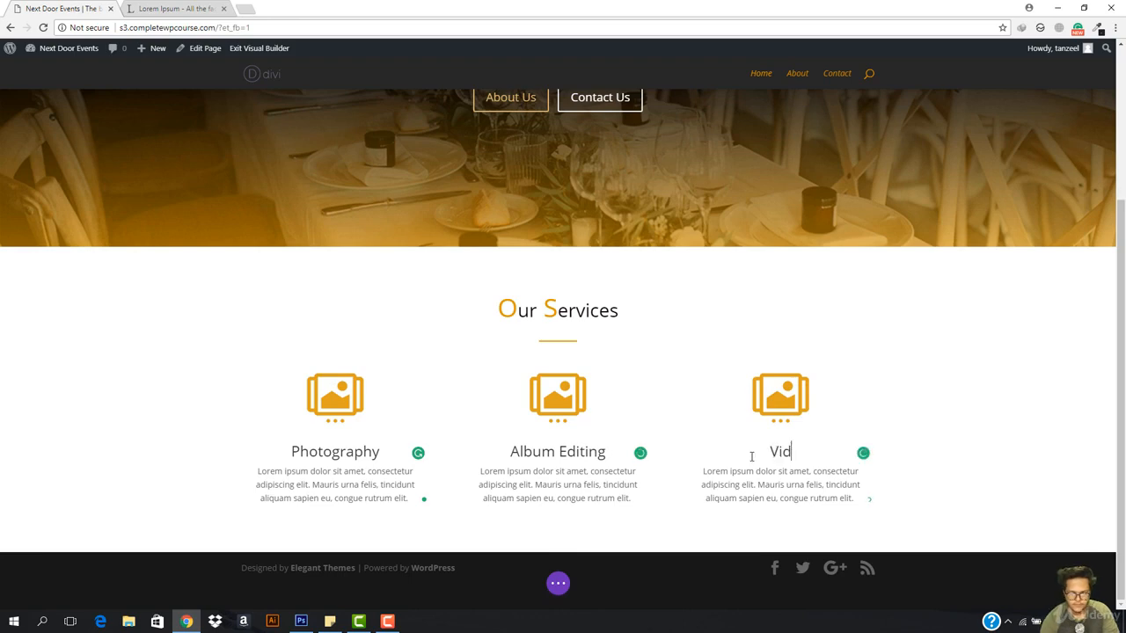
pyautogui.press('BackSpace')
pyautogui.press('BackSpace')
pyautogui.press('BackSpace')
pyautogui.press('BackSpace')
pyautogui.press('BackSpace')
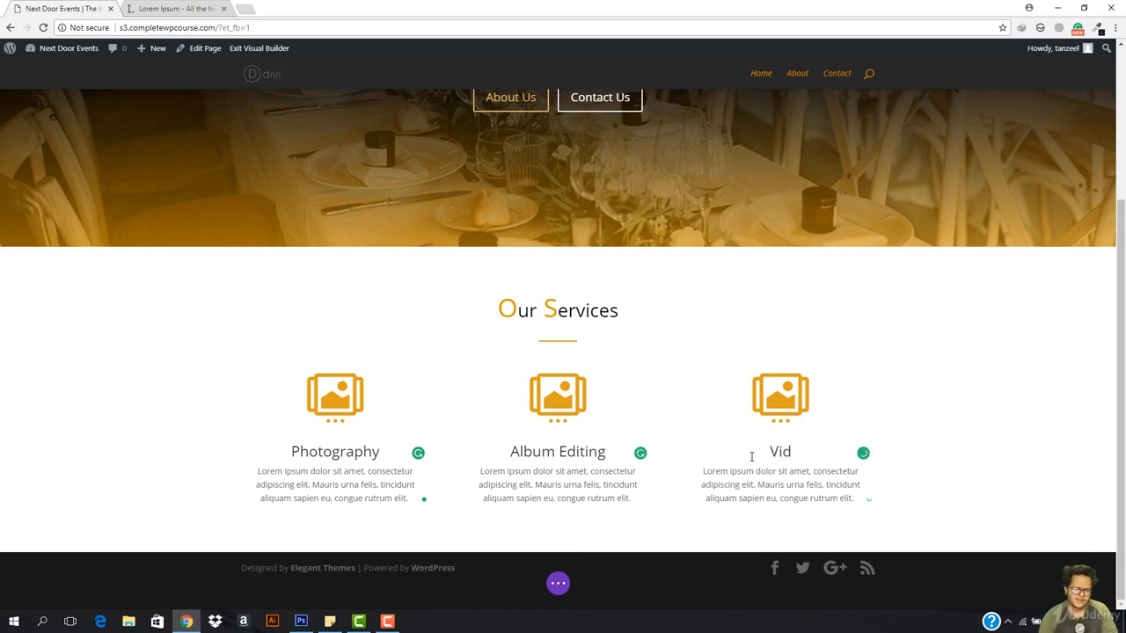
pyautogui.write('Deco')
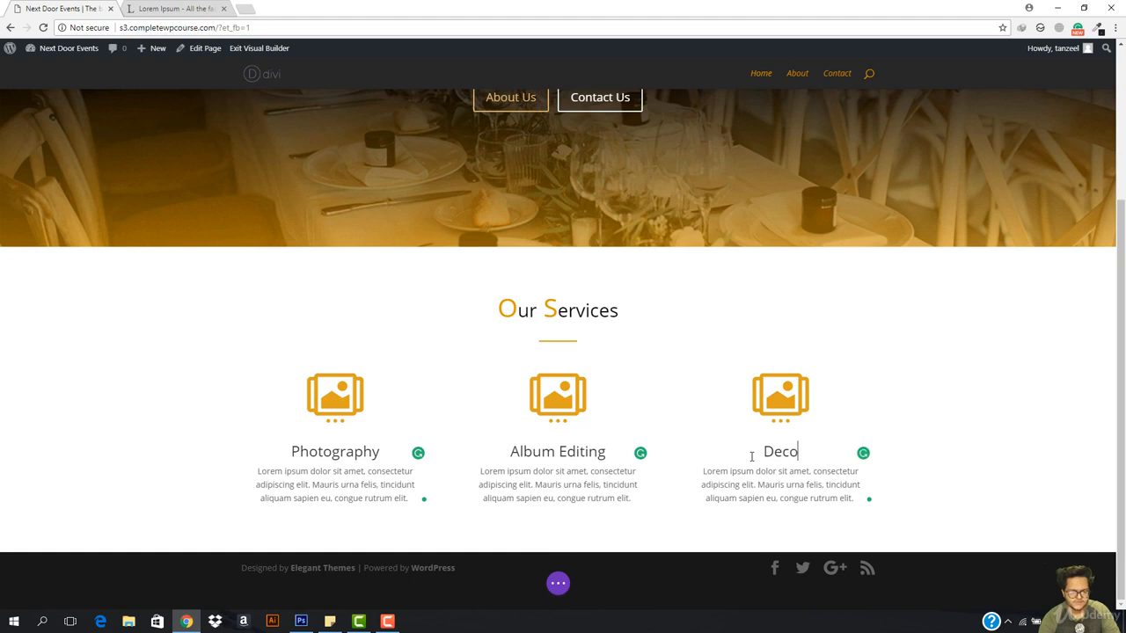
pyautogui.write('rations')
pyautogui.press('BackSpace')
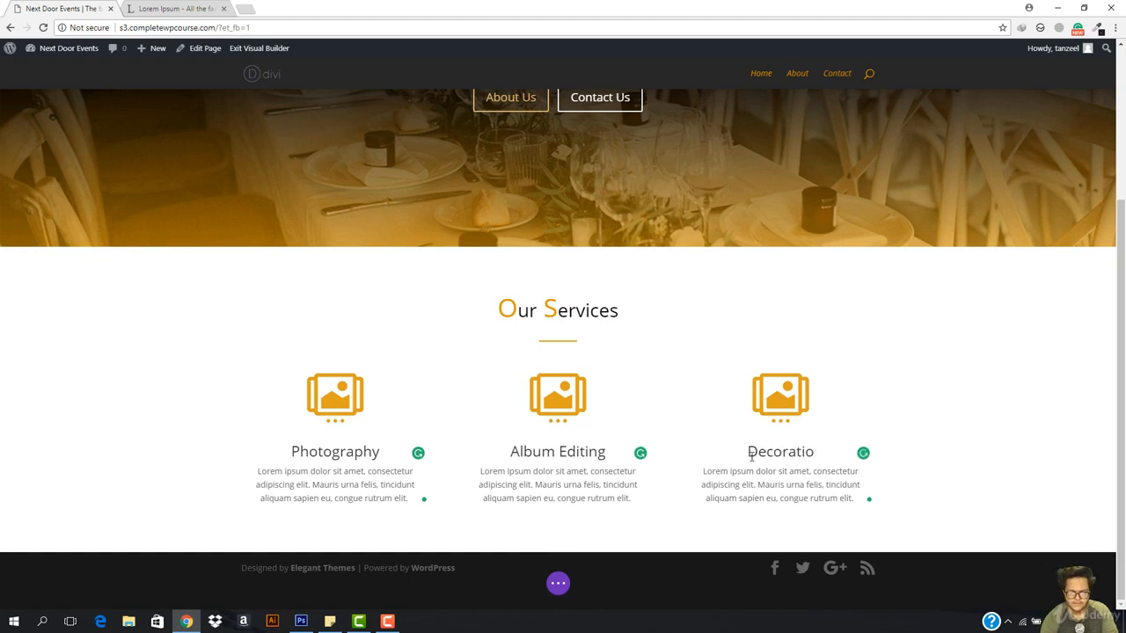
pyautogui.write('ns')
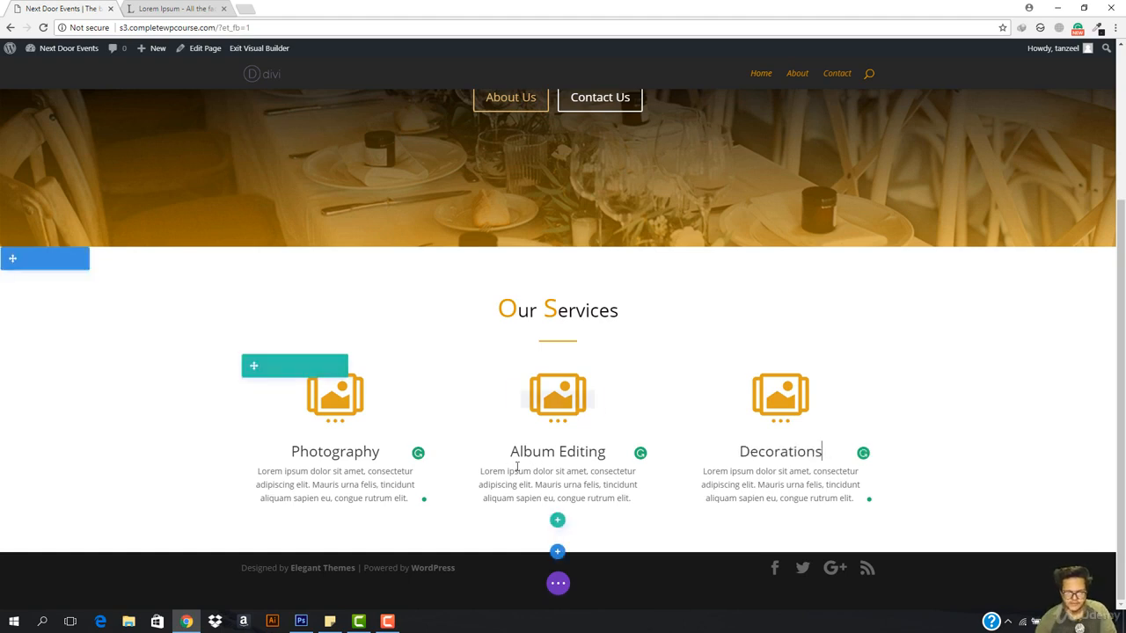
# Replace the middle blurb's title with "Invite Designs"
pyautogui.tripleClick(558, 453)
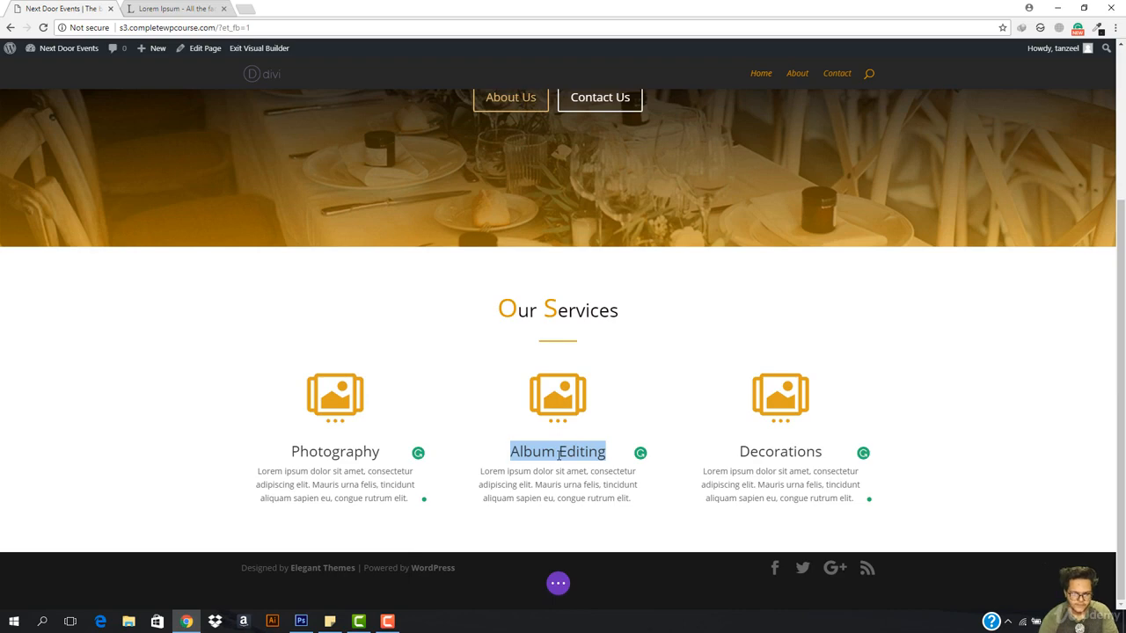
pyautogui.write('Invit')
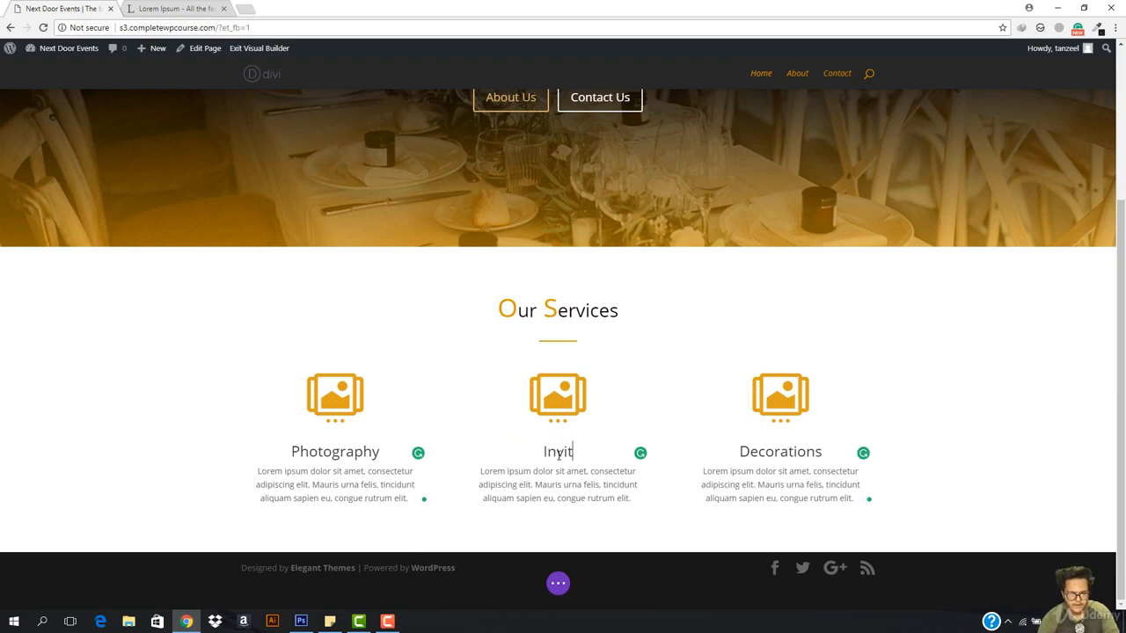
pyautogui.write('e')
pyautogui.press('BackSpace')
pyautogui.press('BackSpace')
pyautogui.press('BackSpace')
pyautogui.press('BackSpace')
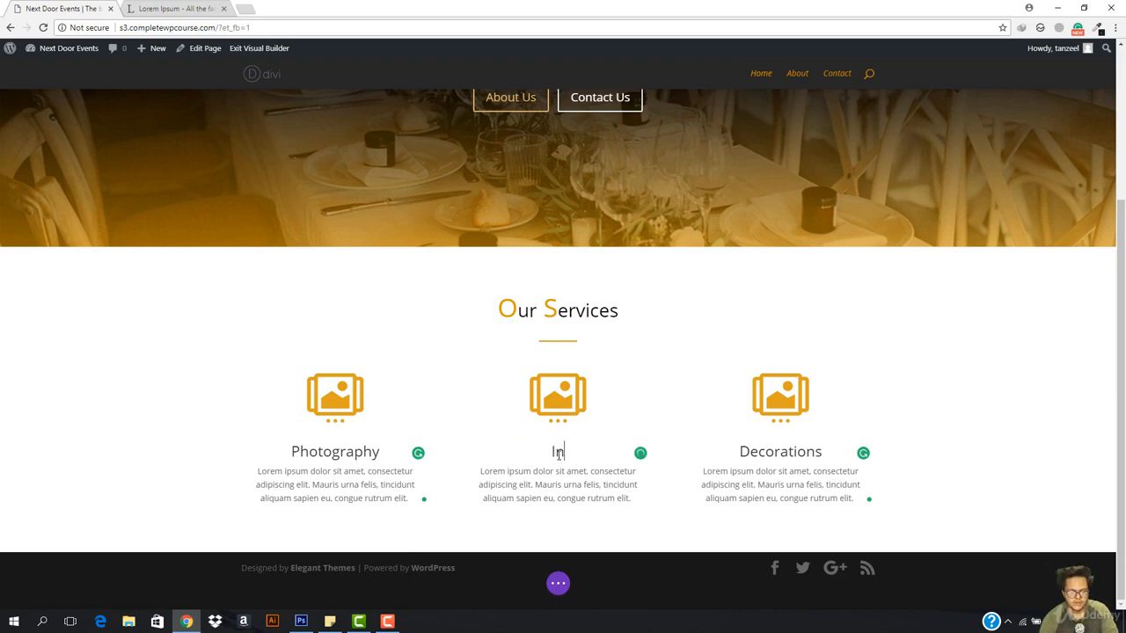
pyautogui.write('ite')
pyautogui.press('BackSpace')
pyautogui.press('BackSpace')
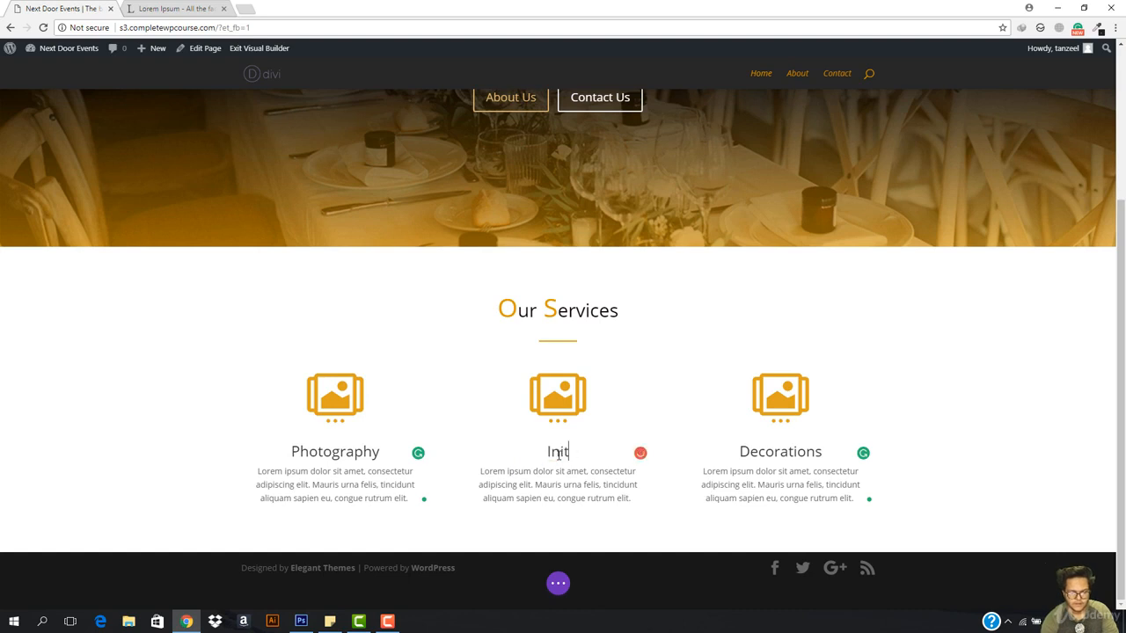
pyautogui.press('BackSpace')
pyautogui.write('vite')
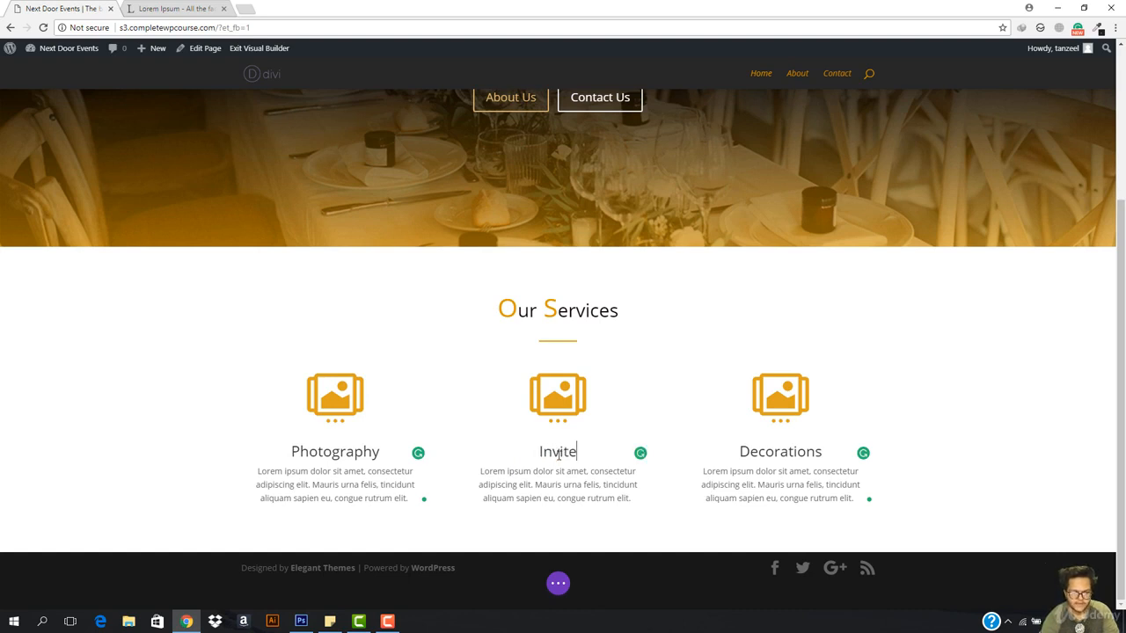
pyautogui.write(' Designs')
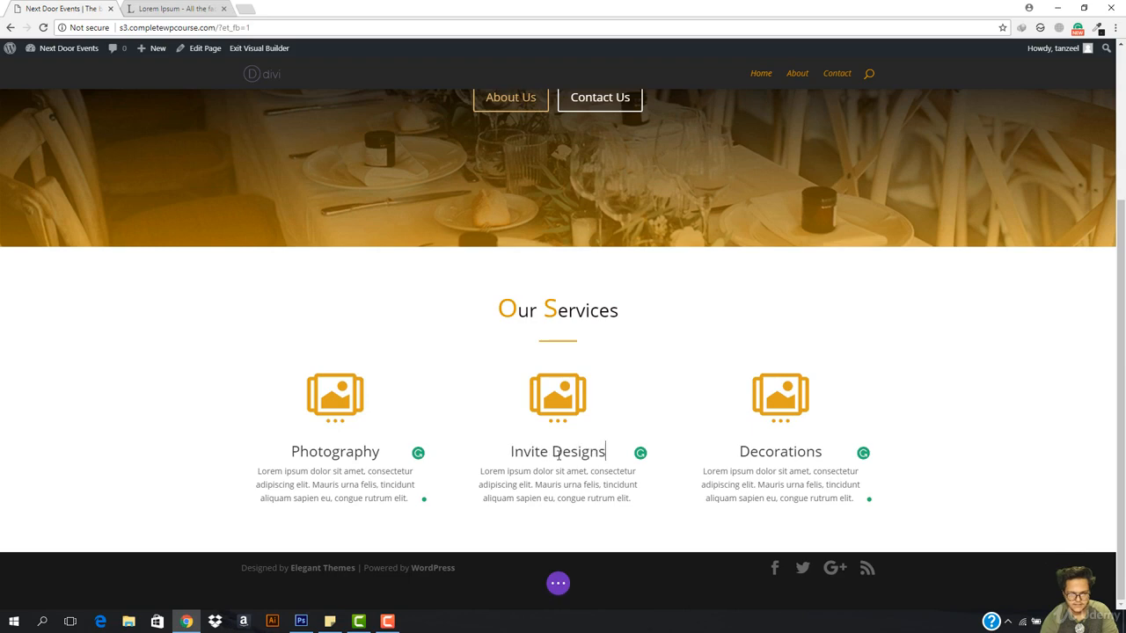
# Change the Invite Designs blurb's icon to the pencil inside a square
pyautogui.click(553, 390)
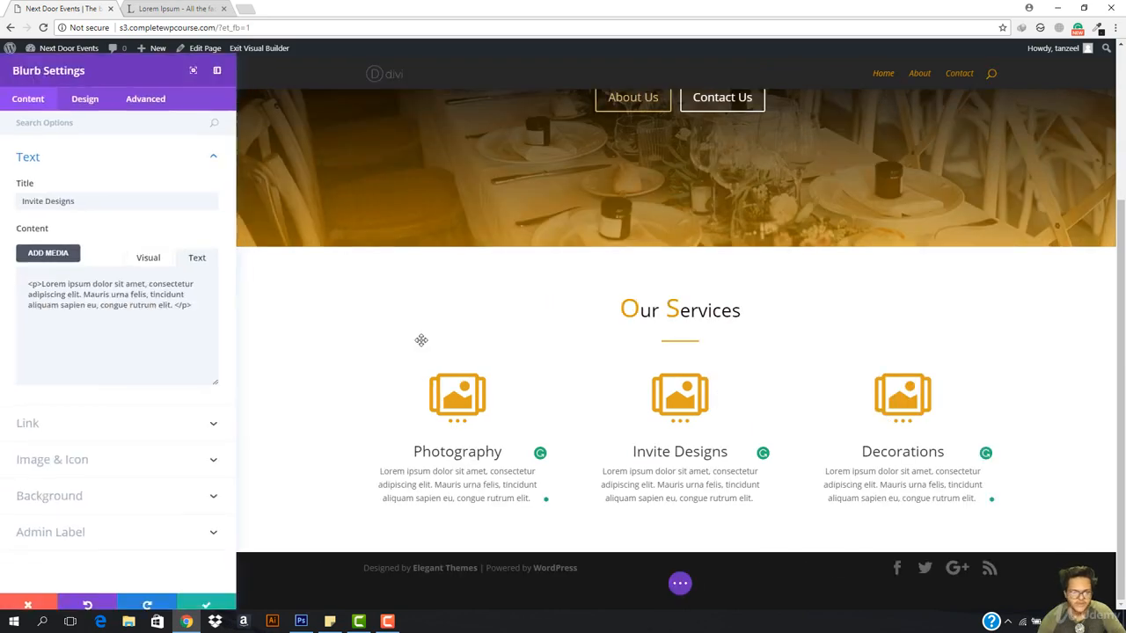
pyautogui.click(86, 104)
pyautogui.click(98, 163)
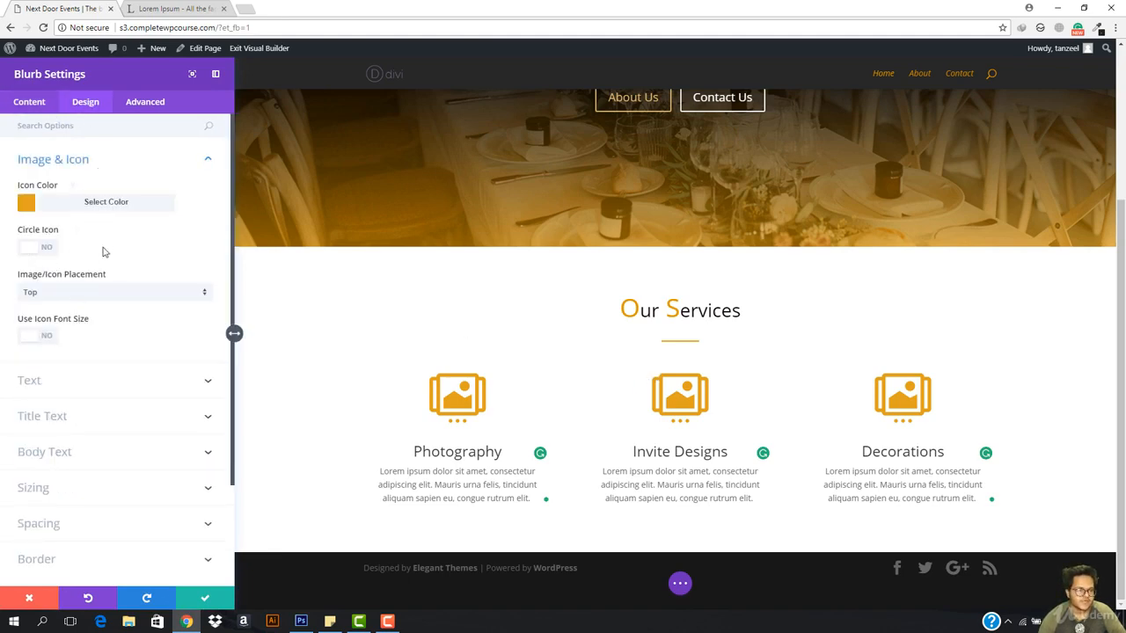
pyautogui.click(27, 102)
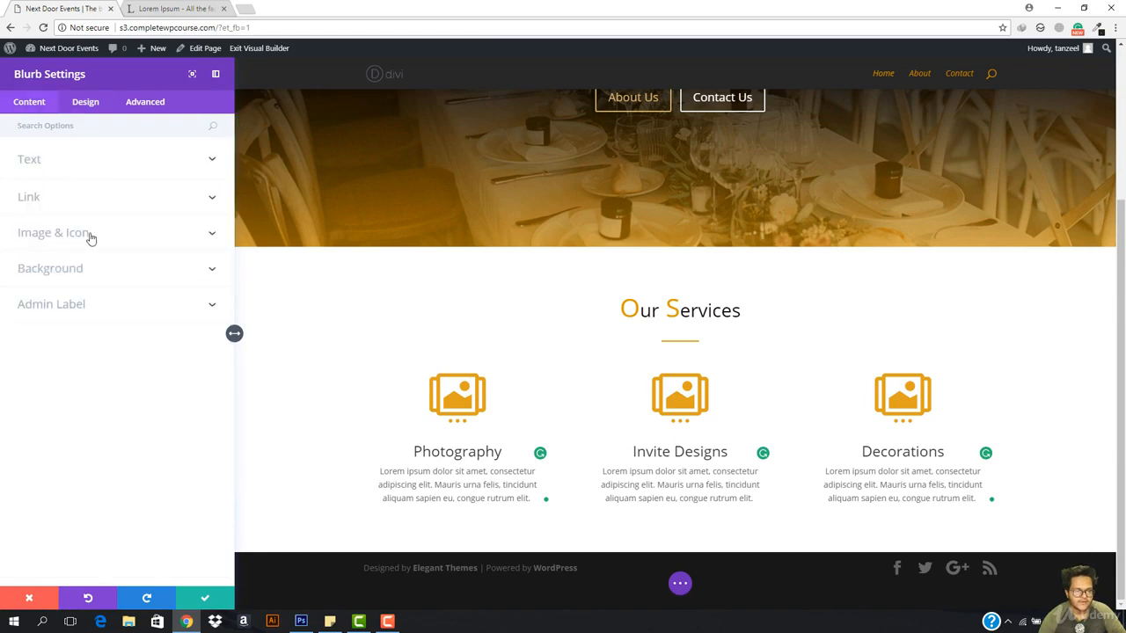
pyautogui.click(90, 236)
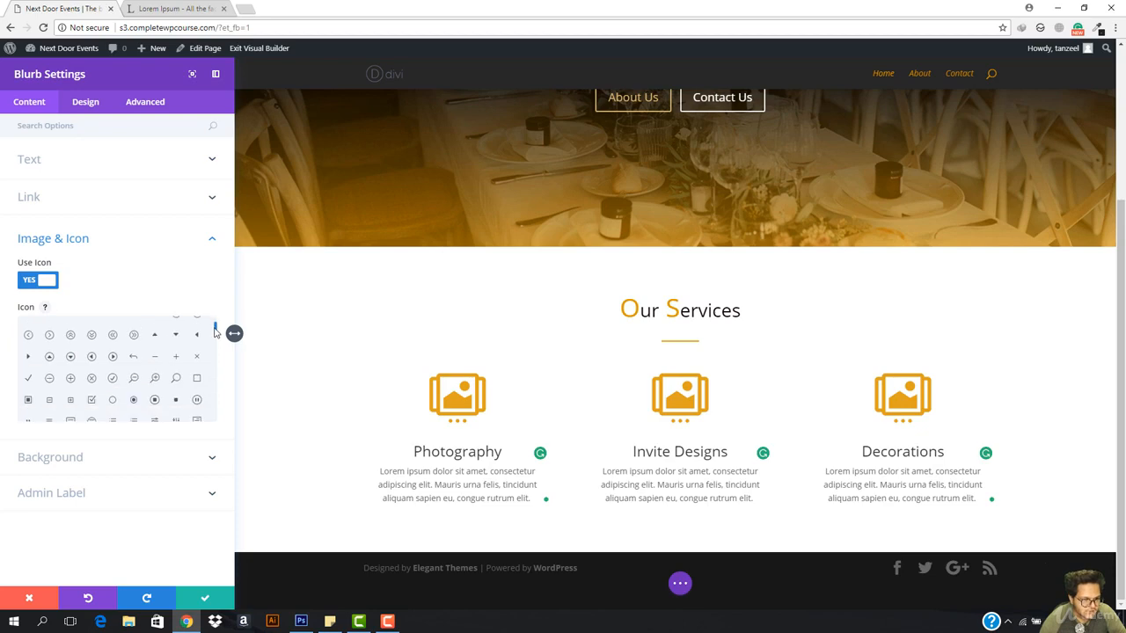
pyautogui.scroll(-2, 214, 327)
pyautogui.moveTo(213, 327); pyautogui.dragTo(214, 339)
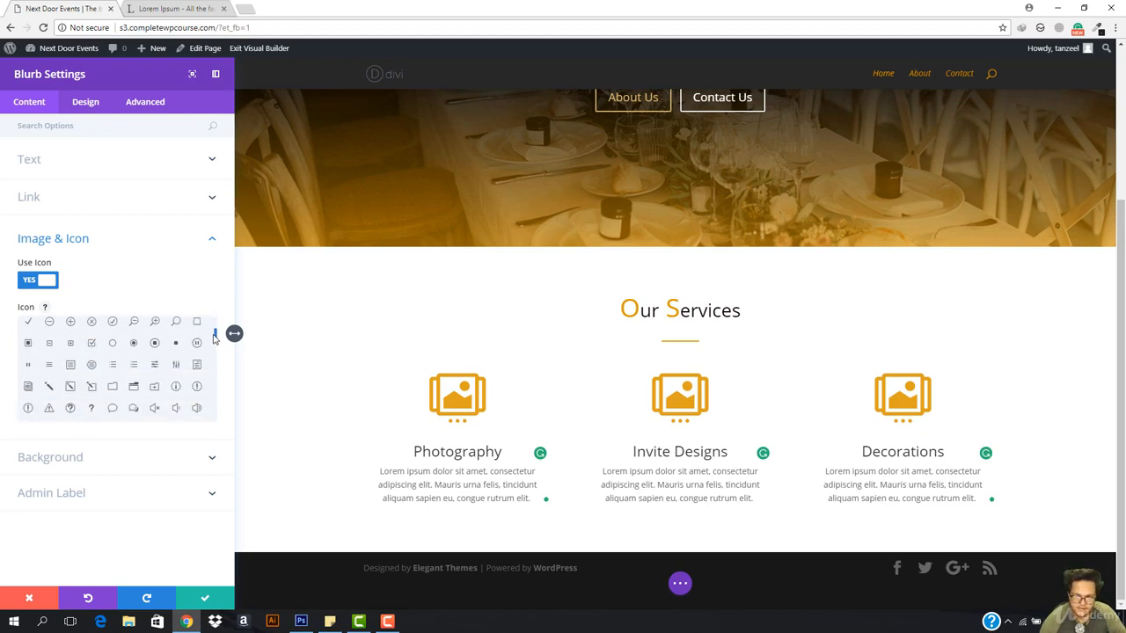
pyautogui.moveTo(214, 338); pyautogui.dragTo(0, 349)
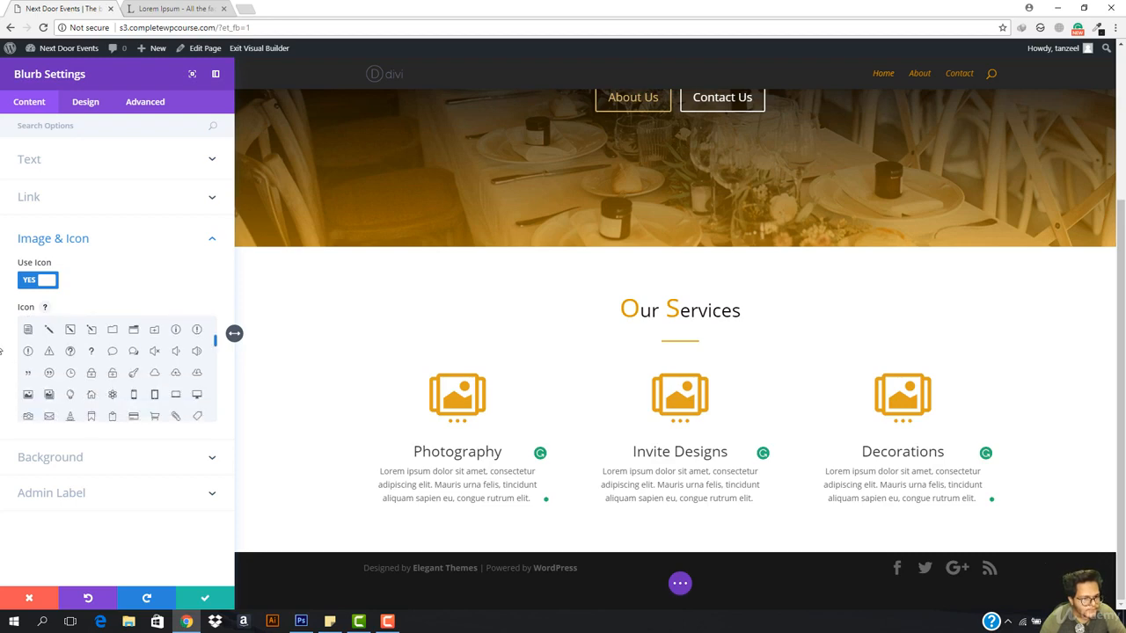
pyautogui.click(70, 330)
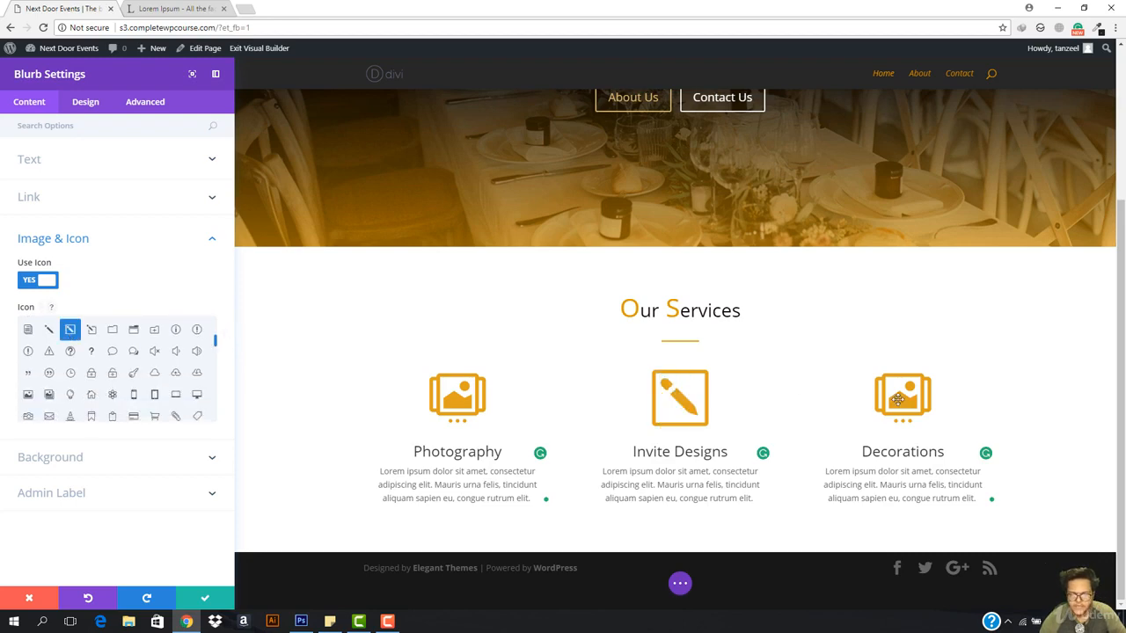
# Browse the icon choices and change the Photography blurb's icon to the camera
pyautogui.doubleClick(909, 393)
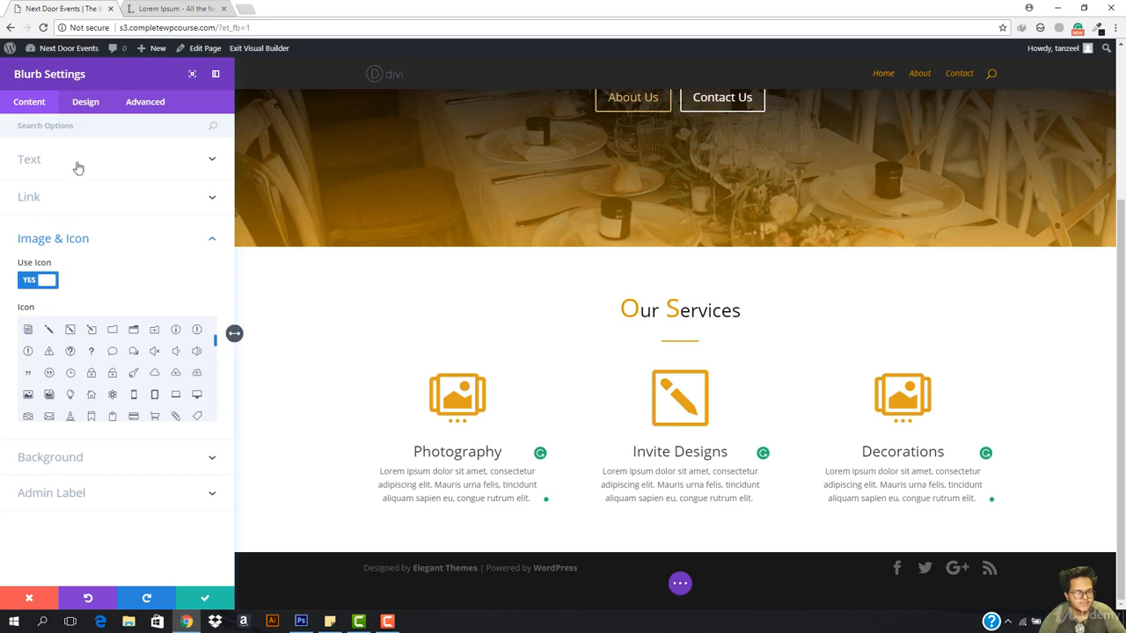
pyautogui.click(51, 160)
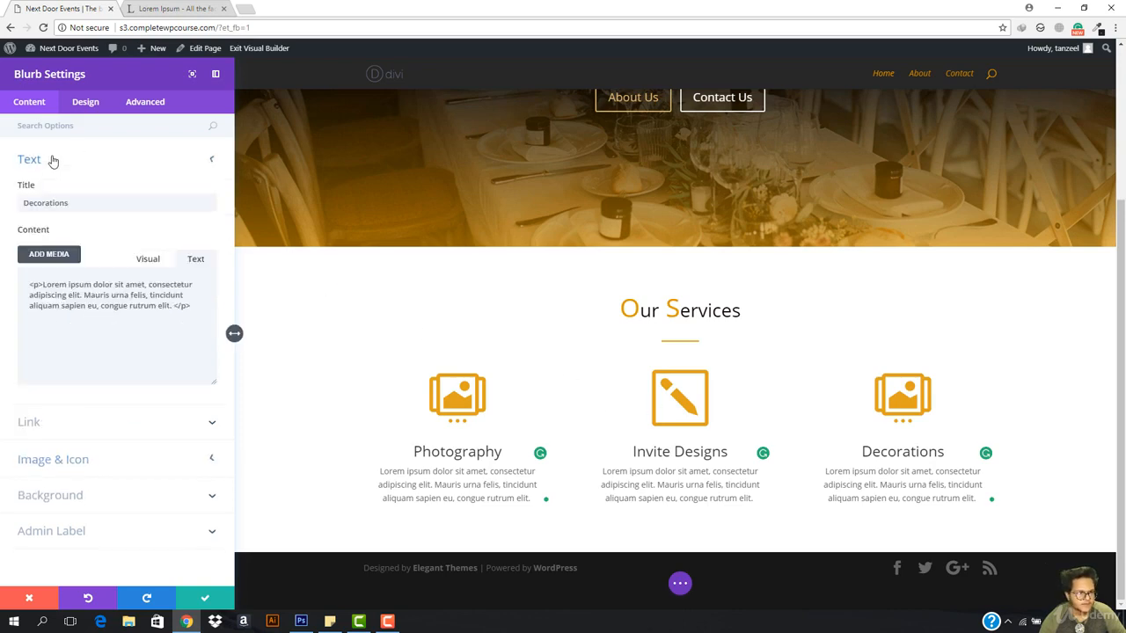
pyautogui.click(51, 160)
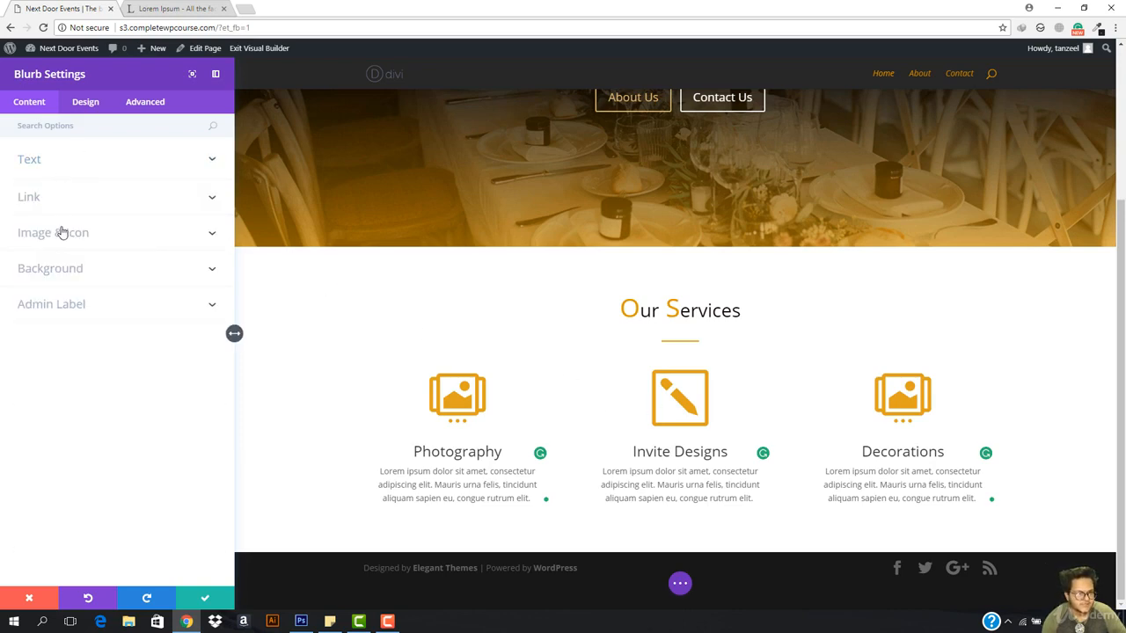
pyautogui.click(62, 233)
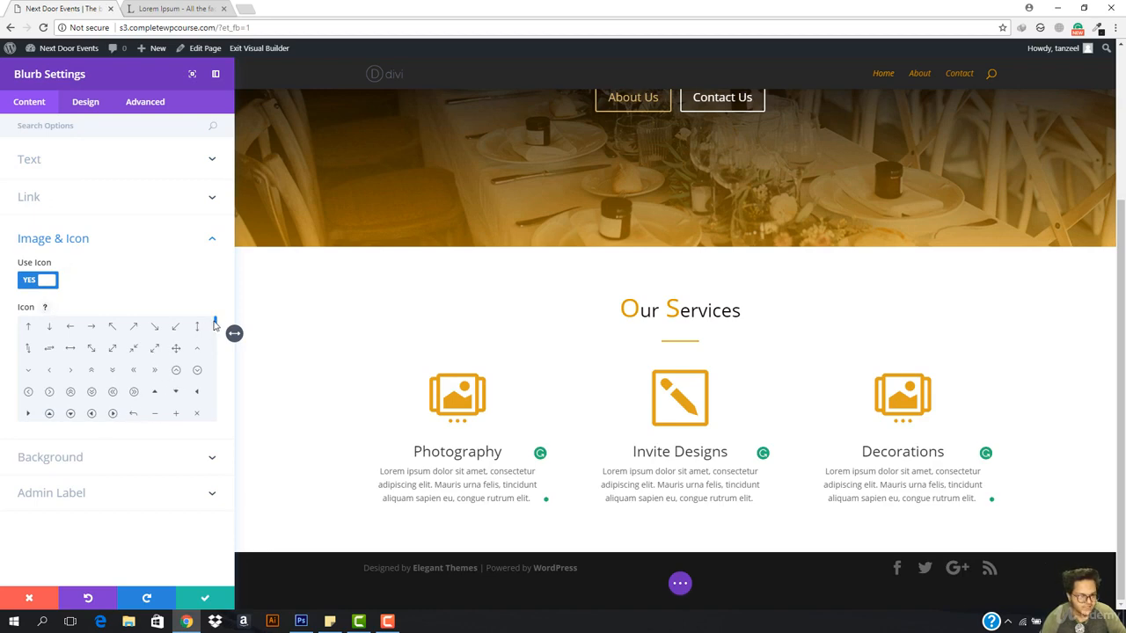
pyautogui.moveTo(215, 324); pyautogui.dragTo(217, 346)
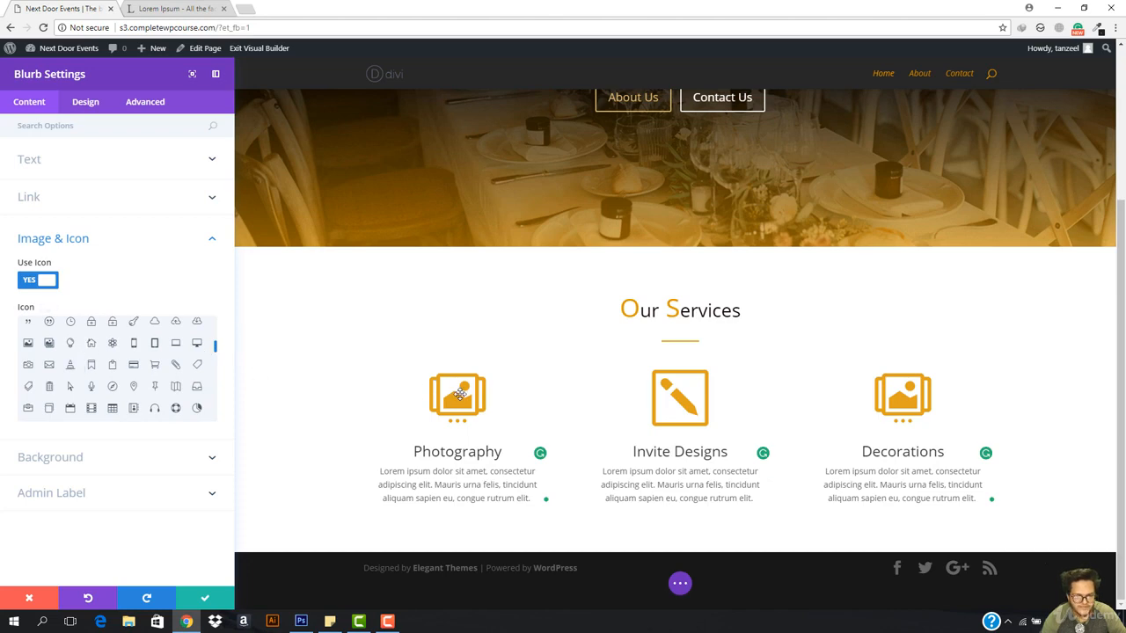
pyautogui.click(29, 367)
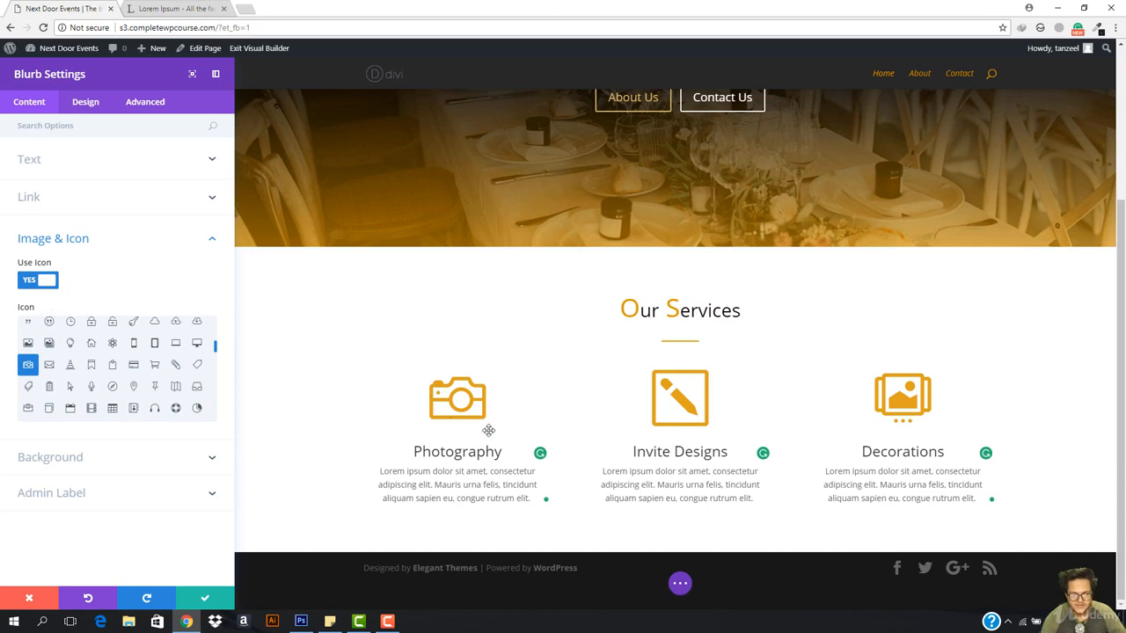
# Change the Decorations blurb's icon to the atom symbol and save the blurb settings
pyautogui.click(906, 402)
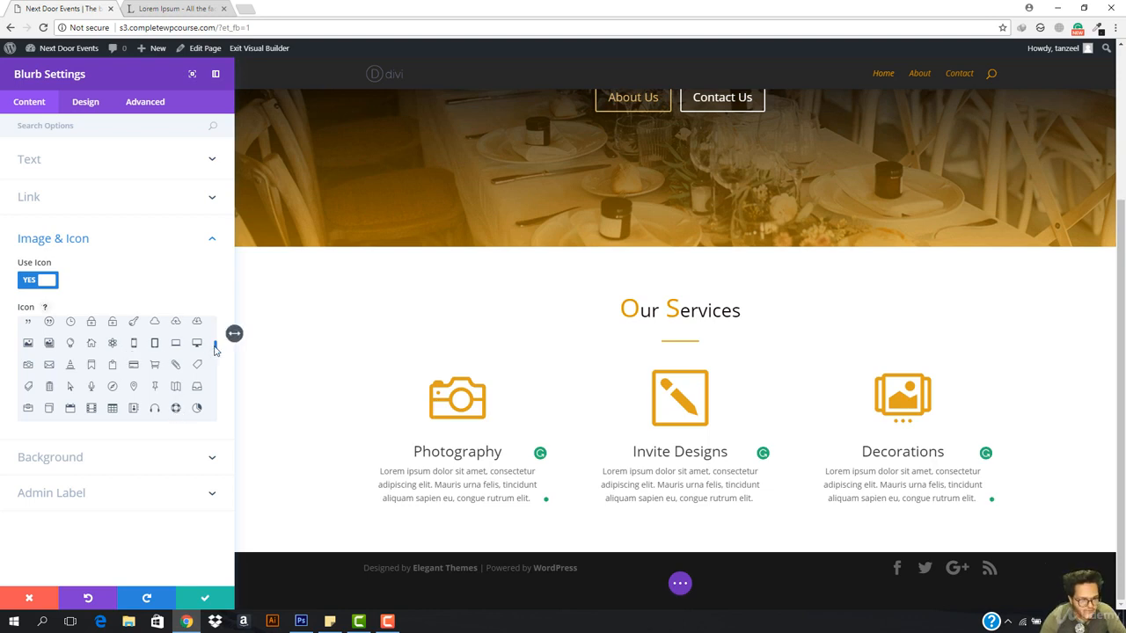
pyautogui.moveTo(216, 350); pyautogui.dragTo(217, 352)
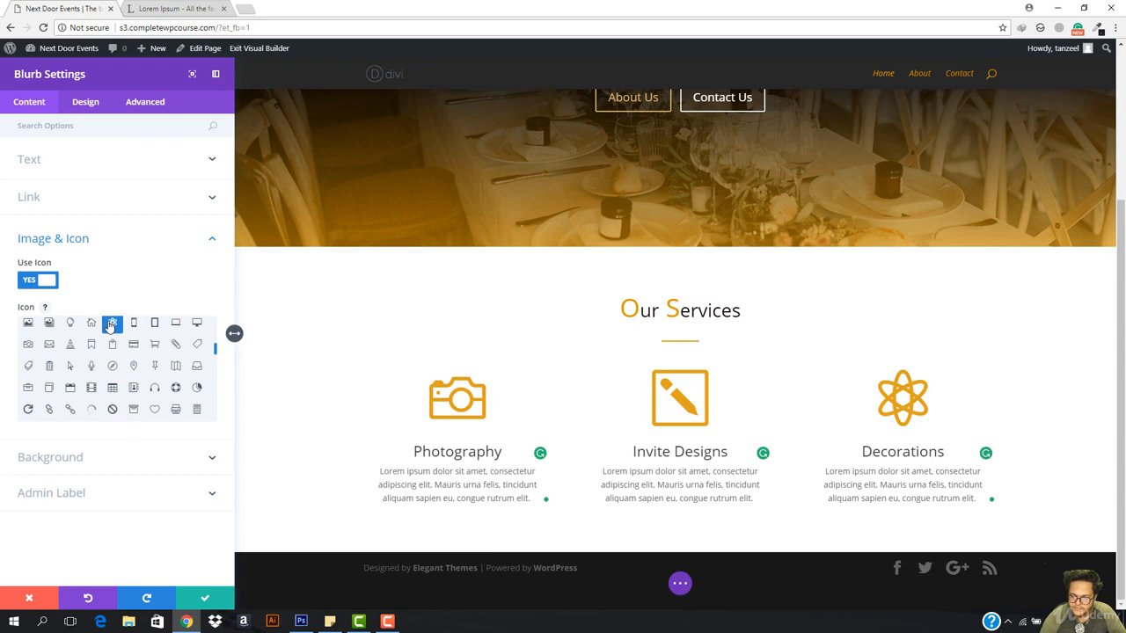
pyautogui.click(211, 598)
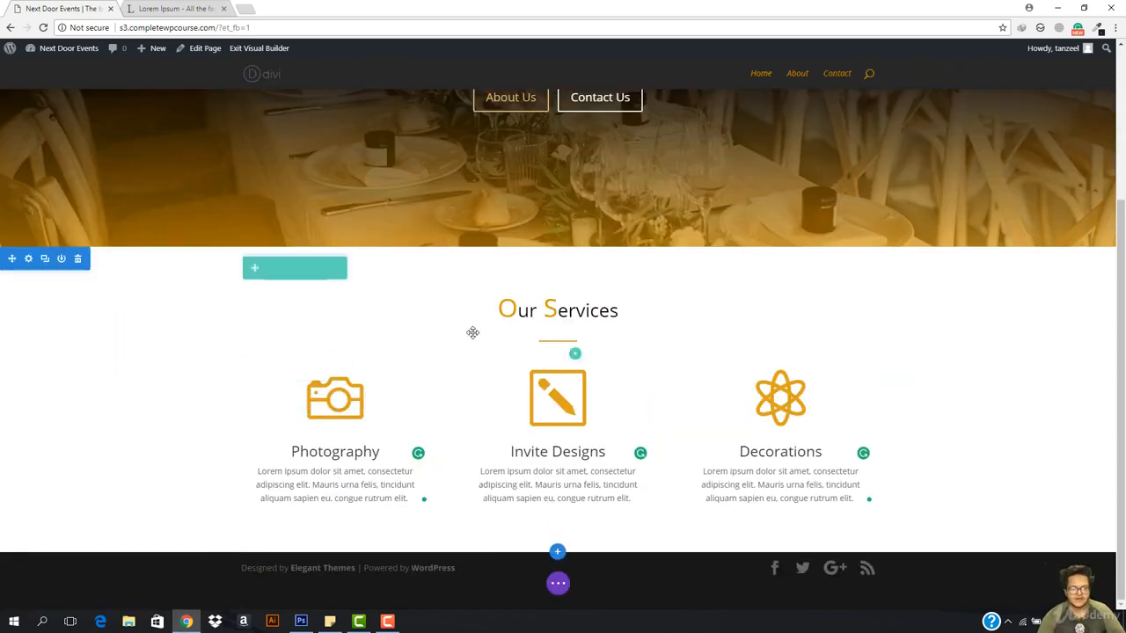
pyautogui.scroll(3, 480, 334)
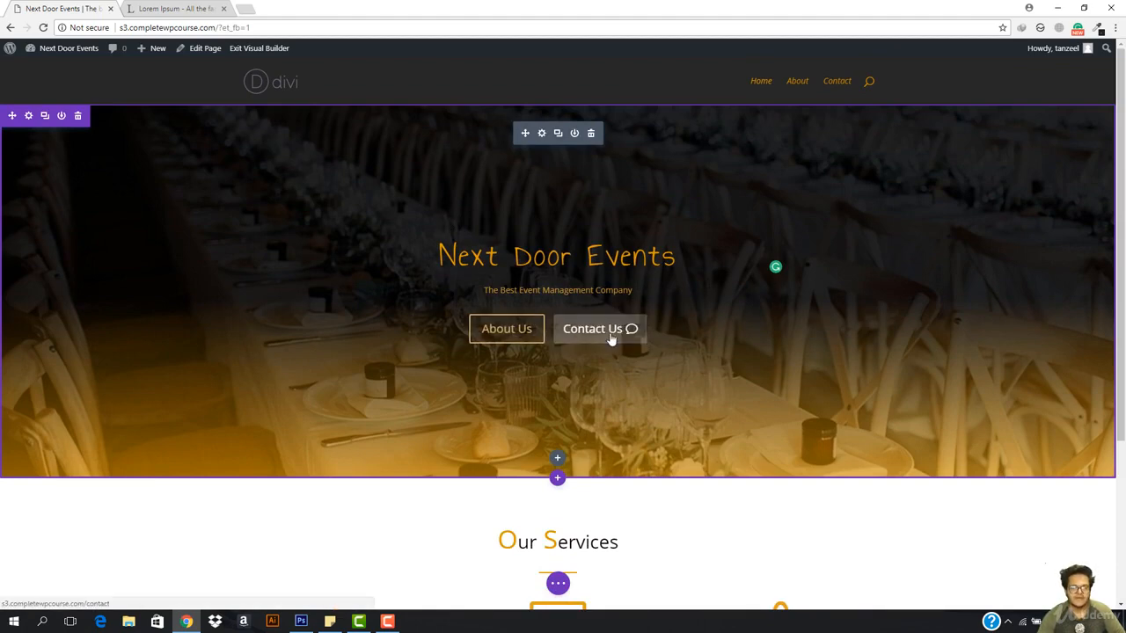
pyautogui.scroll(-3, 611, 339)
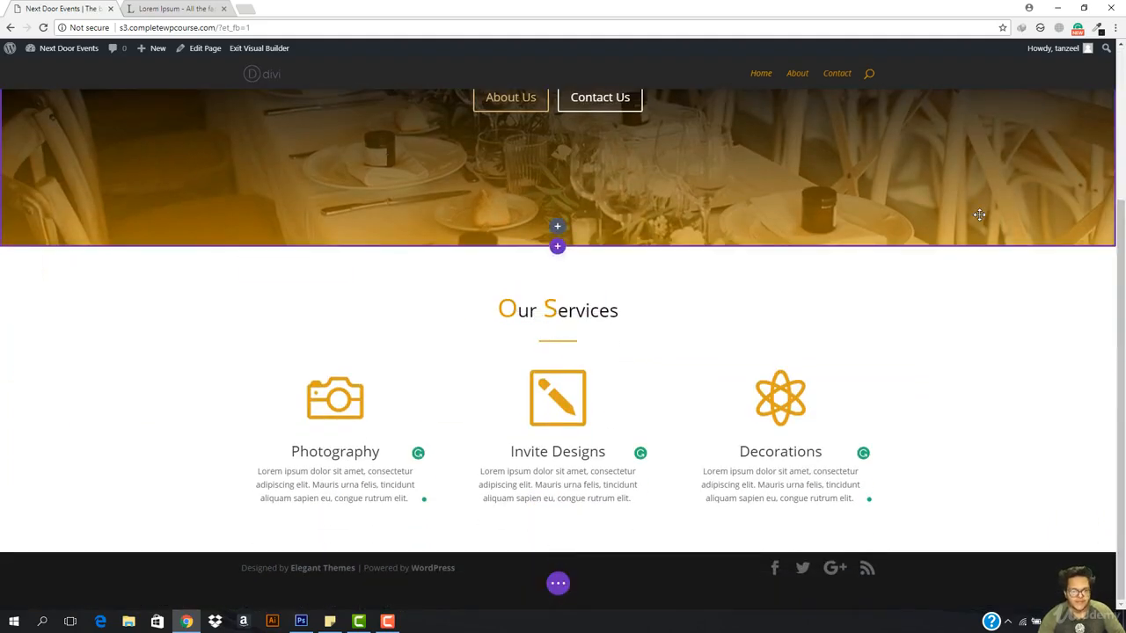
pyautogui.scroll(3, 1072, 334)
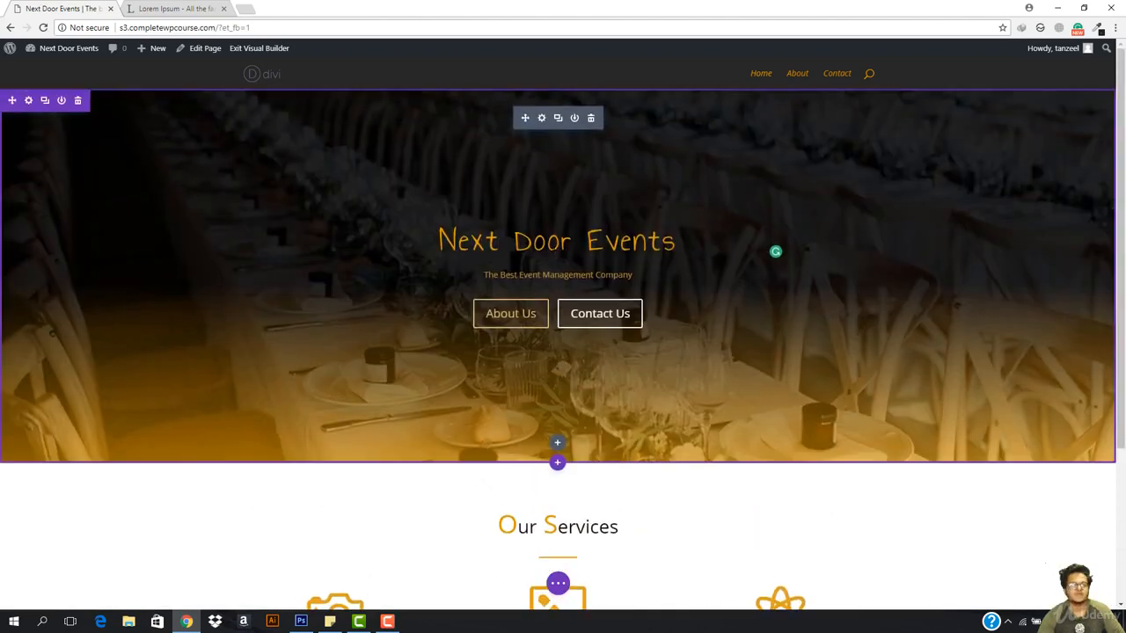
pyautogui.scroll(1, 297, 340)
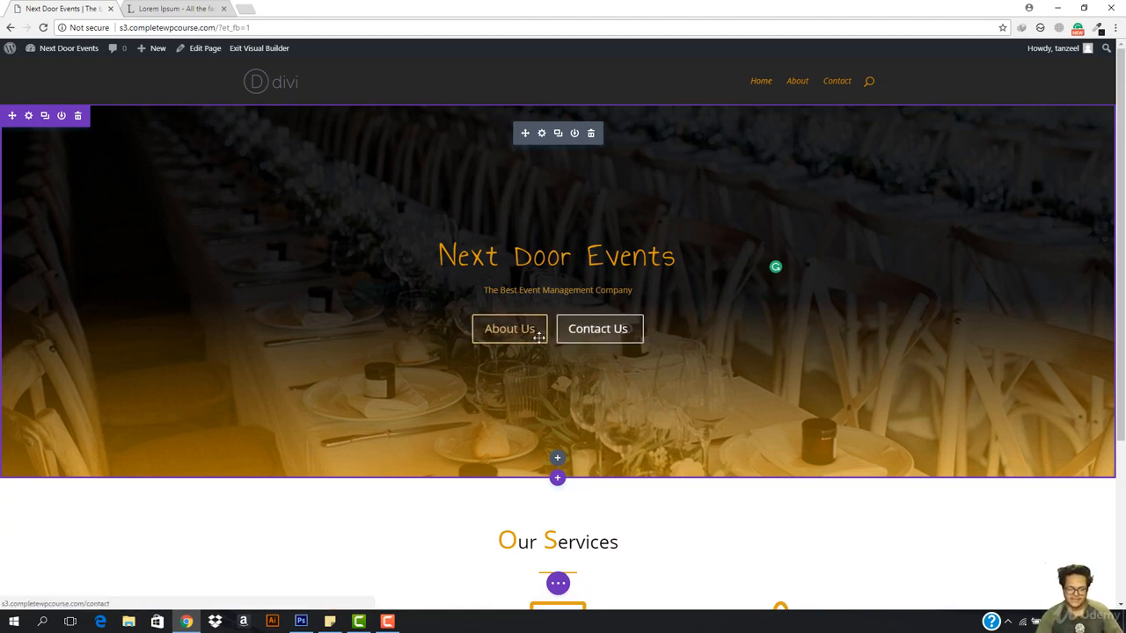
# Duplicate the three-column row of service blurbs to create a second row beneath it
pyautogui.scroll(-3, 519, 339)
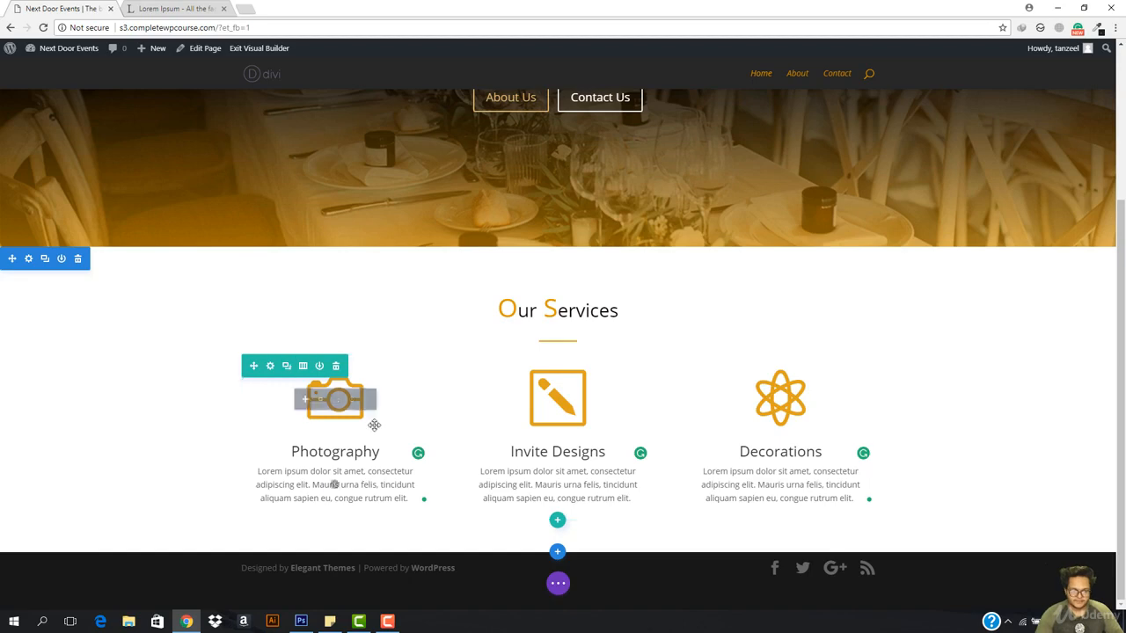
pyautogui.click(286, 366)
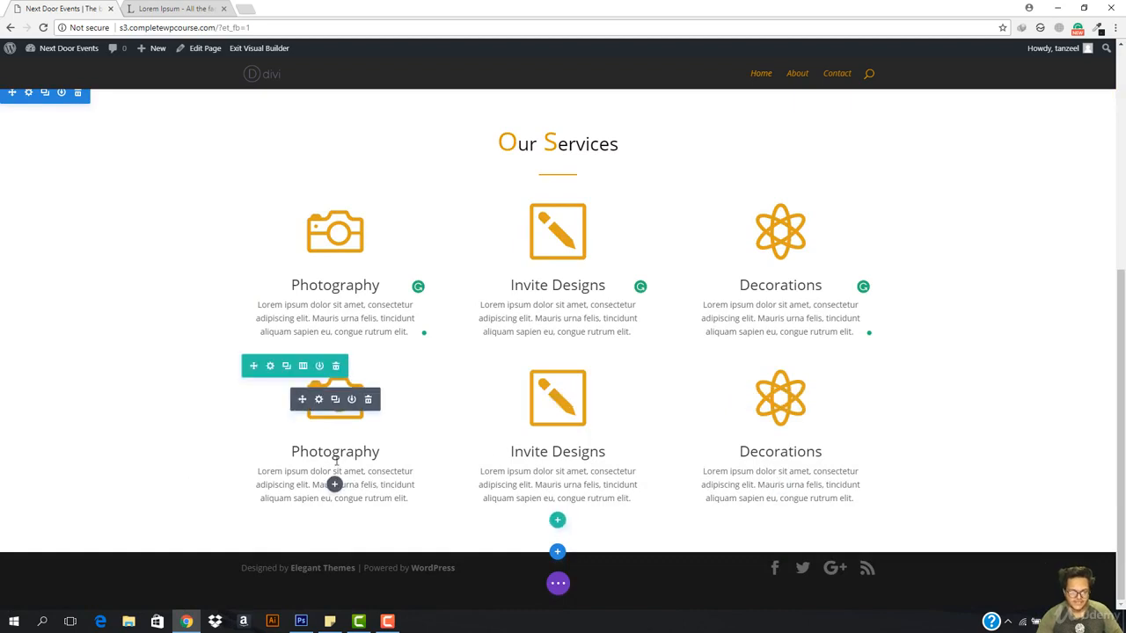
pyautogui.click(318, 400)
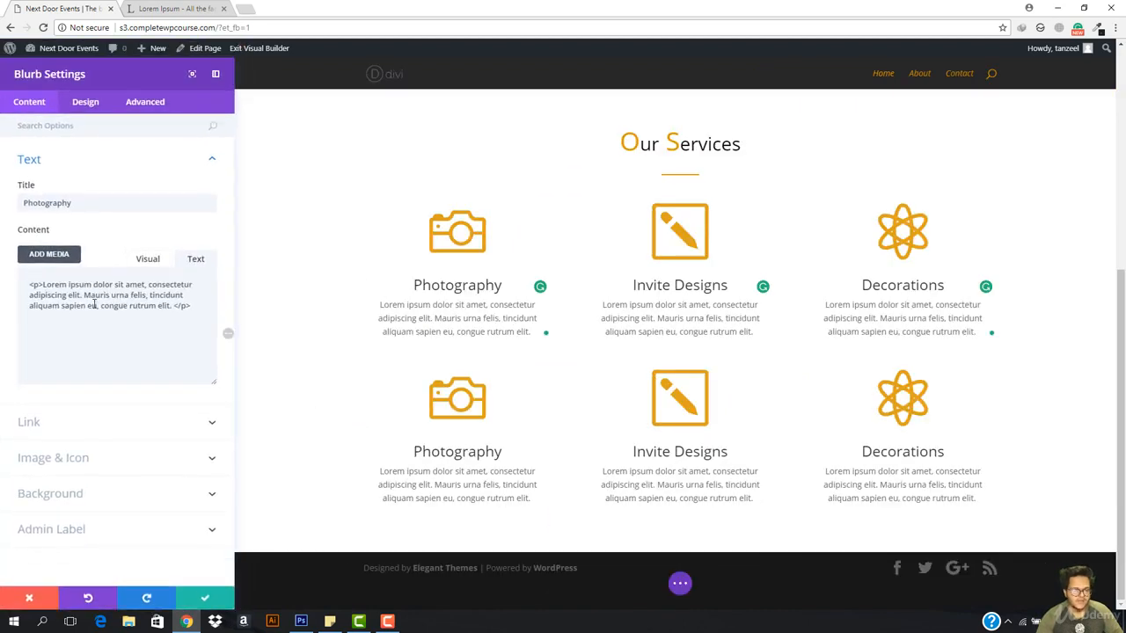
pyautogui.doubleClick(99, 207)
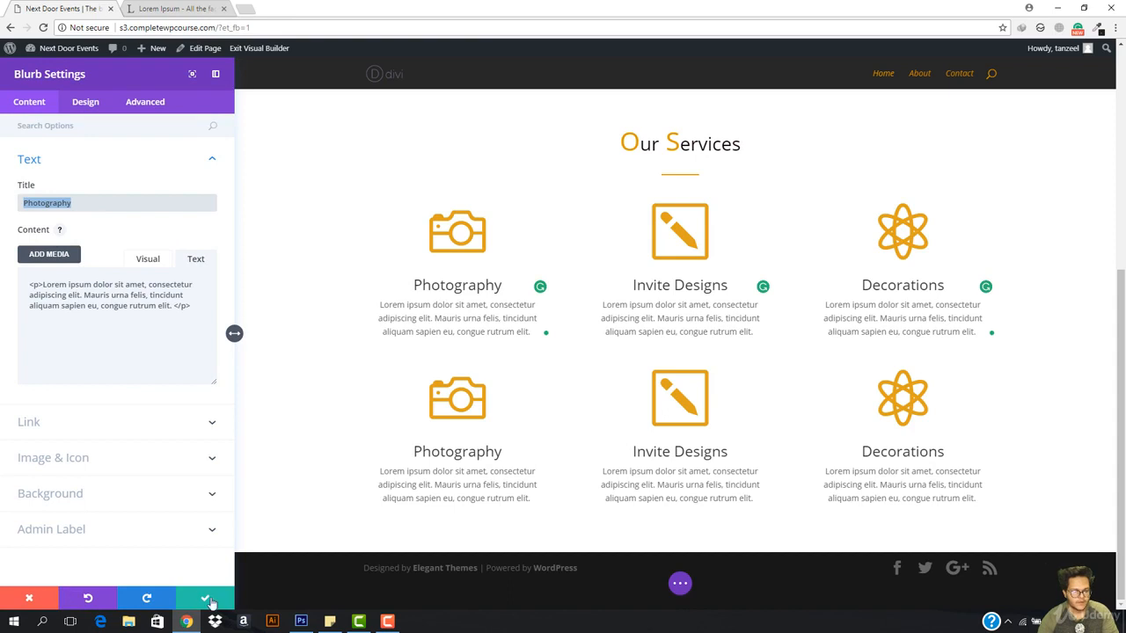
pyautogui.click(42, 602)
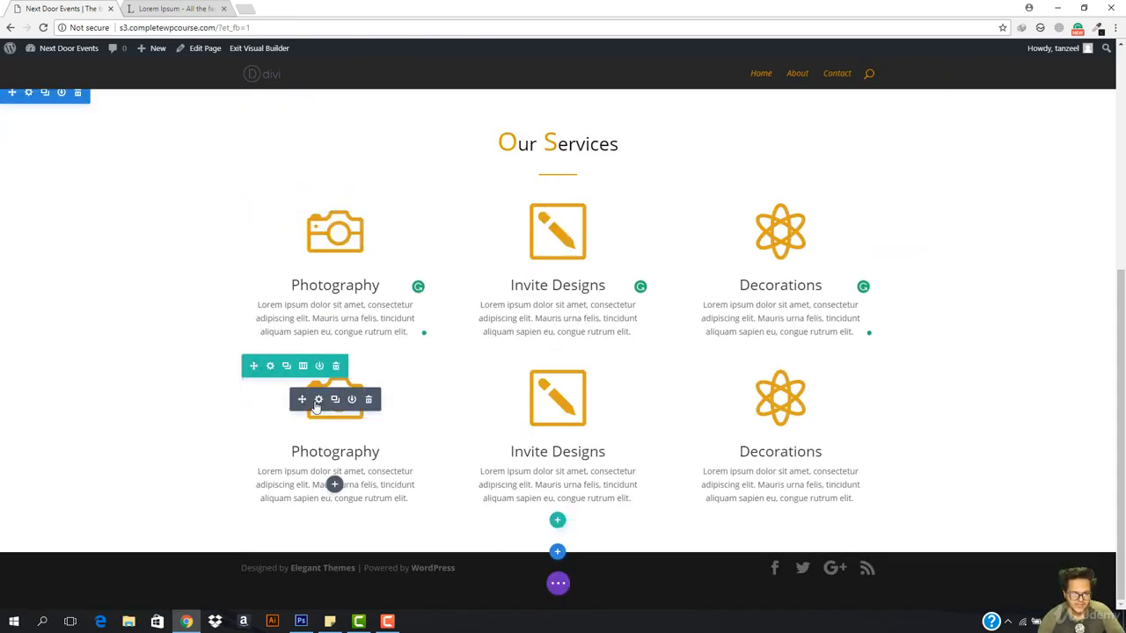
# Rearrange the second row's blurbs into the order Invite Designs, Decorations, Photography
pyautogui.moveTo(301, 399); pyautogui.dragTo(529, 412)
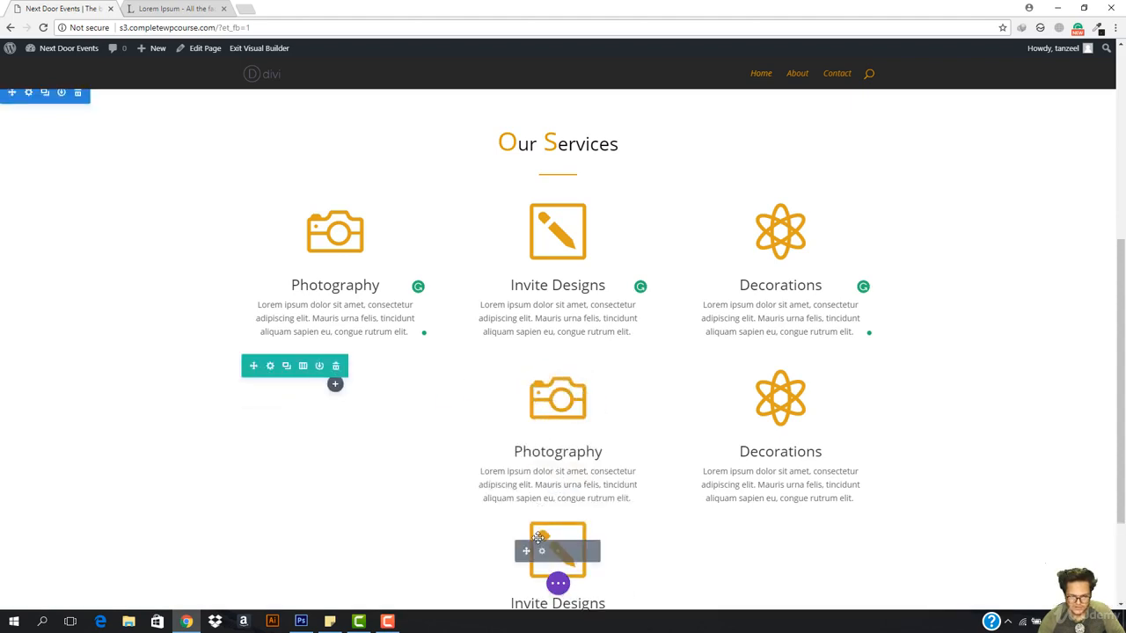
pyautogui.moveTo(517, 553); pyautogui.dragTo(334, 420)
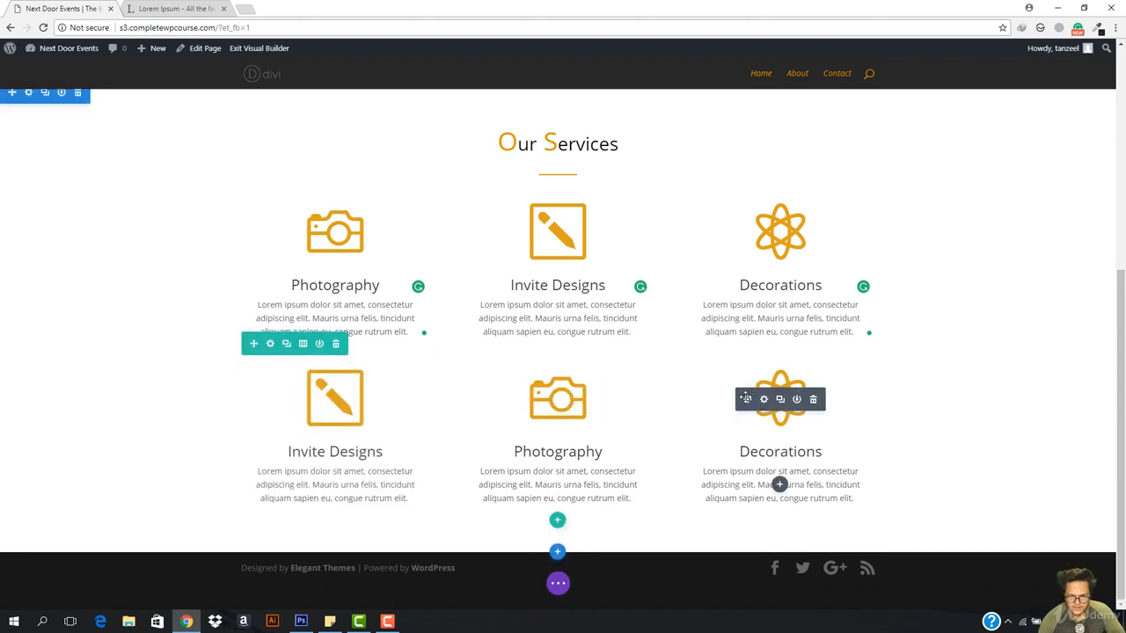
pyautogui.moveTo(747, 399); pyautogui.dragTo(546, 405)
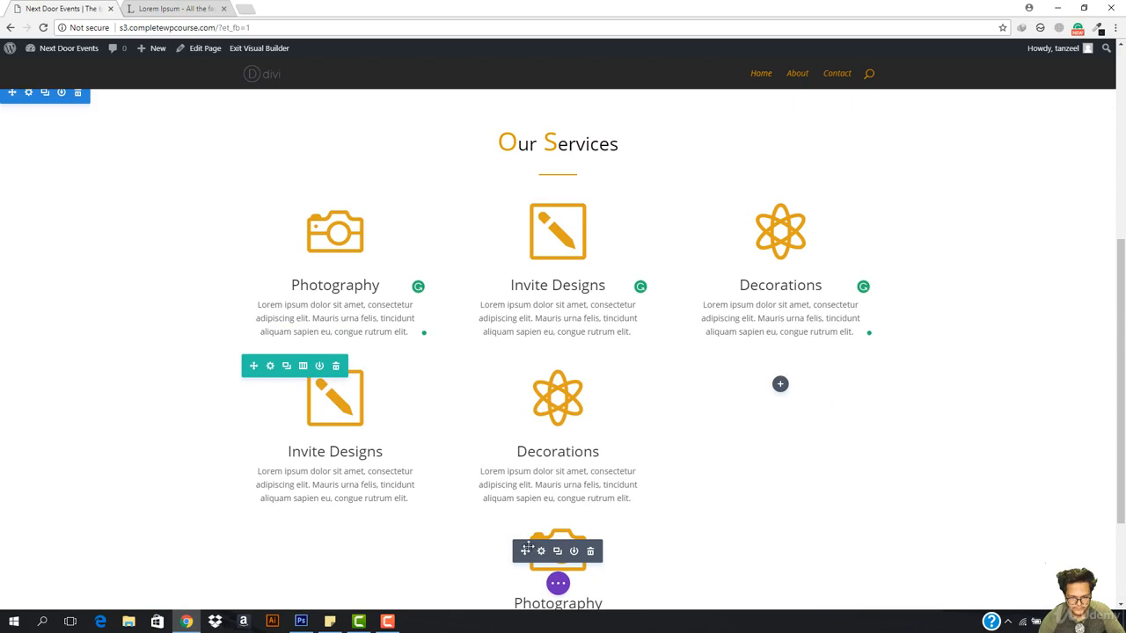
pyautogui.moveTo(526, 549); pyautogui.dragTo(679, 401)
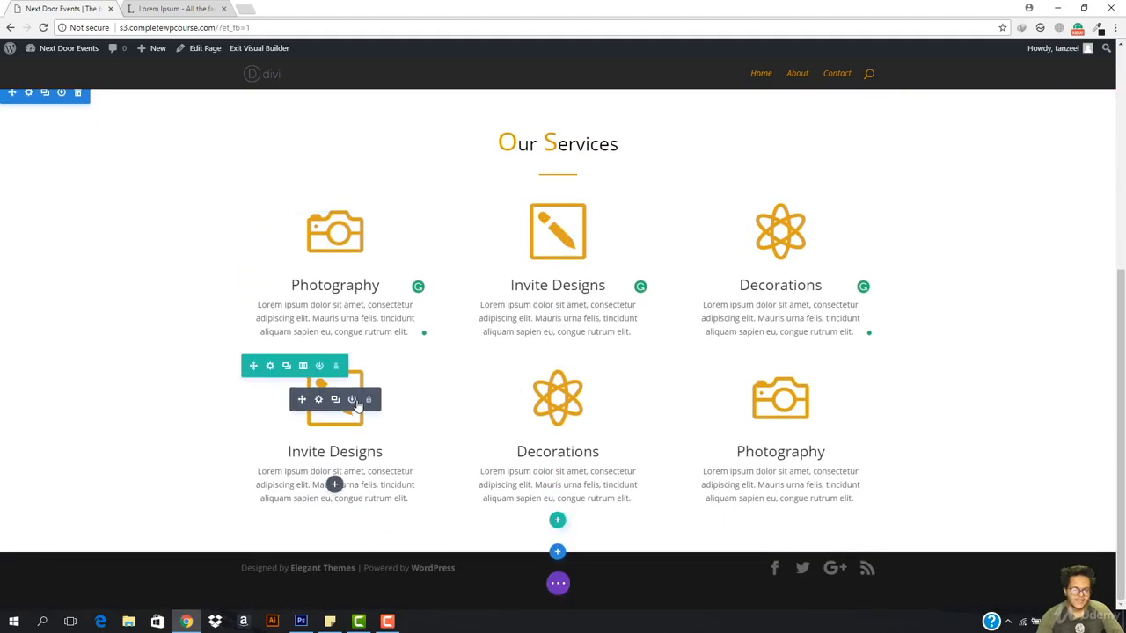
# Open the second row's Invite Designs blurb with its icon options and retitle it "Video Shoot"
pyautogui.click(327, 423)
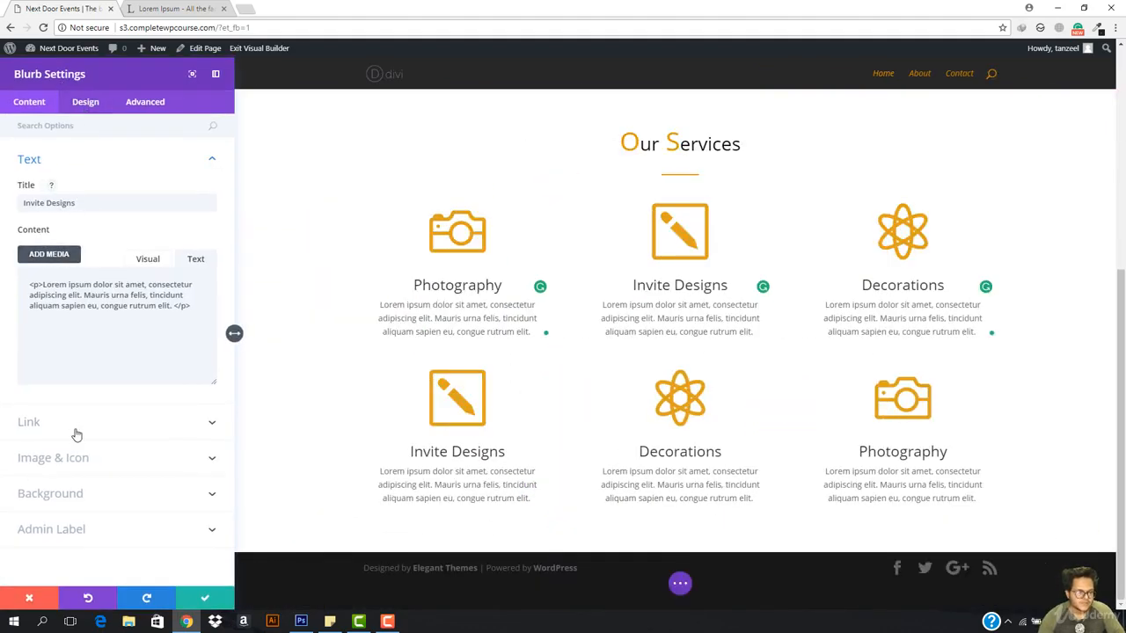
pyautogui.click(81, 467)
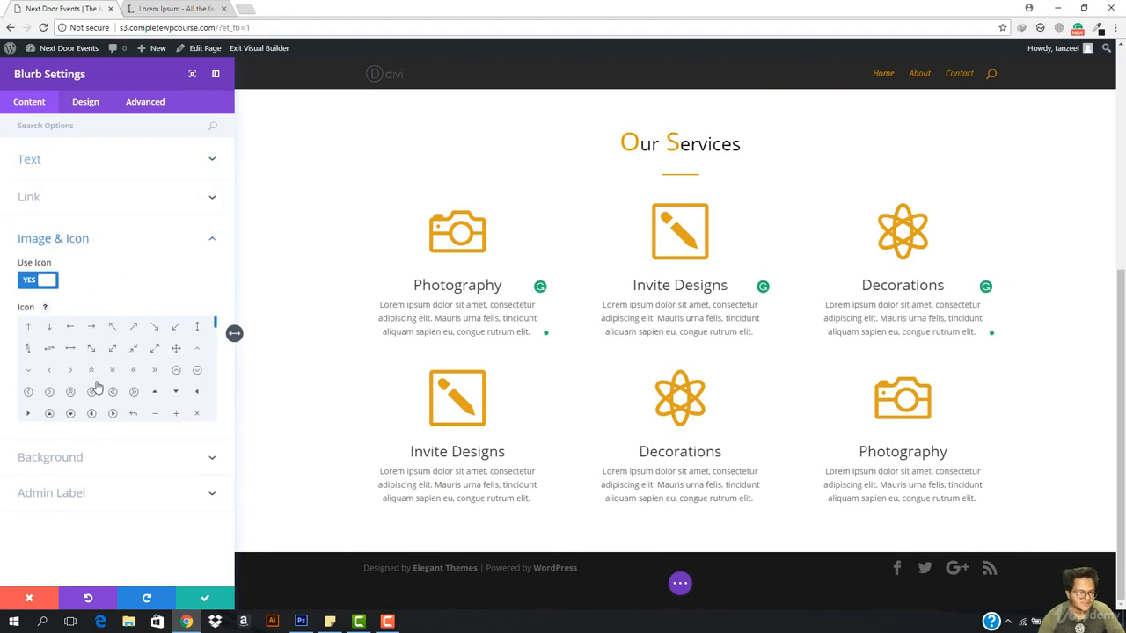
pyautogui.tripleClick(461, 453)
pyautogui.write('V')
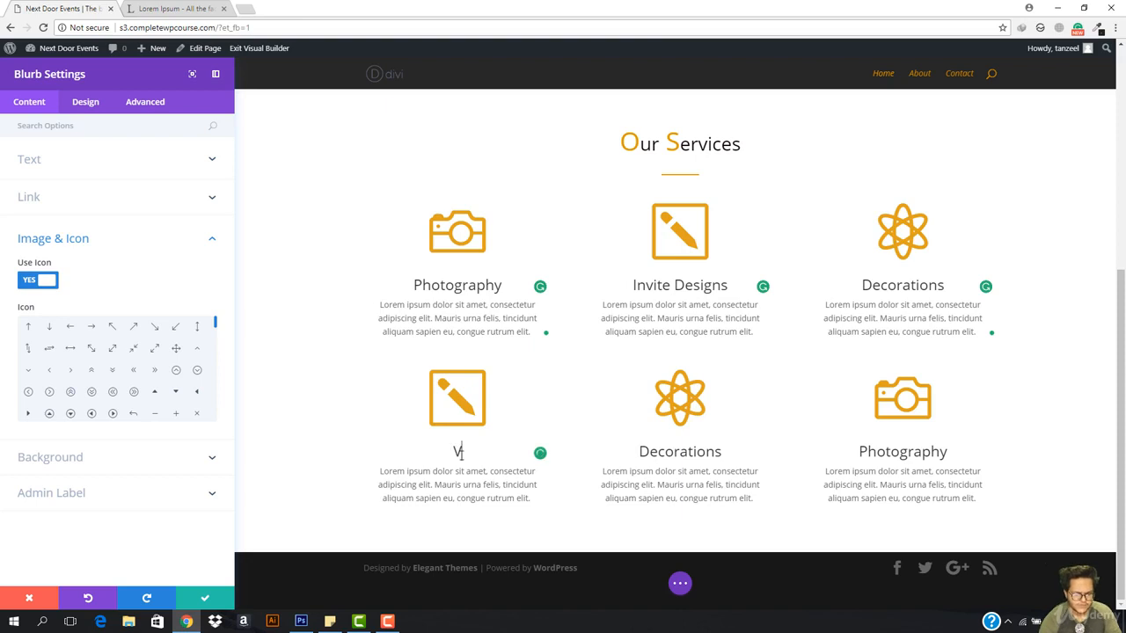
pyautogui.write('ideo Sh')
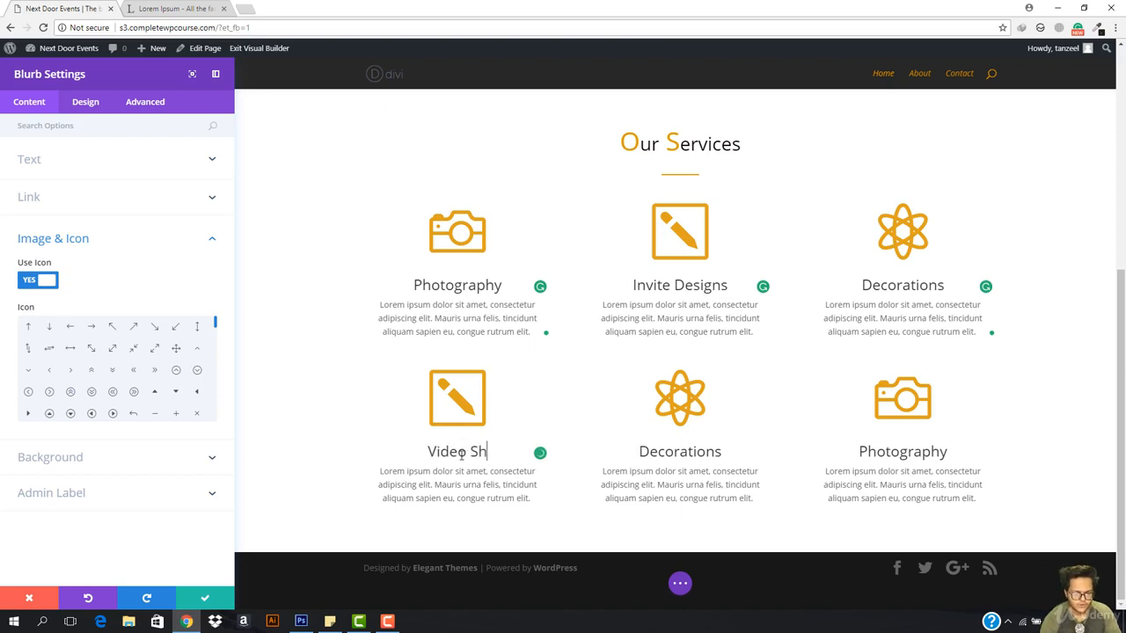
pyautogui.write('oot')
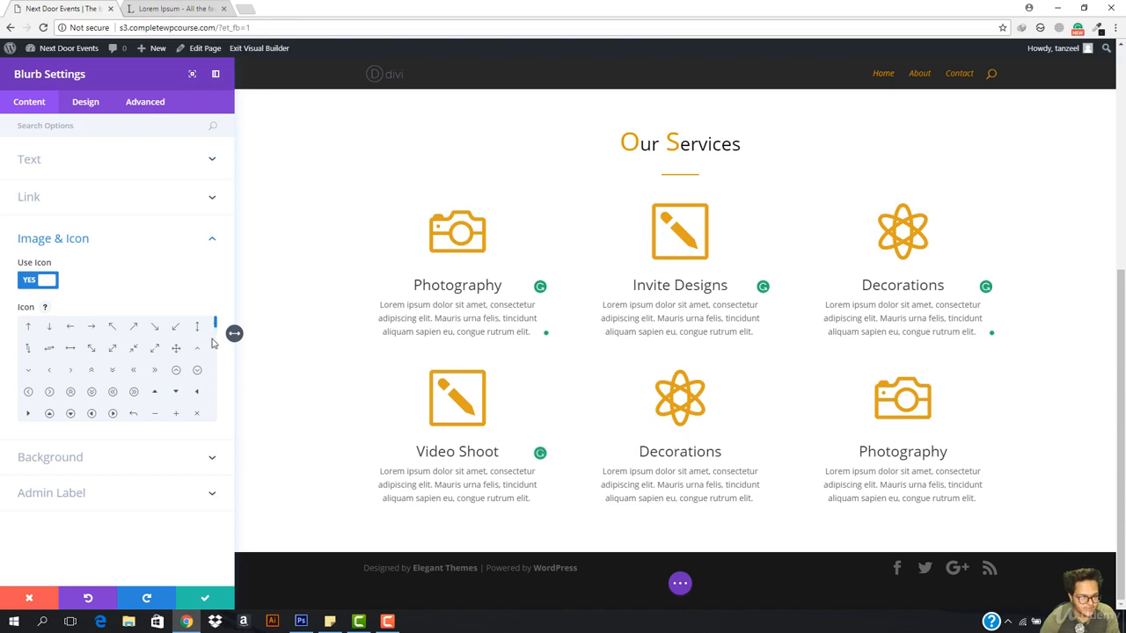
# Change the Video Shoot blurb's icon to the film strip symbol
pyautogui.moveTo(215, 328); pyautogui.dragTo(216, 345)
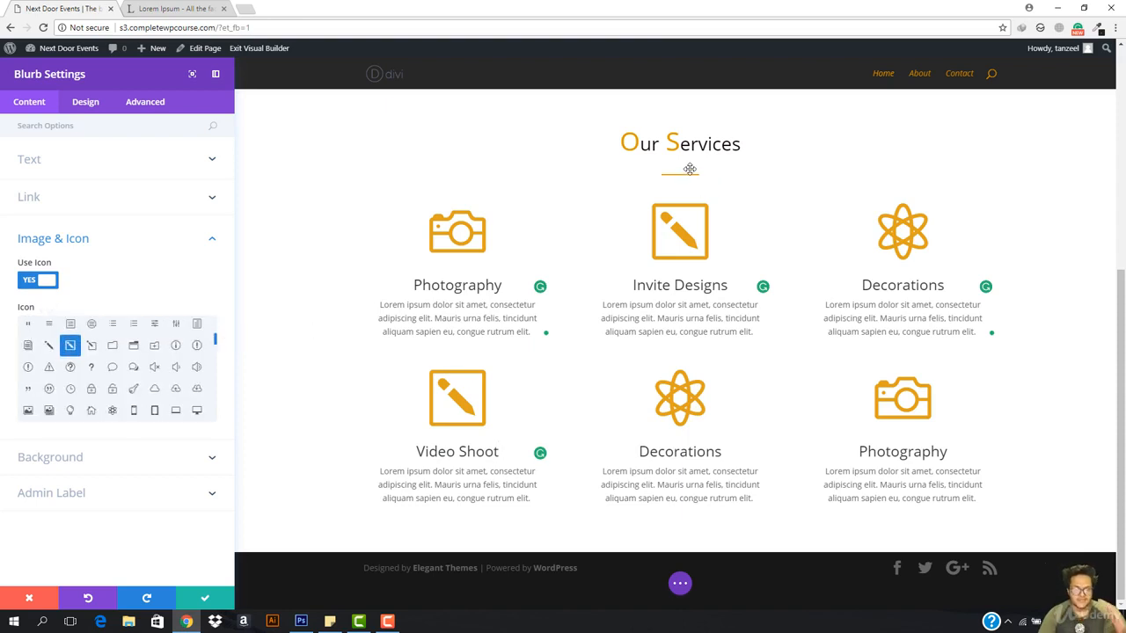
pyautogui.scroll(5, 690, 169)
pyautogui.scroll(-5, 678, 205)
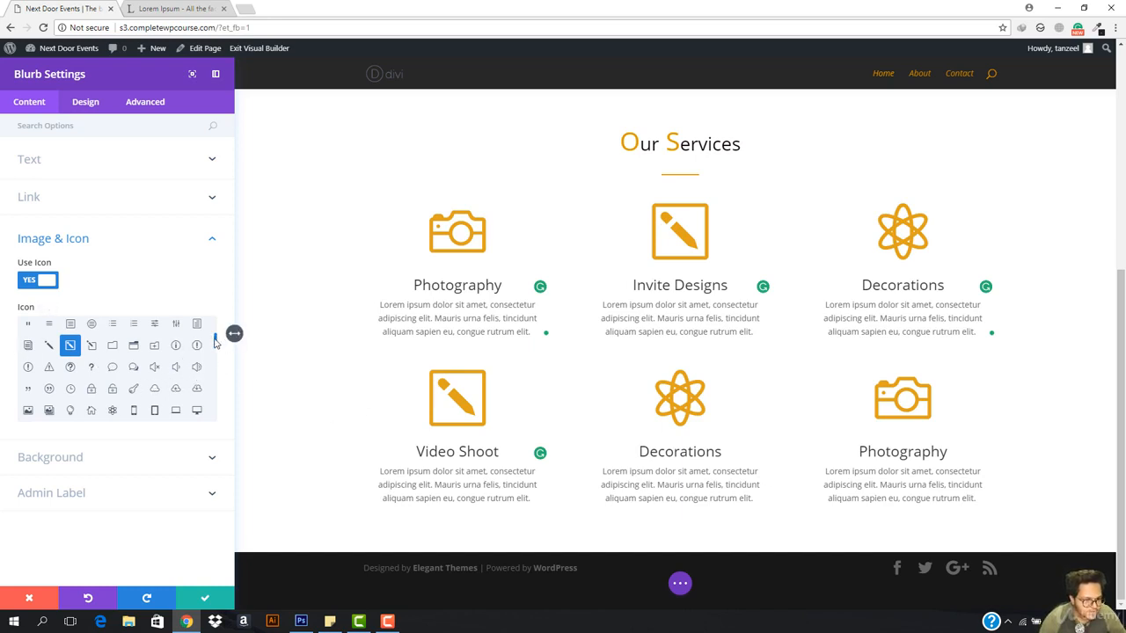
pyautogui.moveTo(217, 343); pyautogui.dragTo(217, 350)
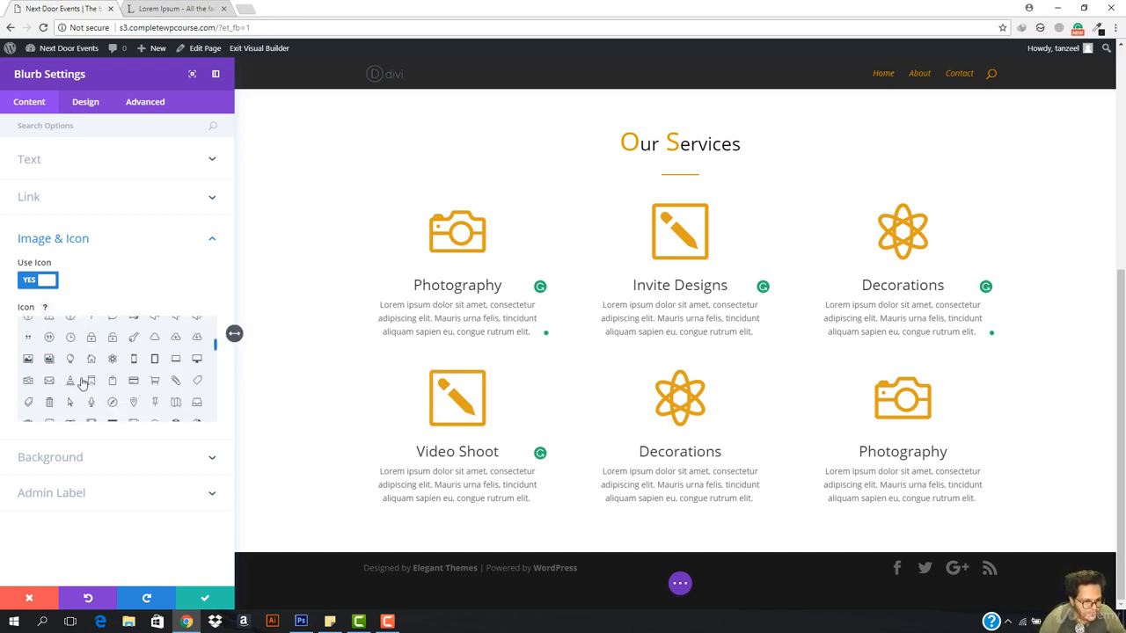
pyautogui.click(69, 381)
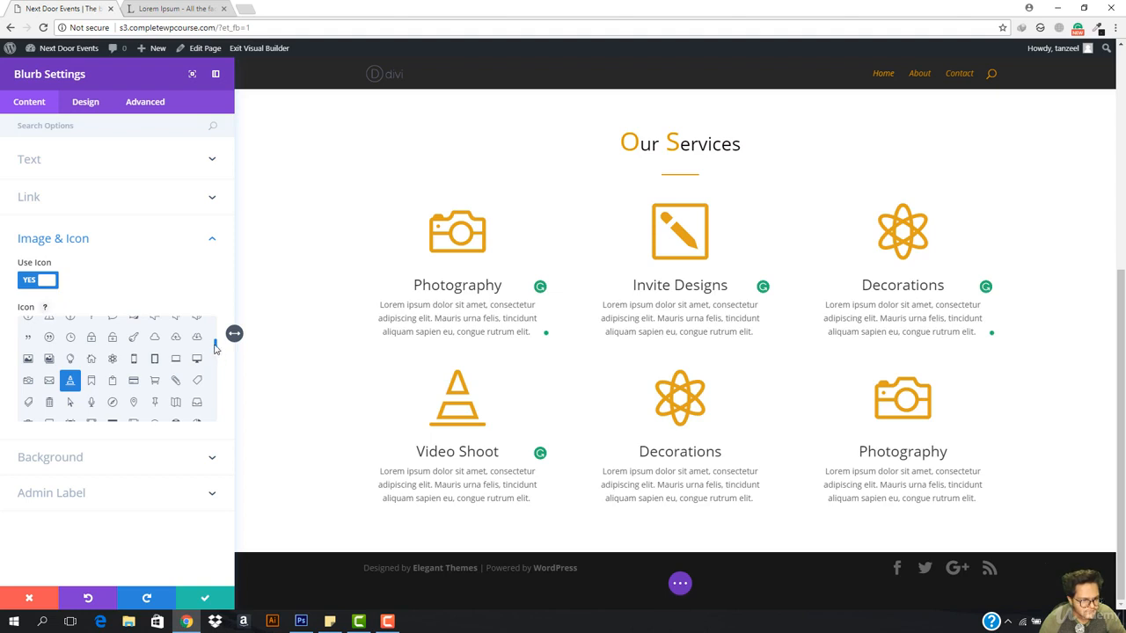
pyautogui.moveTo(214, 349); pyautogui.dragTo(215, 356)
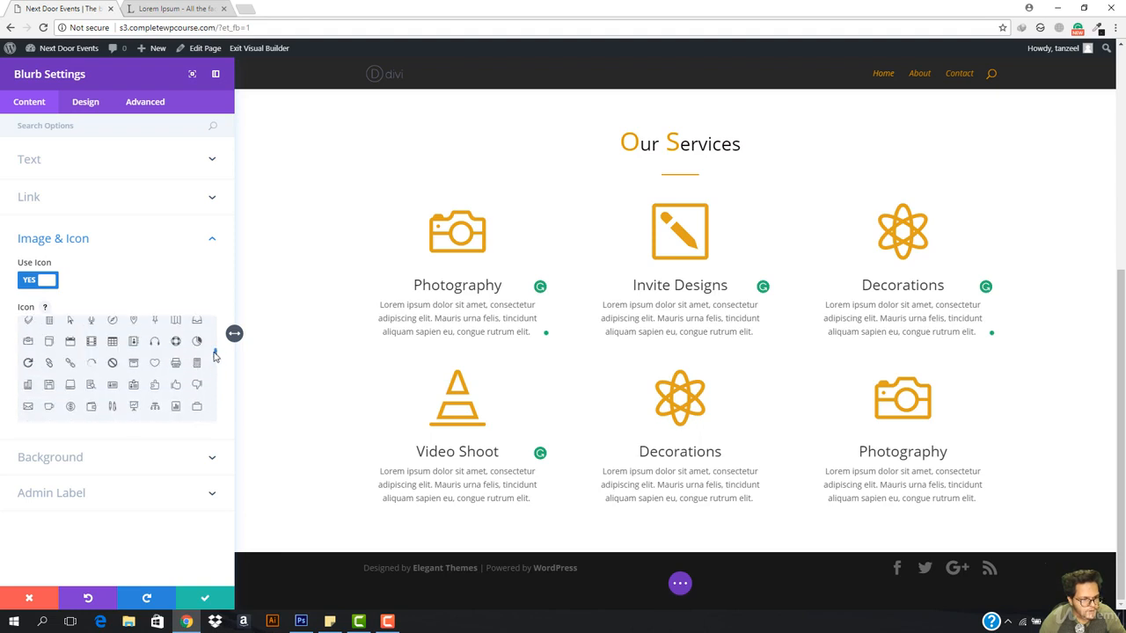
pyautogui.click(92, 342)
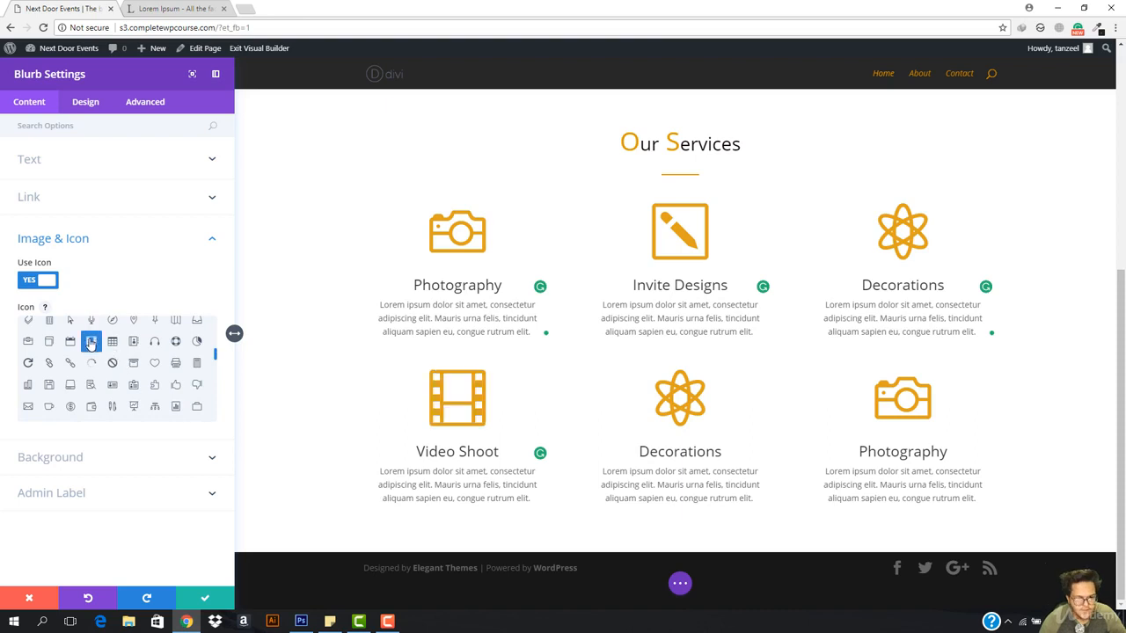
# Retitle the second row's Decorations blurb "Event Marketing"
pyautogui.click(696, 396)
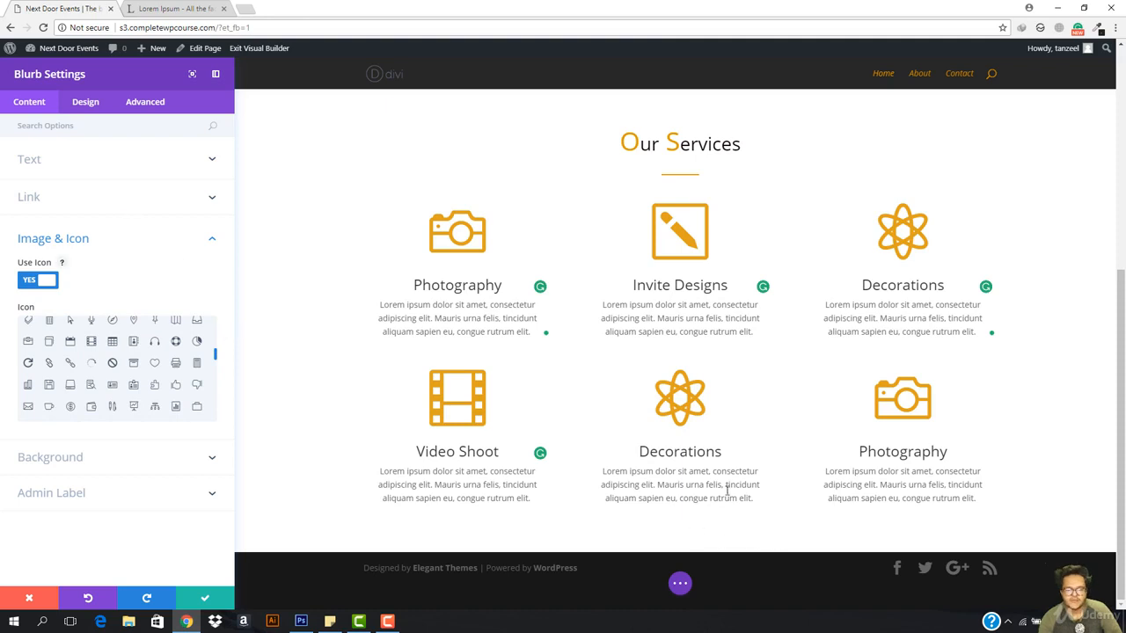
pyautogui.doubleClick(690, 454)
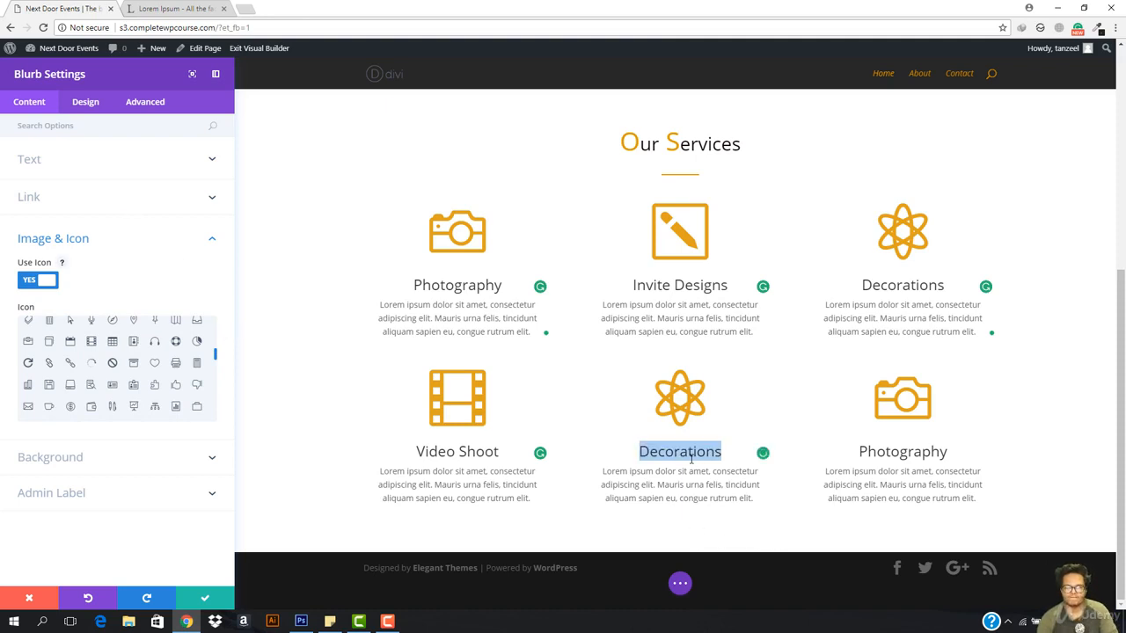
pyautogui.write('Even')
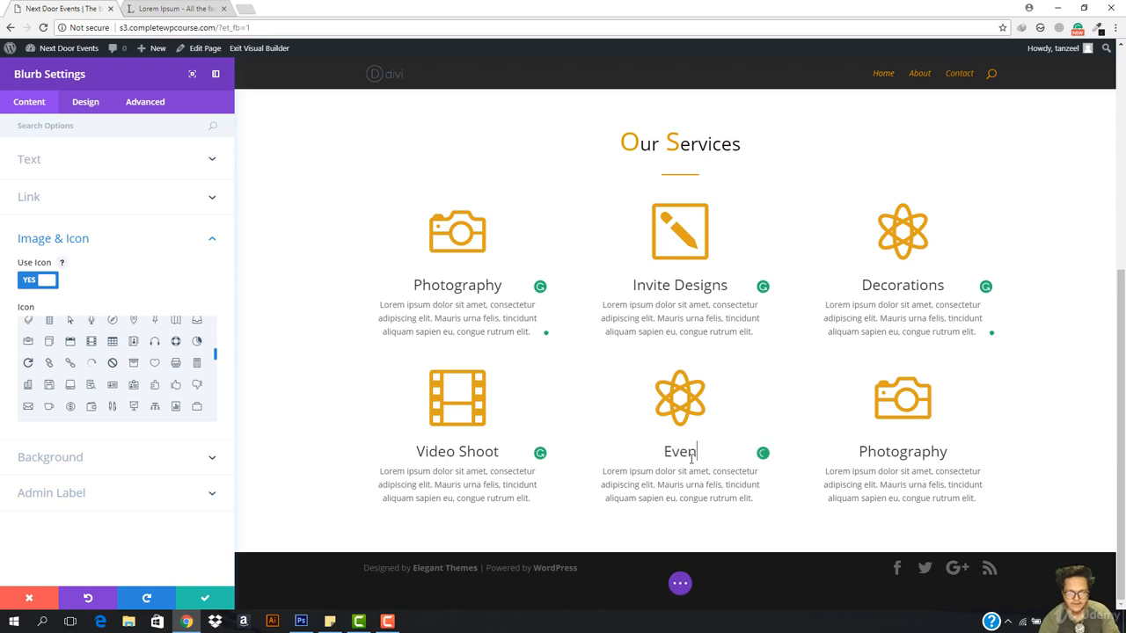
pyautogui.write('t Pla')
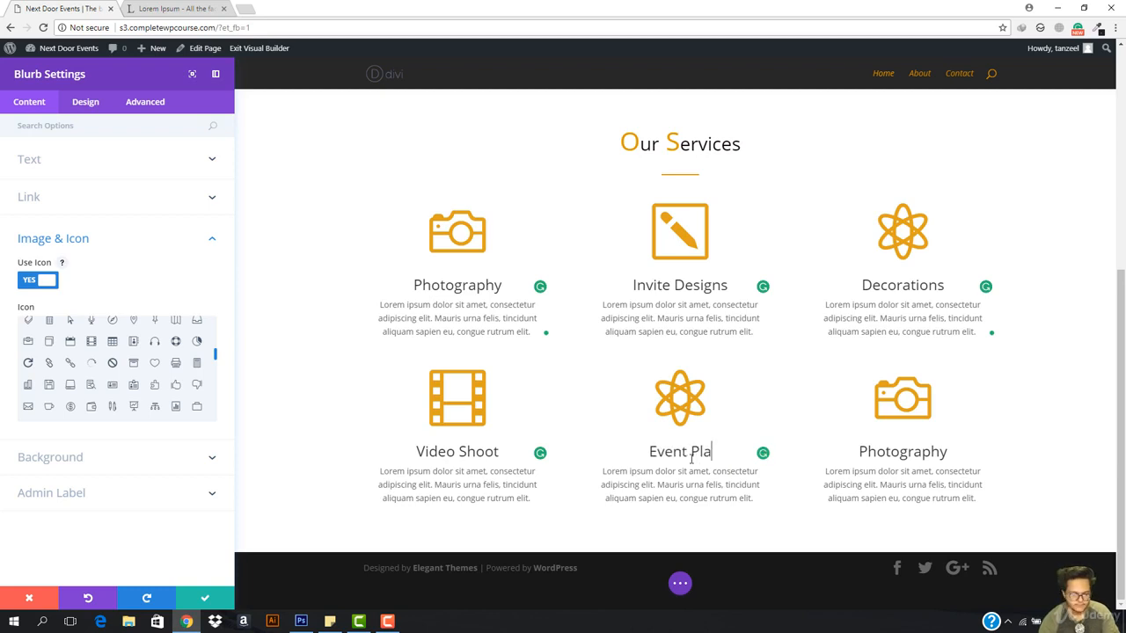
pyautogui.write('nning')
pyautogui.press('BackSpace')
pyautogui.press('BackSpace')
pyautogui.press('BackSpace')
pyautogui.press('BackSpace')
pyautogui.press('BackSpace')
pyautogui.press('BackSpace')
pyautogui.press('BackSpace')
pyautogui.press('BackSpace')
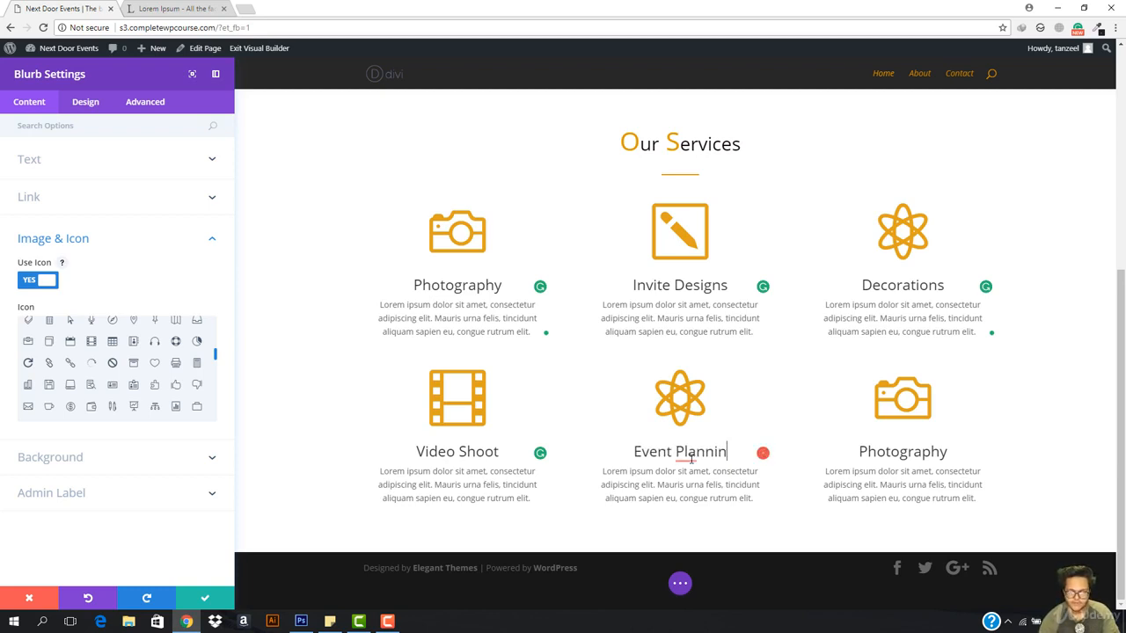
pyautogui.write('Mar')
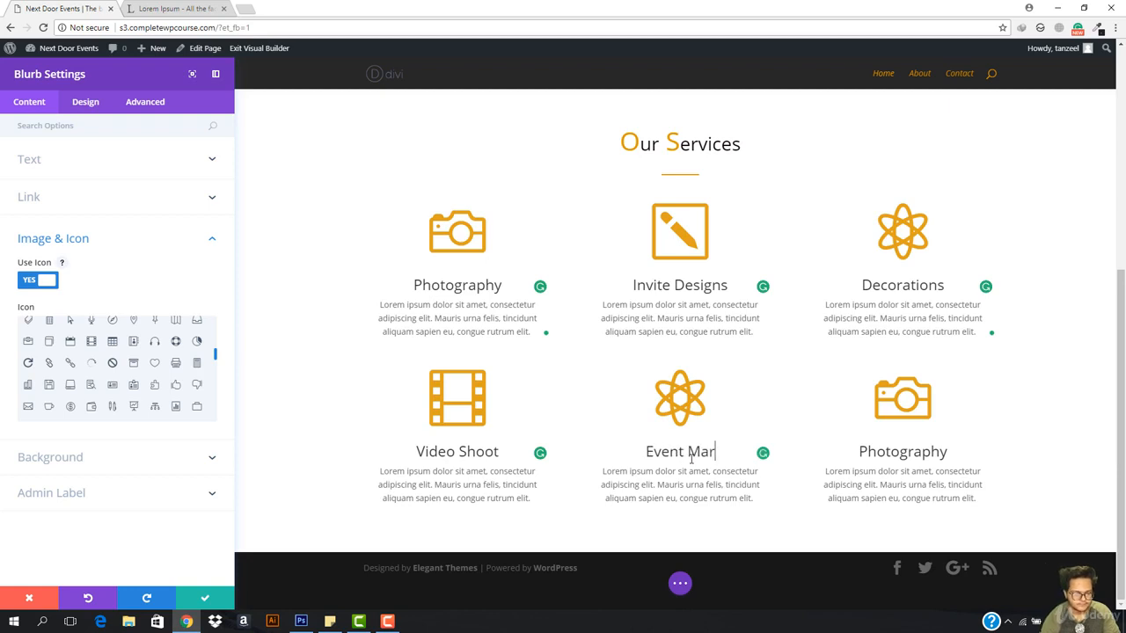
pyautogui.write('keting')
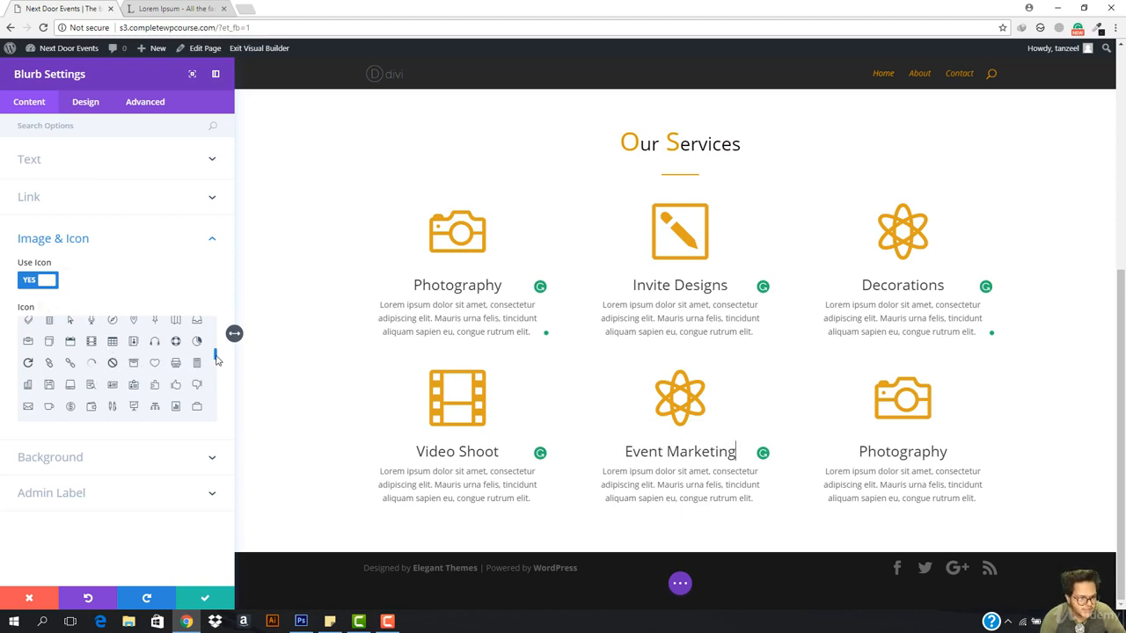
# Set the Event Marketing blurb's icon to the presentation board with a line chart
pyautogui.scroll(-1, 217, 360)
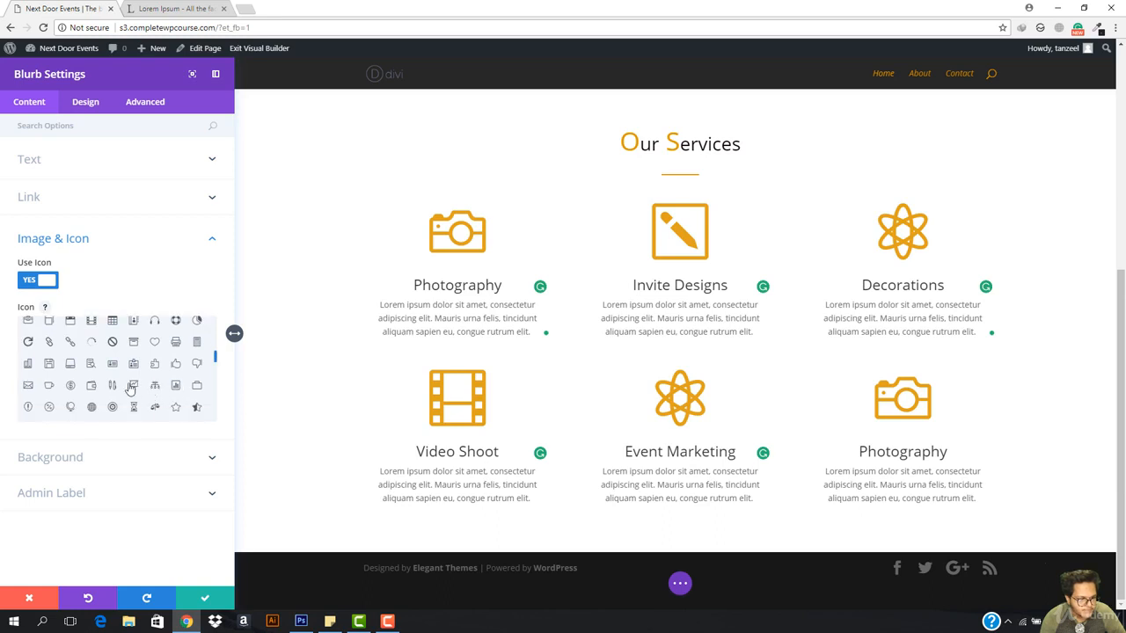
pyautogui.click(135, 386)
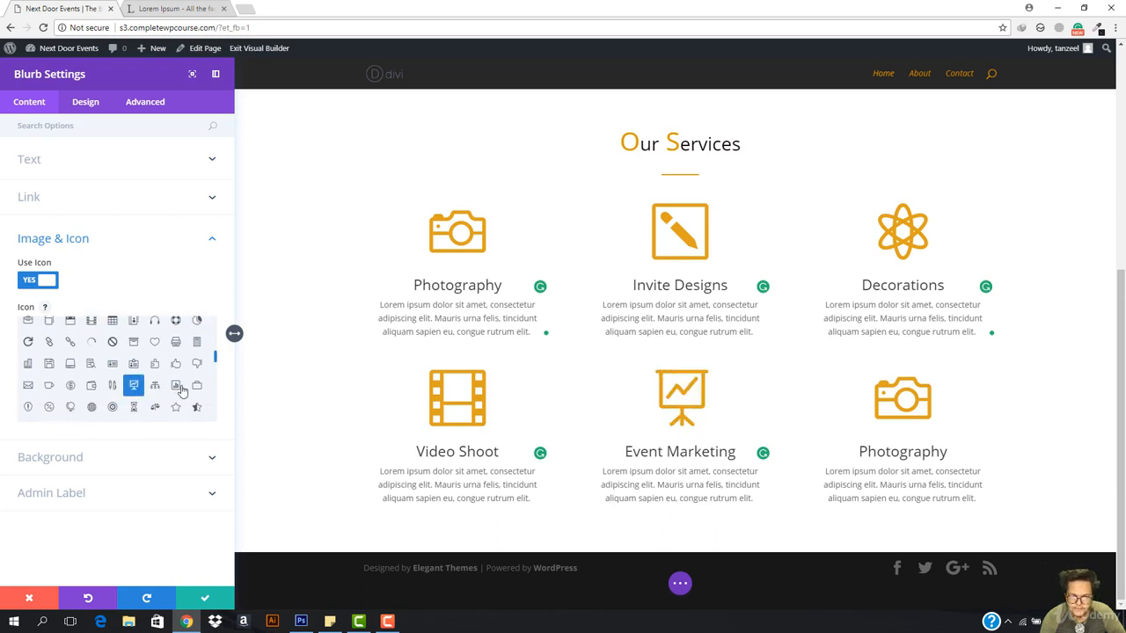
pyautogui.click(176, 386)
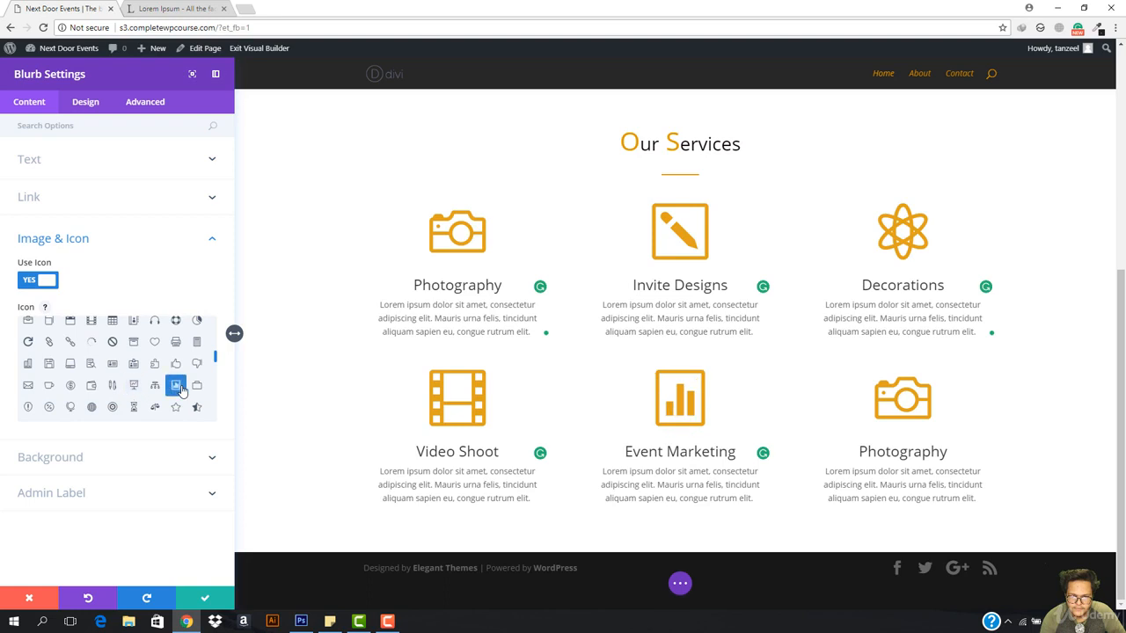
pyautogui.click(133, 388)
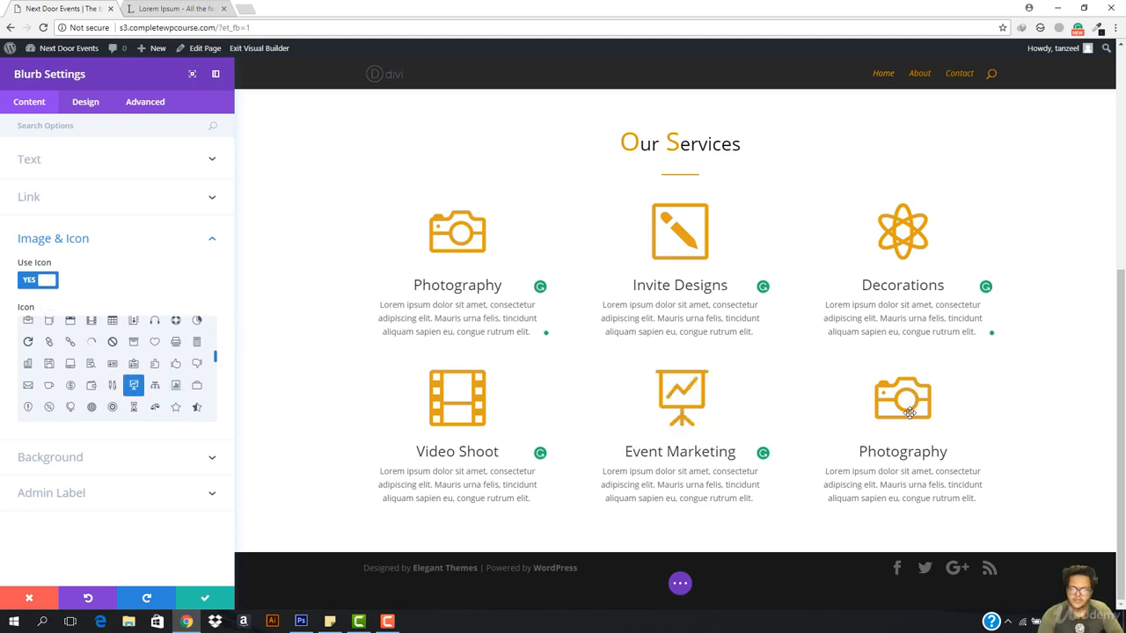
# Try to retitle the second row's Photography blurb "Catering" and give it the solid cup icon
pyautogui.doubleClick(898, 451)
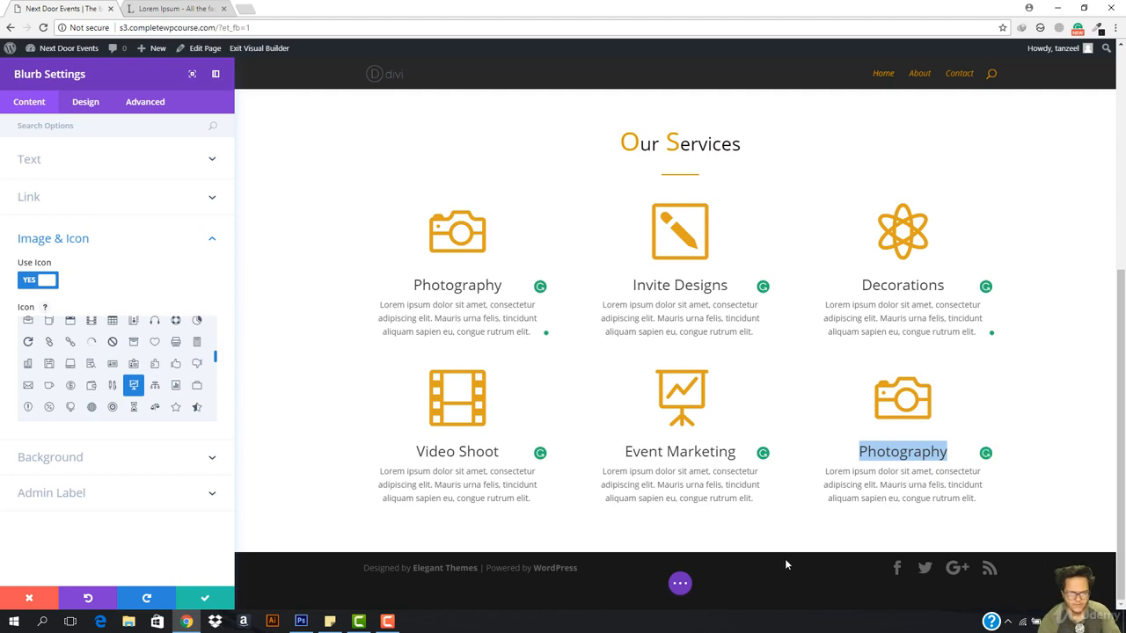
pyautogui.write('Catering')
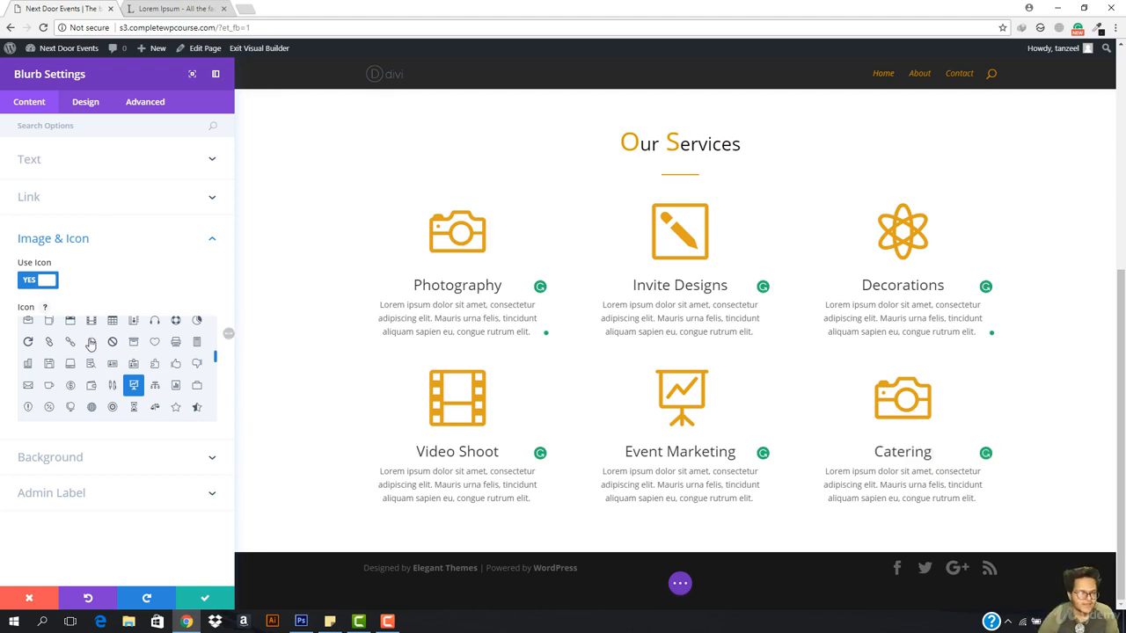
pyautogui.moveTo(215, 361); pyautogui.dragTo(213, 395)
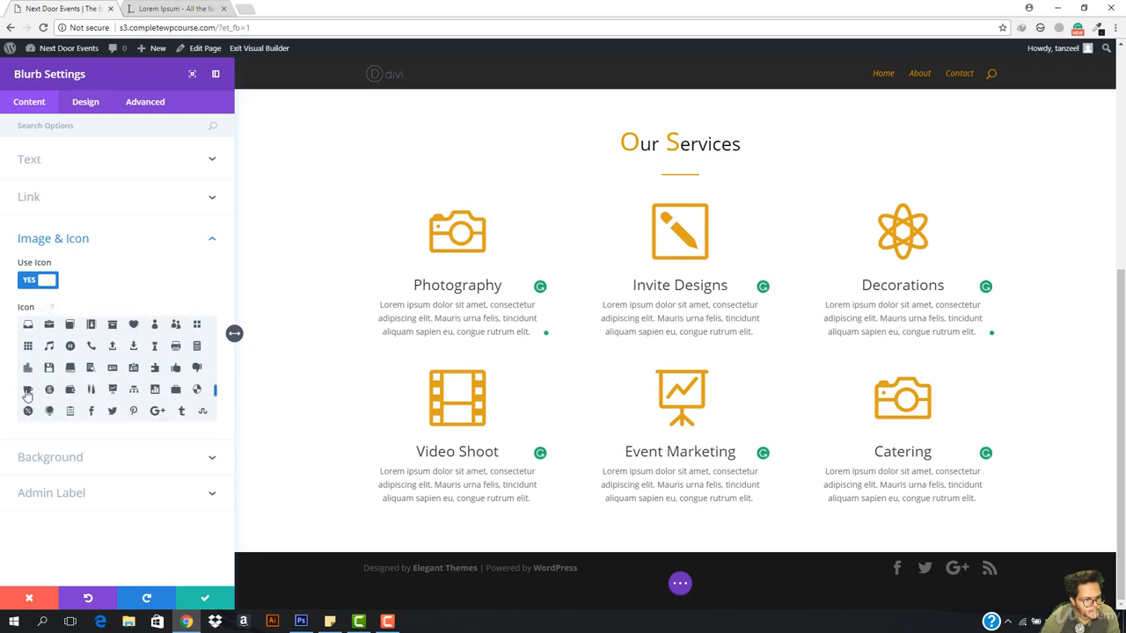
pyautogui.click(28, 391)
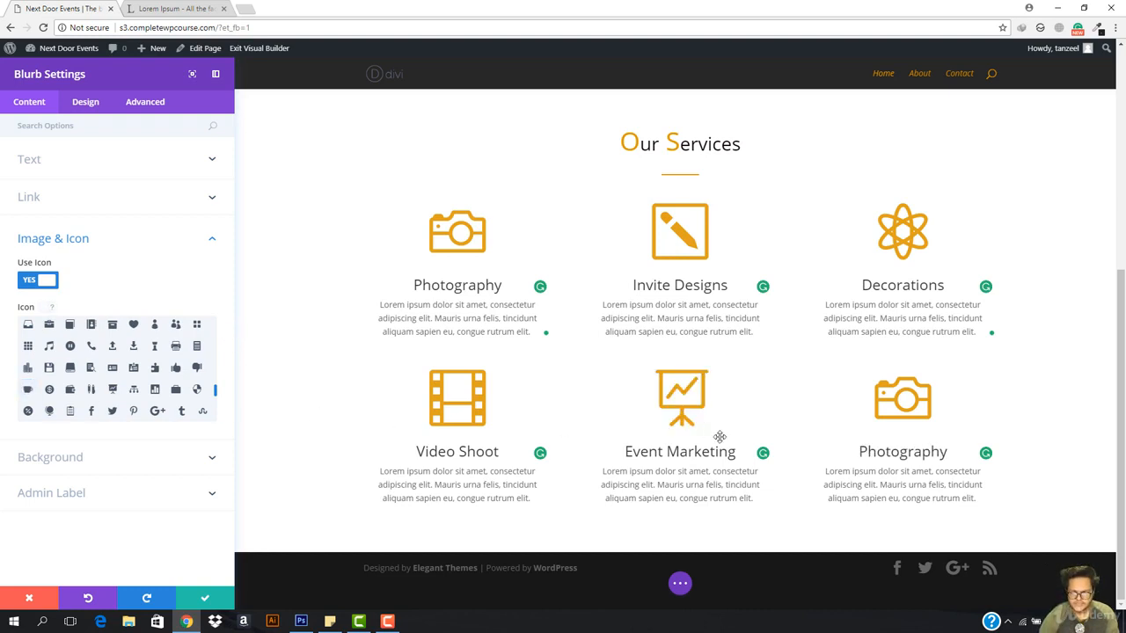
# Retitle the second row's Photography blurb "Catering", assign it the solid cup icon and save the blurb settings
pyautogui.doubleClick(908, 452)
pyautogui.write('Categ')
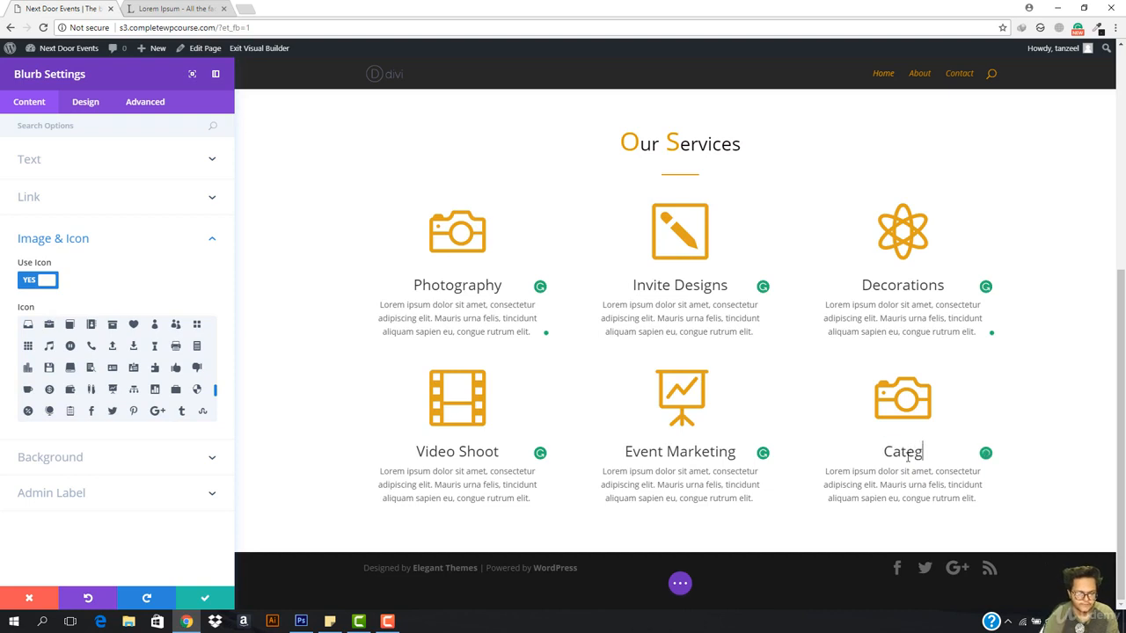
pyautogui.press('BackSpace')
pyautogui.write('ing')
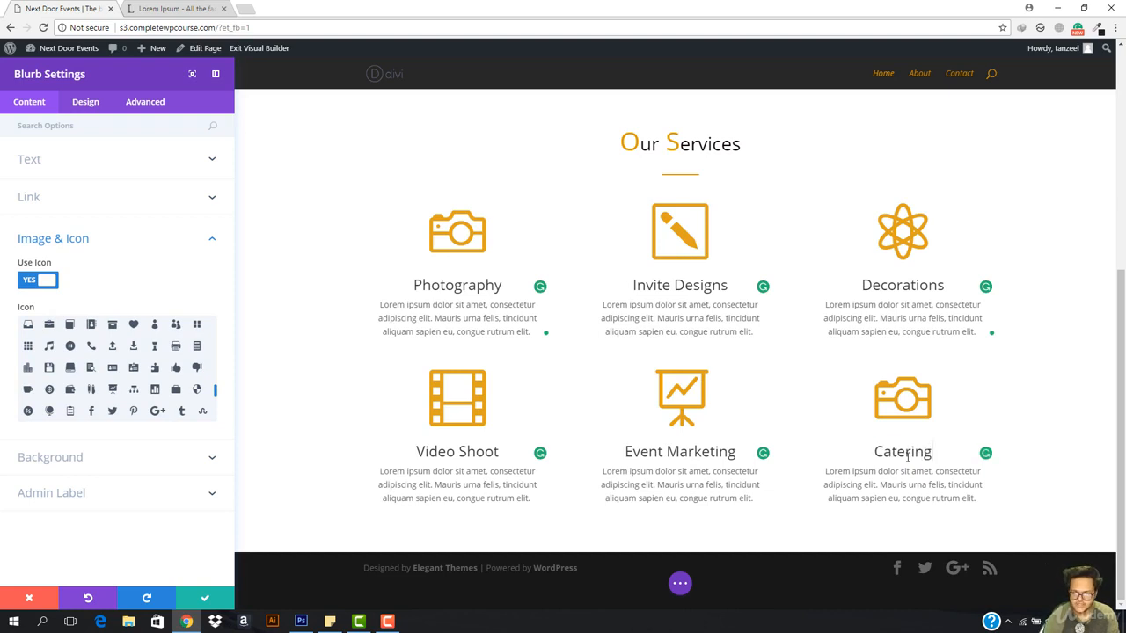
pyautogui.click(27, 390)
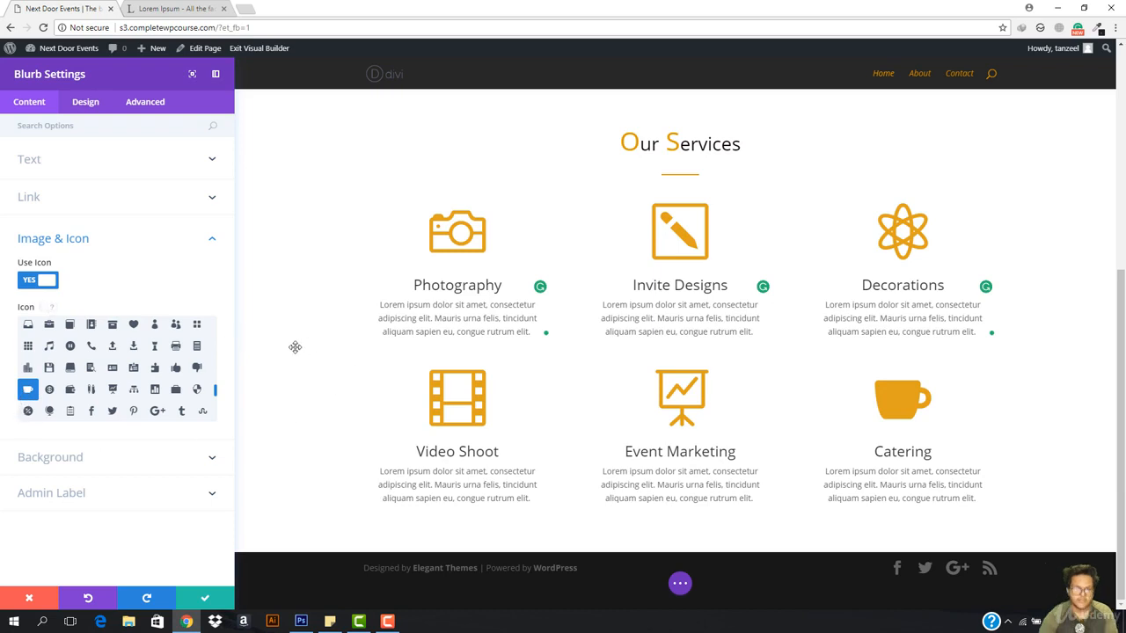
pyautogui.click(203, 600)
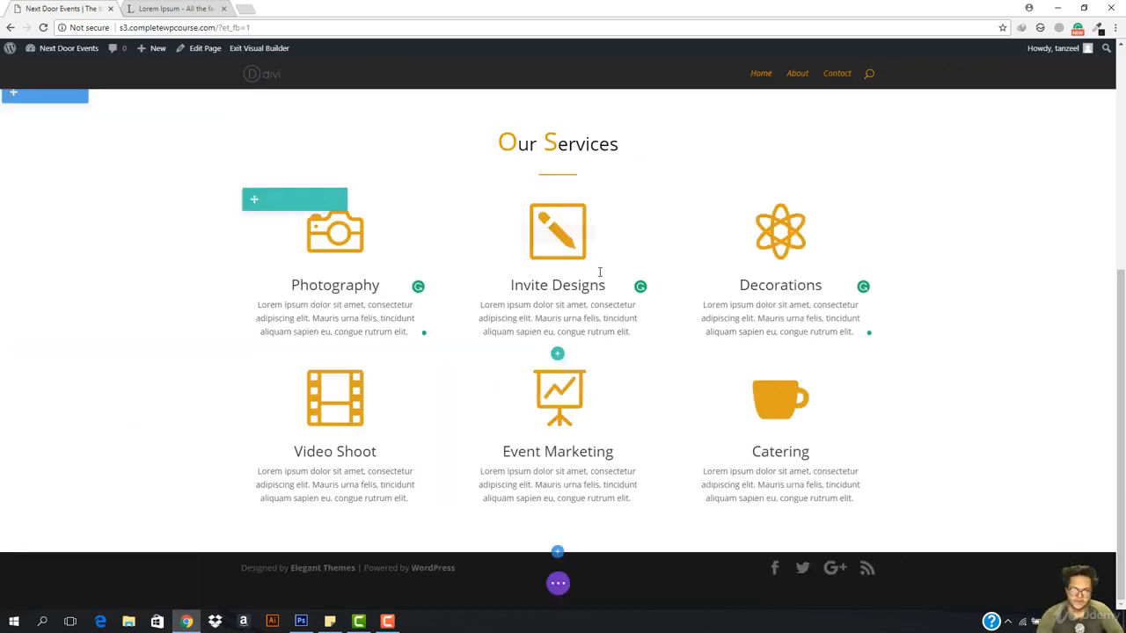
# Increase the Our Services section's bottom padding to about 74 px
pyautogui.scroll(2, 741, 217)
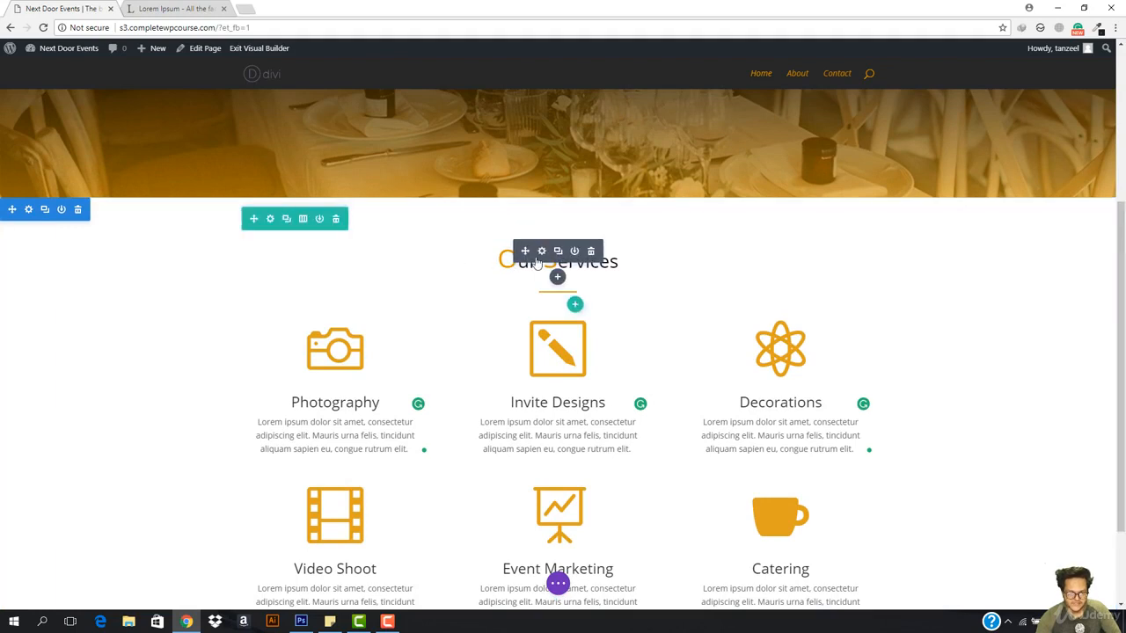
pyautogui.scroll(-3, 537, 262)
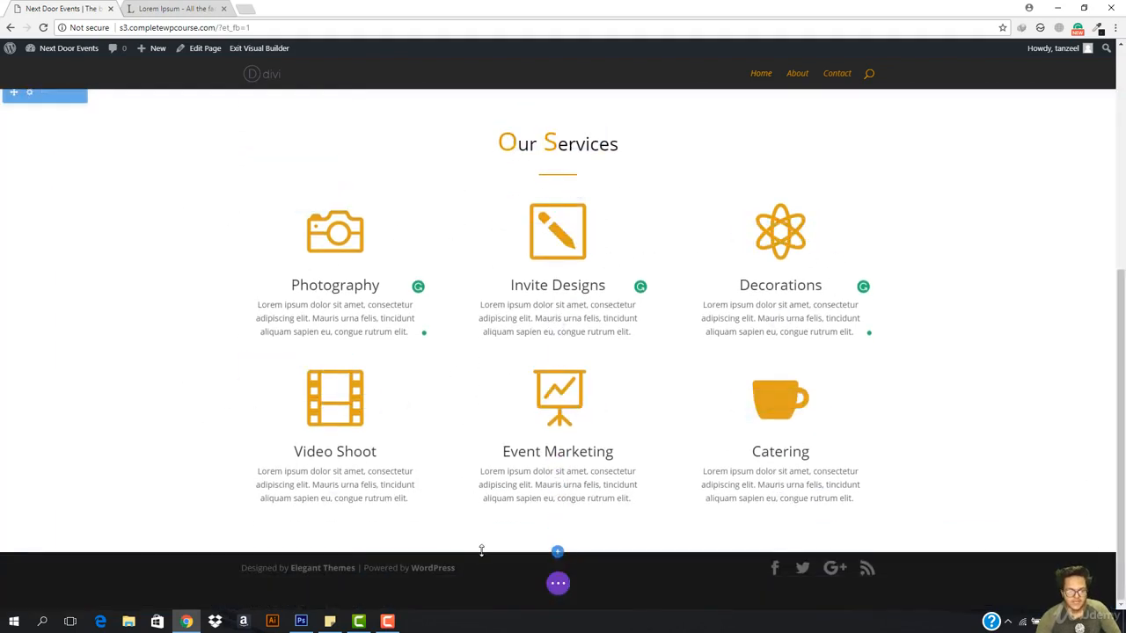
pyautogui.moveTo(480, 547); pyautogui.dragTo(479, 563)
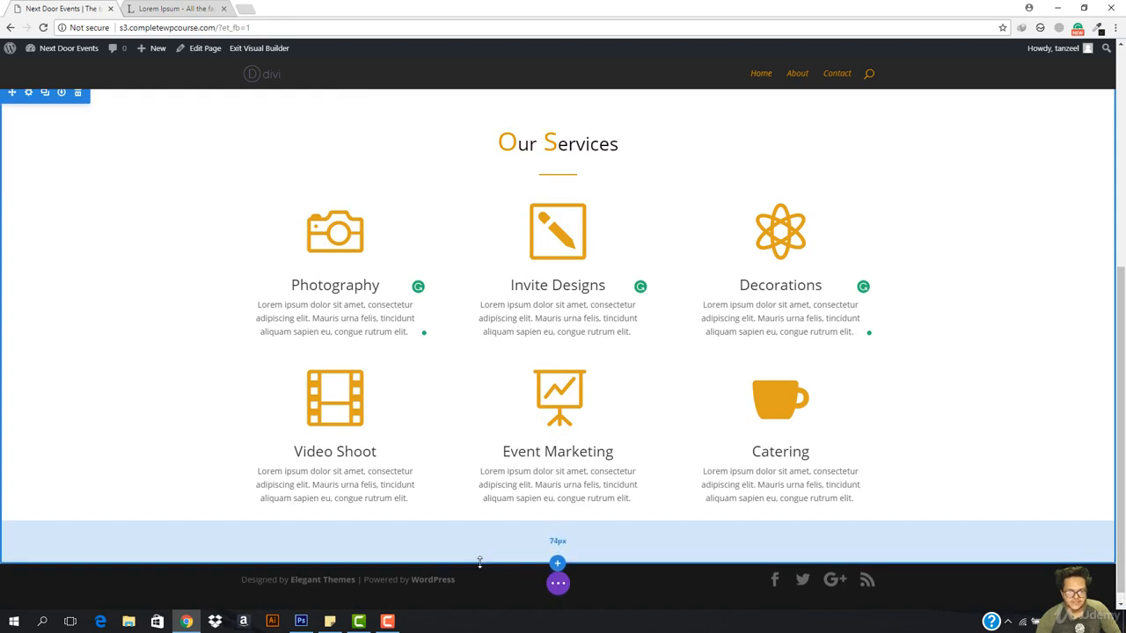
# Open the sizing options of the first row of service blurbs and make that row fullwidth
pyautogui.scroll(3, 457, 252)
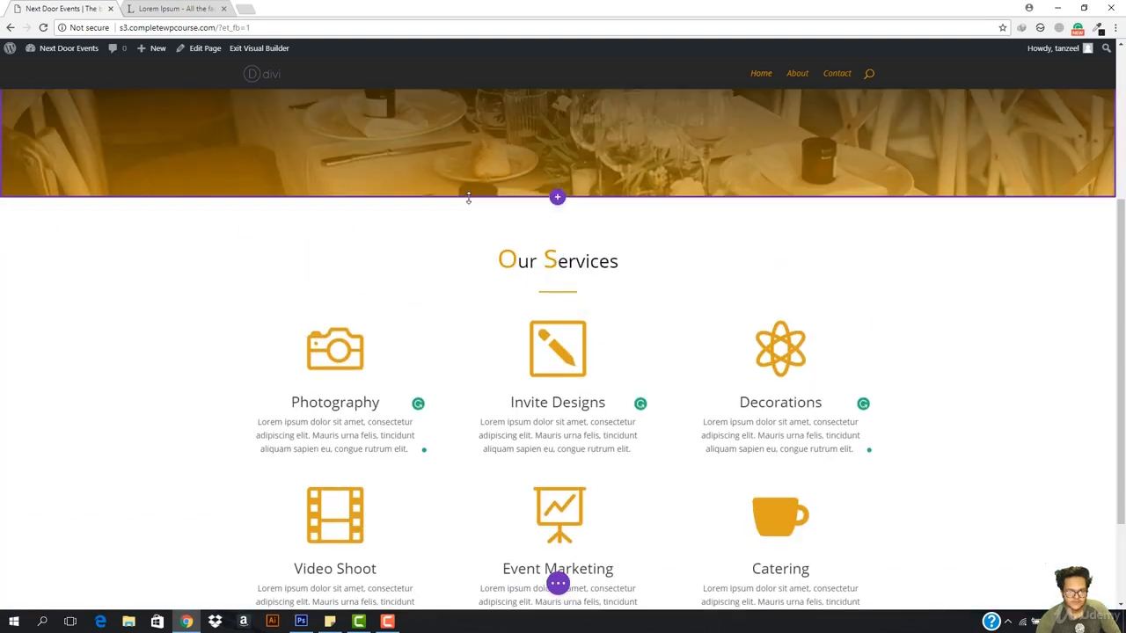
pyautogui.scroll(-2, 477, 305)
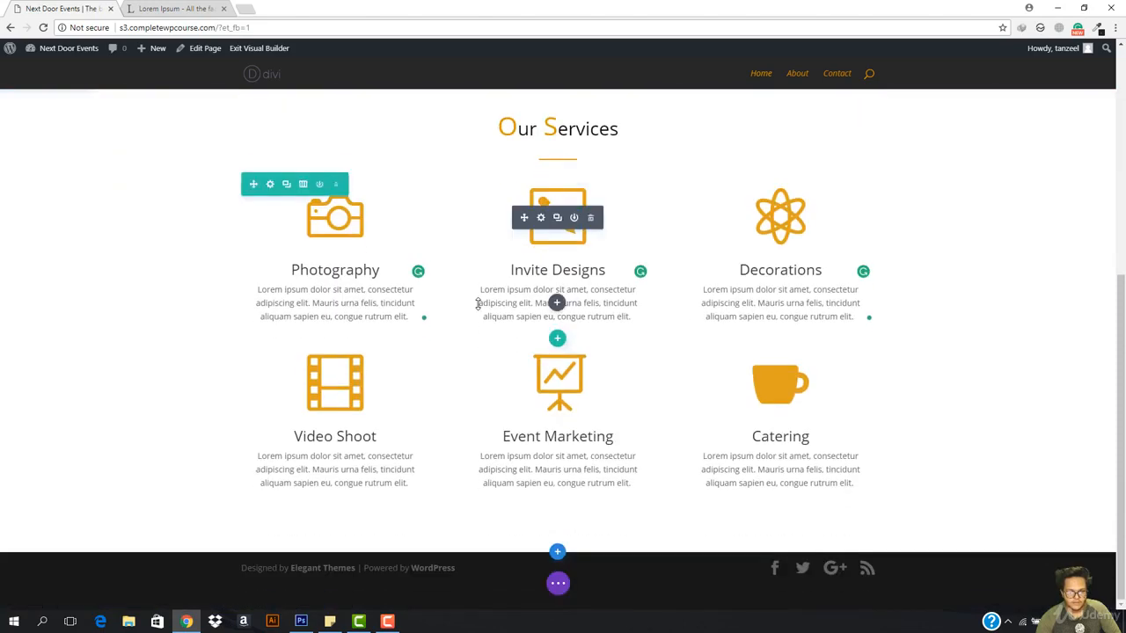
pyautogui.scroll(1, 445, 352)
pyautogui.scroll(4, 505, 220)
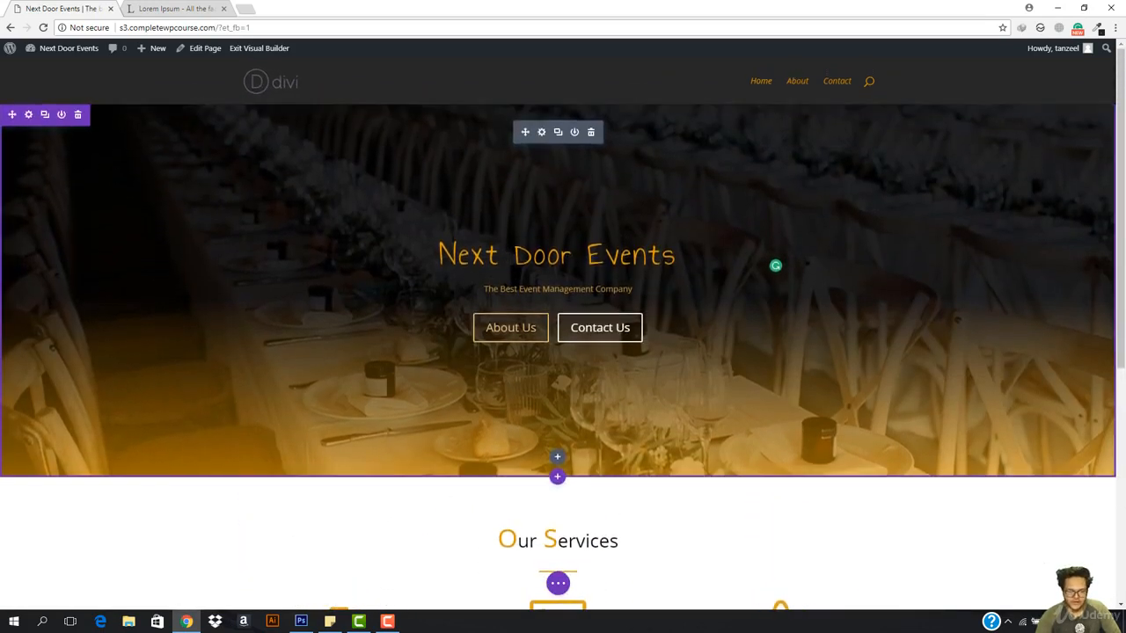
pyautogui.scroll(-4, 443, 349)
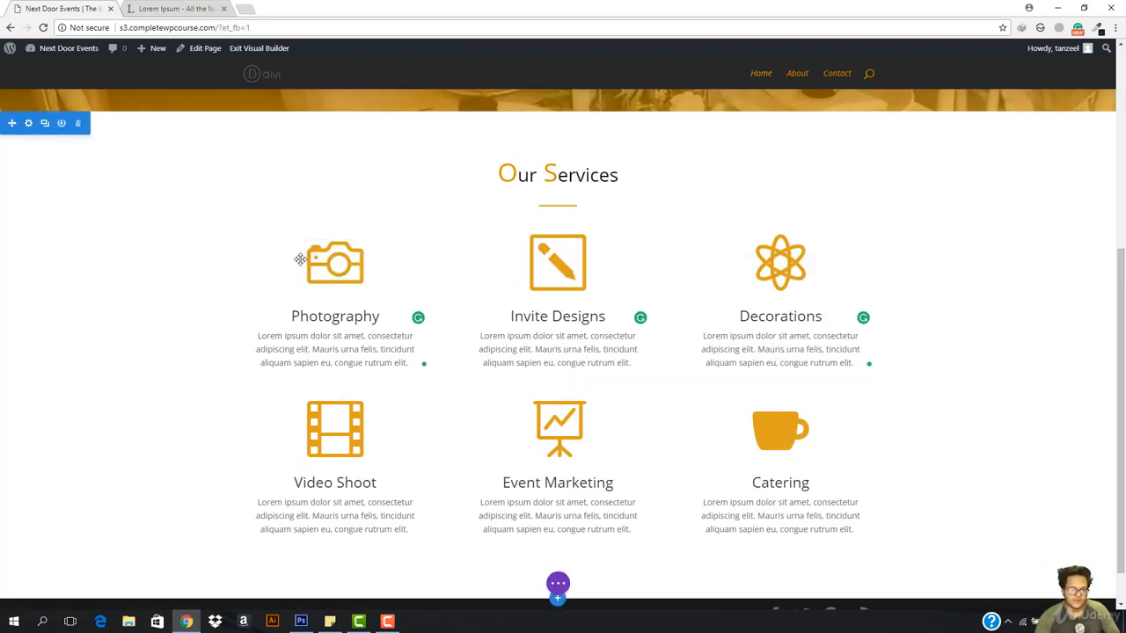
pyautogui.moveTo(284, 241)
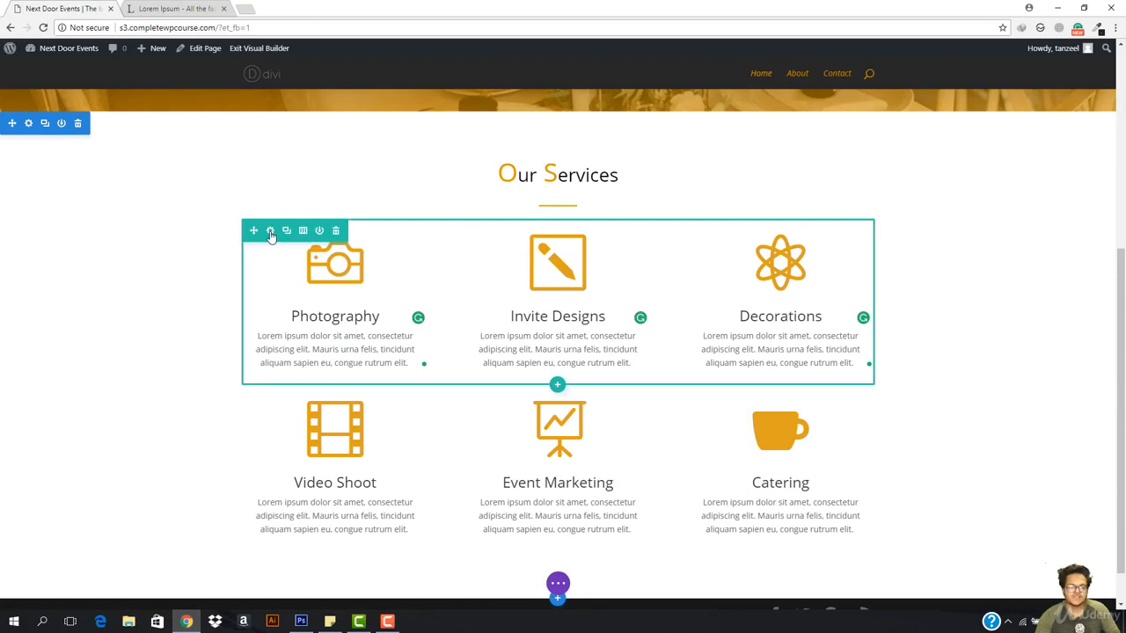
pyautogui.click(270, 233)
pyautogui.click(85, 102)
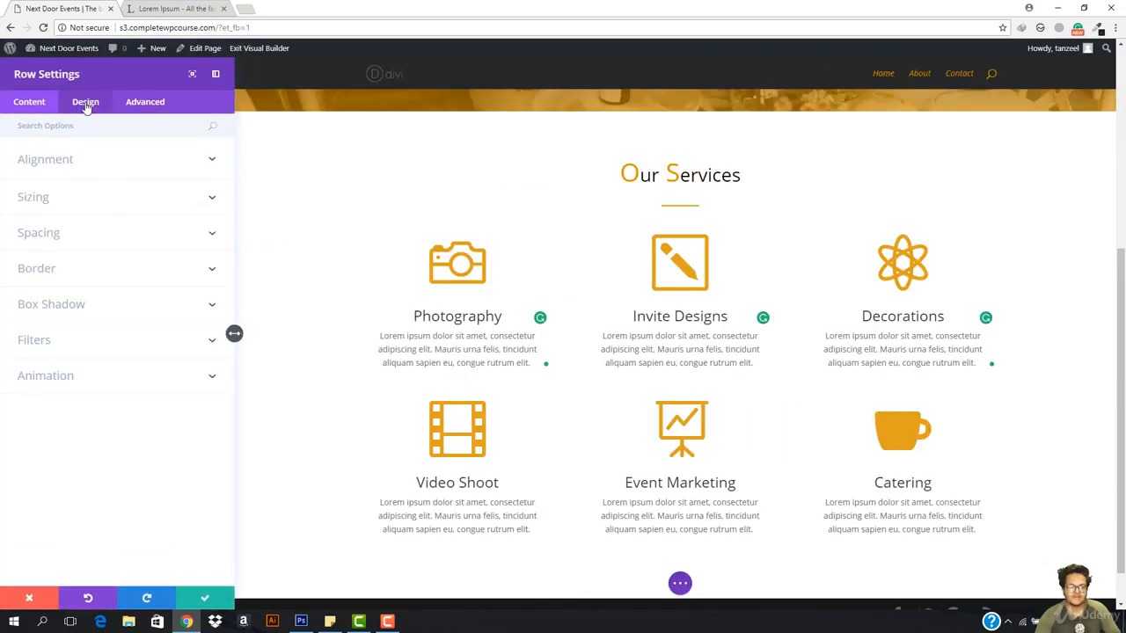
pyautogui.click(75, 208)
pyautogui.click(39, 222)
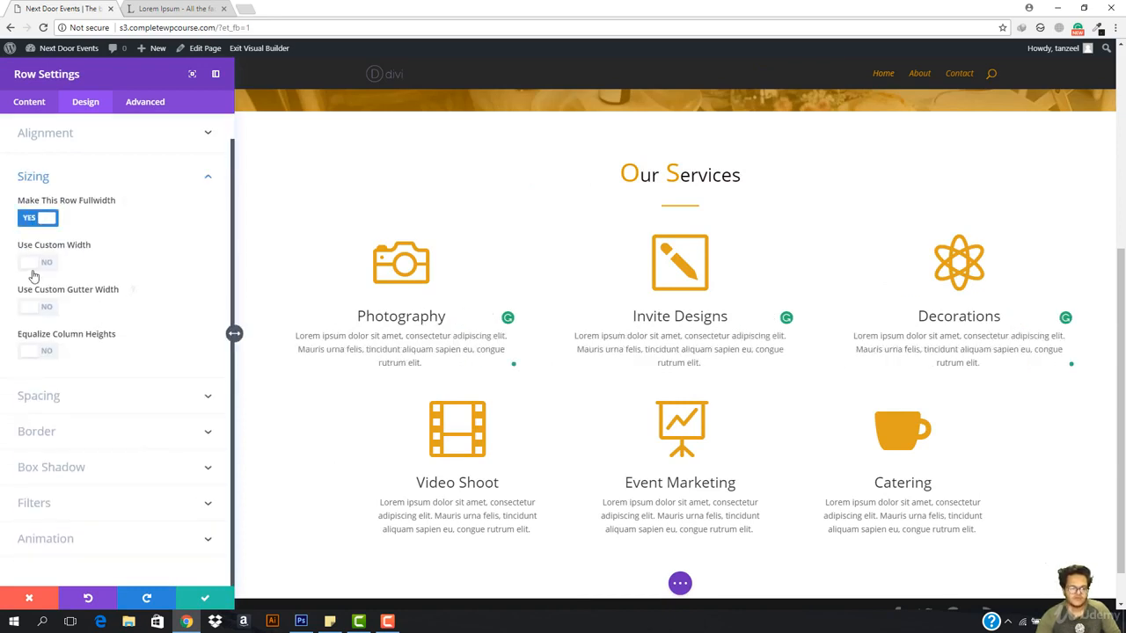
# Save the first service row's settings, reopen its sizing options and turn its fullwidth setting off
pyautogui.click(205, 598)
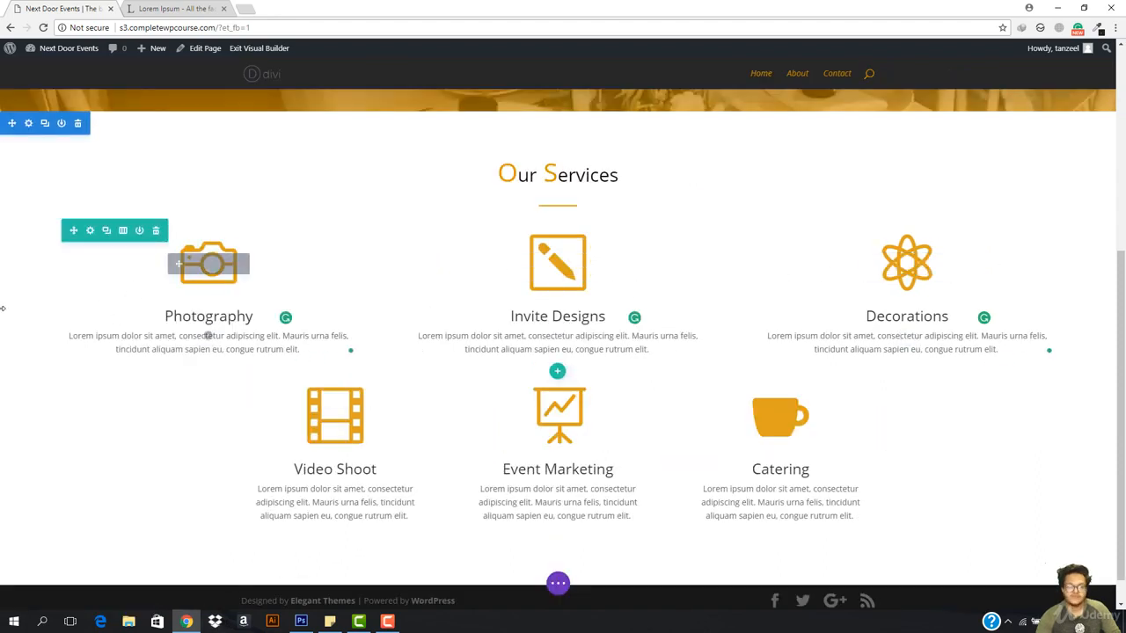
pyautogui.click(88, 231)
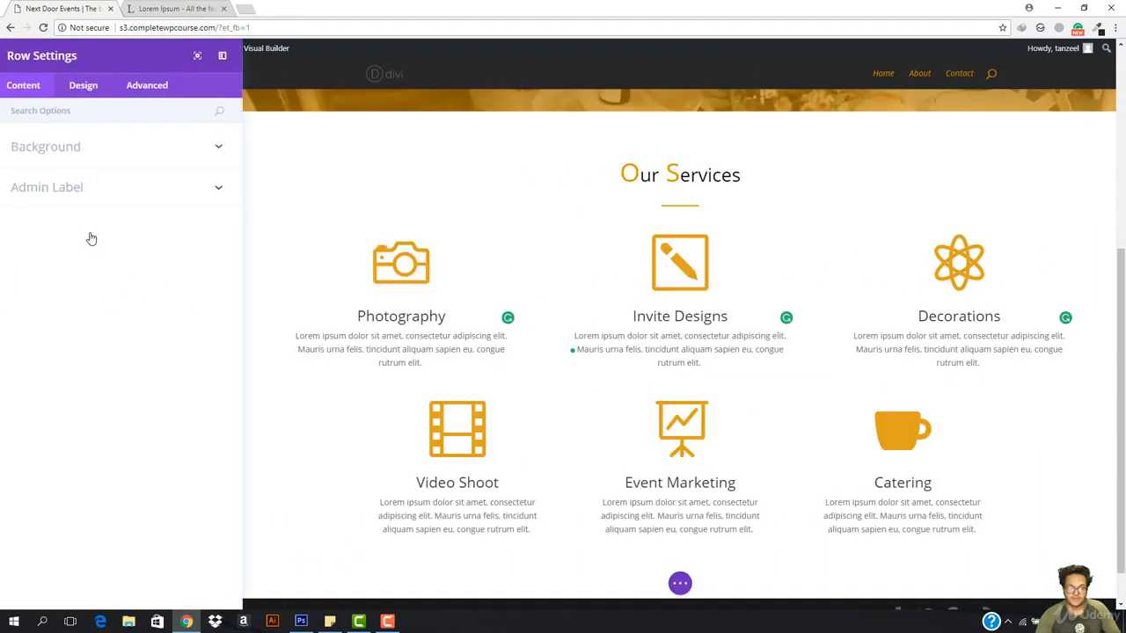
pyautogui.click(85, 102)
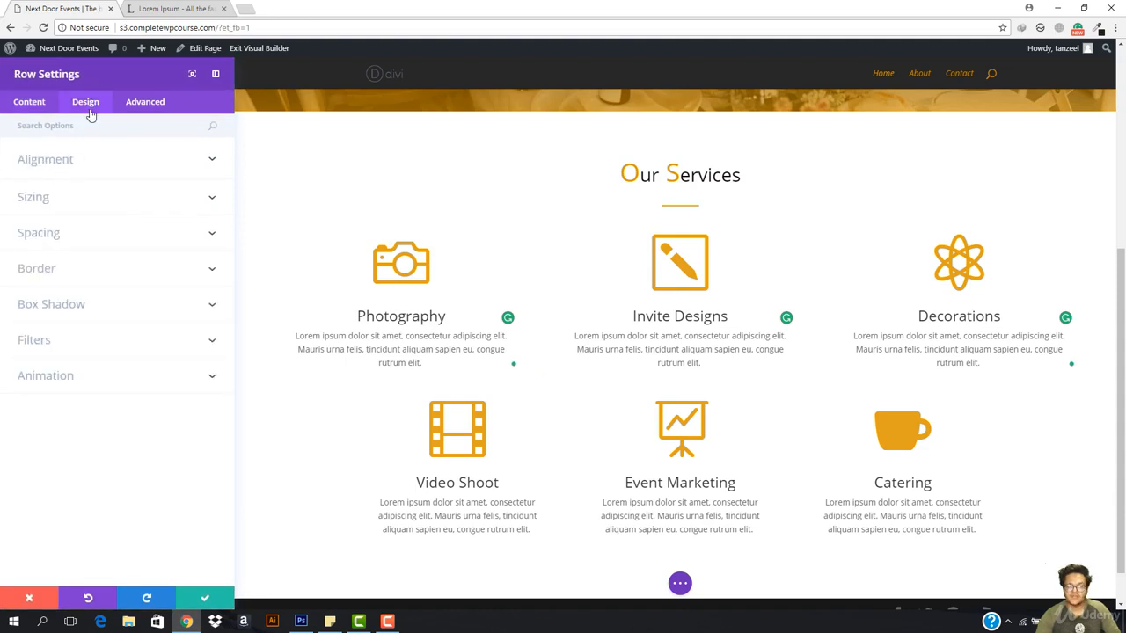
pyautogui.click(82, 199)
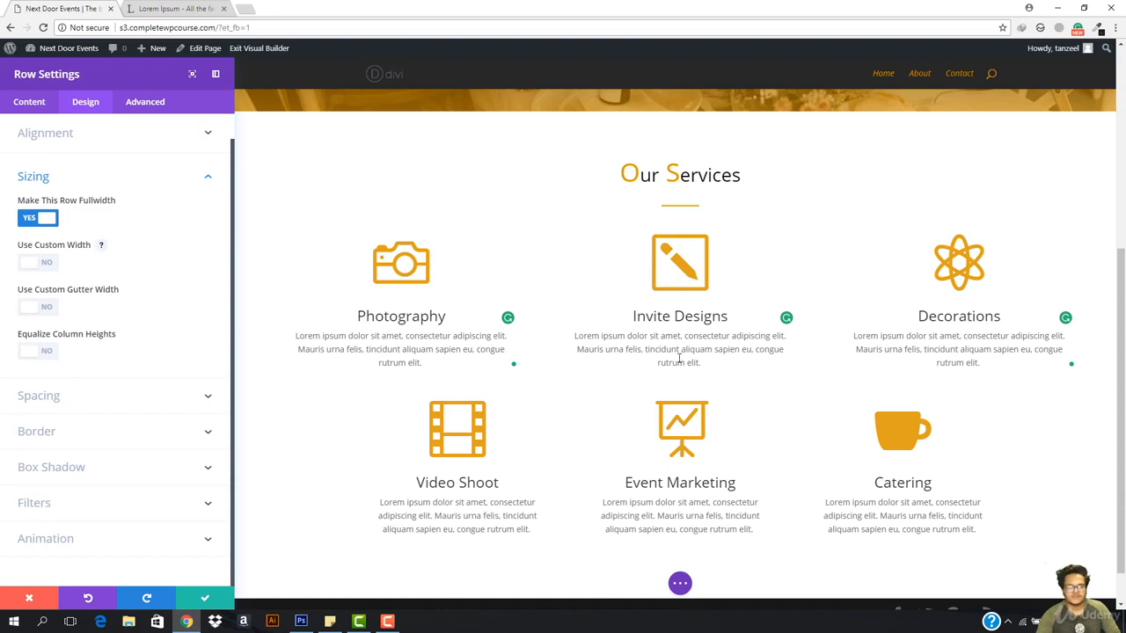
pyautogui.click(37, 220)
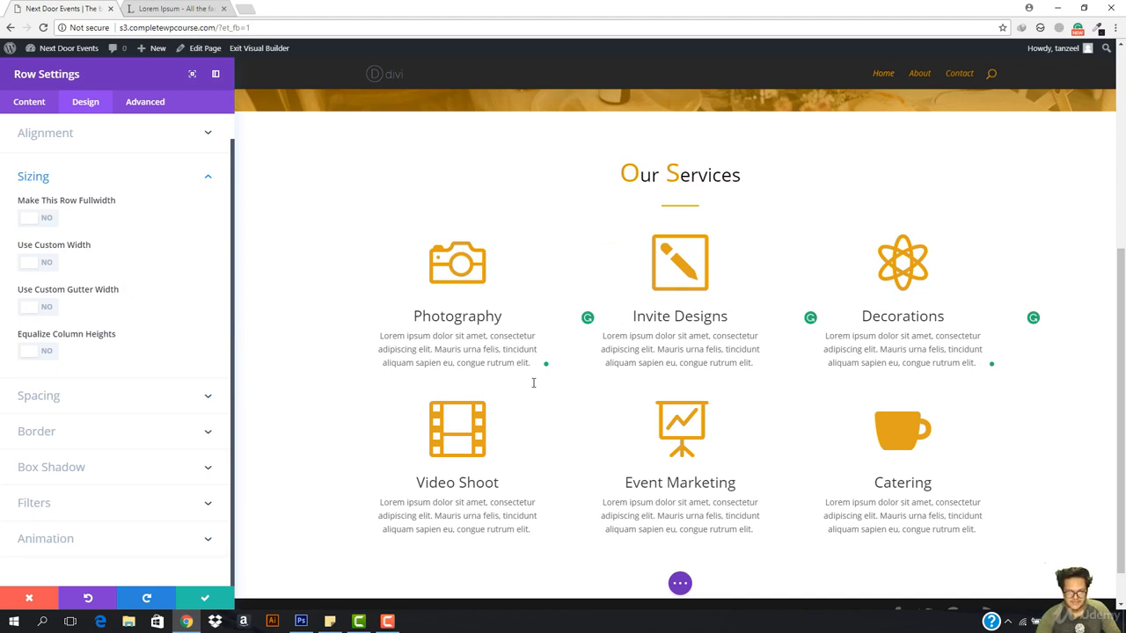
# Enable a custom gutter width for the first row of service blurbs, set it to 2 and save the row settings
pyautogui.click(26, 309)
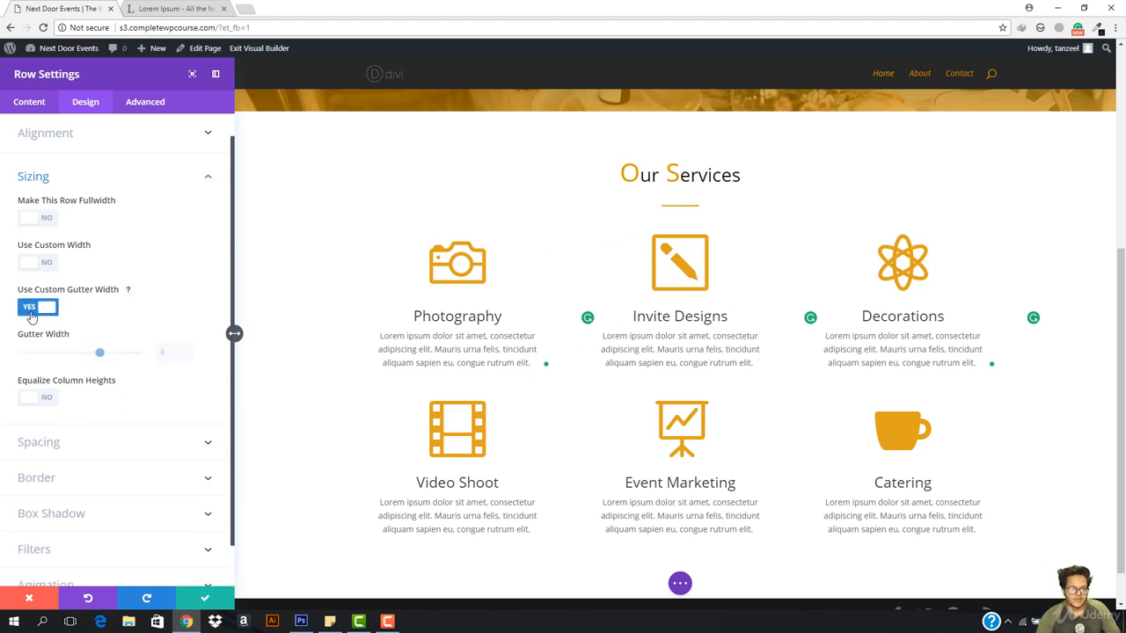
pyautogui.moveTo(84, 353); pyautogui.dragTo(68, 353)
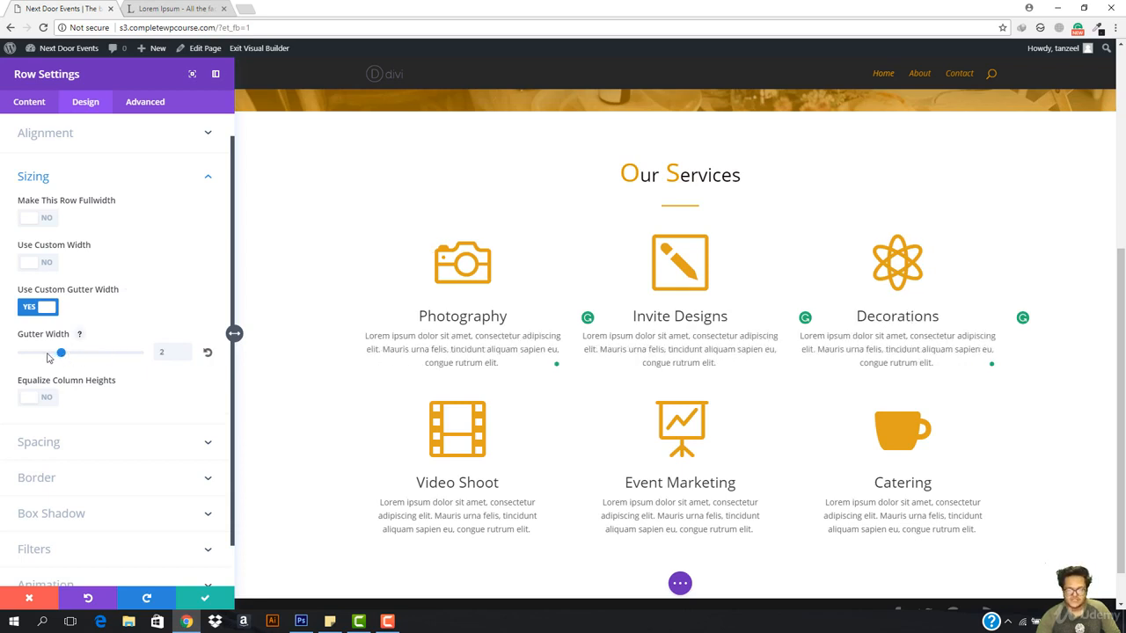
pyautogui.moveTo(44, 356); pyautogui.dragTo(30, 355)
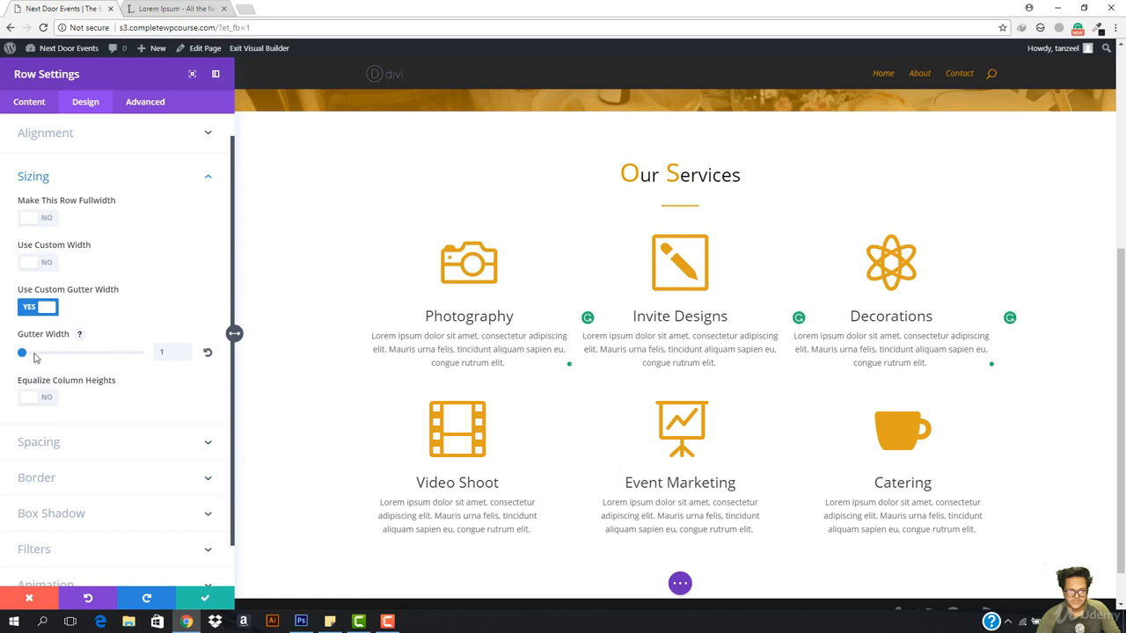
pyautogui.click(50, 354)
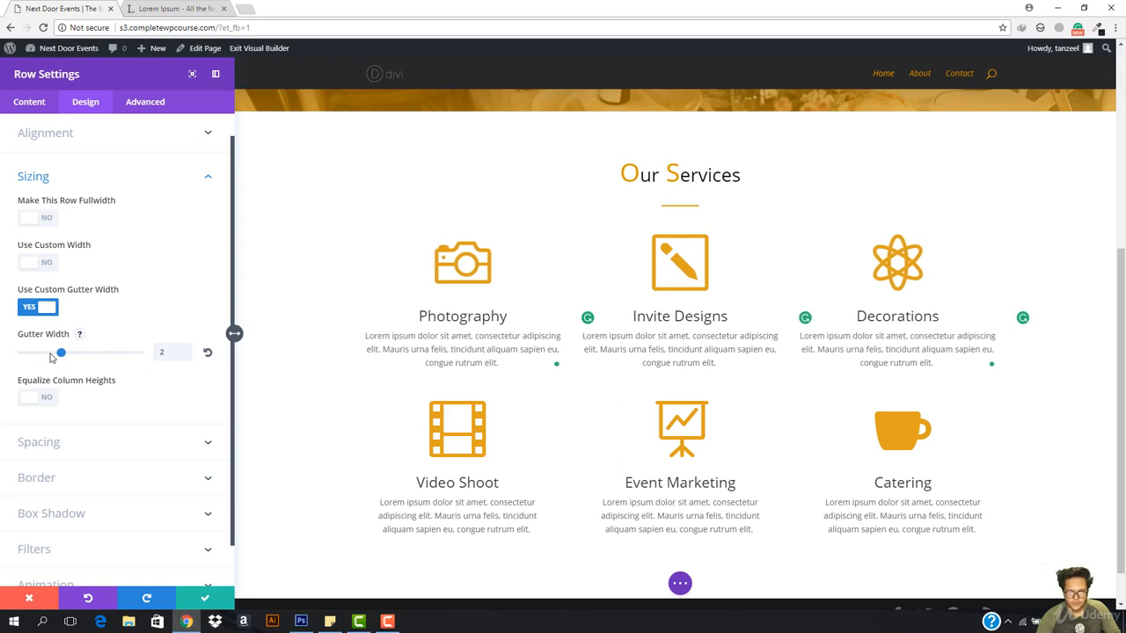
pyautogui.moveTo(59, 355)
pyautogui.mouseDown()
pyautogui.moveTo(100, 360)
pyautogui.moveTo(69, 361)
pyautogui.mouseUp()
pyautogui.click(205, 598)
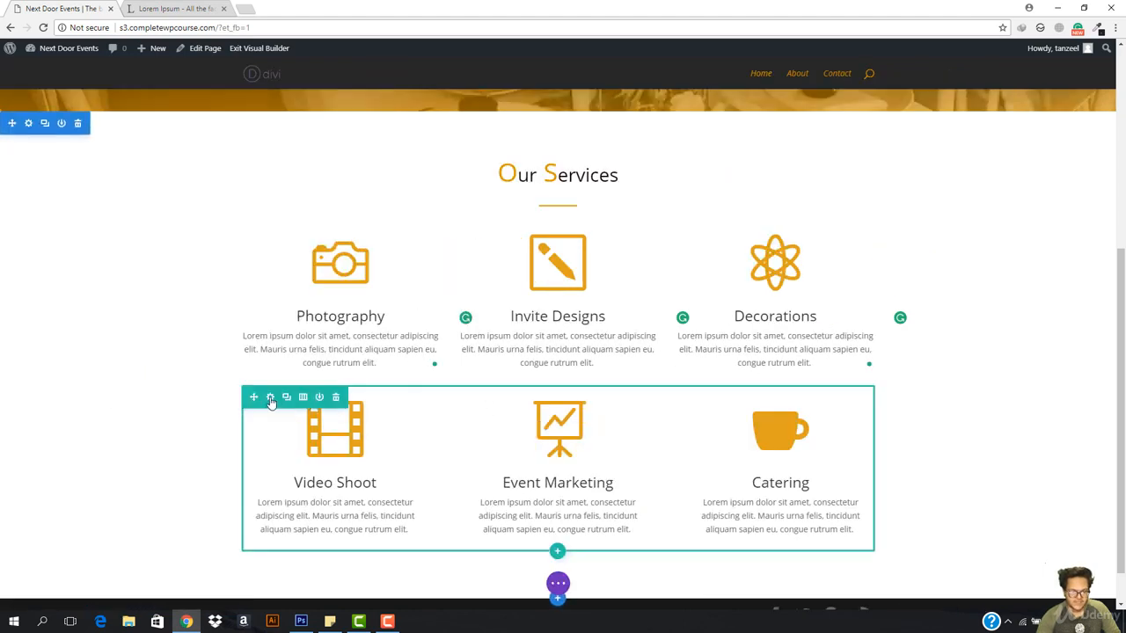
# Give the second row of service blurbs (Video Shoot, Event Marketing, Catering) a custom gutter width of 2 and save the row
pyautogui.click(270, 398)
pyautogui.click(86, 104)
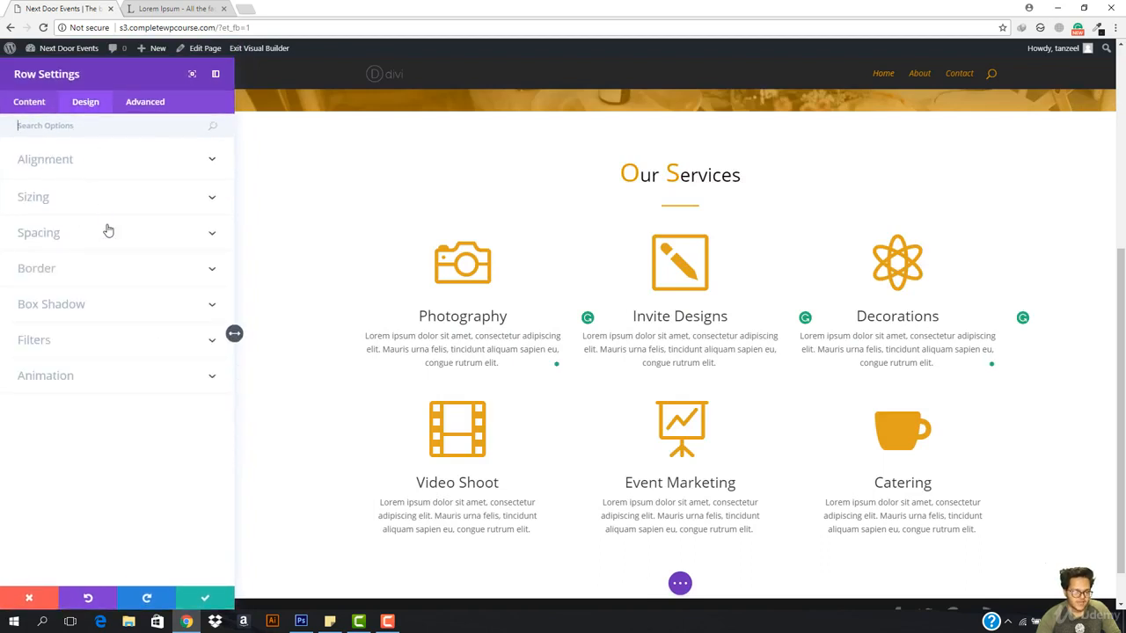
pyautogui.click(73, 234)
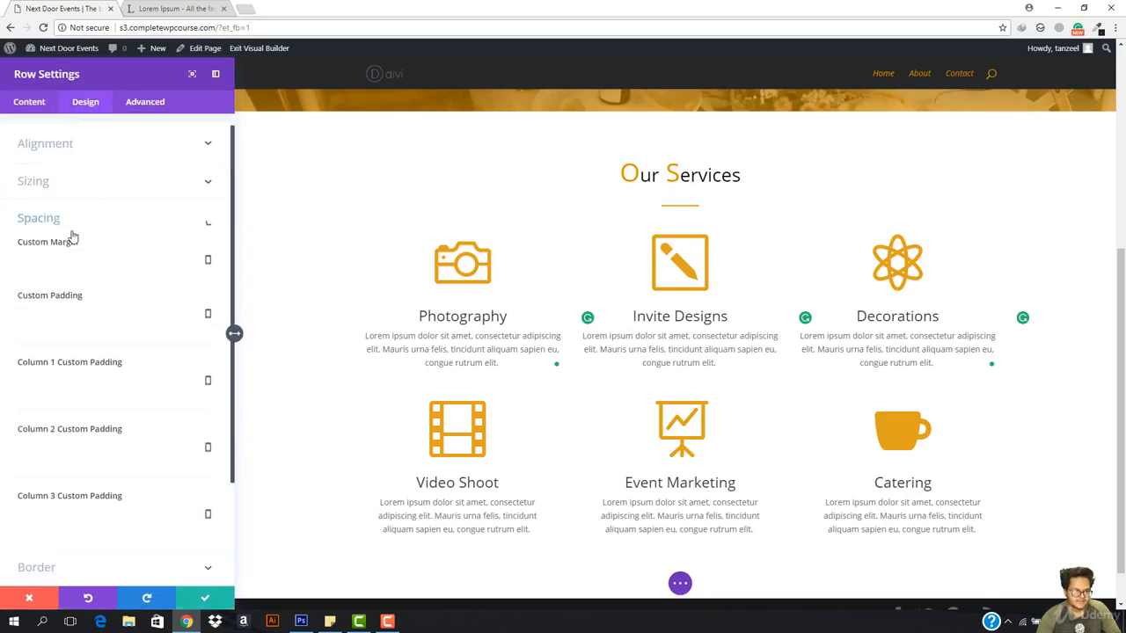
pyautogui.click(53, 141)
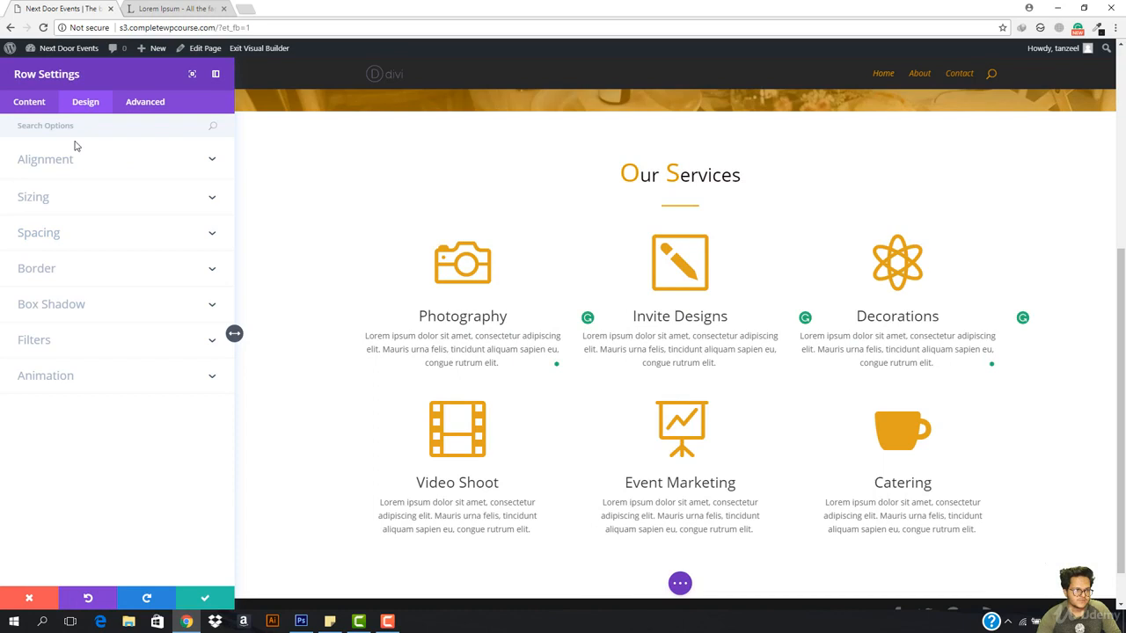
pyautogui.click(58, 194)
pyautogui.click(31, 307)
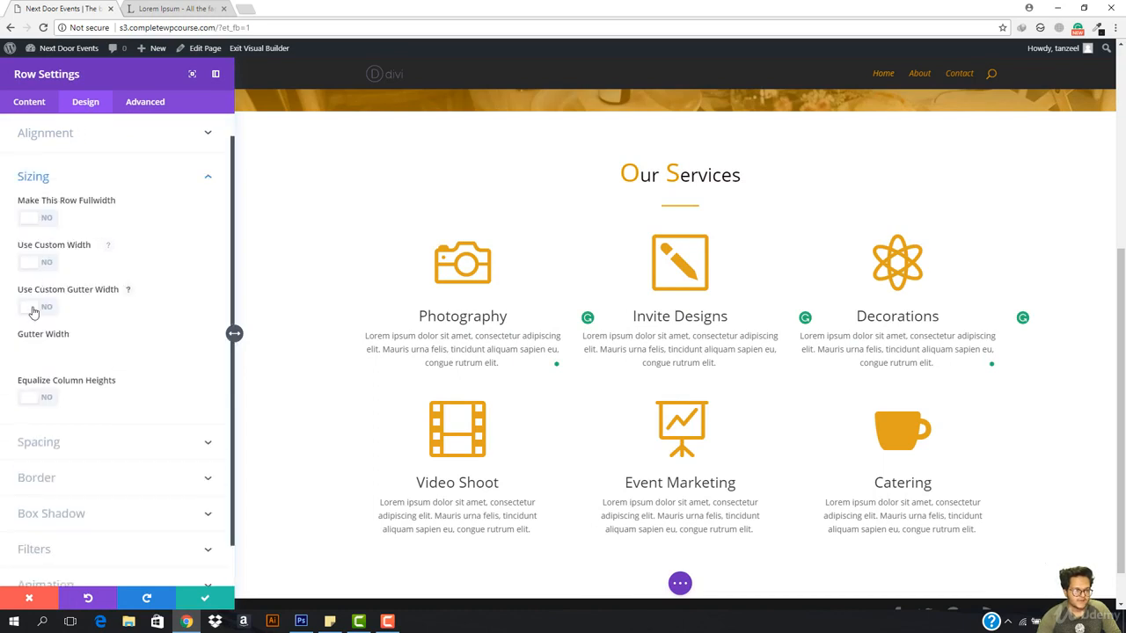
pyautogui.click(80, 354)
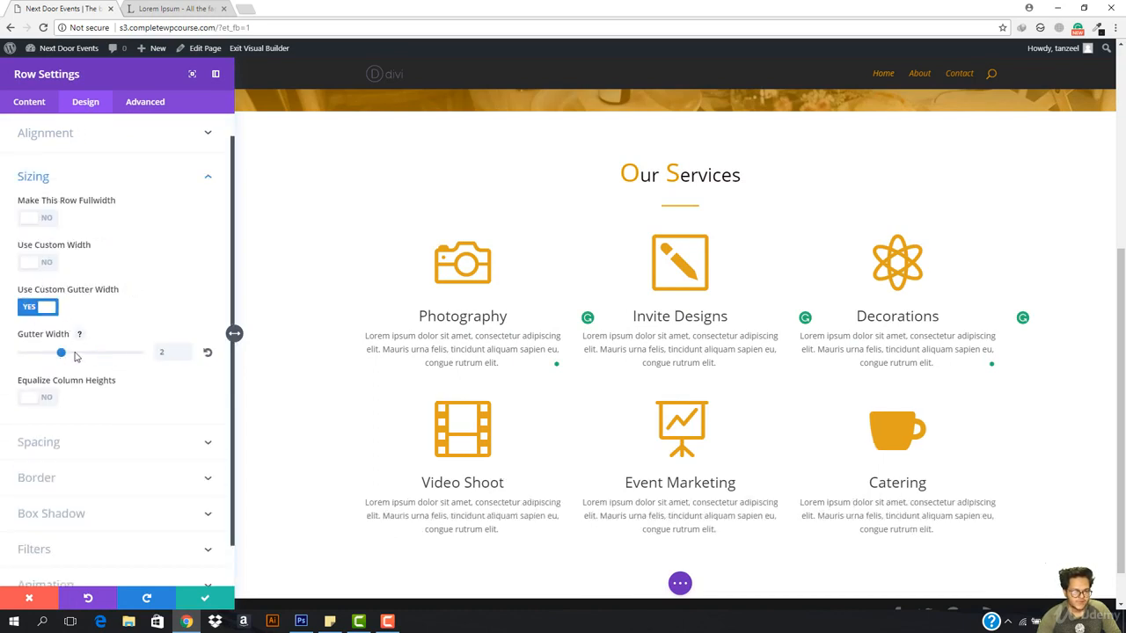
pyautogui.click(203, 602)
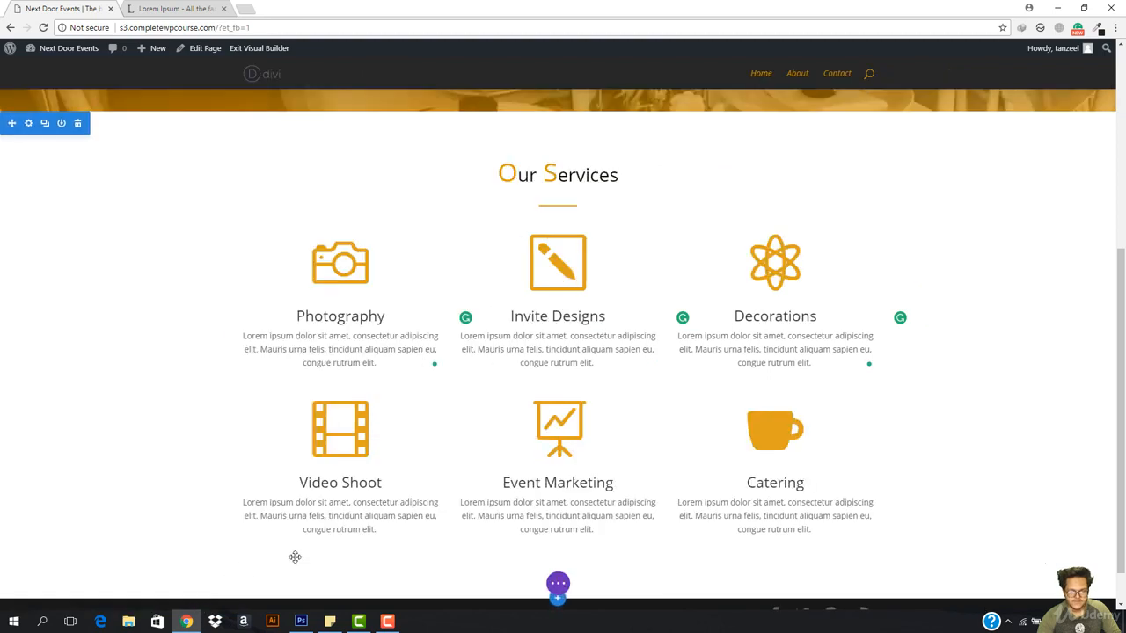